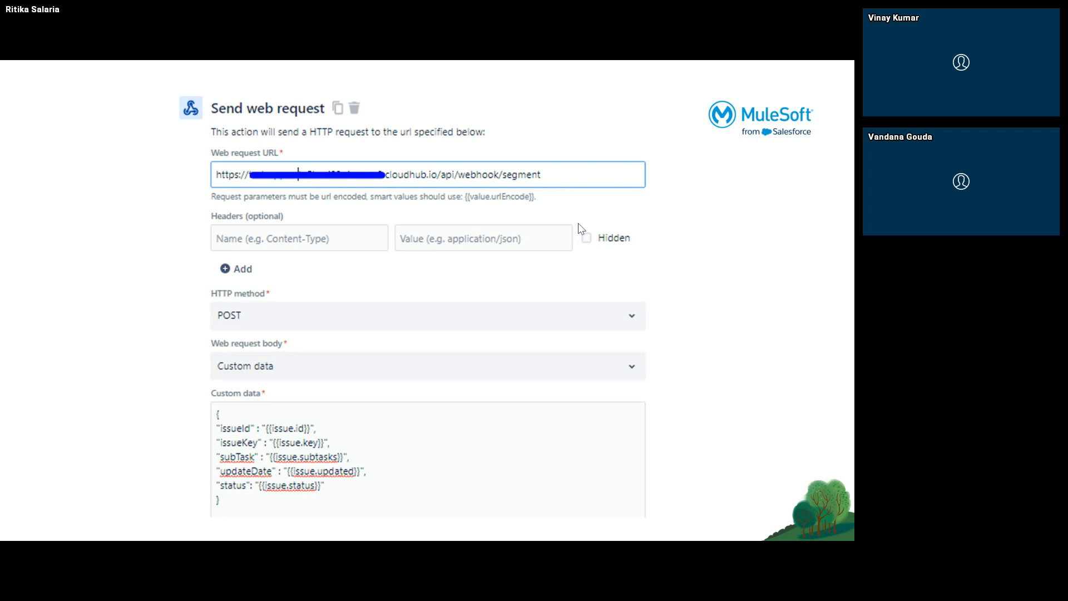
key(Right)
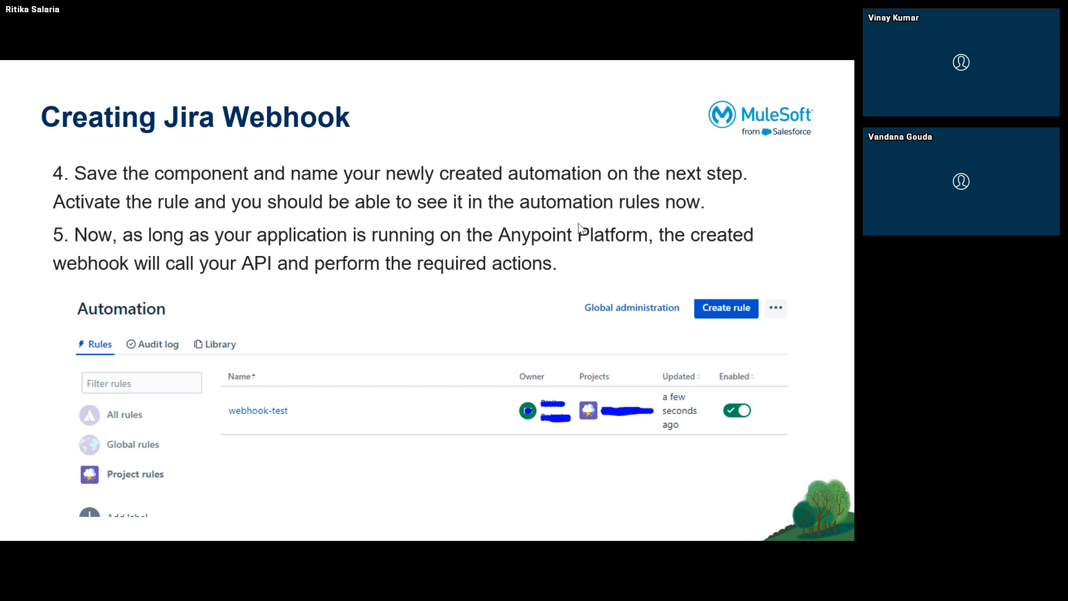
key(Right)
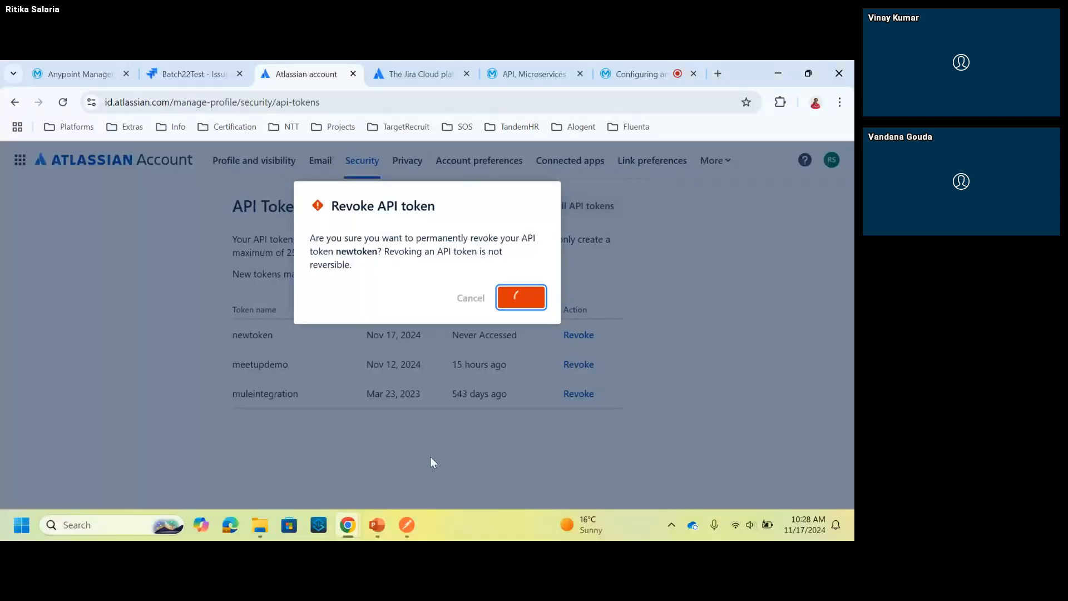
Step: Confirm the permanent revocation of the Atlassian API token named newtoken
key(Return)
click(304, 461)
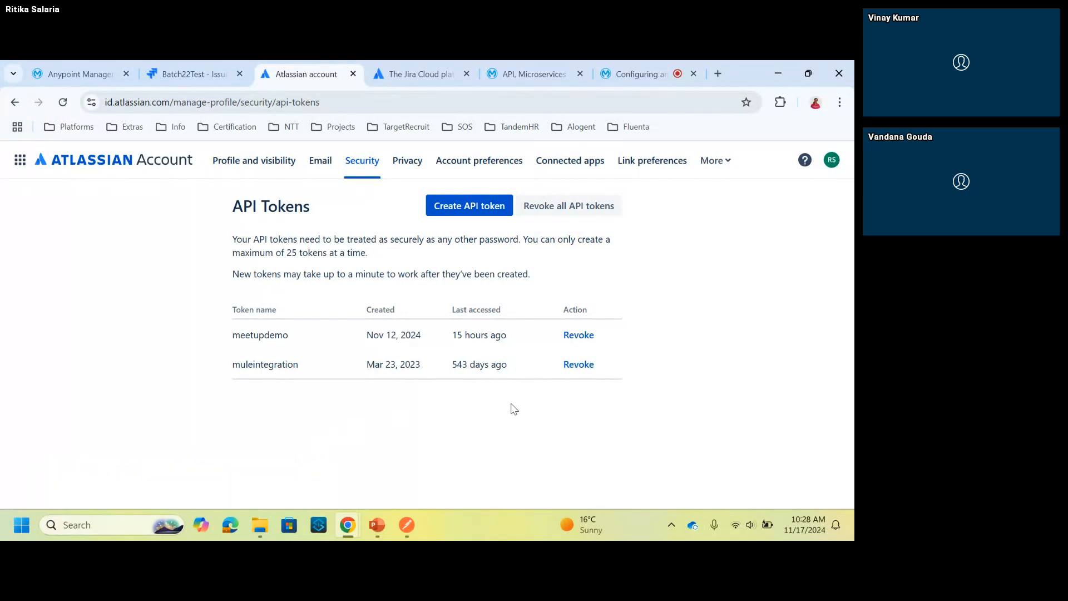
Step: Review the Jira REST API v3 documentation on create issue metadata, project issue types and field metadata endpoints
mouse_move(411, 536)
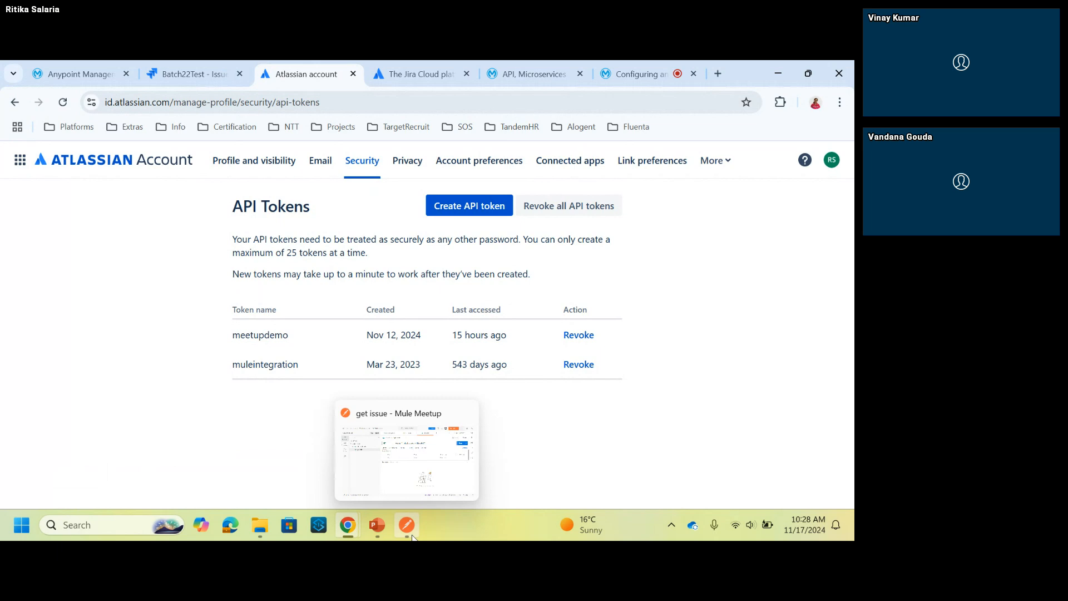
click(413, 536)
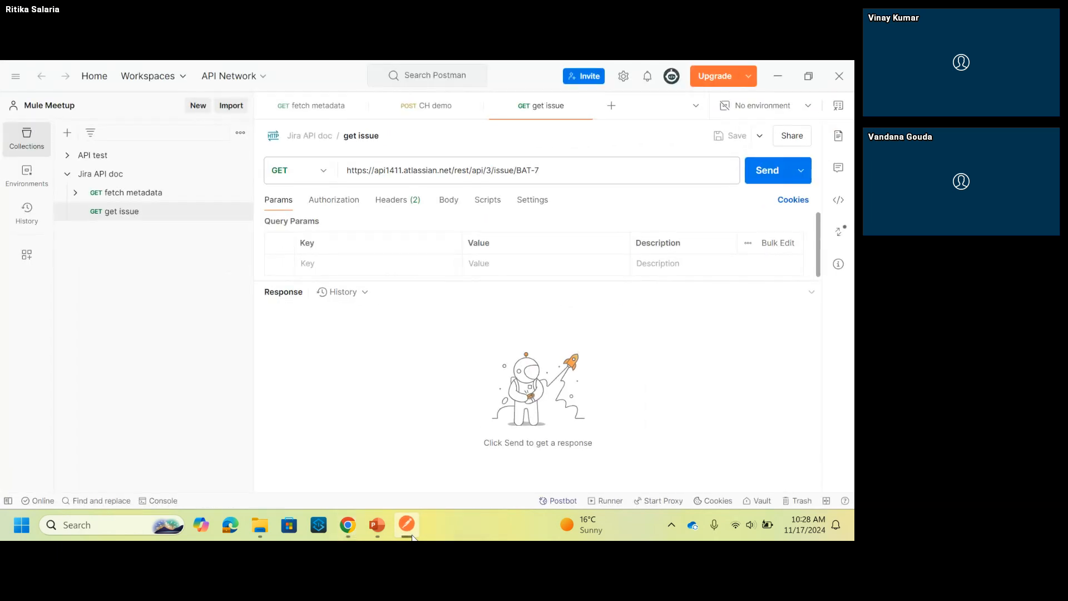
click(412, 537)
key(ctrl+Tab)
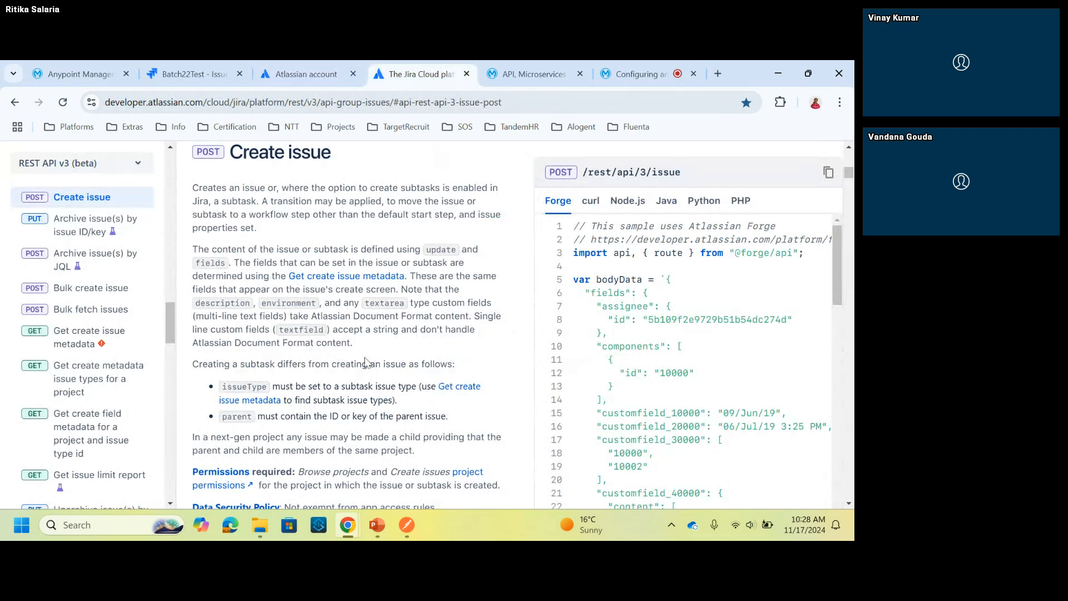
scroll(367, 362, up, 1)
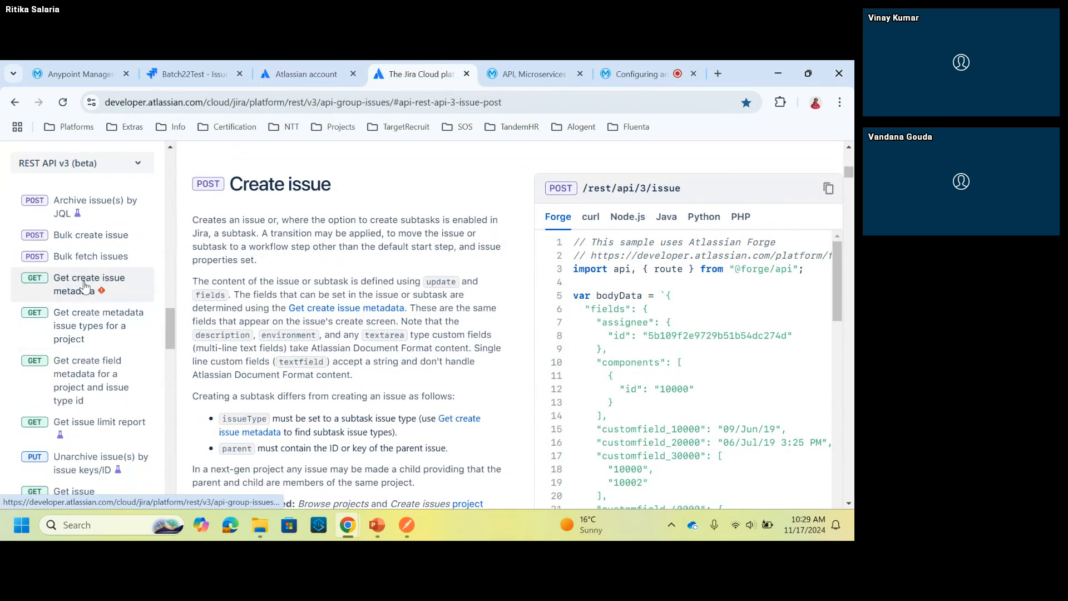
click(85, 285)
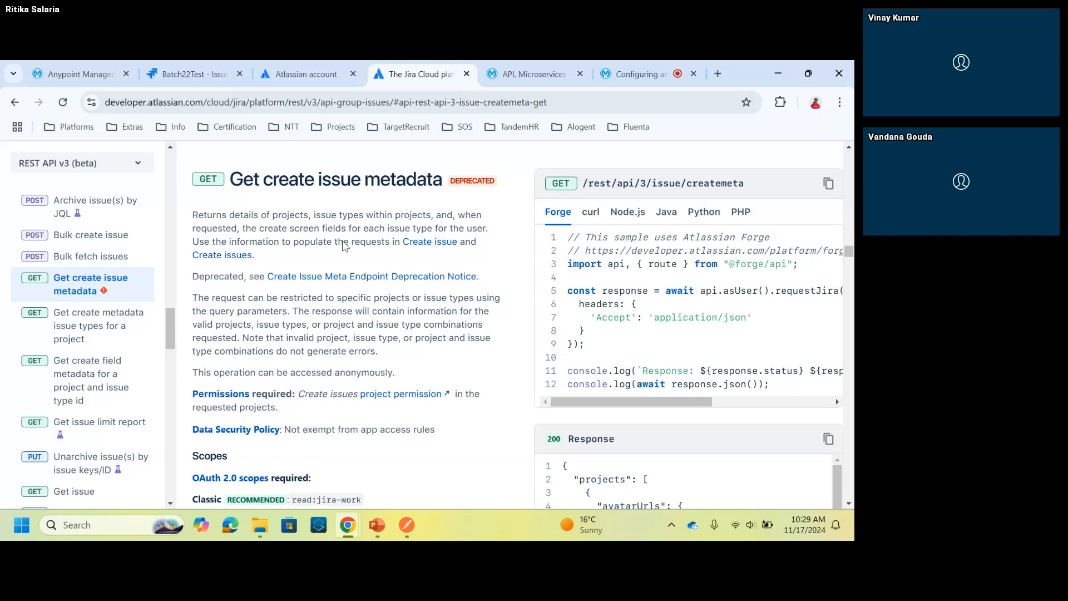
click(82, 325)
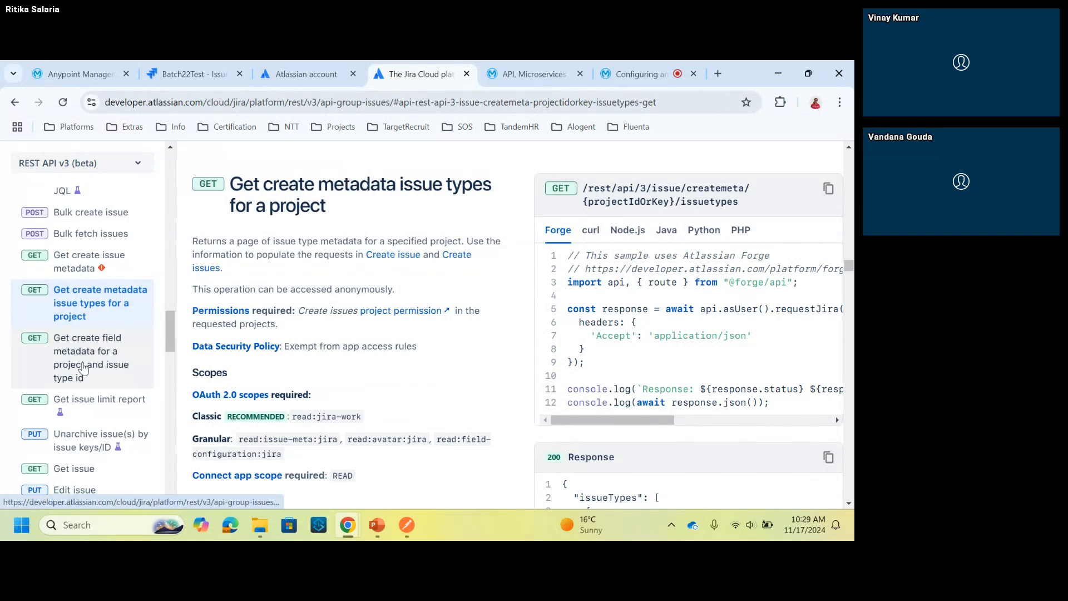
click(84, 367)
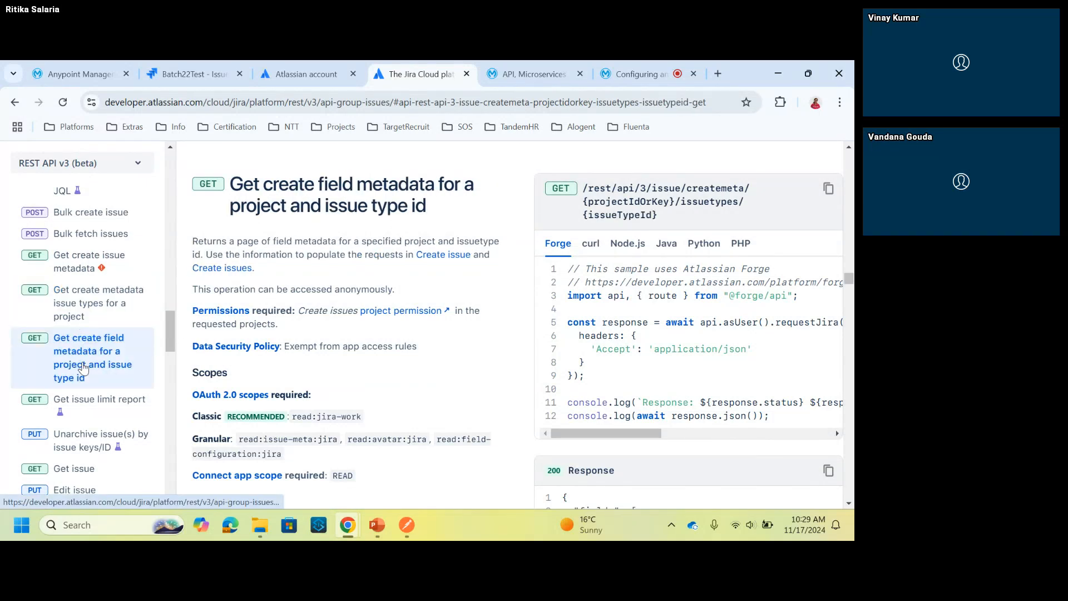
Step: Copy the curl example for the Get create metadata issue types for a project endpoint
click(84, 305)
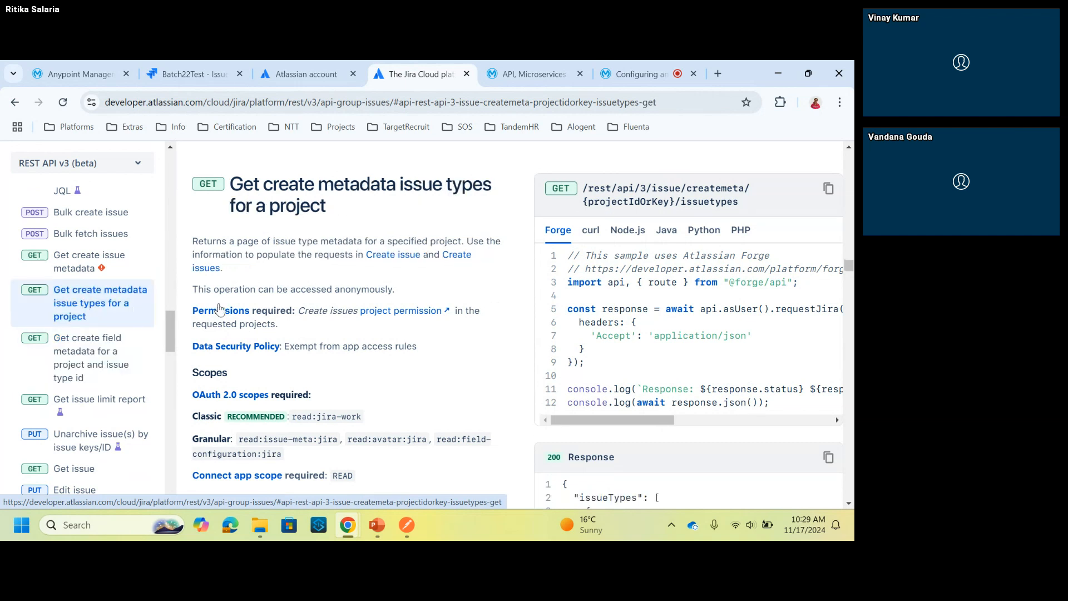
click(591, 237)
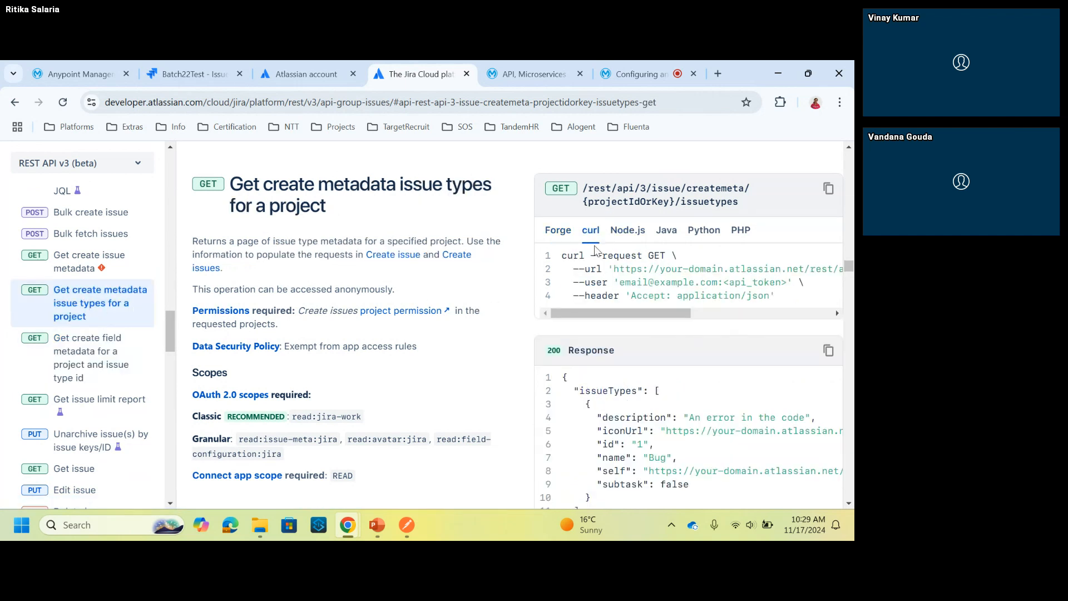
click(828, 189)
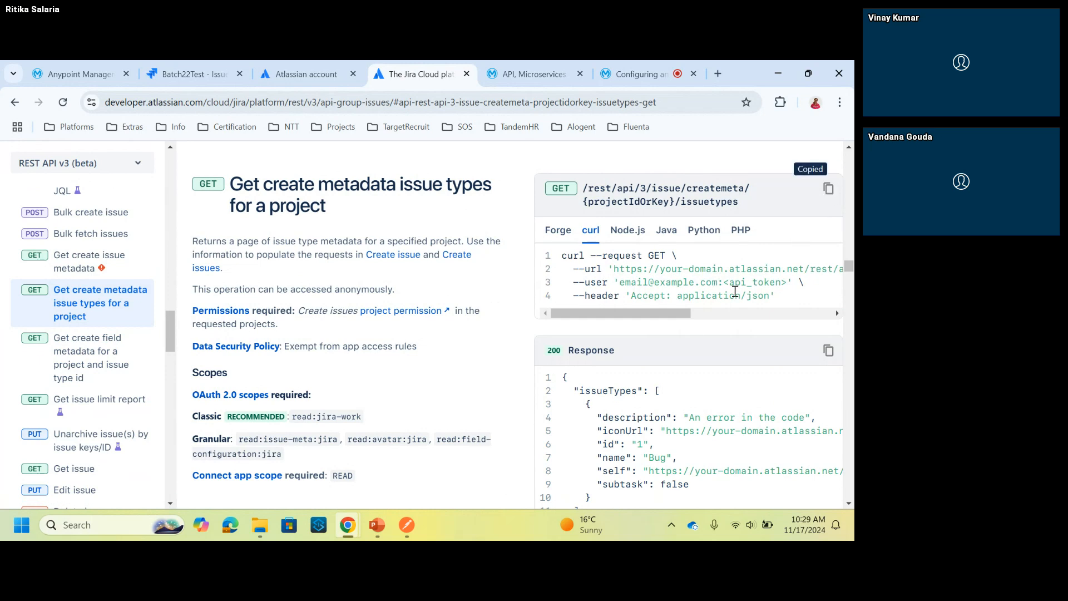
Step: Switch to Postman, open the fetch metadata request in the Jira API doc collection and inspect its URL
click(407, 525)
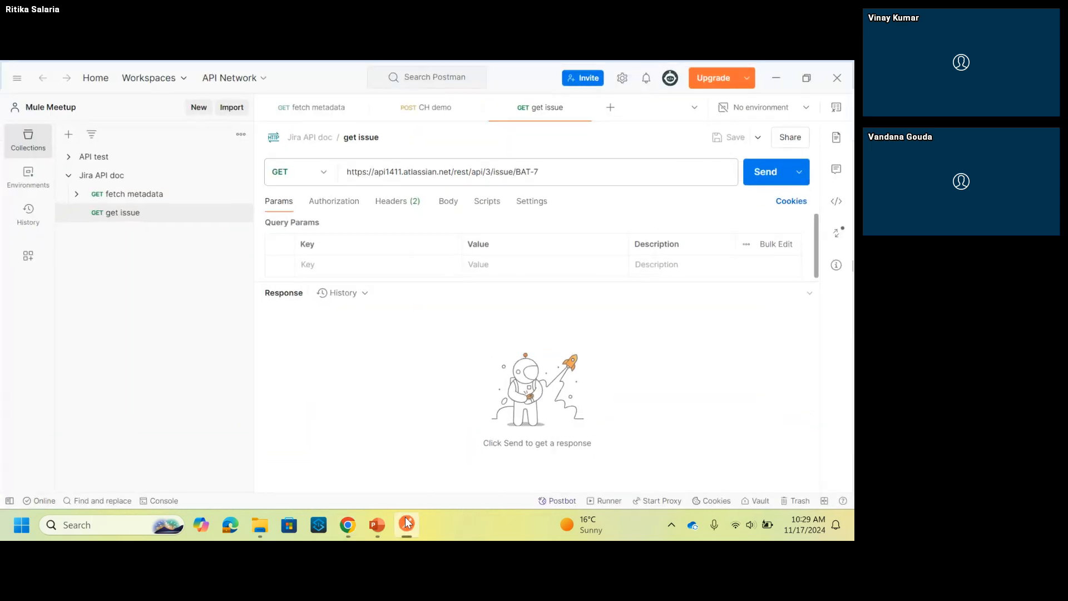
click(116, 194)
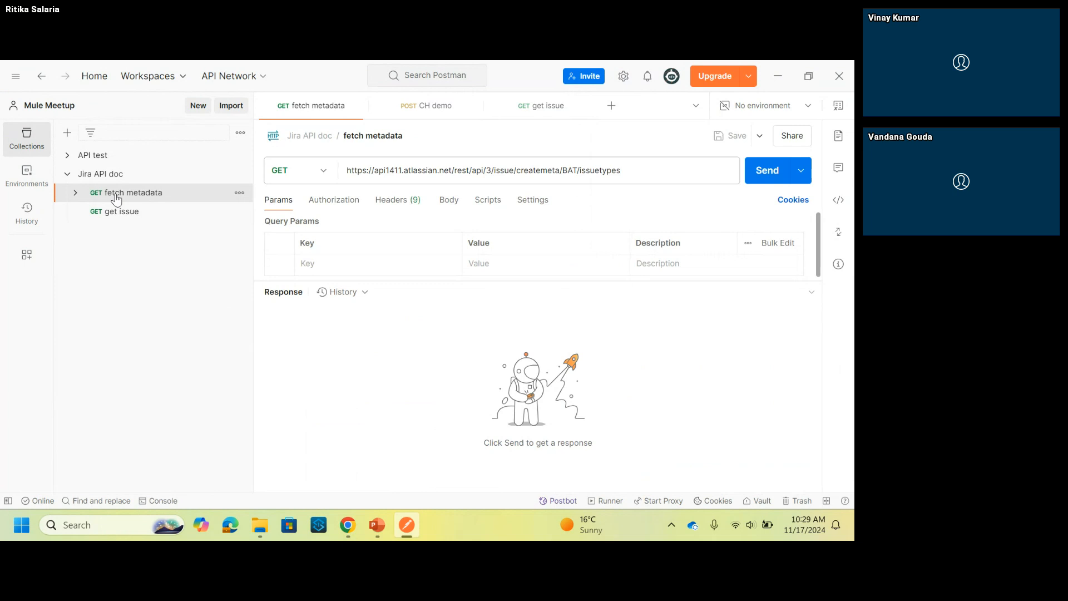
click(637, 174)
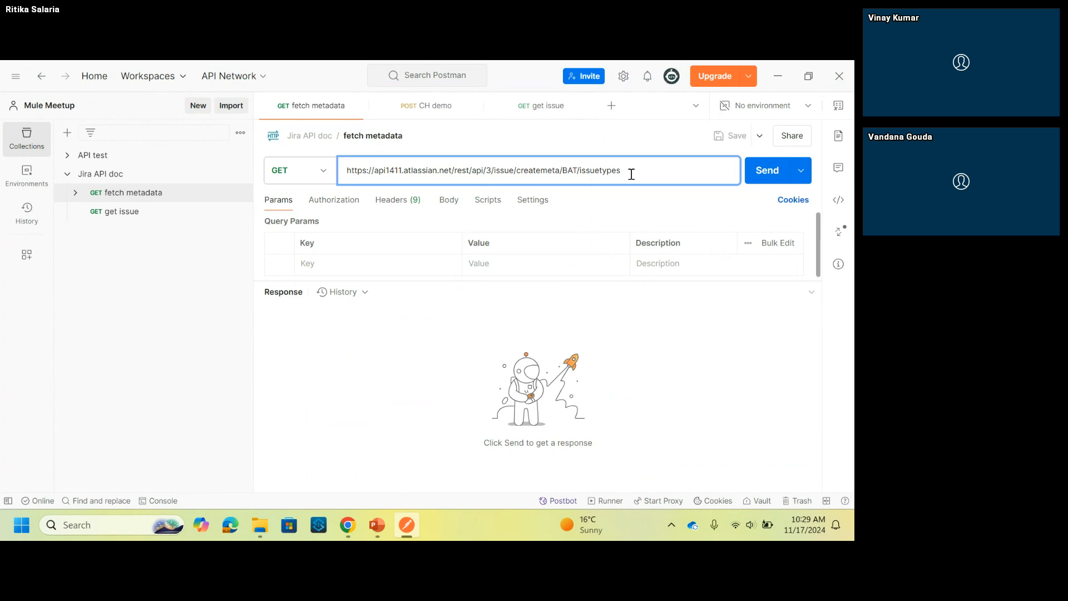
double_click(391, 177)
click(341, 520)
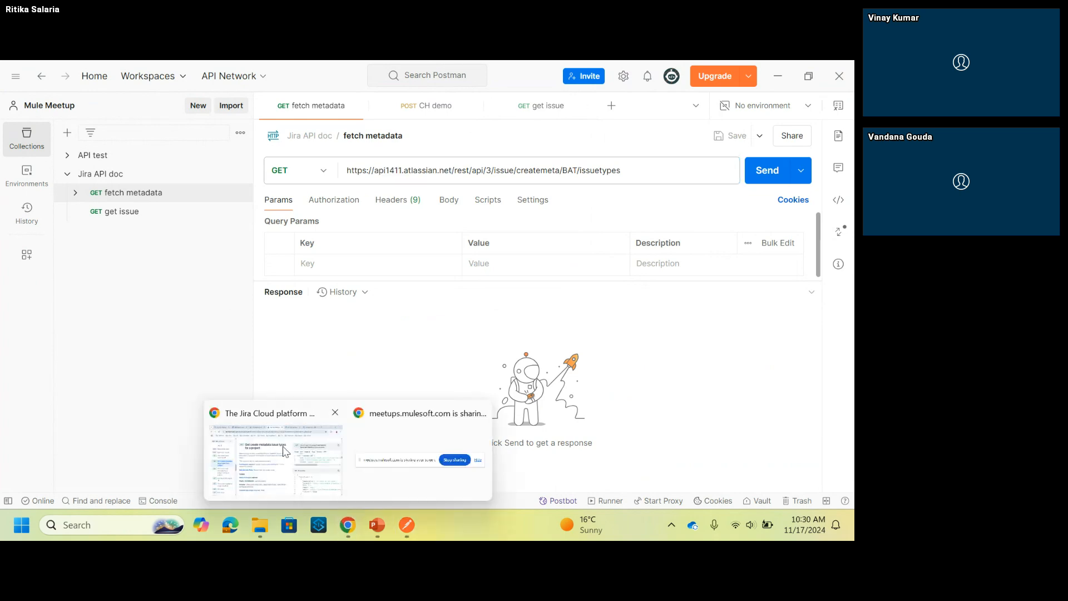
click(281, 439)
click(192, 67)
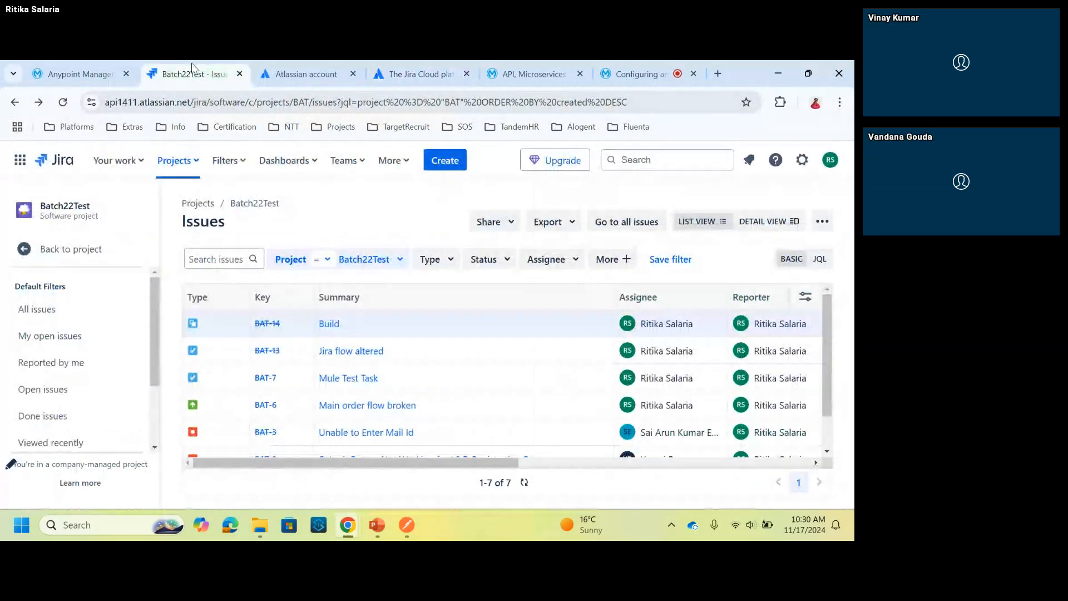
click(195, 104)
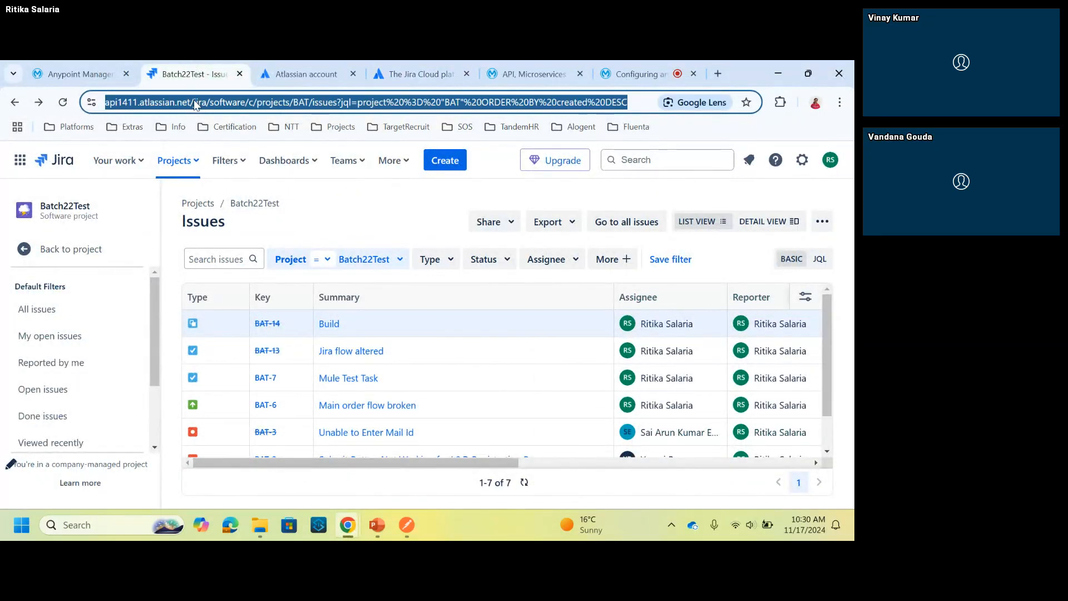
click(195, 104)
drag(221, 102, 105, 104)
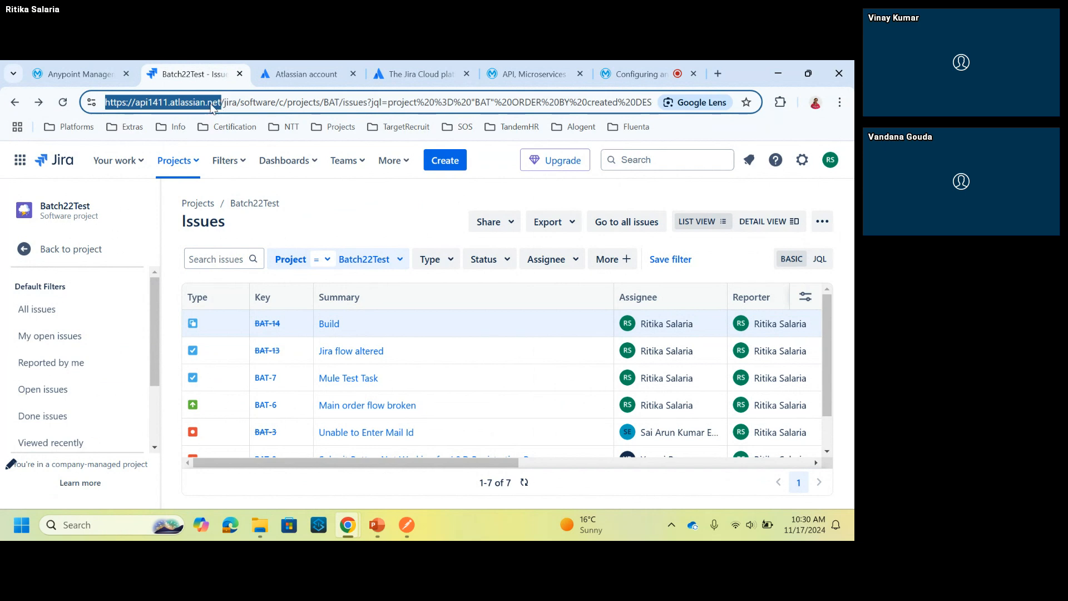
Step: Switch to Postman and examine the resource path and the project key BAT in the fetch metadata URL
click(407, 525)
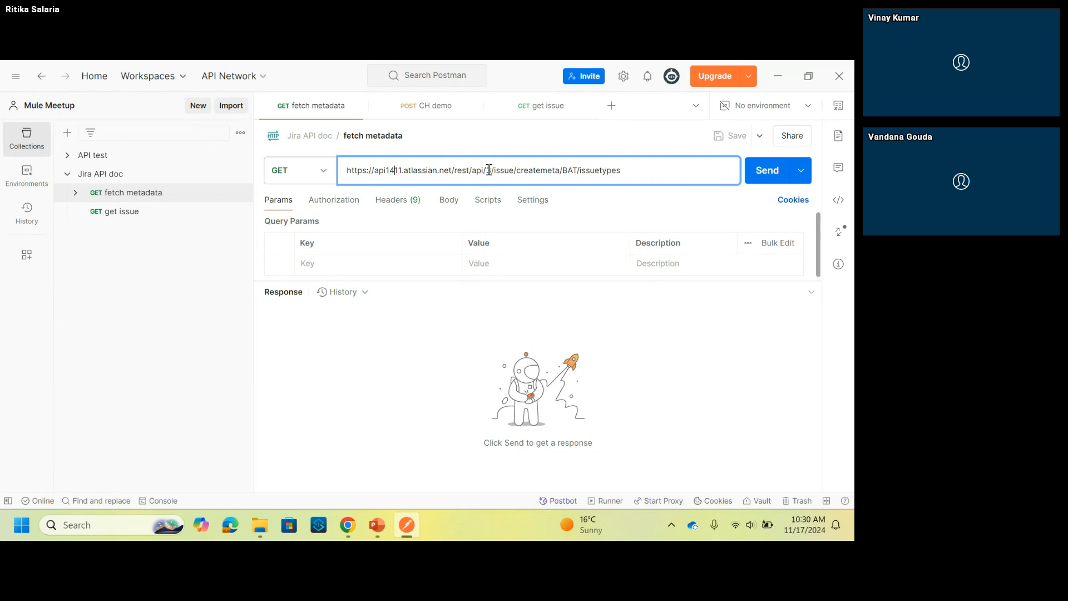
drag(621, 170, 429, 170)
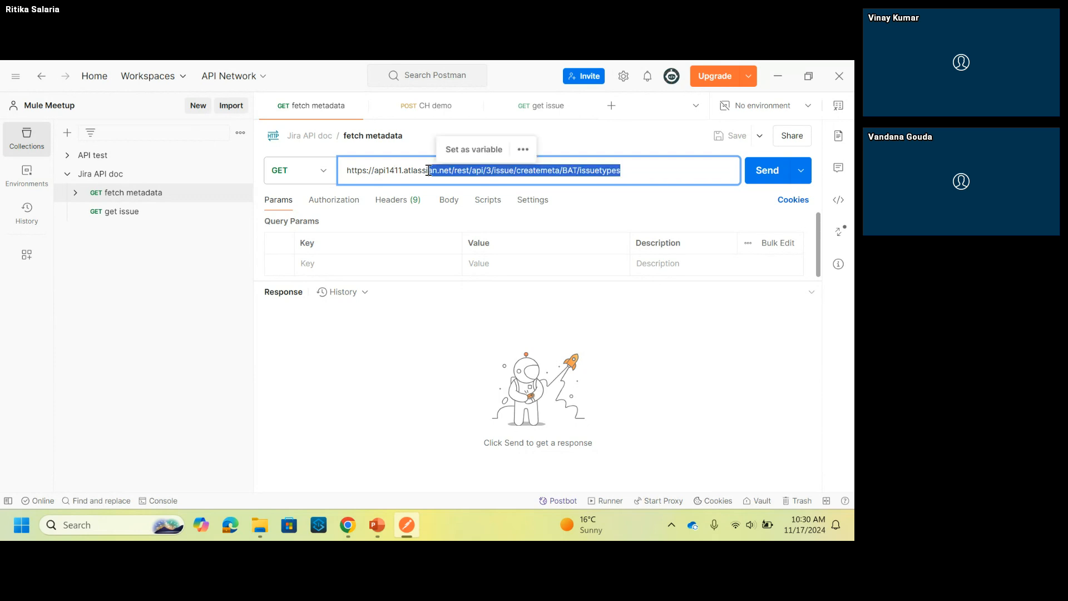
click(429, 171)
double_click(564, 170)
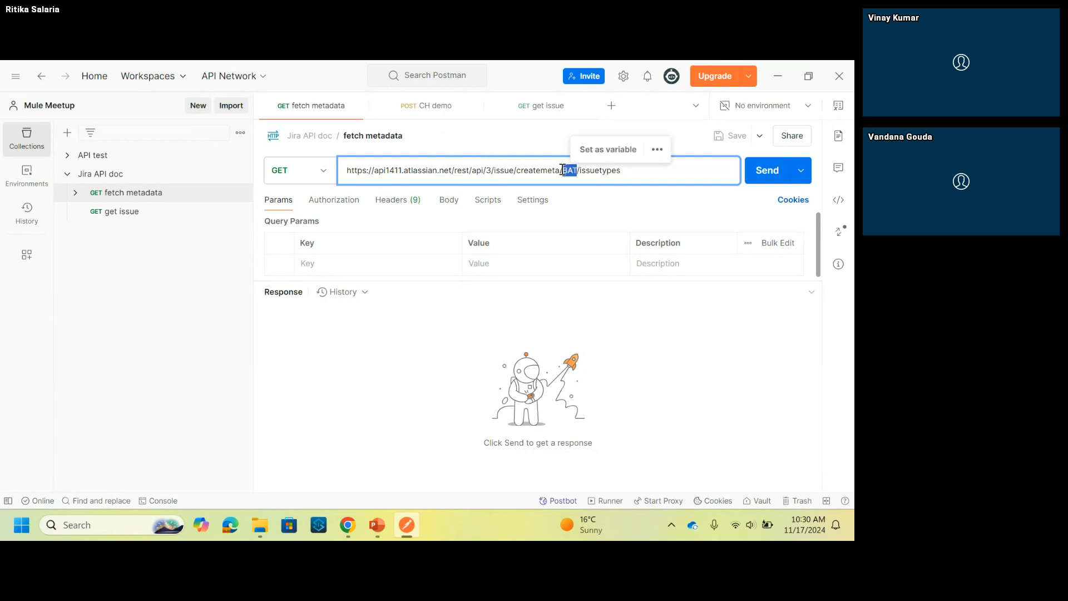
Step: Switch to Chrome and look up the key of the Batch22Test project in Jira's recent projects
click(347, 525)
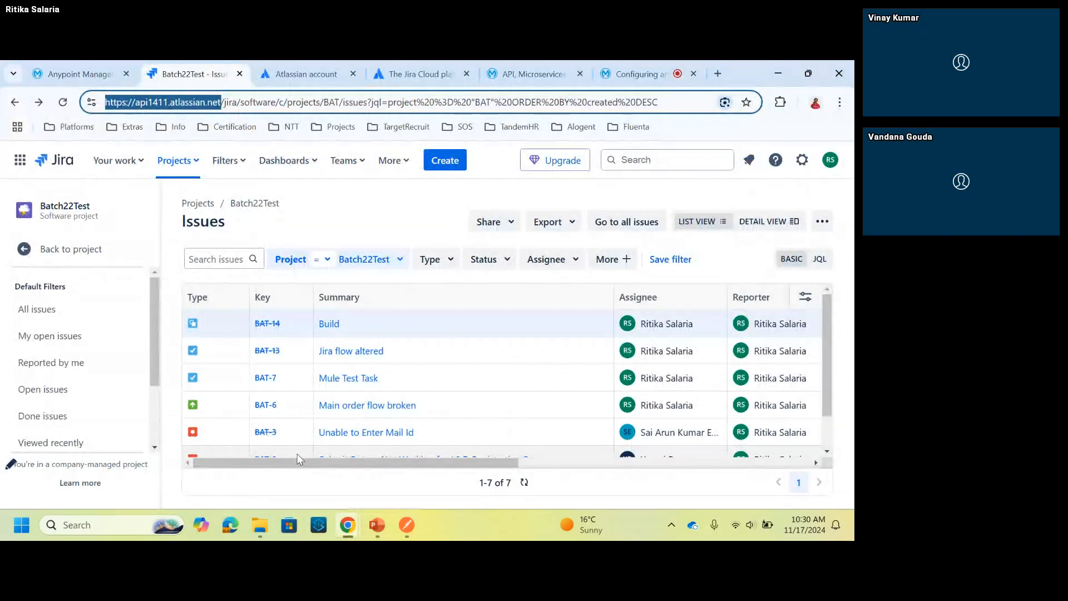
click(77, 253)
click(178, 161)
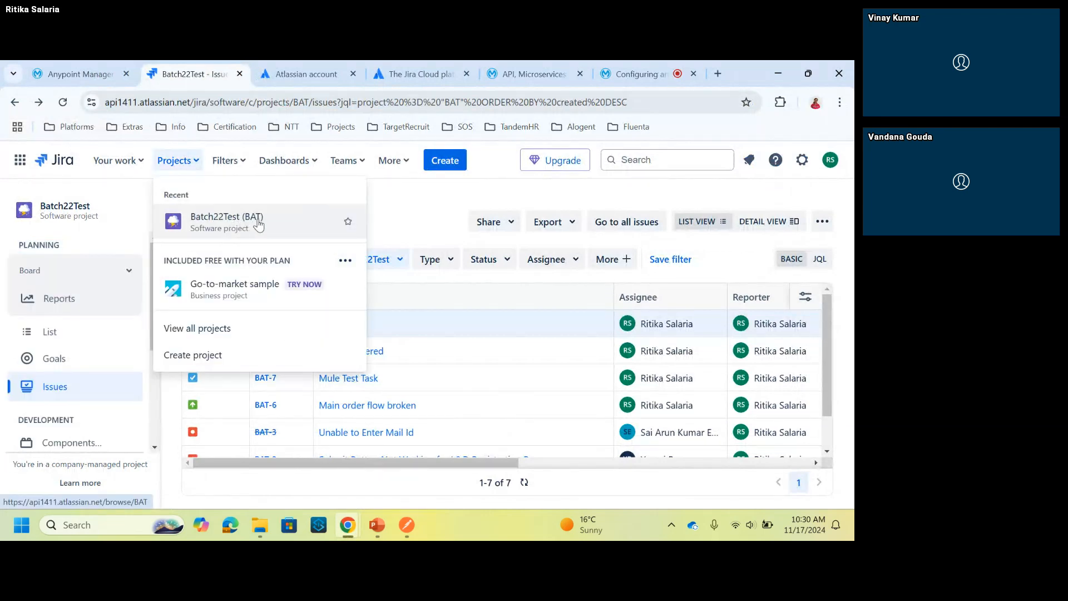
click(426, 213)
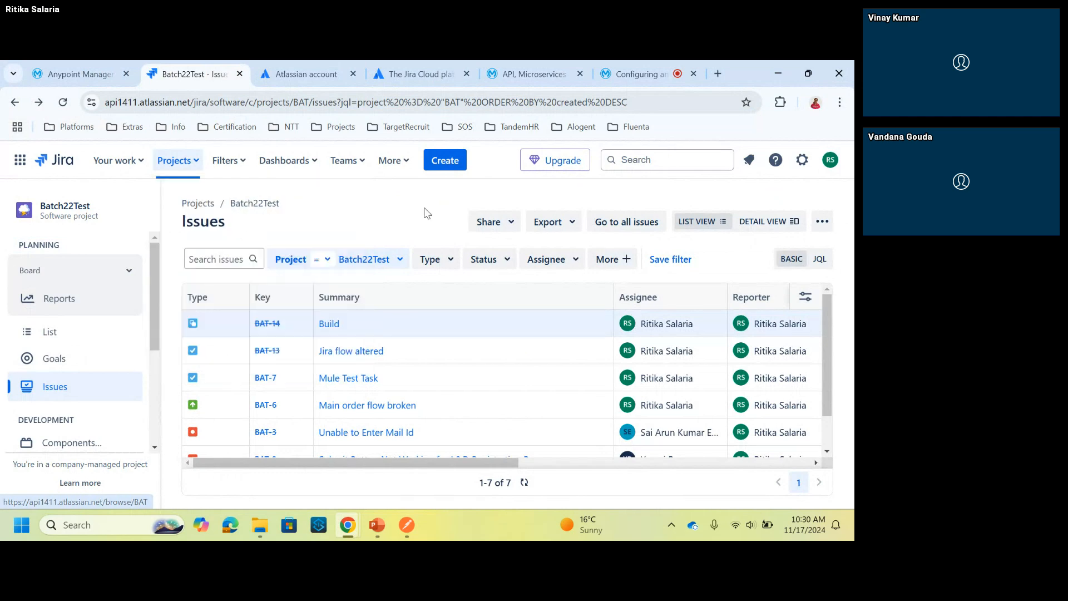
Step: Return to Postman and compare the project key BAT in the fetch metadata URL with the Jira project
click(408, 528)
click(594, 173)
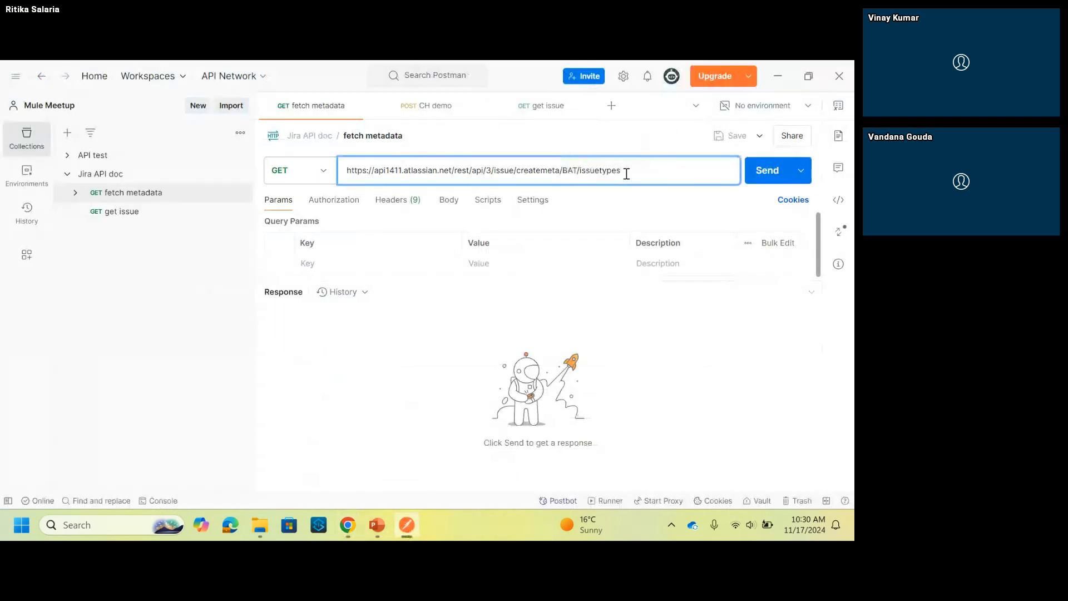
double_click(569, 171)
click(639, 172)
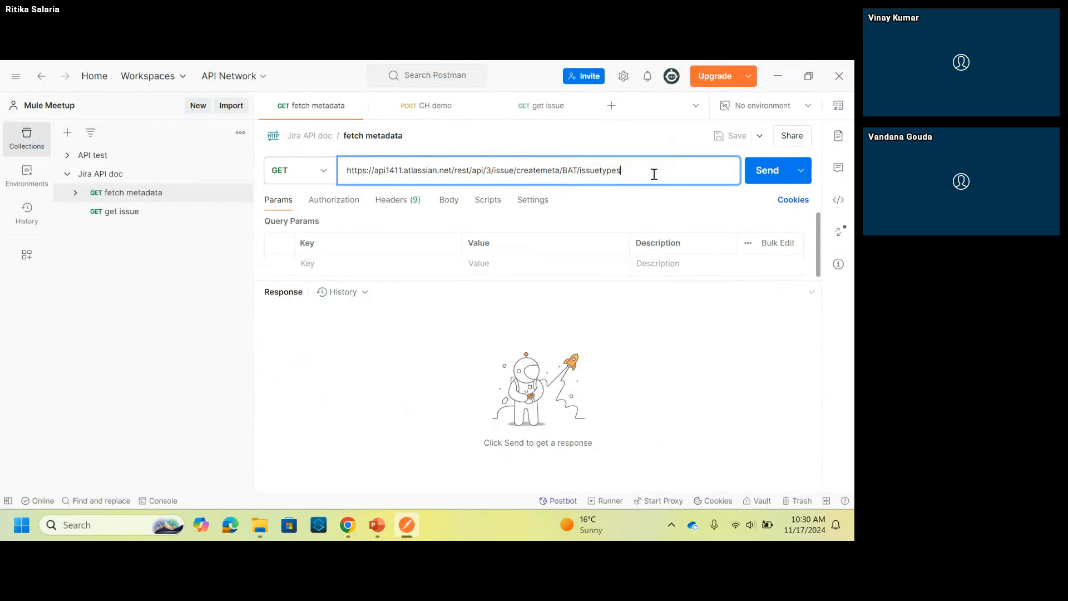
Step: Set the authorization type of the fetch metadata request to Basic Auth
click(336, 200)
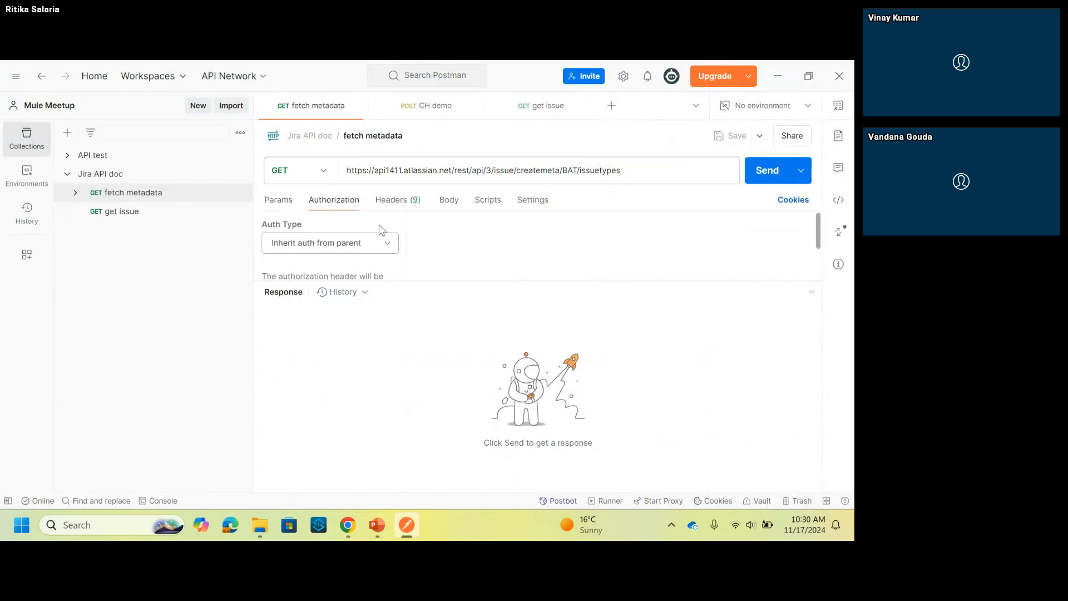
click(371, 246)
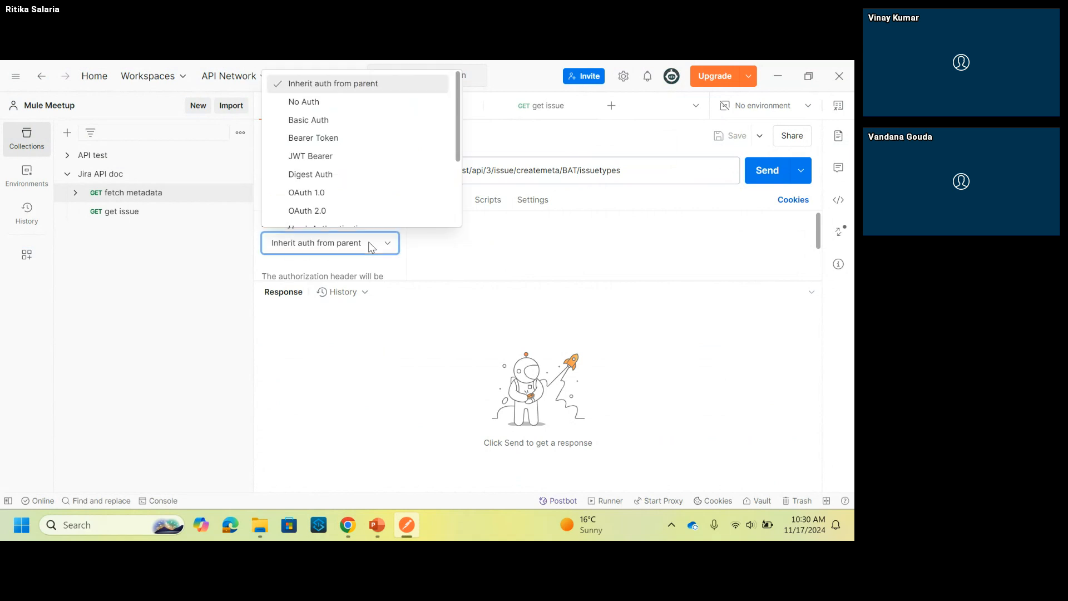
scroll(335, 112, down, 1)
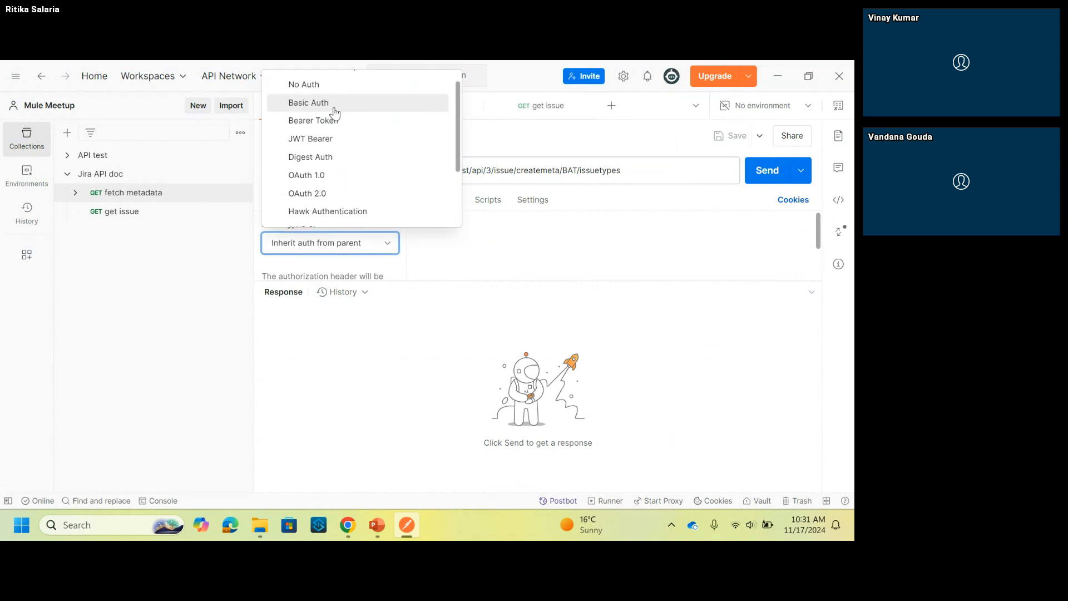
click(335, 106)
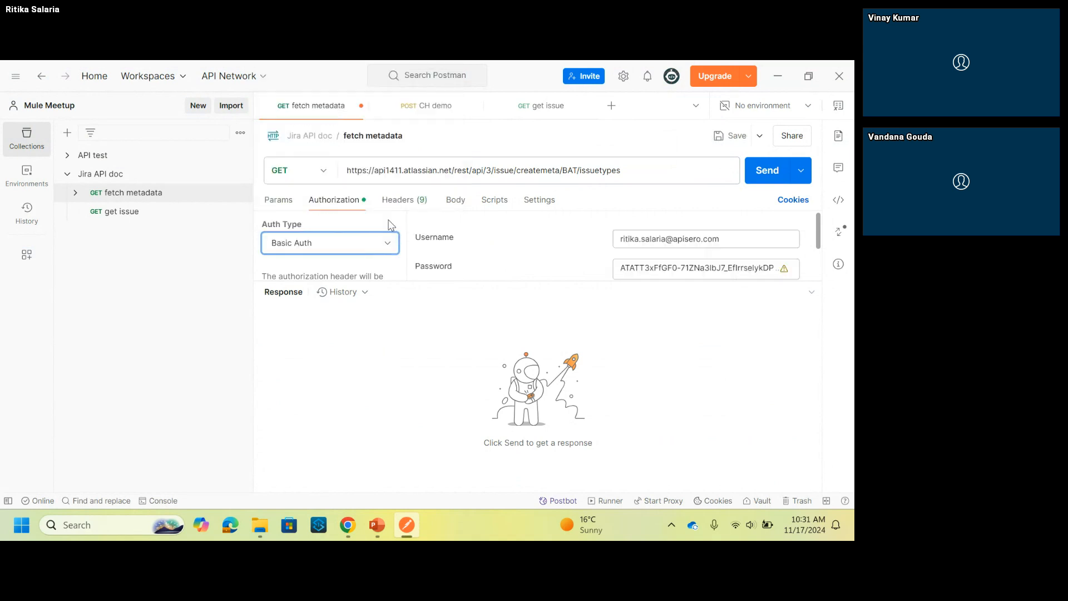
click(342, 243)
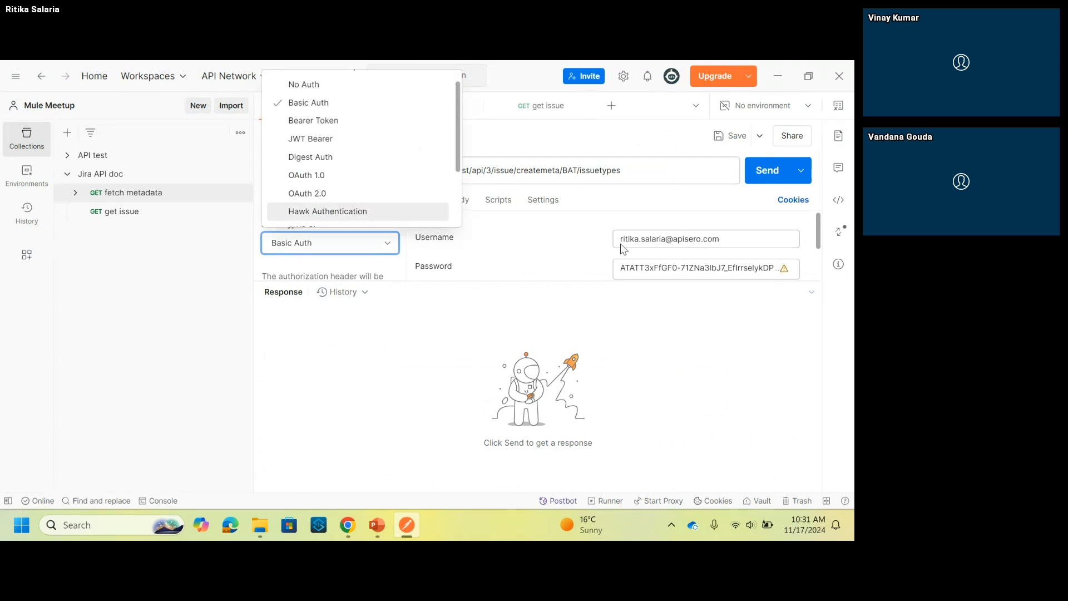
click(341, 209)
Step: Review the headers and query parameters of the fetch metadata request
click(396, 206)
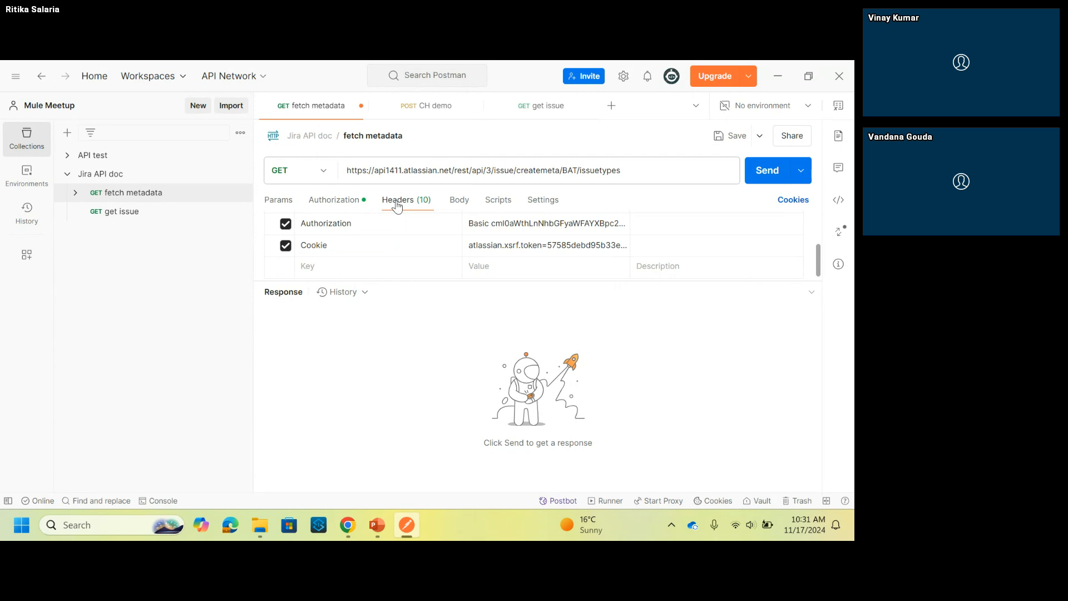
click(276, 202)
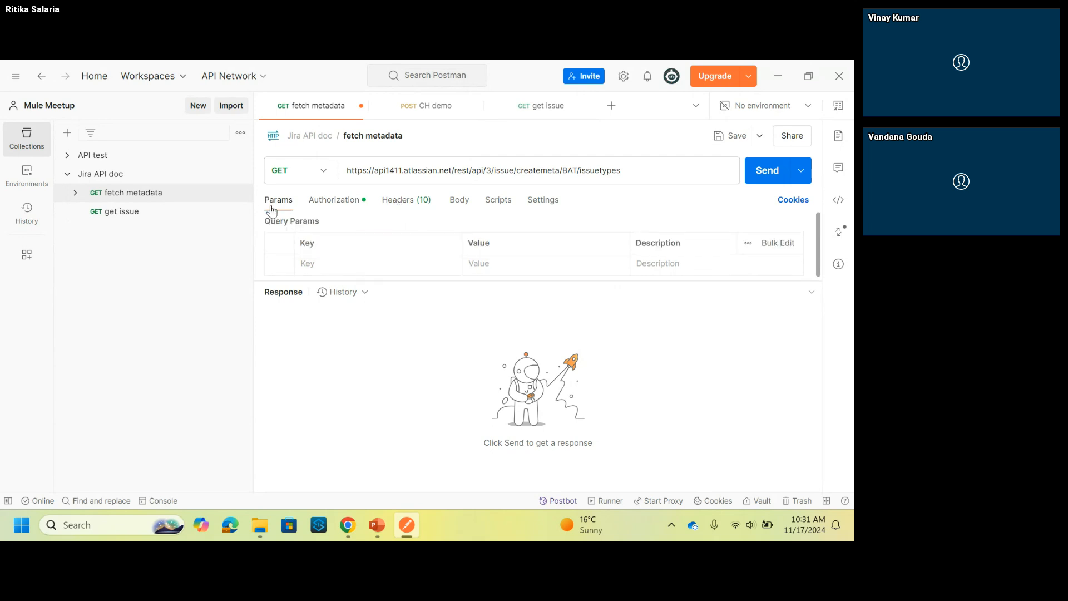
Step: Send the fetch metadata request and read through the issue types in the JSON response
click(759, 177)
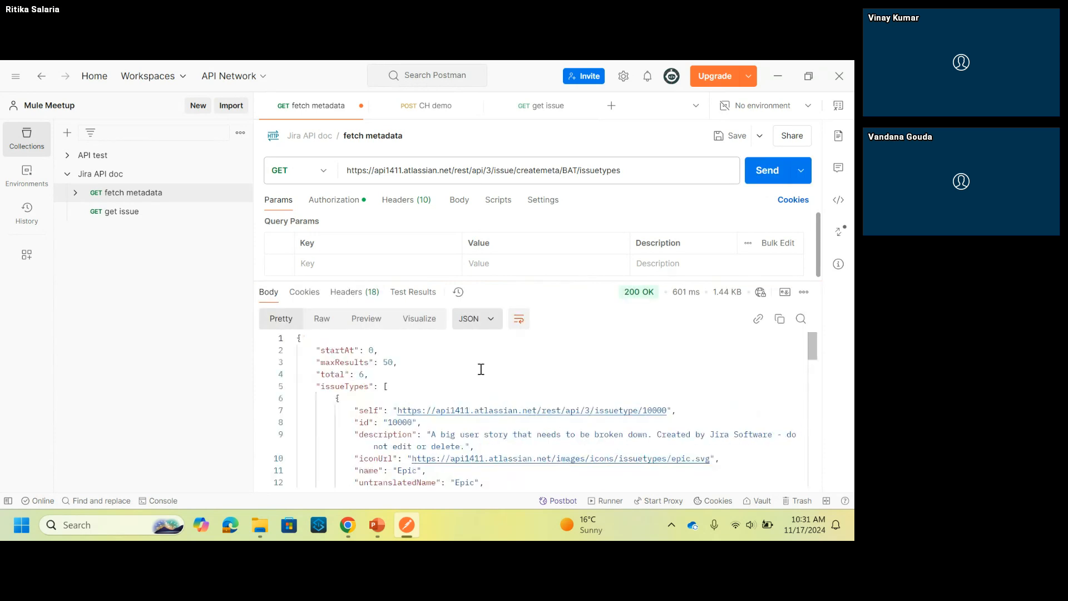
scroll(337, 426, down, 1)
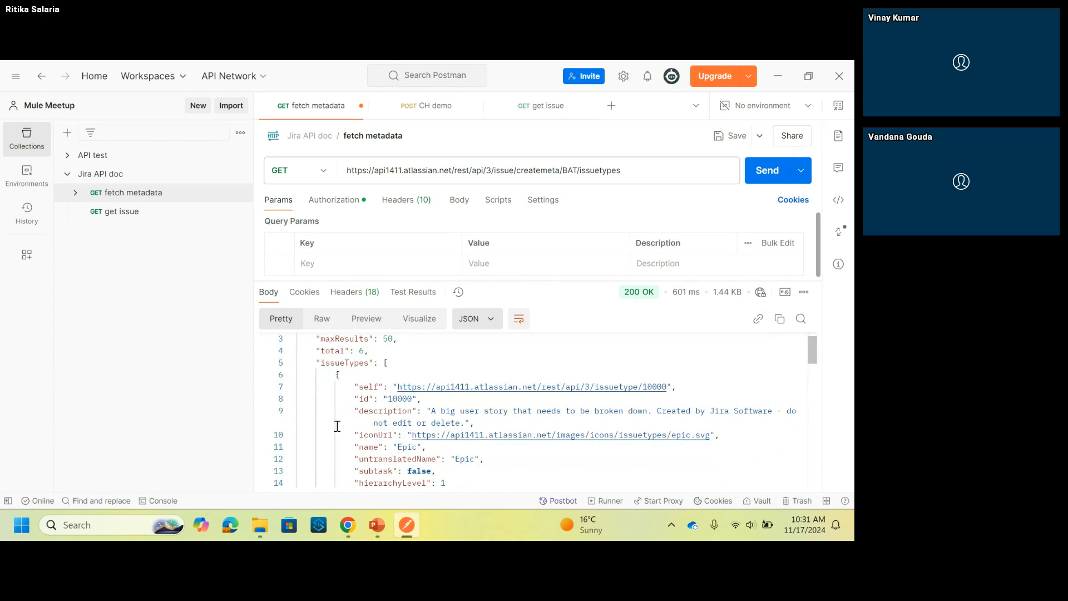
scroll(338, 426, down, 1)
scroll(337, 426, down, 1)
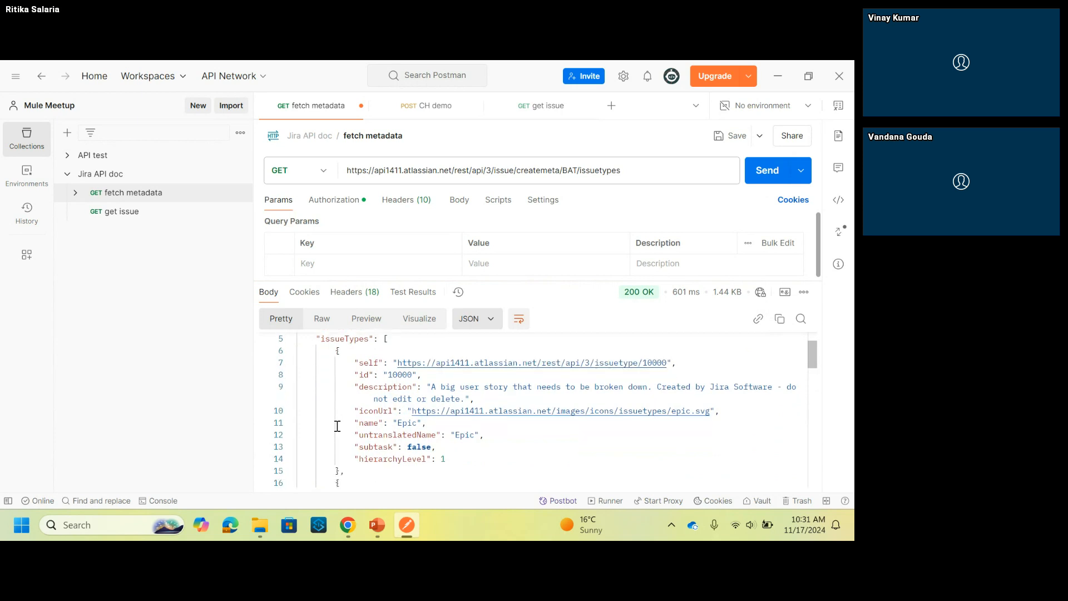
scroll(337, 426, up, 1)
click(317, 386)
scroll(317, 386, down, 1)
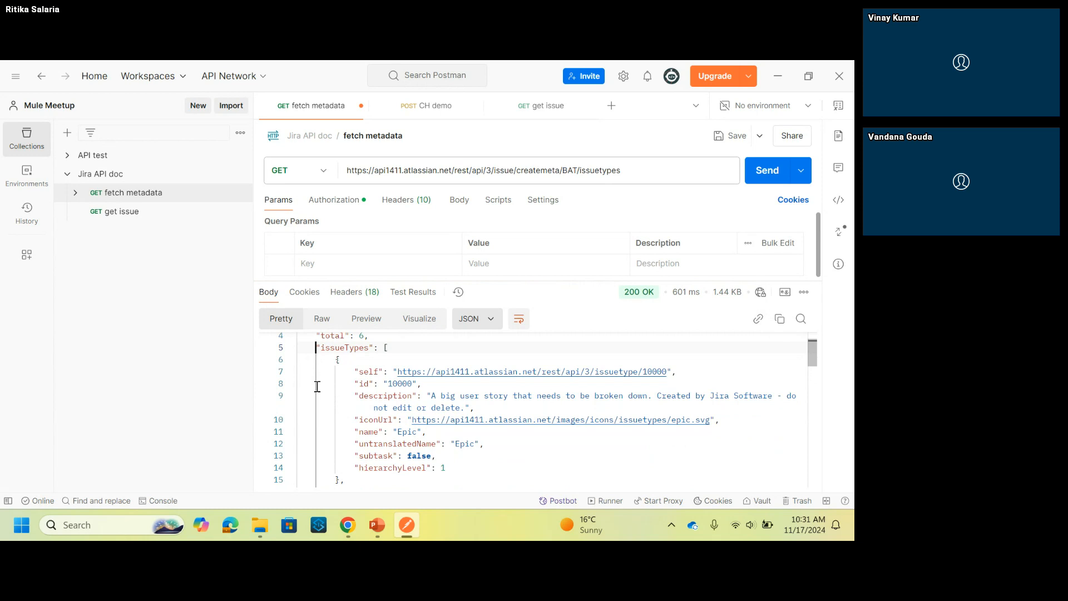
scroll(317, 385, down, 5)
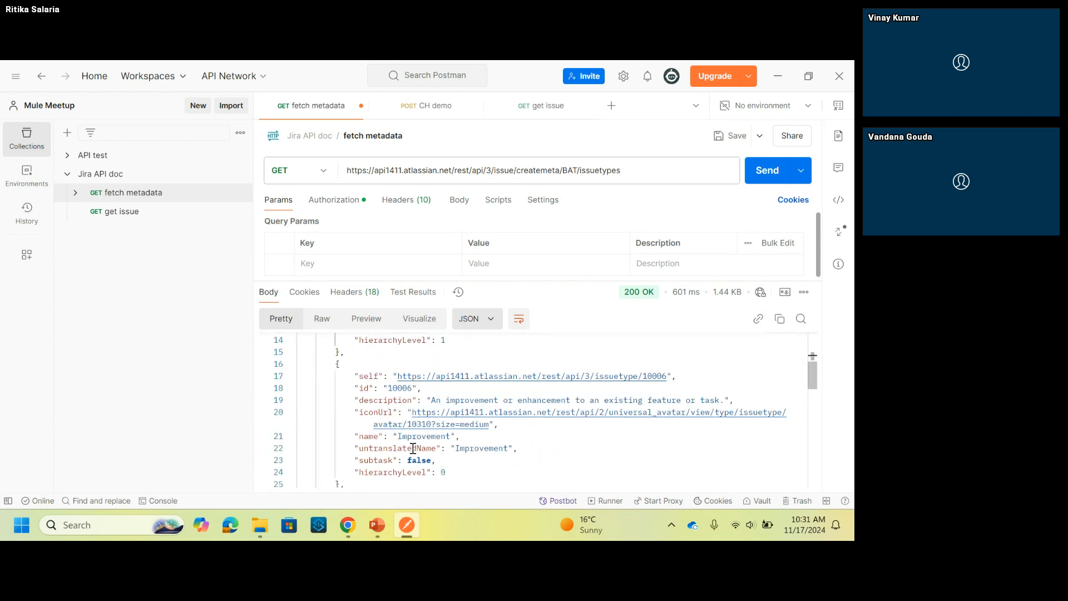
scroll(413, 448, down, 3)
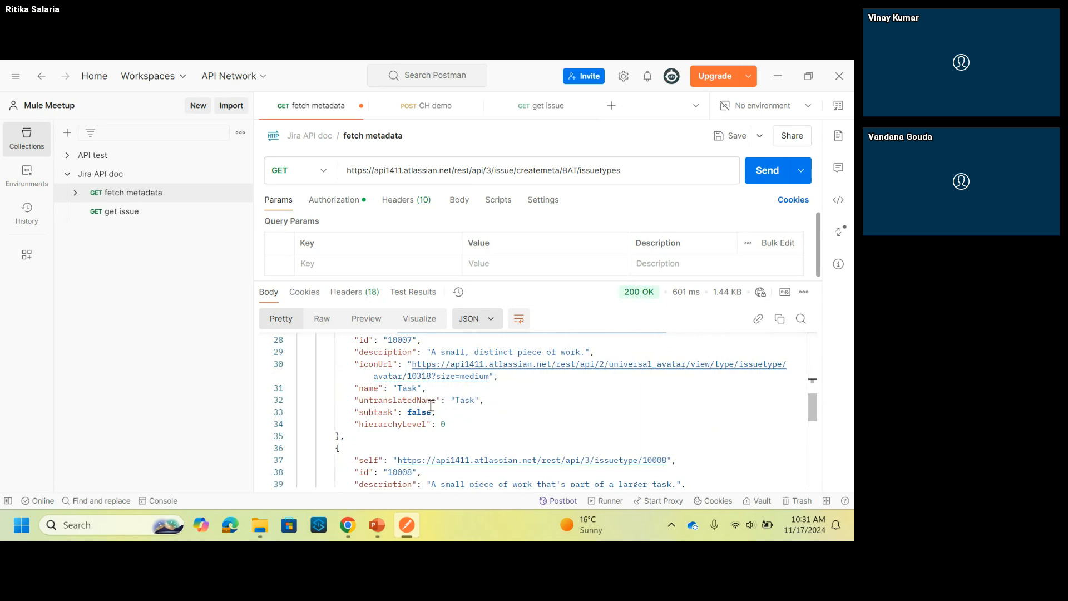
scroll(431, 406, down, 4)
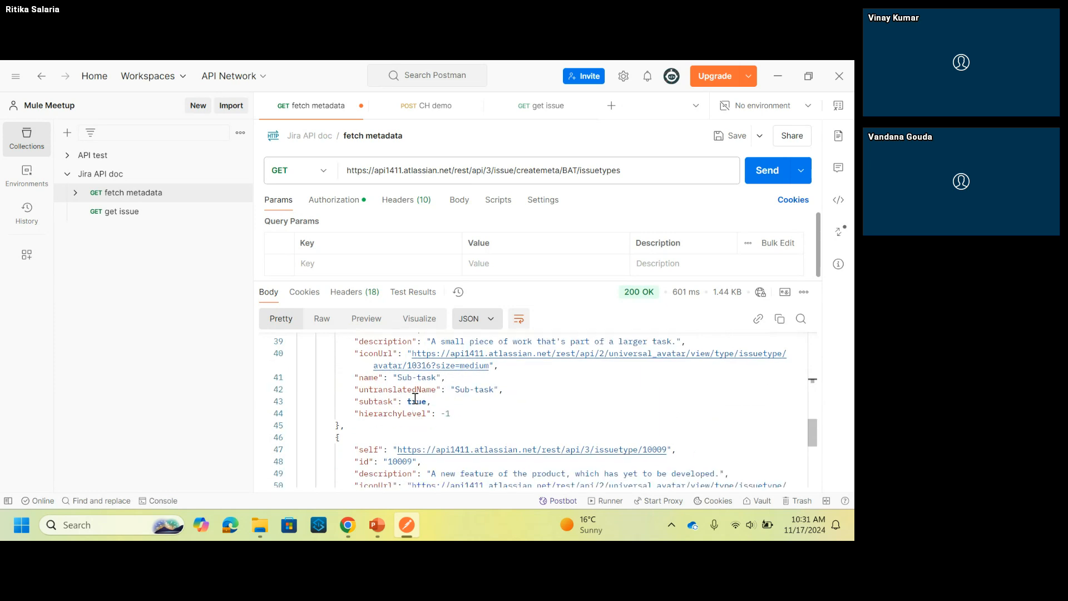
scroll(482, 398, down, 4)
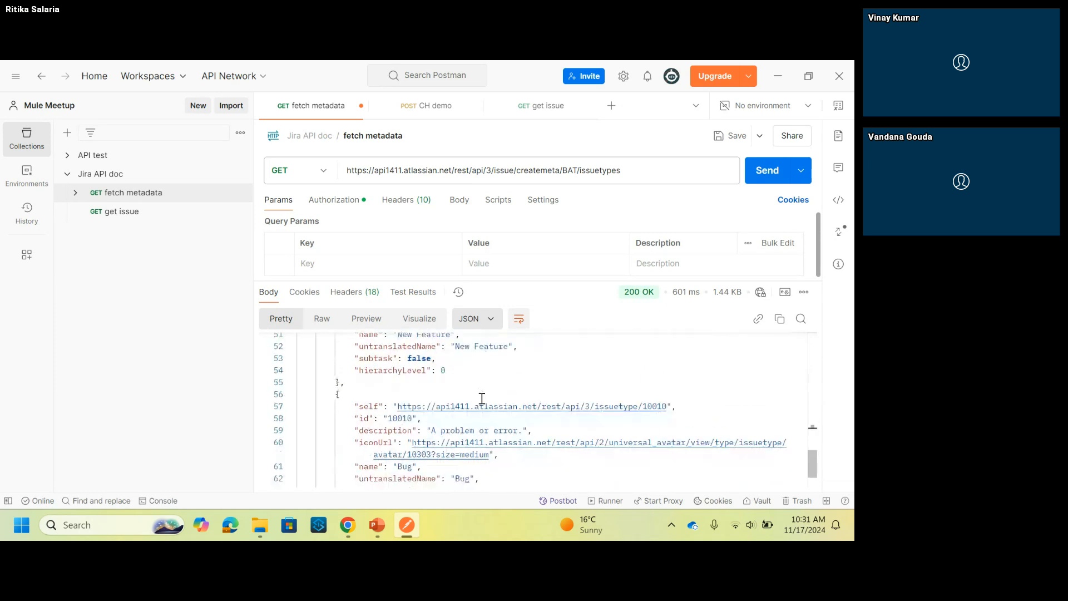
Step: Examine the name and id of the Bug issue type in the response body
click(460, 362)
double_click(406, 466)
click(417, 468)
click(393, 418)
double_click(395, 419)
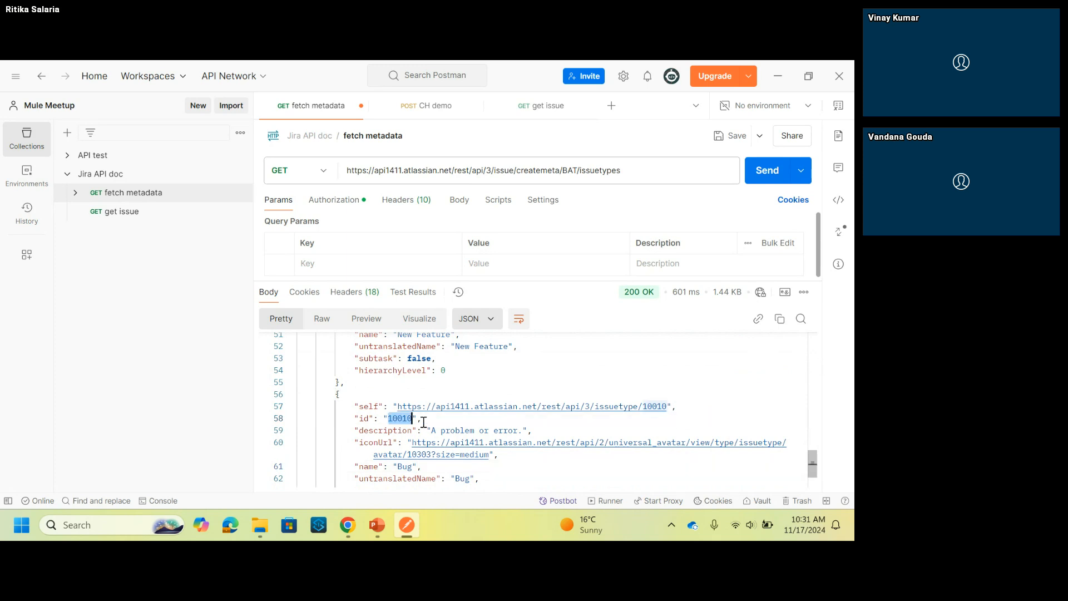
Step: Examine the id of the Sub-task issue type in the response body
scroll(424, 423, up, 4)
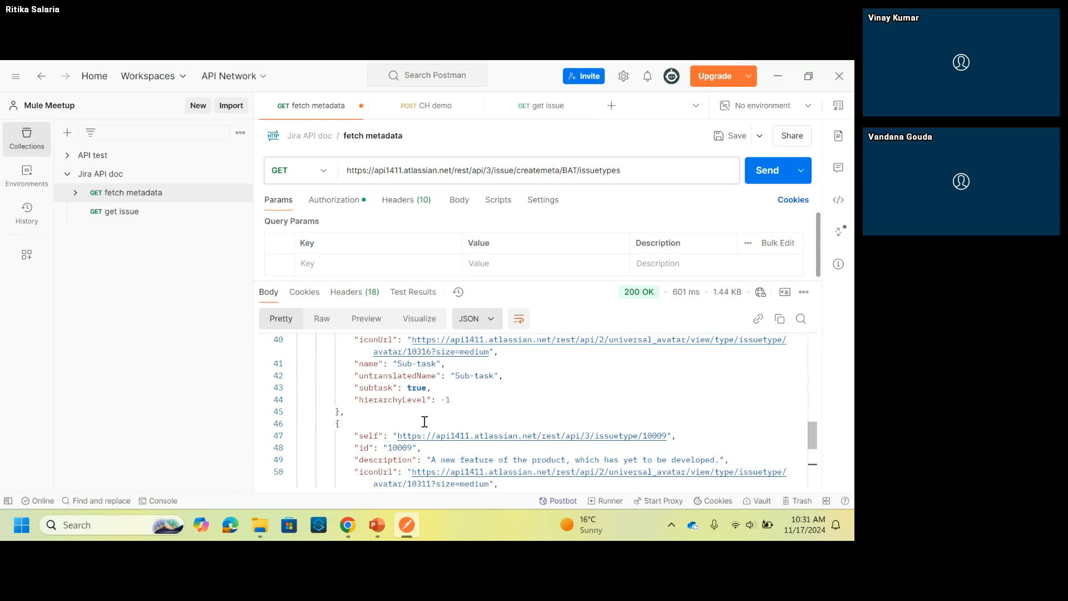
scroll(424, 422, up, 3)
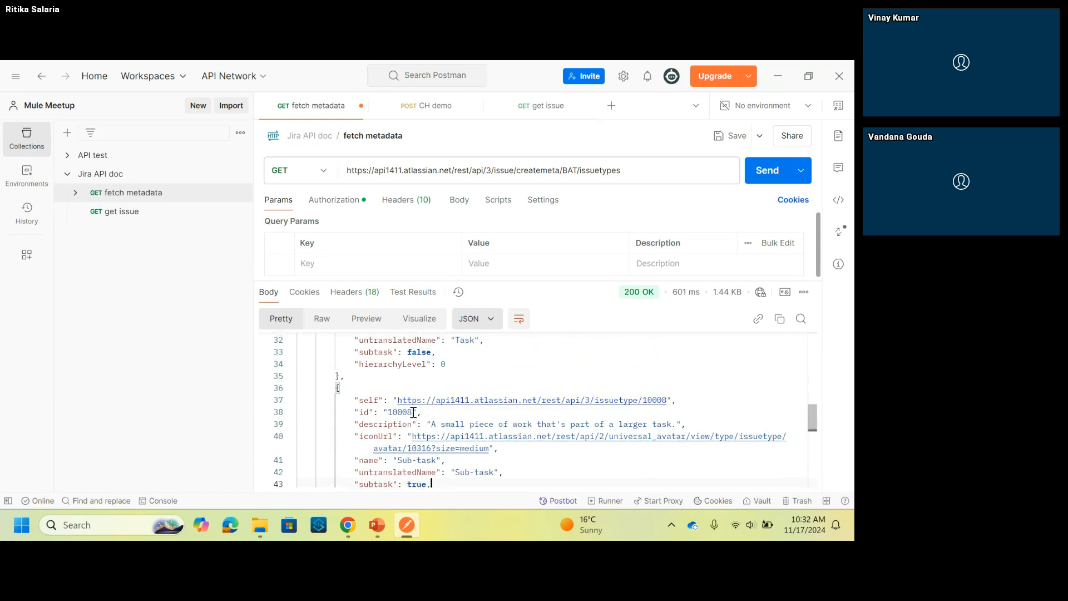
click(413, 412)
double_click(414, 412)
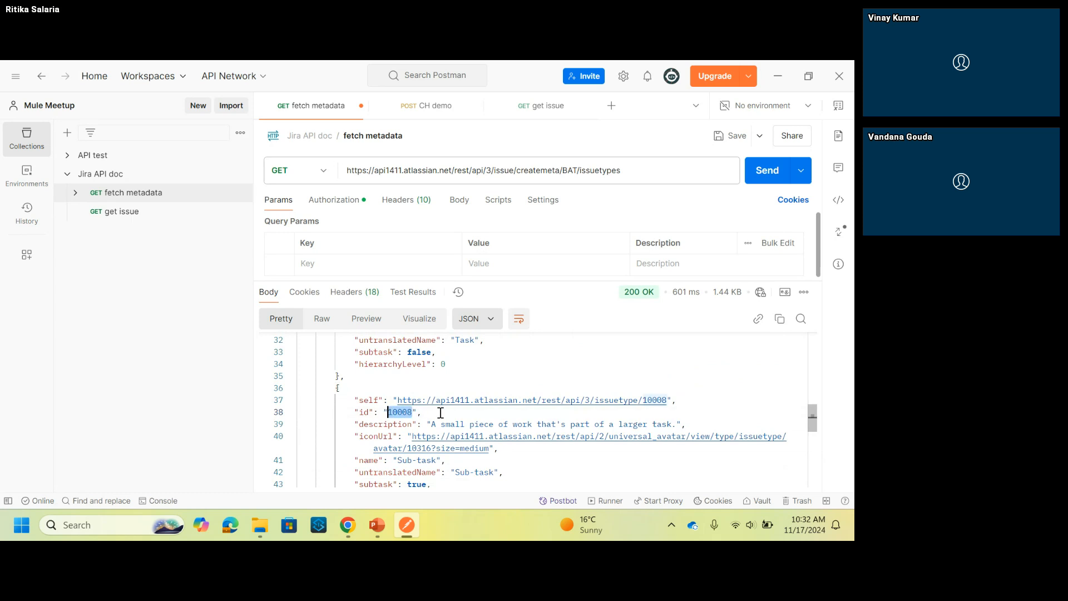
click(441, 413)
Step: Examine the id of the Task issue type in the response body
scroll(441, 413, up, 3)
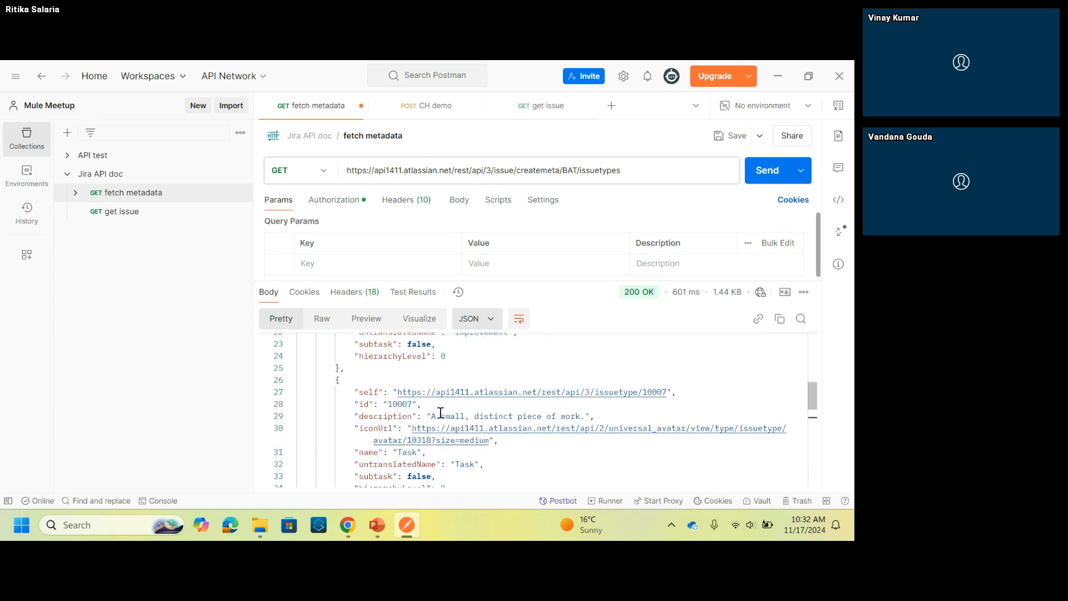
drag(417, 406, 390, 408)
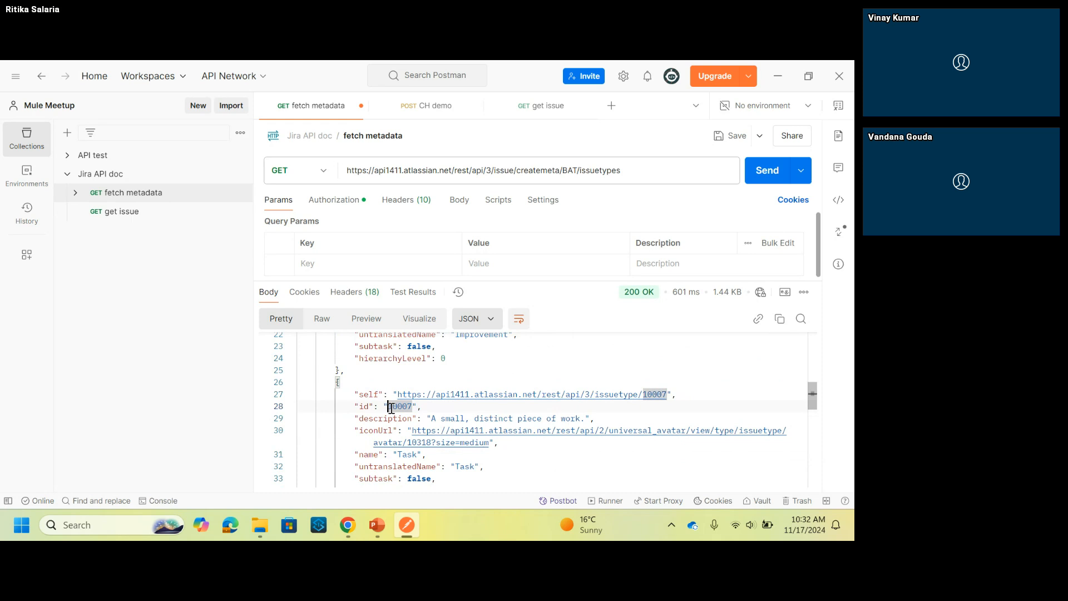
scroll(392, 408, up, 1)
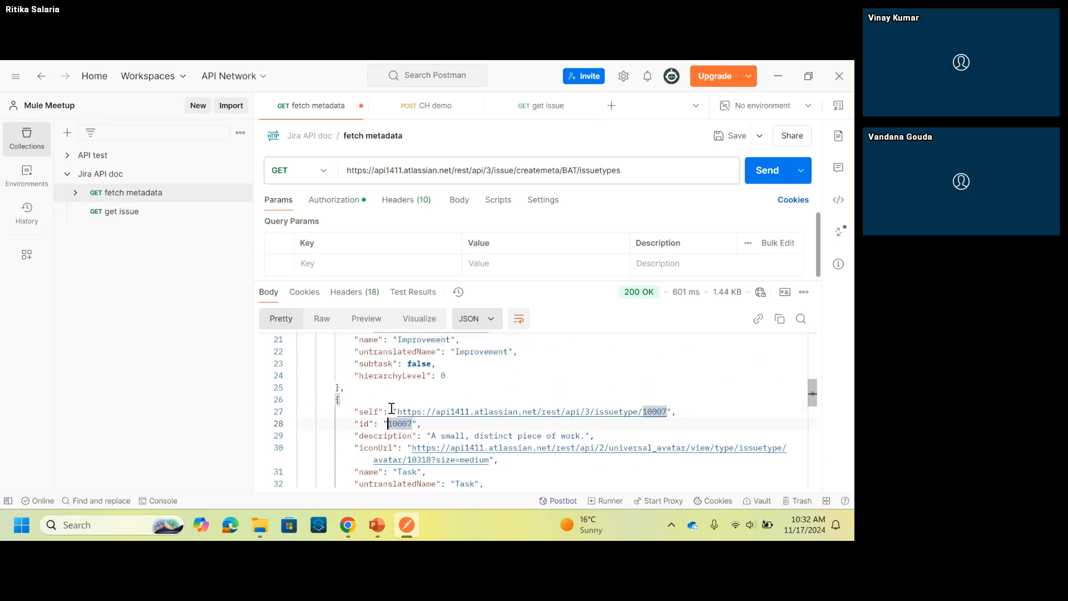
scroll(391, 408, up, 1)
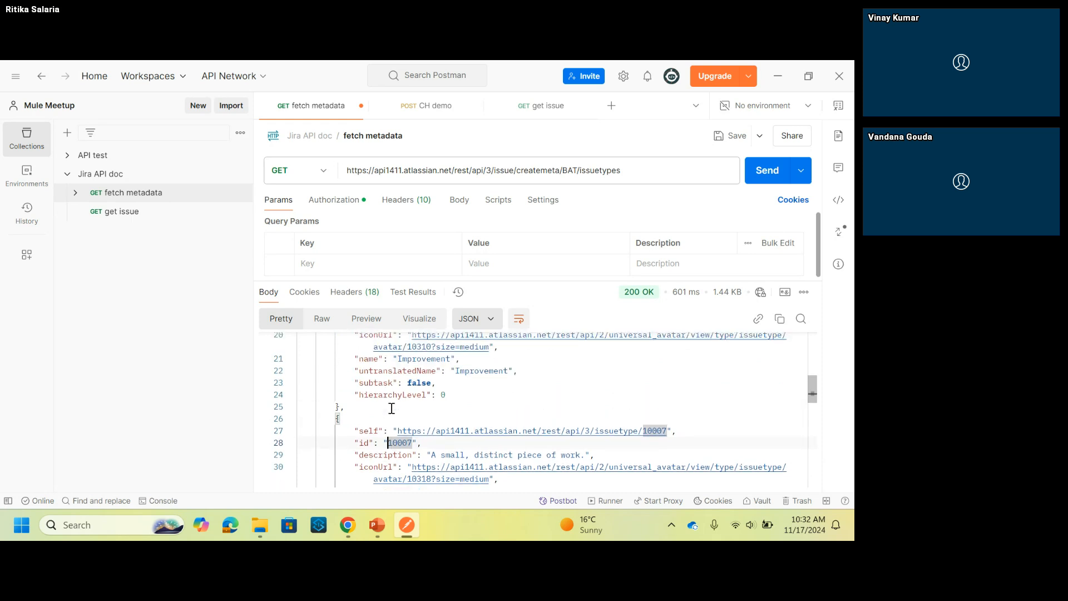
click(392, 409)
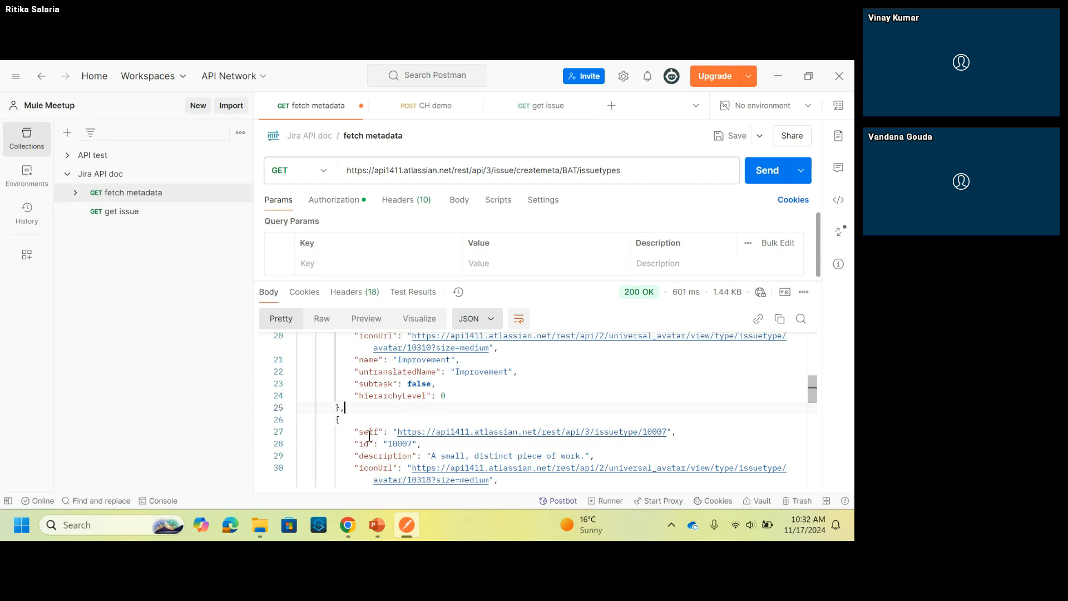
drag(389, 444, 443, 445)
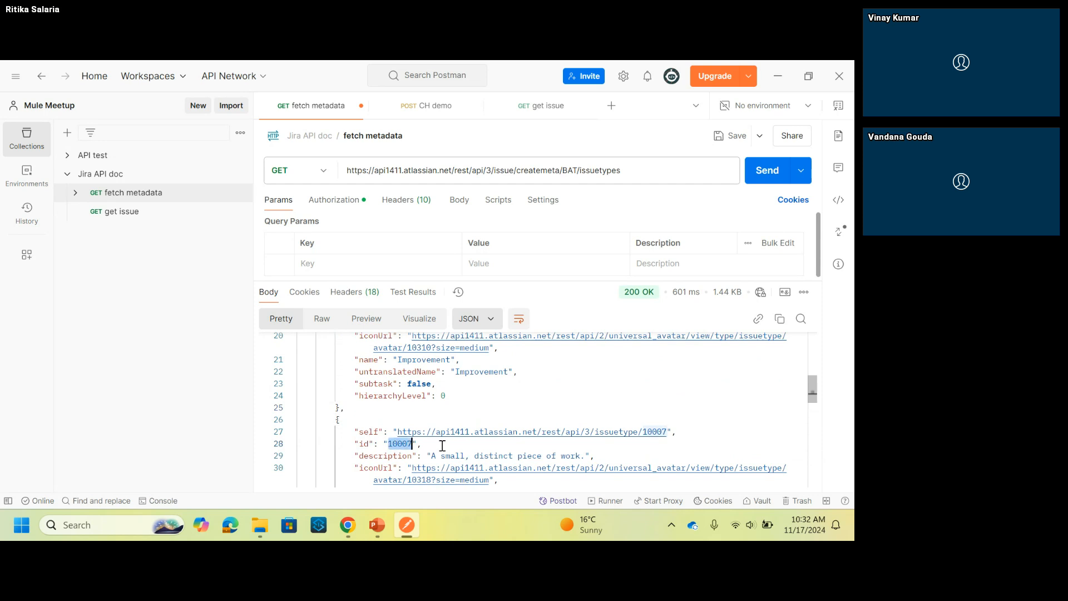
click(442, 445)
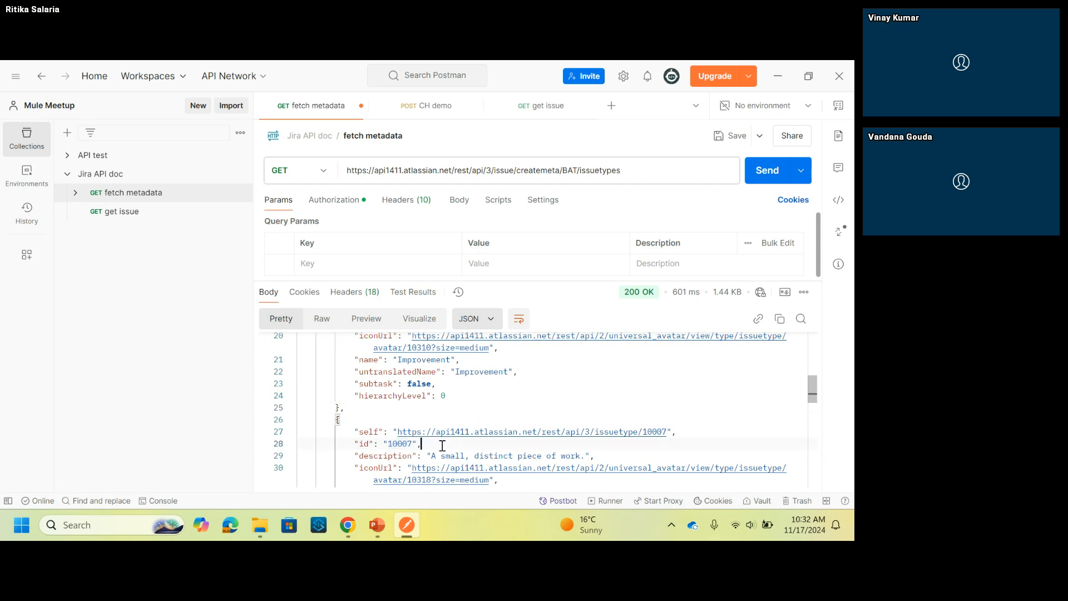
Step: Switch to PowerPoint and review the Prerequisites slide's note on issue ids
click(379, 526)
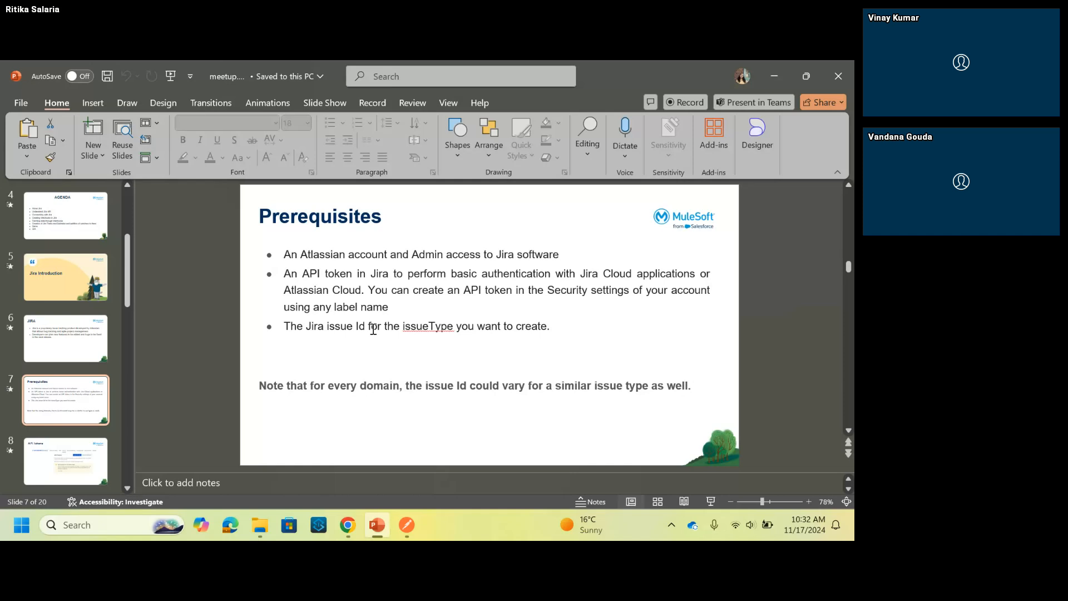
Step: Switch to Jira in Chrome and open the automation rules in the Batch22Test project settings
key(alt+Tab)
scroll(67, 408, down, 5)
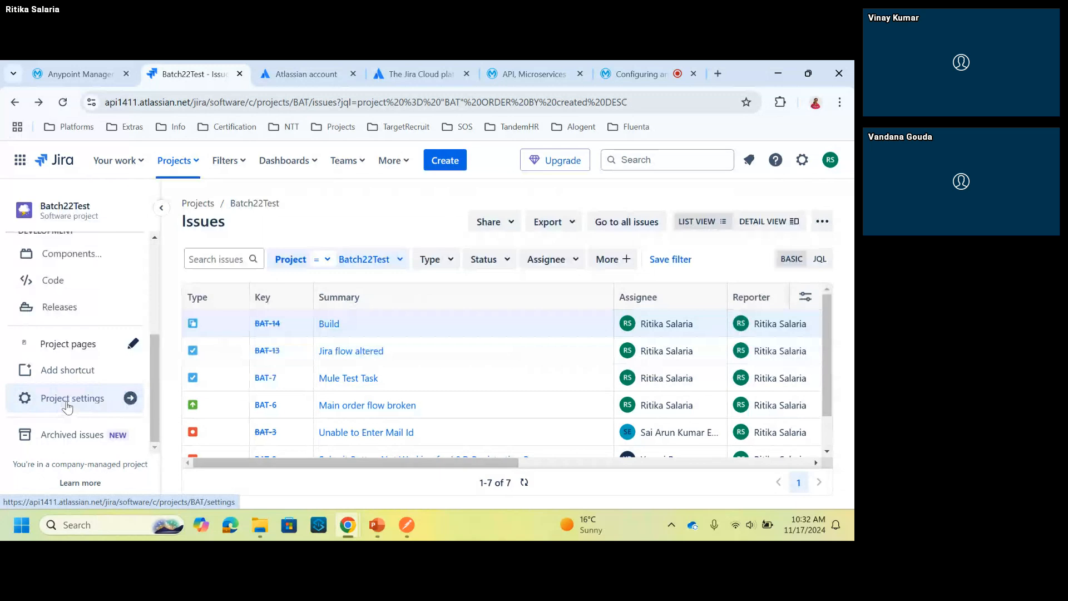
click(67, 408)
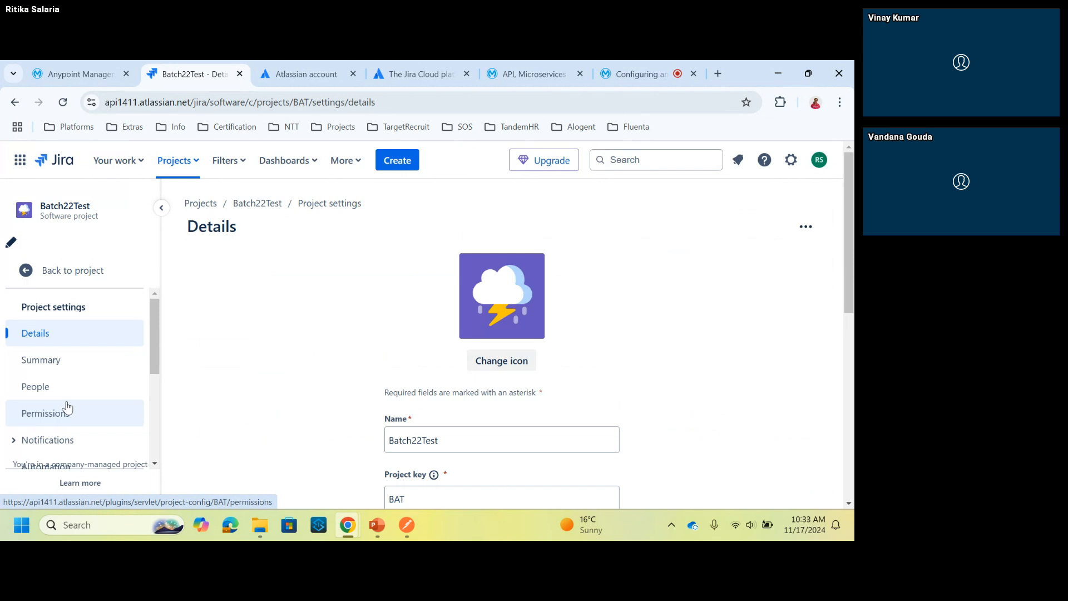
scroll(68, 409, down, 2)
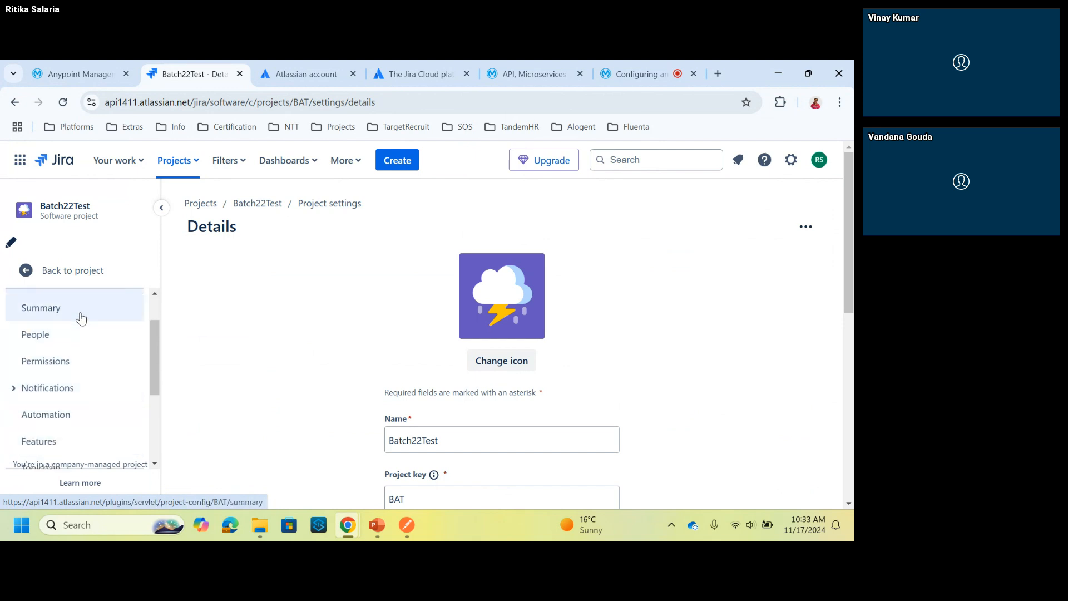
scroll(78, 339, down, 1)
click(76, 403)
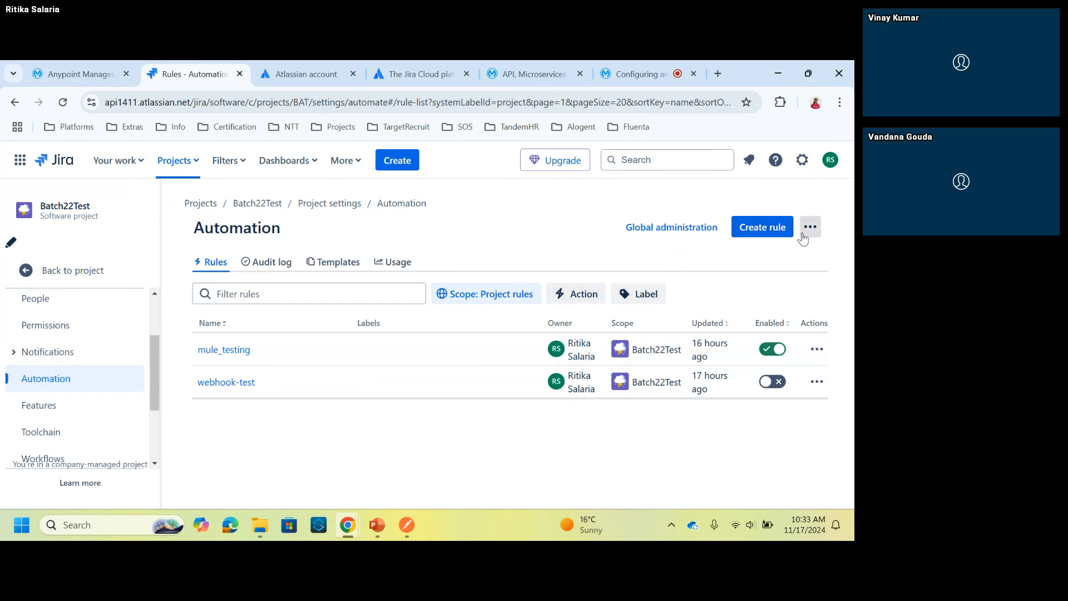
Step: Start a new automation rule for Batch22Test and review the recommended and issue triggers on offer
click(761, 229)
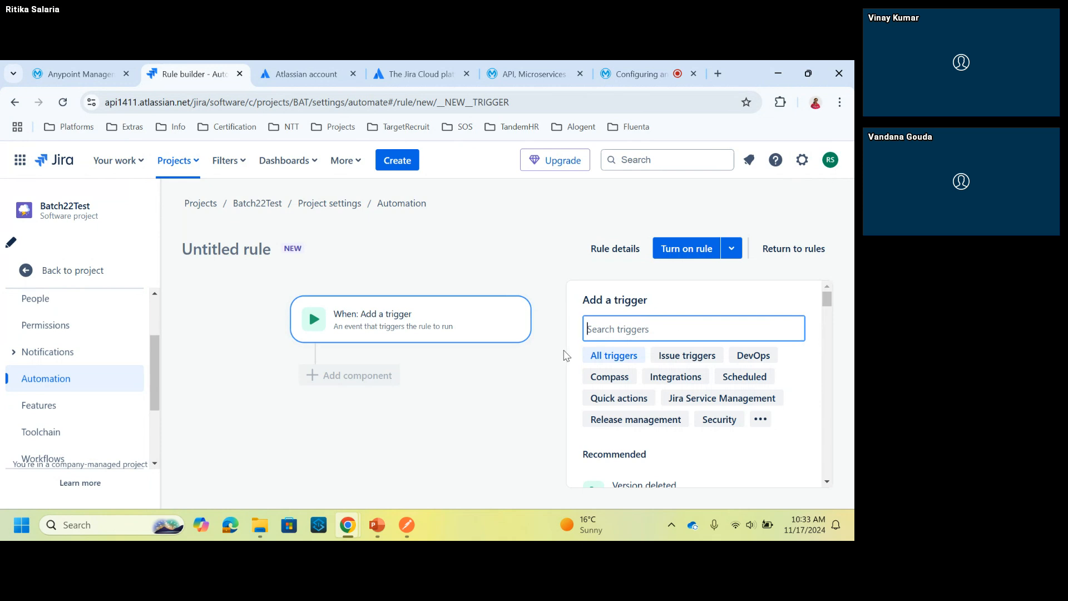
scroll(576, 360, down, 3)
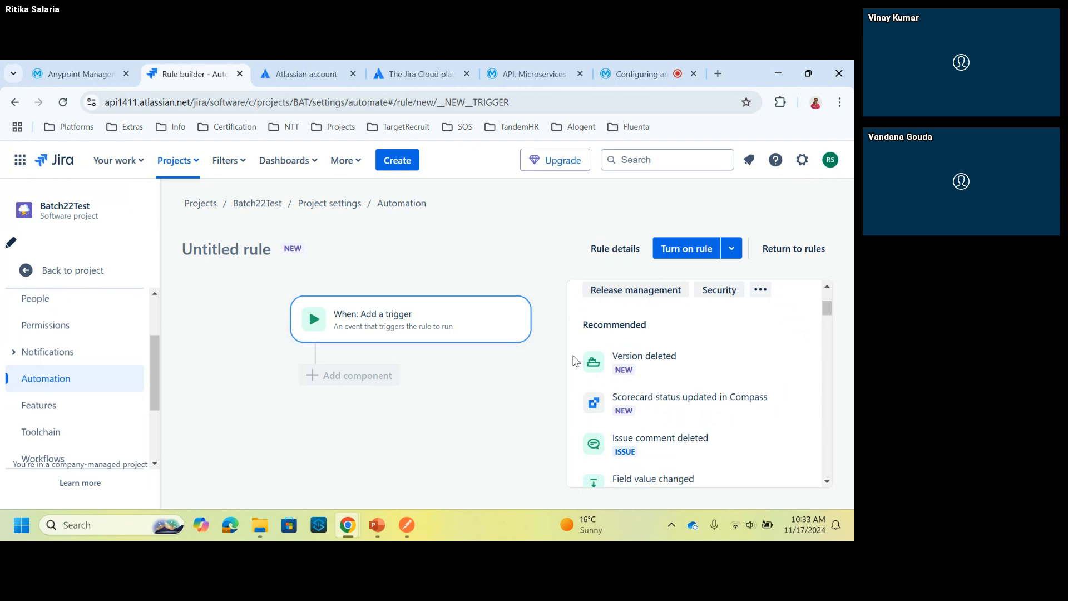
scroll(576, 360, down, 1)
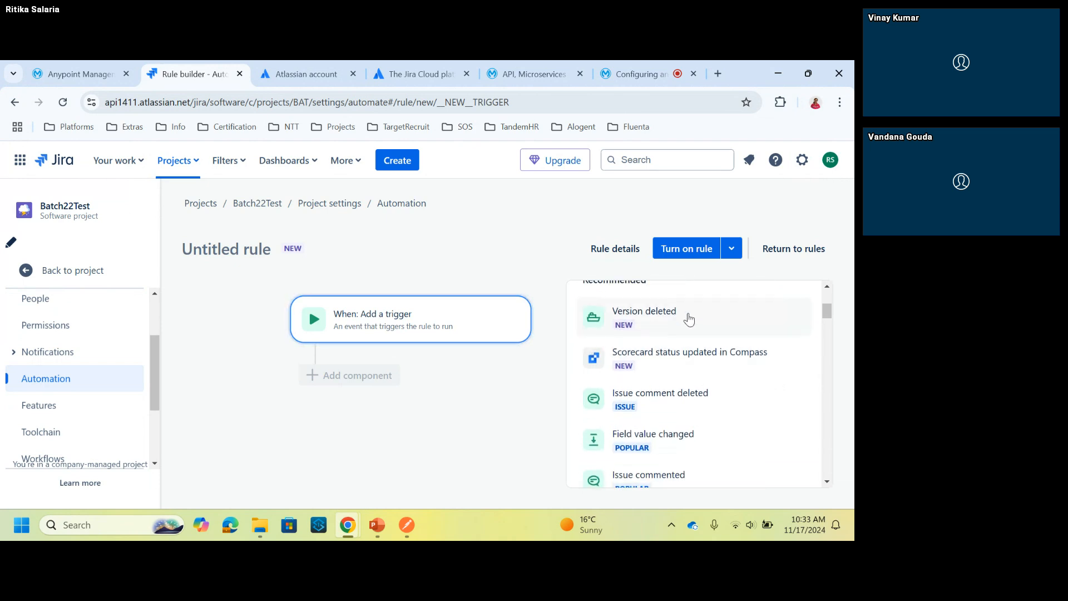
scroll(690, 368, down, 1)
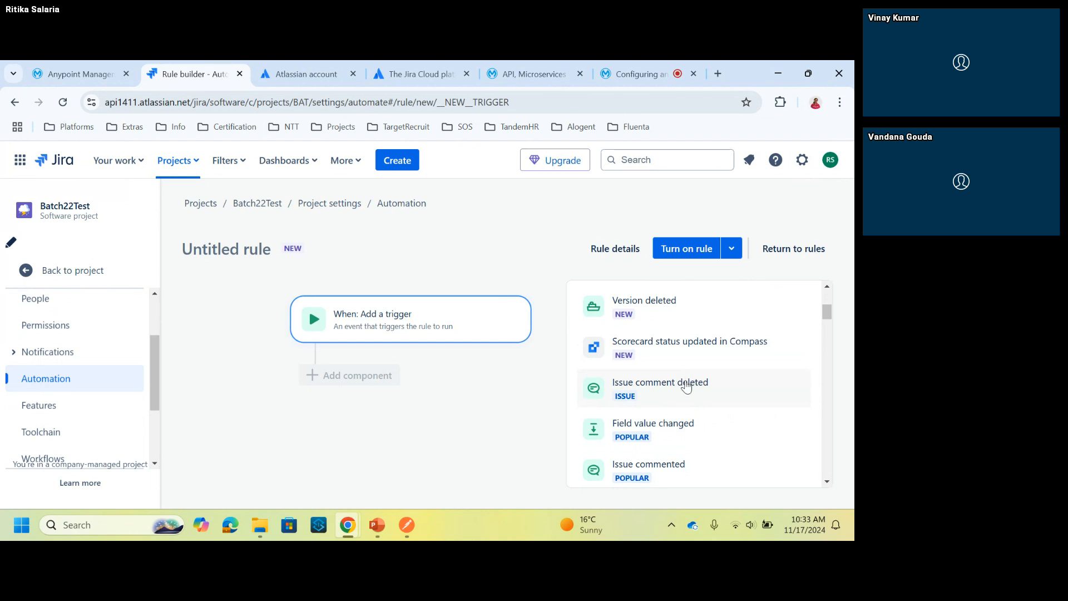
scroll(684, 416, down, 1)
scroll(680, 362, down, 1)
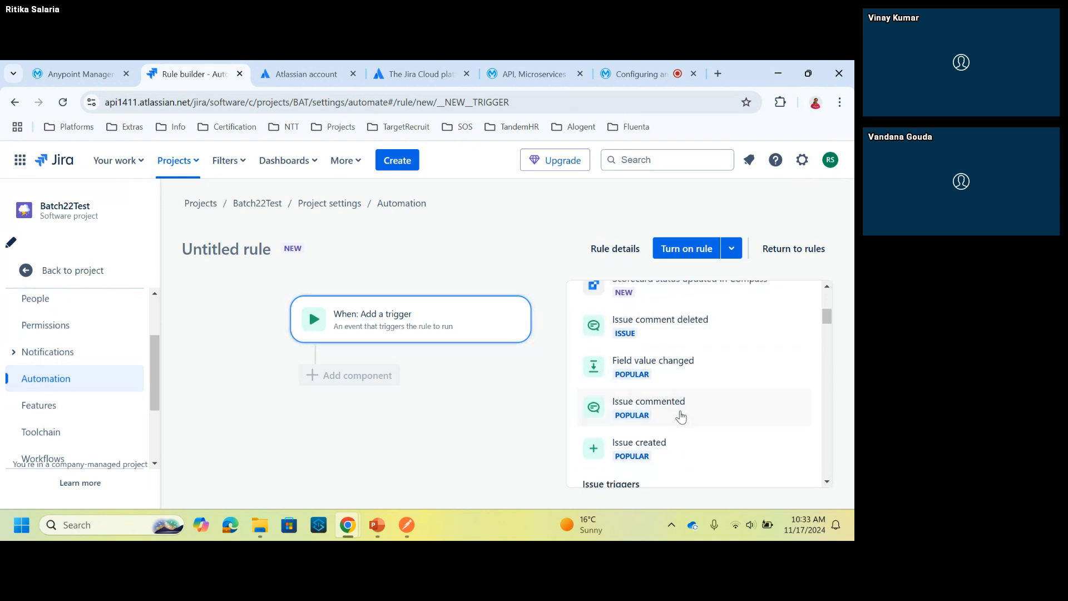
scroll(691, 446, down, 3)
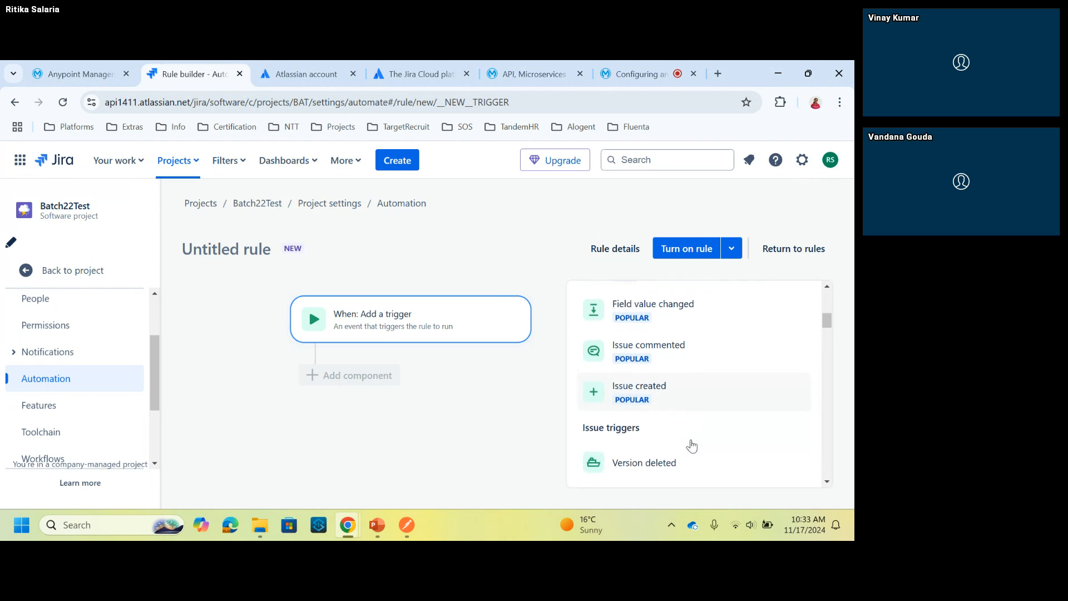
scroll(693, 451, down, 2)
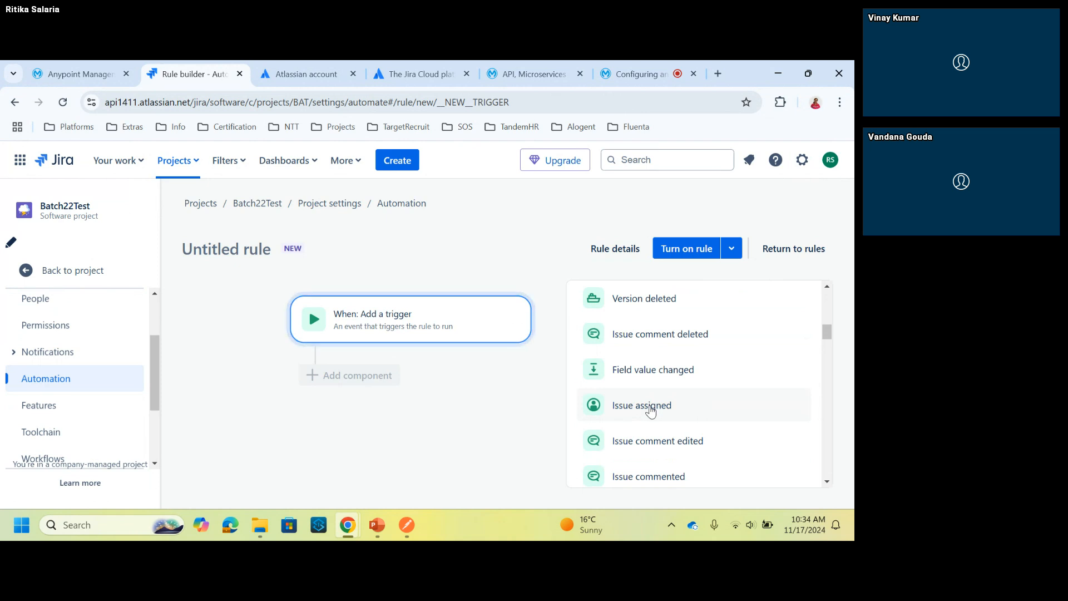
Step: Set the rule's trigger to Field value changed and choose Status as the field to monitor
scroll(654, 400, up, 5)
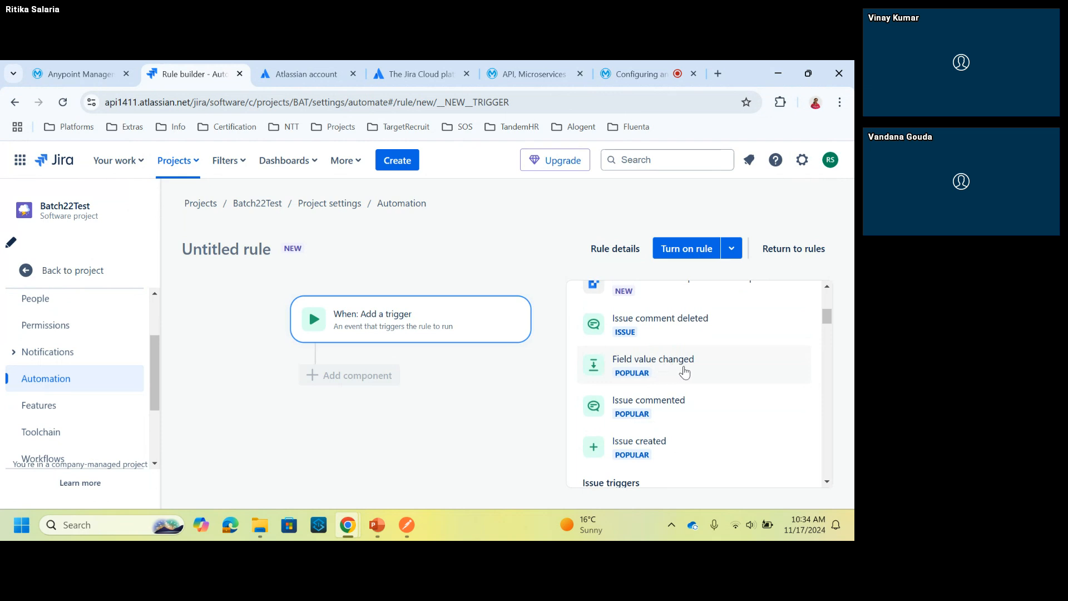
click(661, 373)
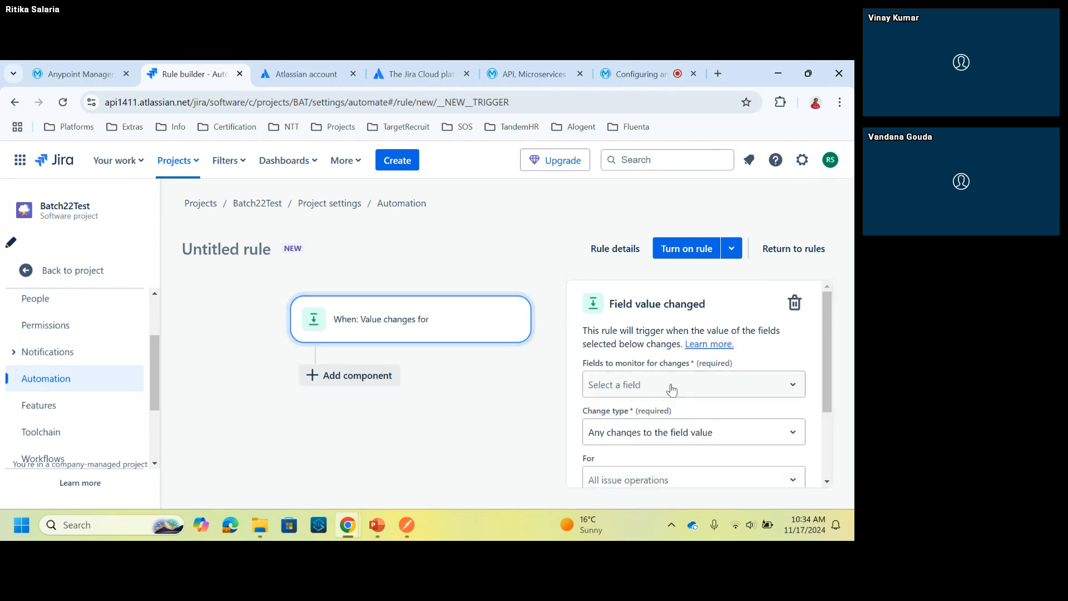
scroll(572, 375, down, 1)
scroll(571, 375, down, 1)
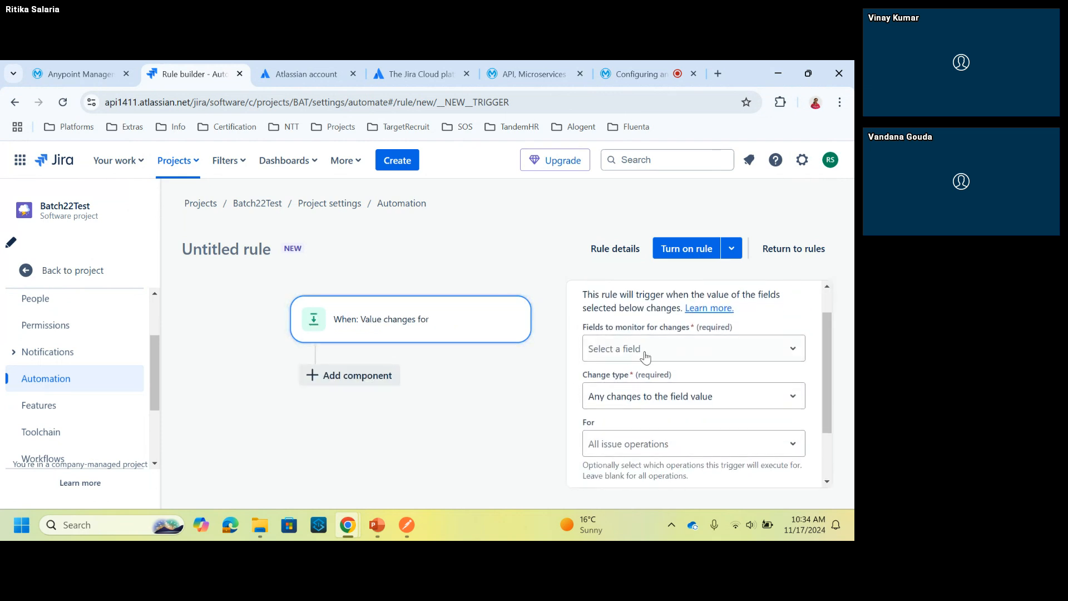
click(646, 346)
scroll(634, 465, down, 4)
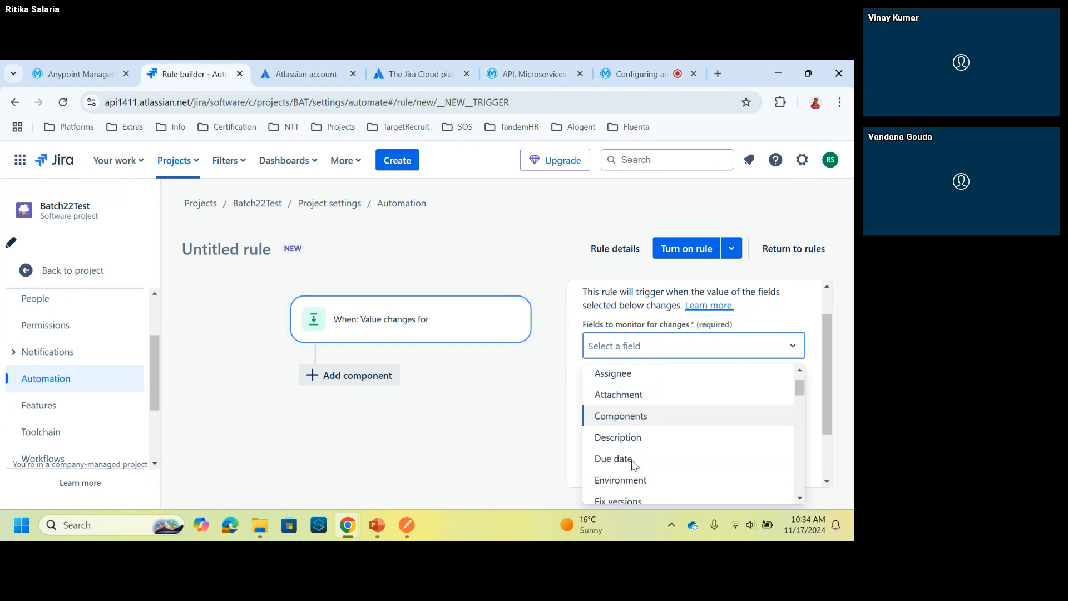
scroll(633, 445, up, 4)
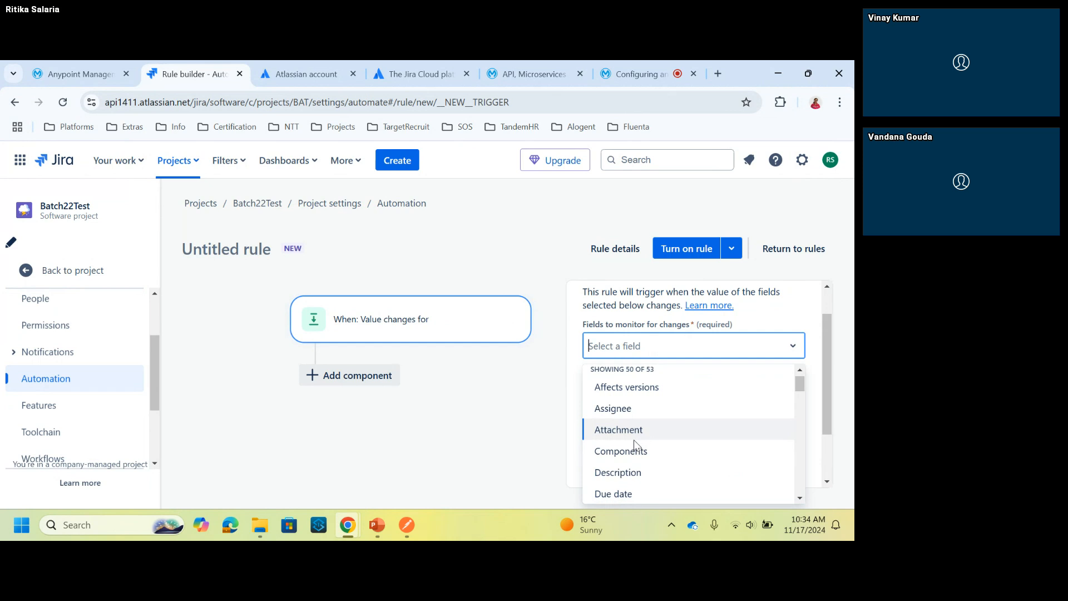
scroll(635, 444, down, 3)
scroll(636, 445, down, 7)
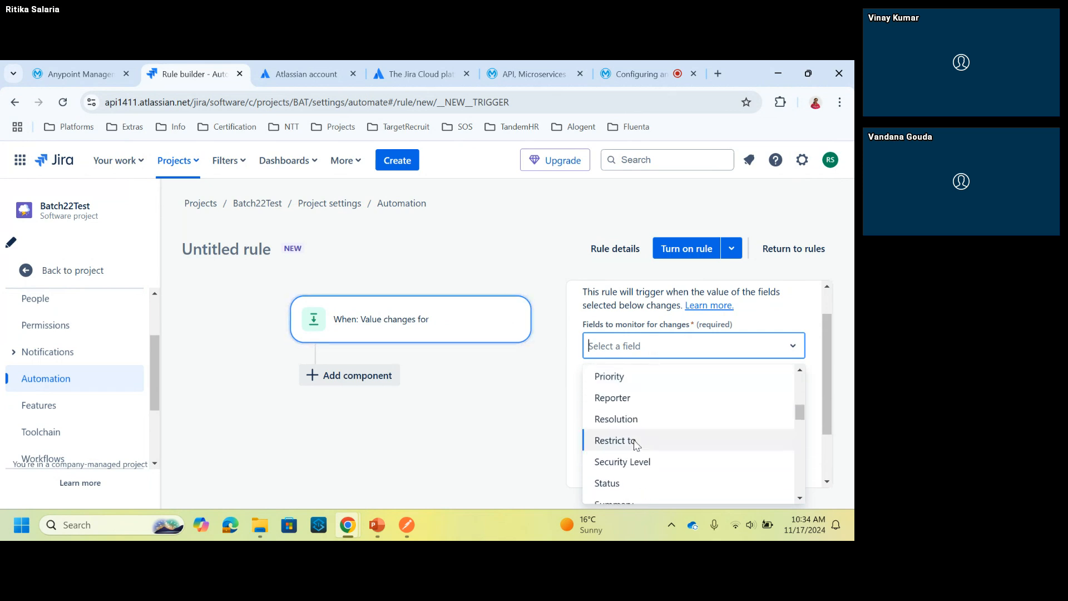
scroll(637, 444, down, 2)
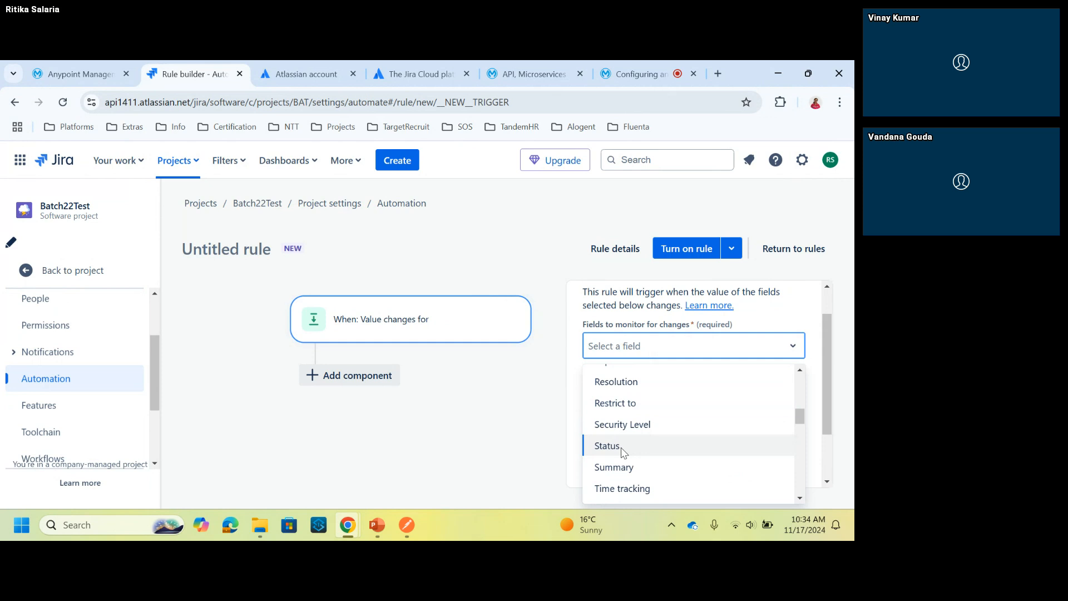
click(623, 452)
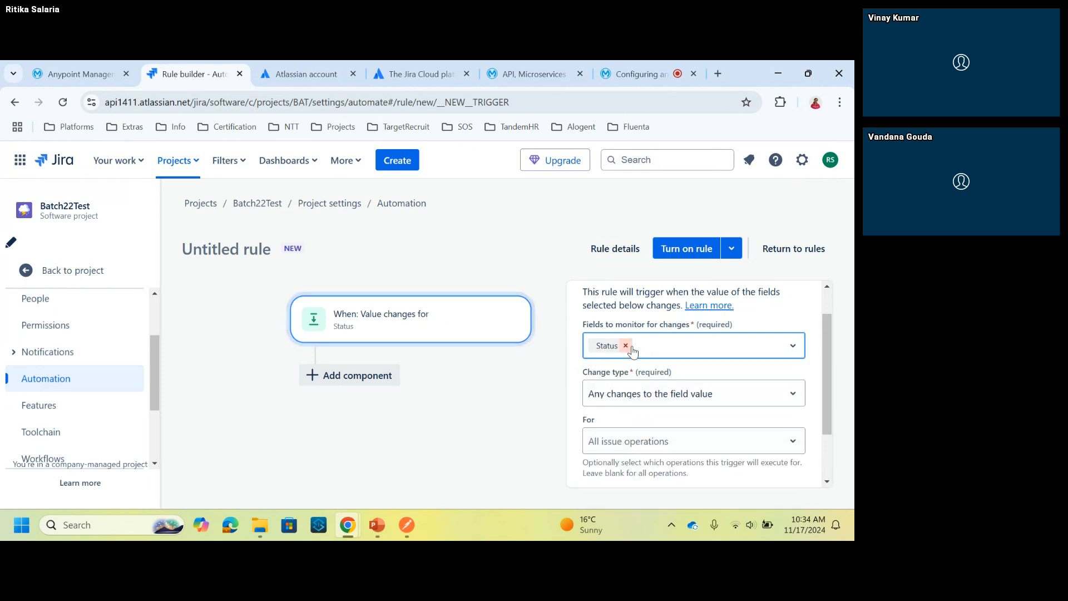
Step: Browse the other fields that the trigger can monitor besides Status
click(659, 351)
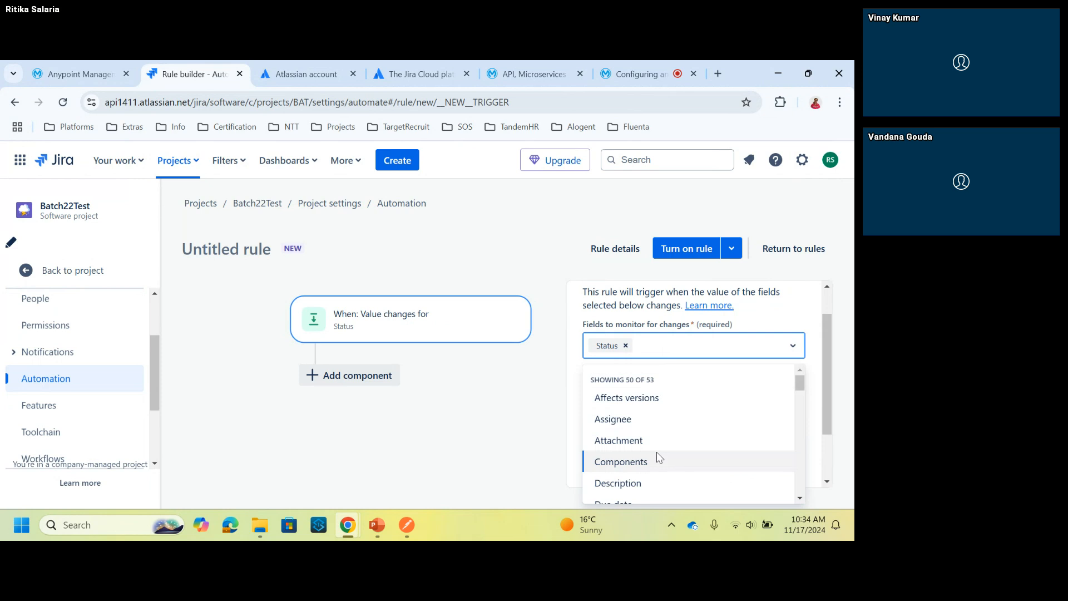
scroll(656, 451, down, 3)
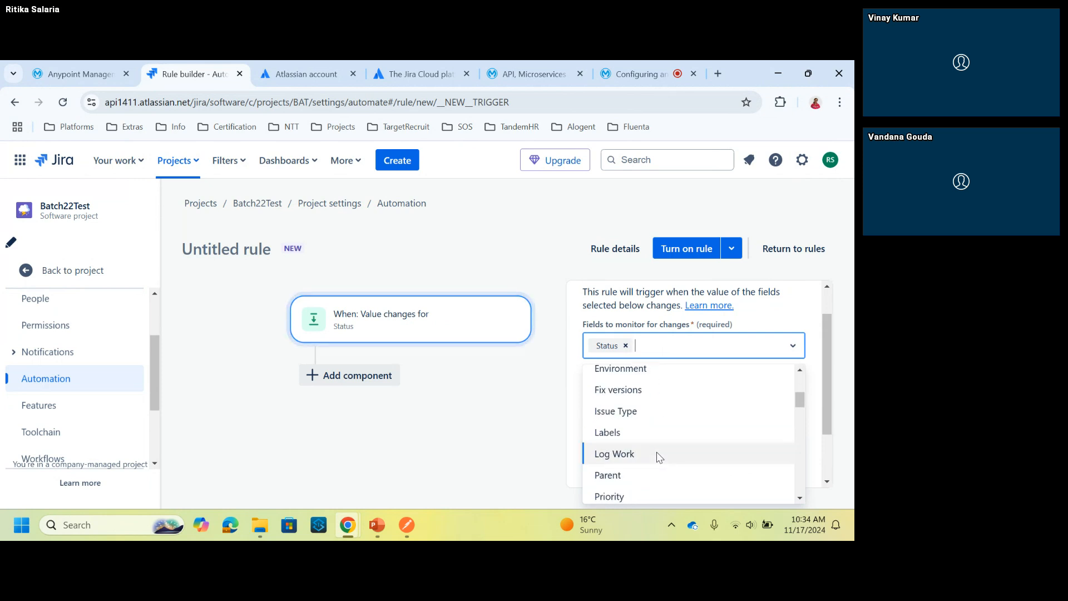
scroll(659, 456, down, 3)
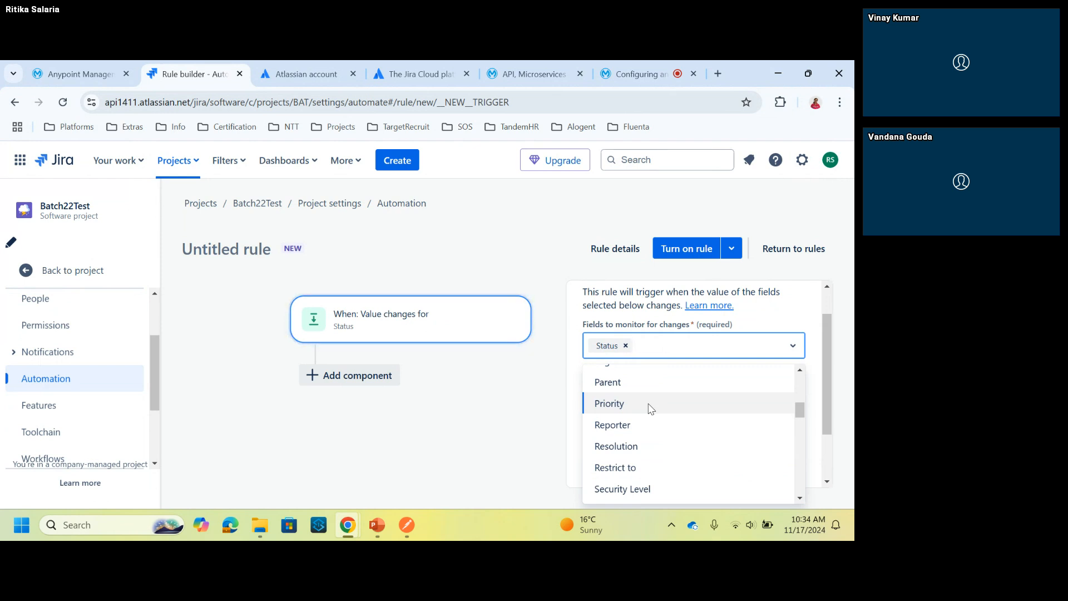
click(577, 311)
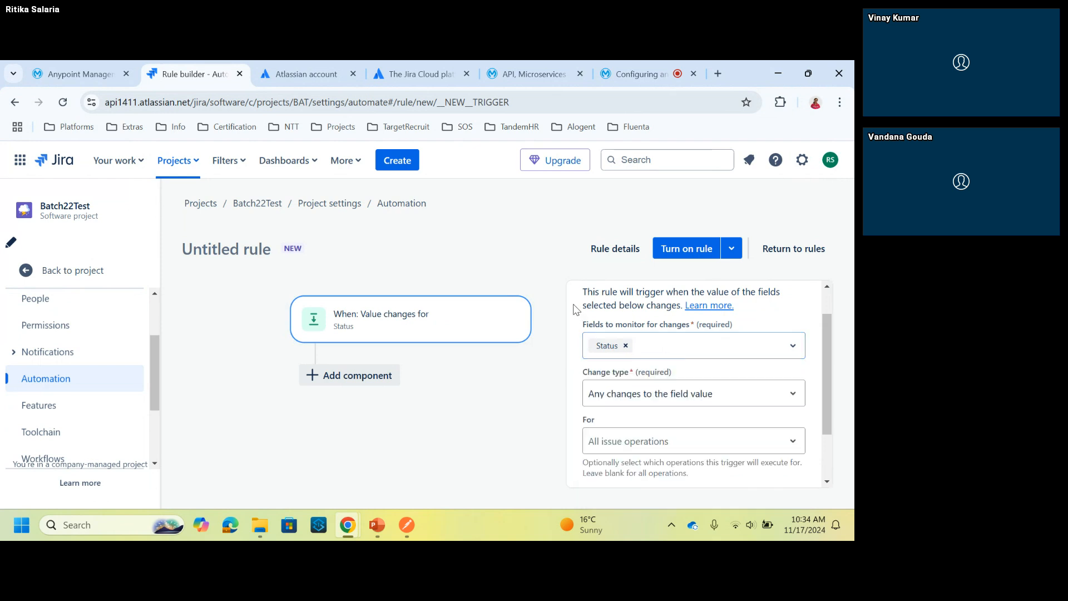
Step: Limit the Status change trigger to the Edit issue operation and proceed to the rule's next component
scroll(635, 387, down, 1)
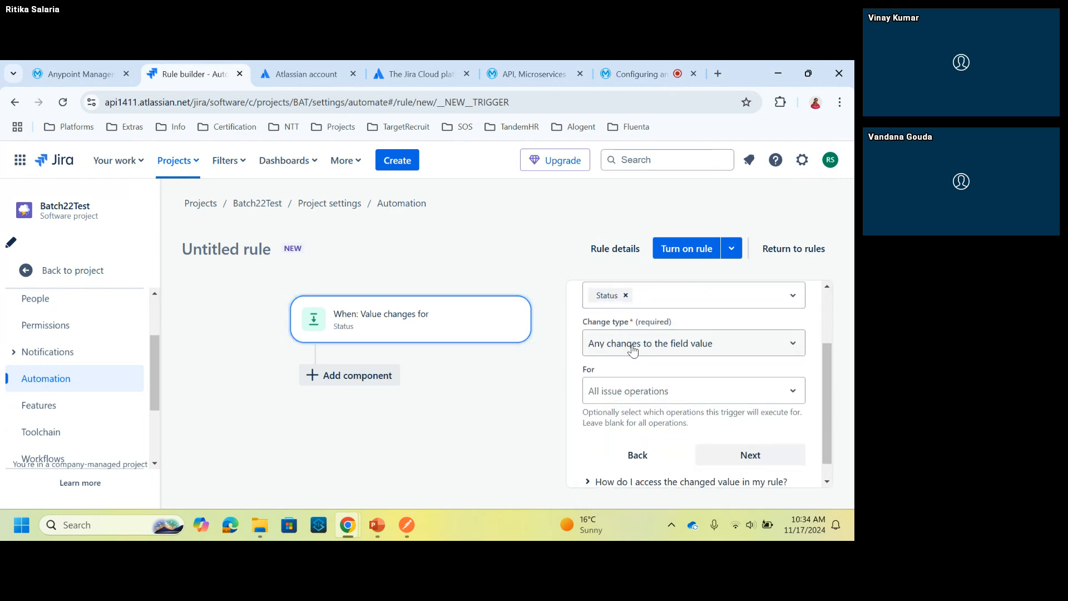
click(638, 396)
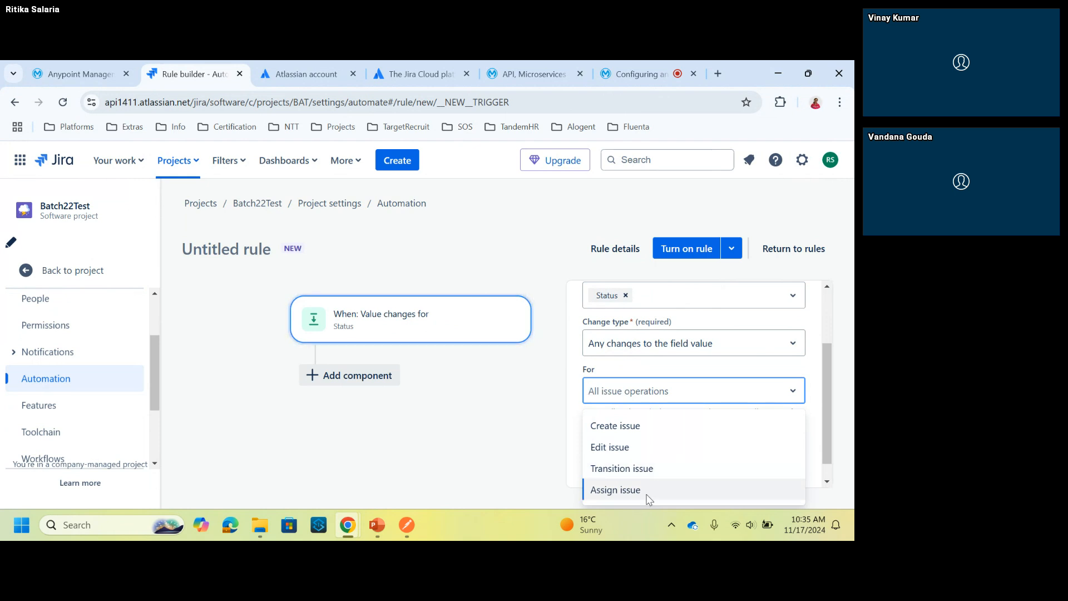
click(640, 451)
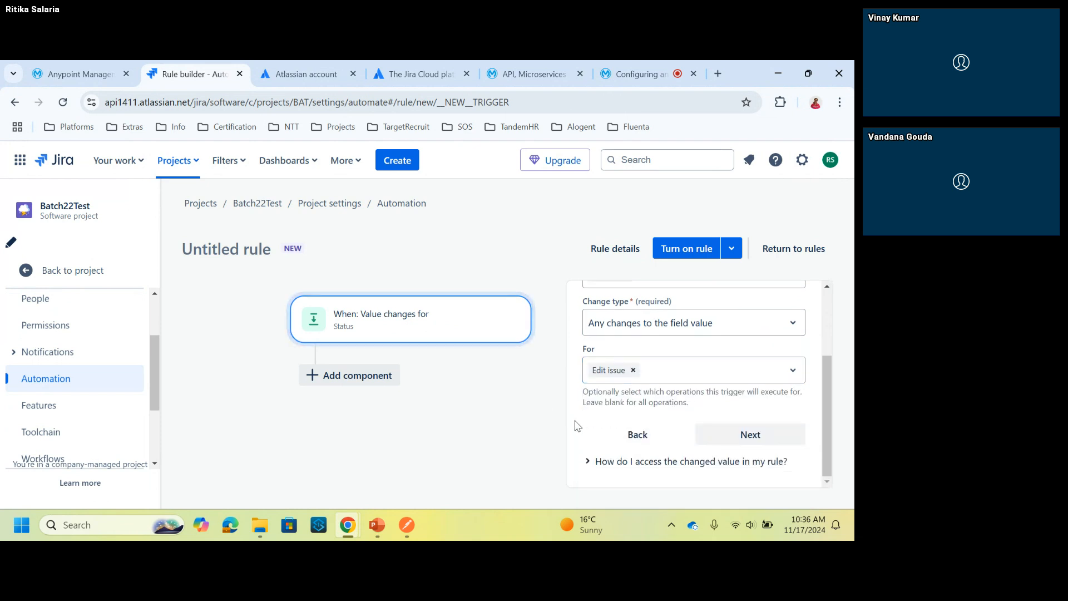
click(771, 439)
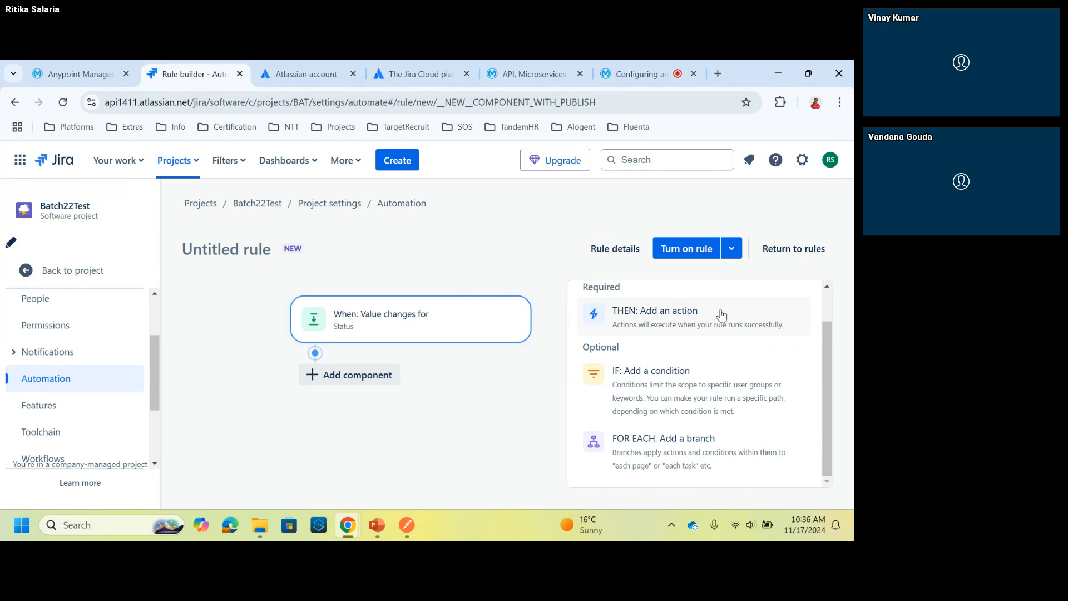
Step: Review the component types on offer and add a THEN action to the rule
scroll(716, 328, up, 1)
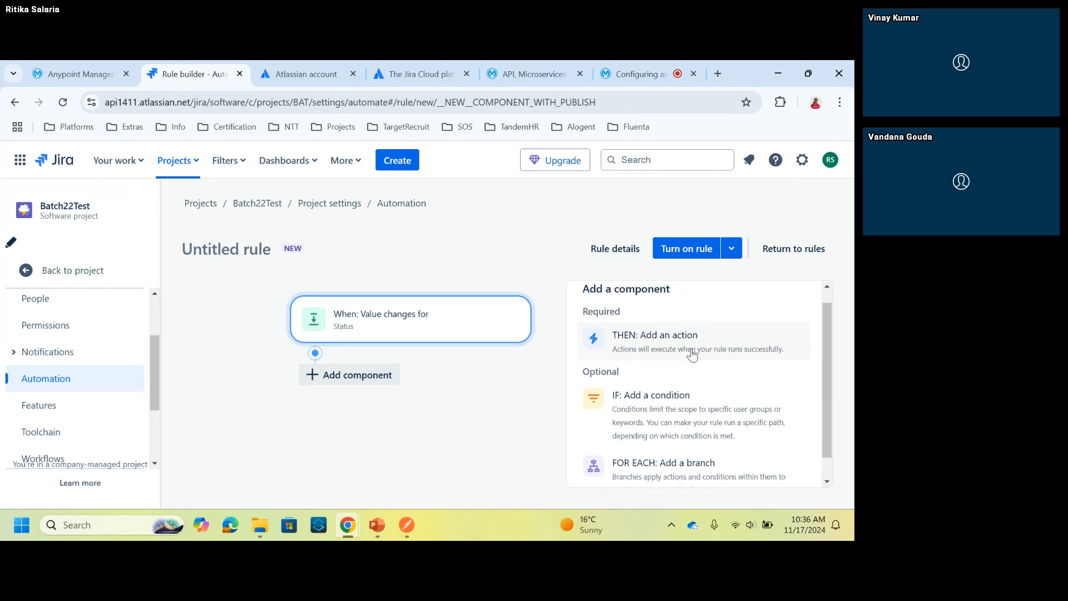
scroll(692, 355, down, 1)
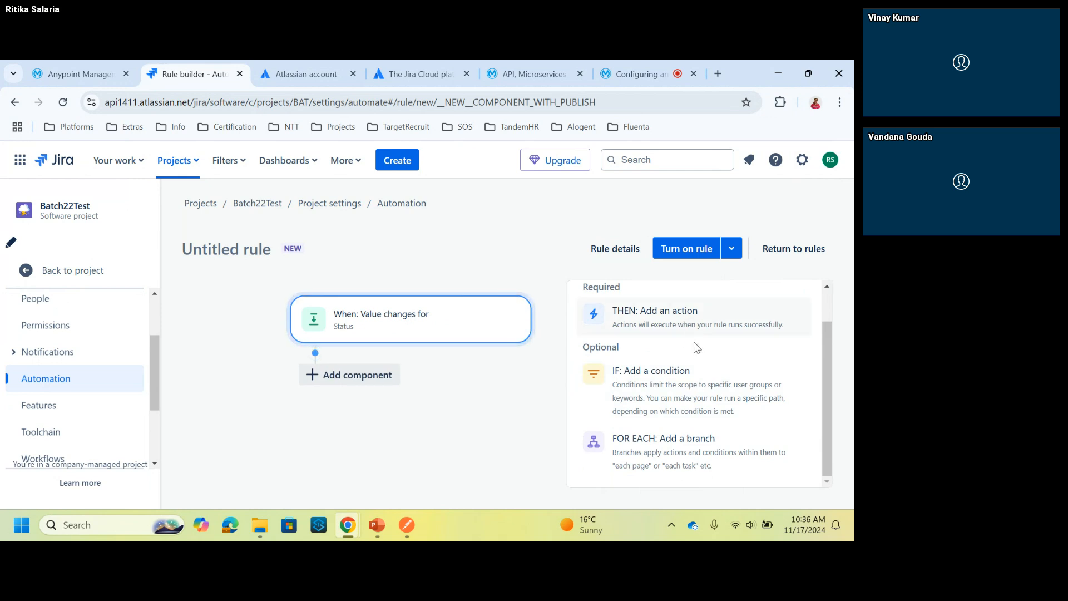
scroll(700, 356, up, 1)
scroll(700, 356, up, 1)
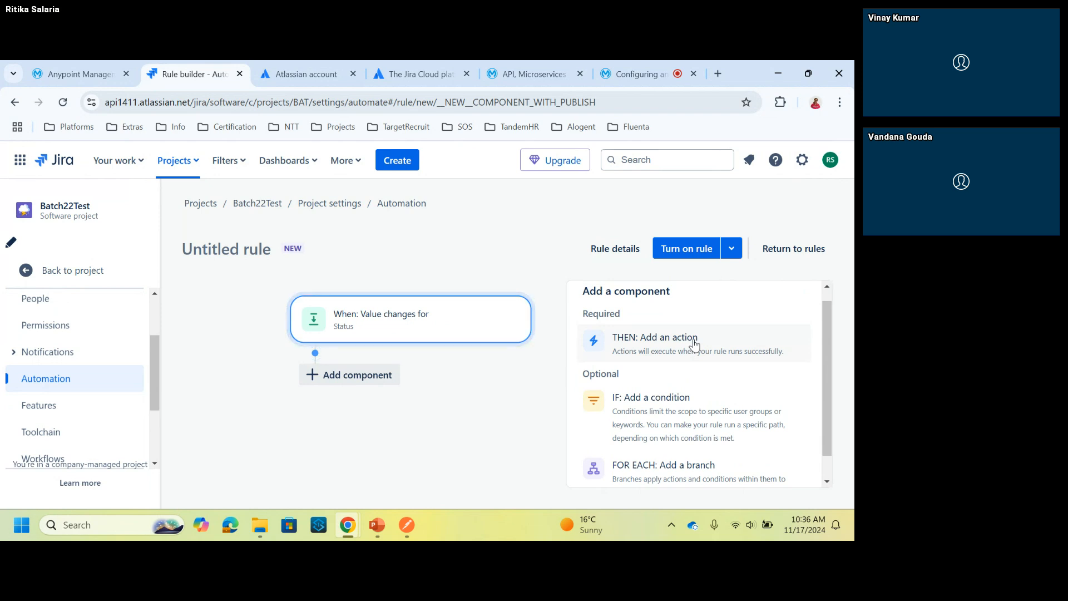
click(695, 344)
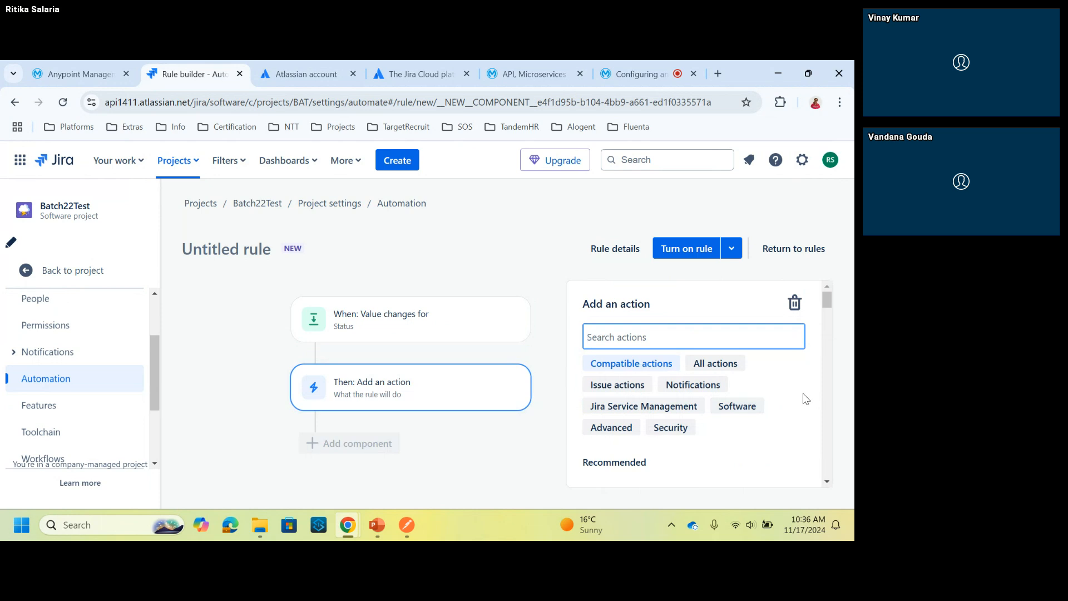
Step: Look through the available actions and choose Send web request from the notification actions
scroll(800, 397, down, 1)
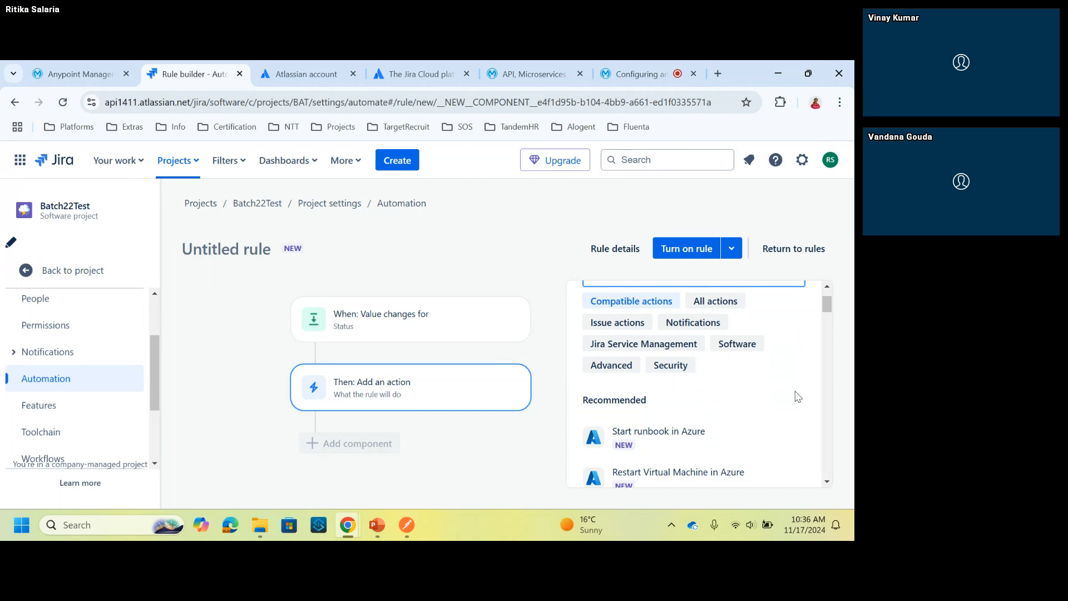
scroll(798, 396, down, 2)
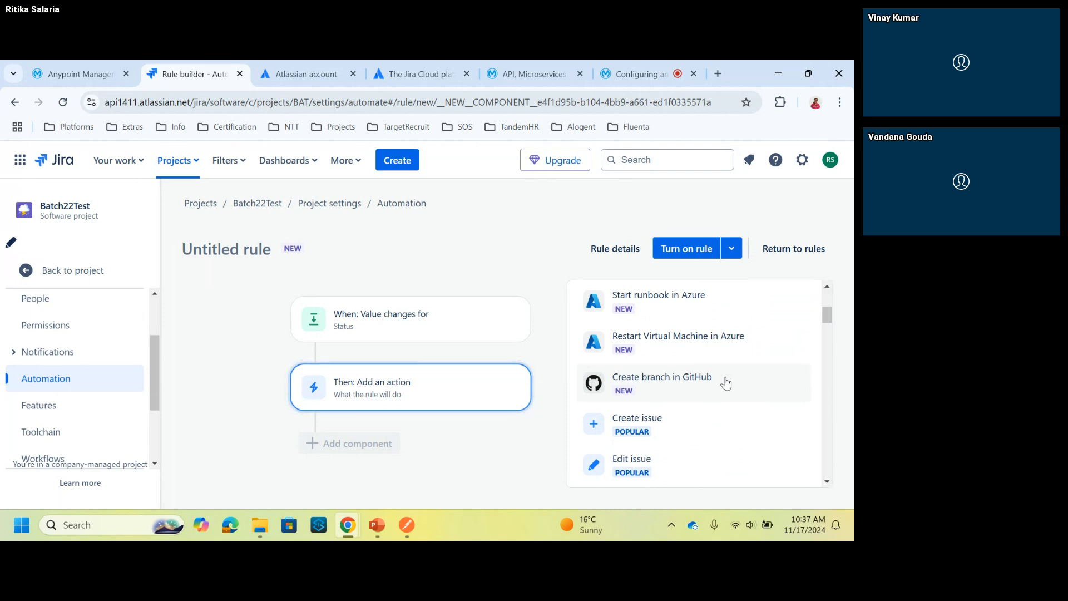
scroll(726, 384, down, 2)
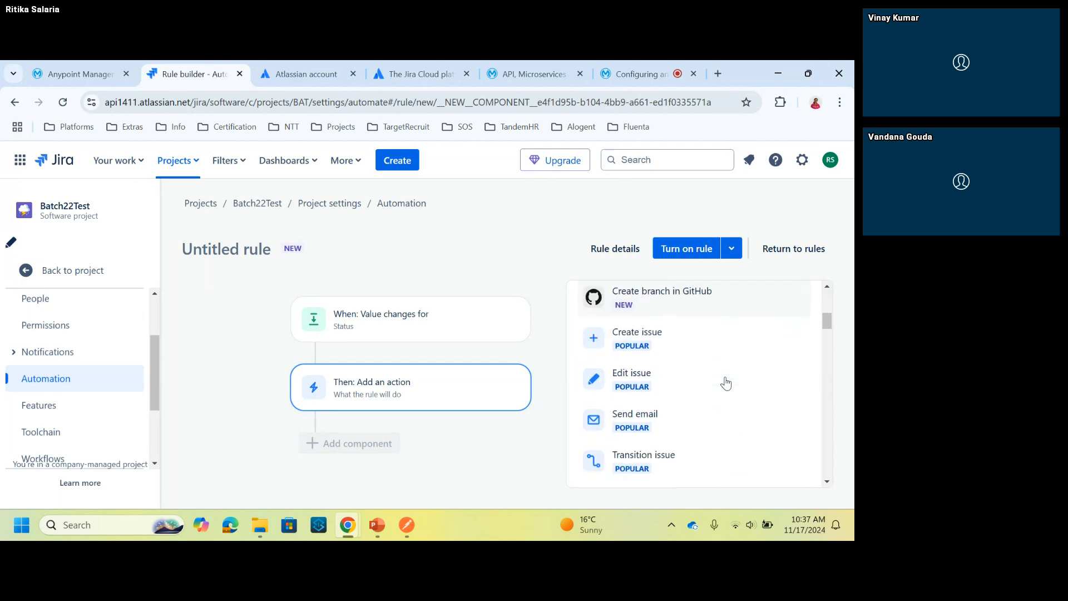
scroll(723, 362, down, 1)
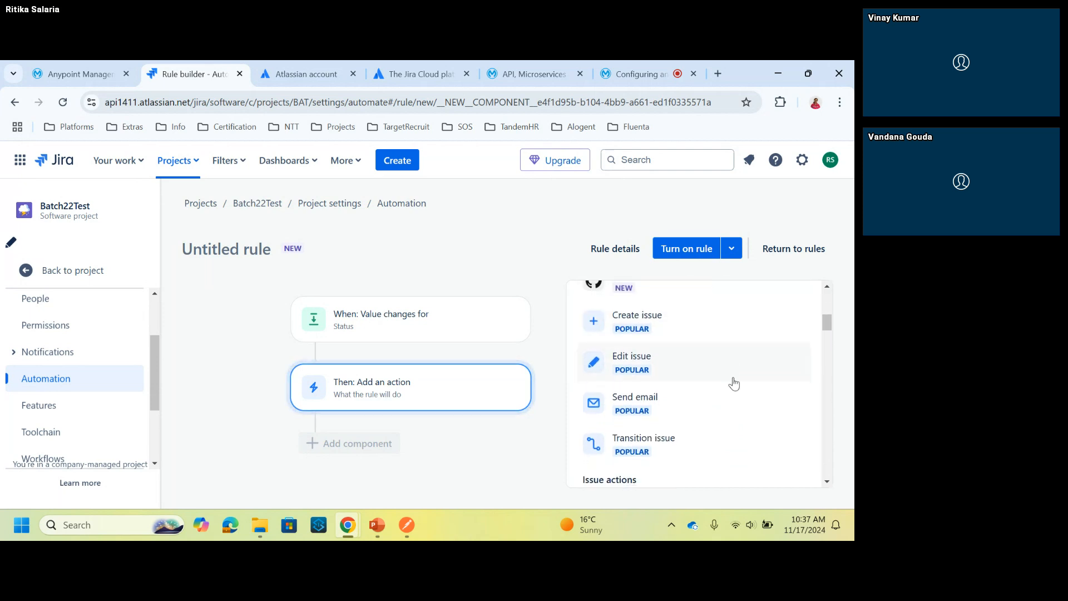
scroll(736, 397, down, 1)
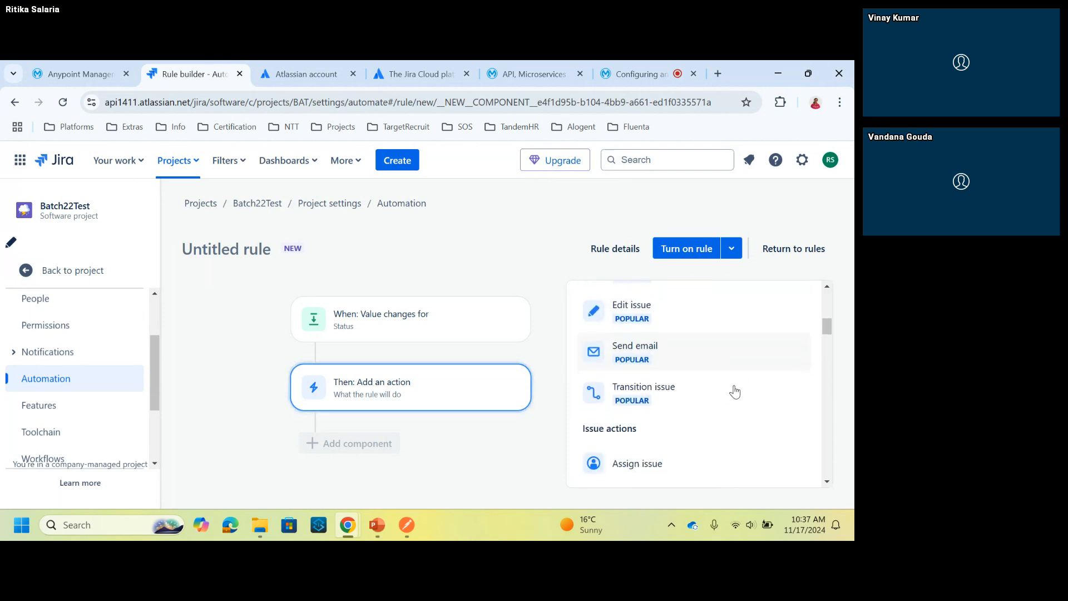
scroll(723, 390, down, 1)
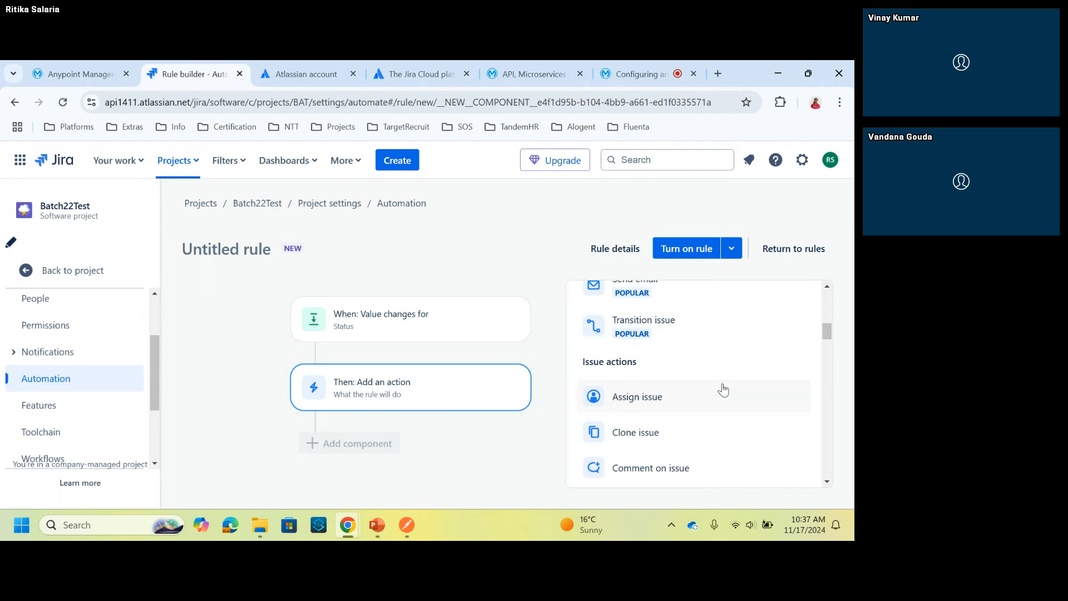
scroll(723, 390, down, 2)
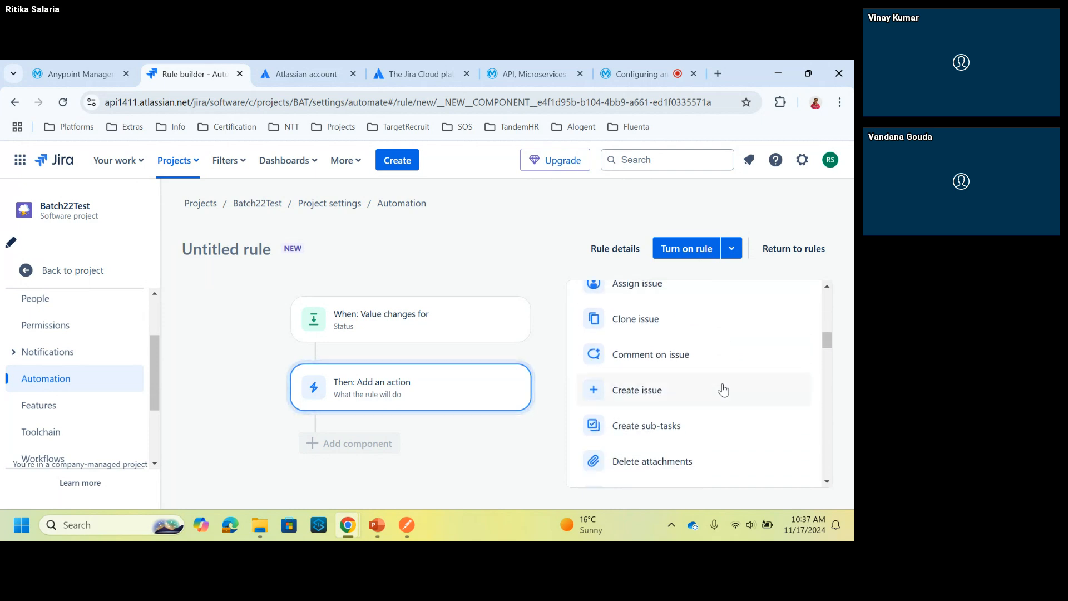
scroll(740, 420, down, 3)
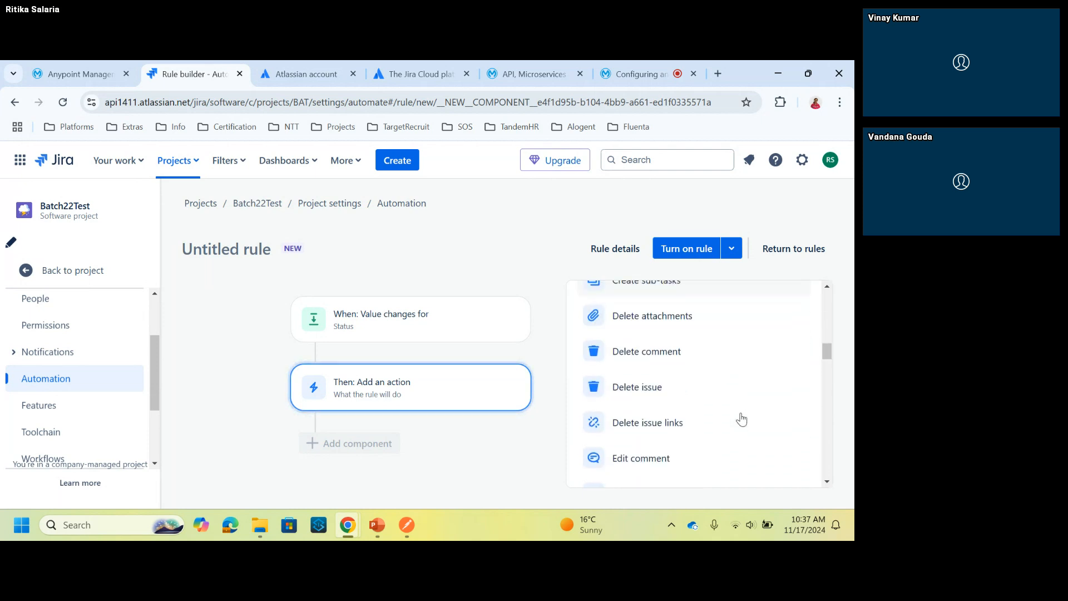
scroll(741, 419, down, 4)
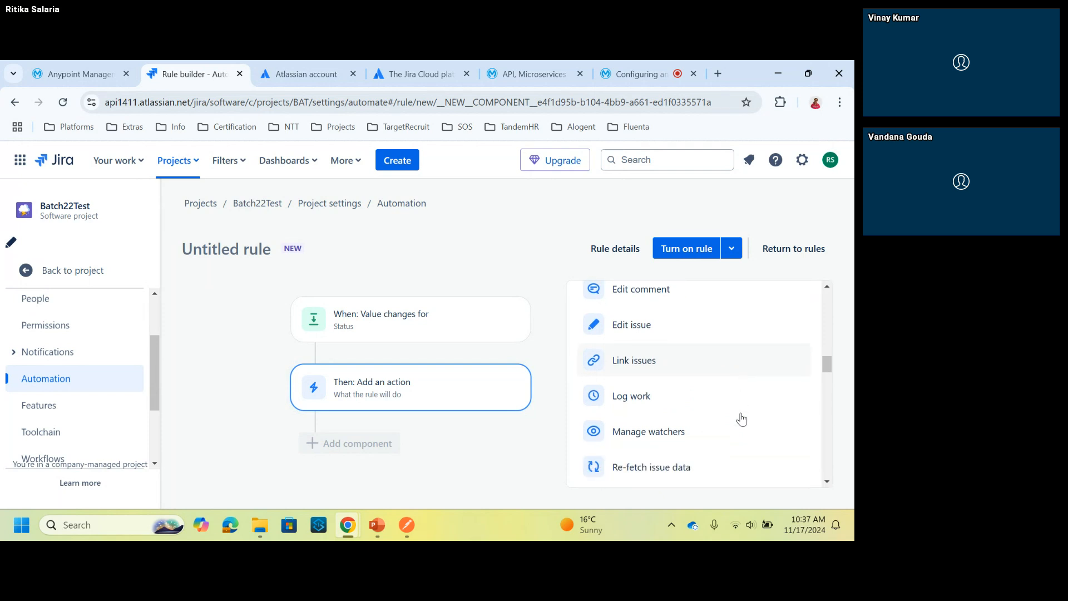
scroll(742, 420, down, 1)
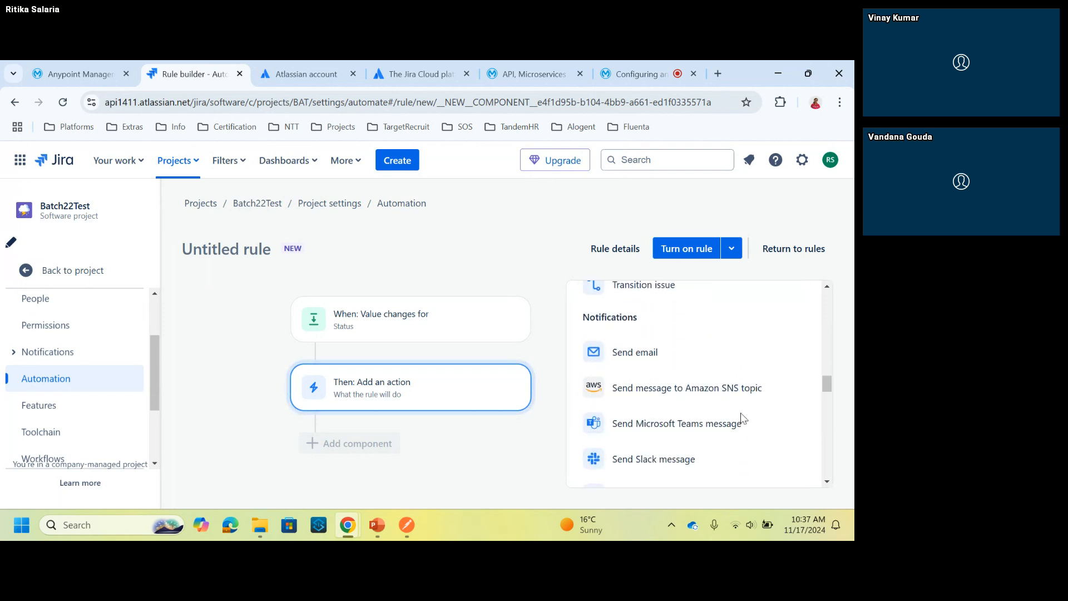
scroll(742, 420, down, 2)
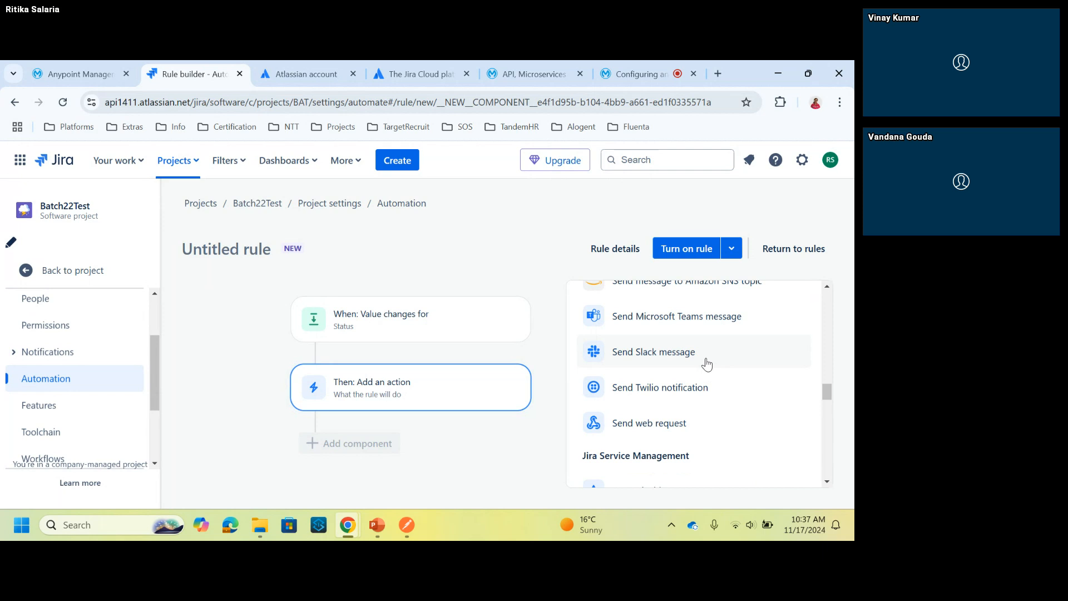
click(689, 426)
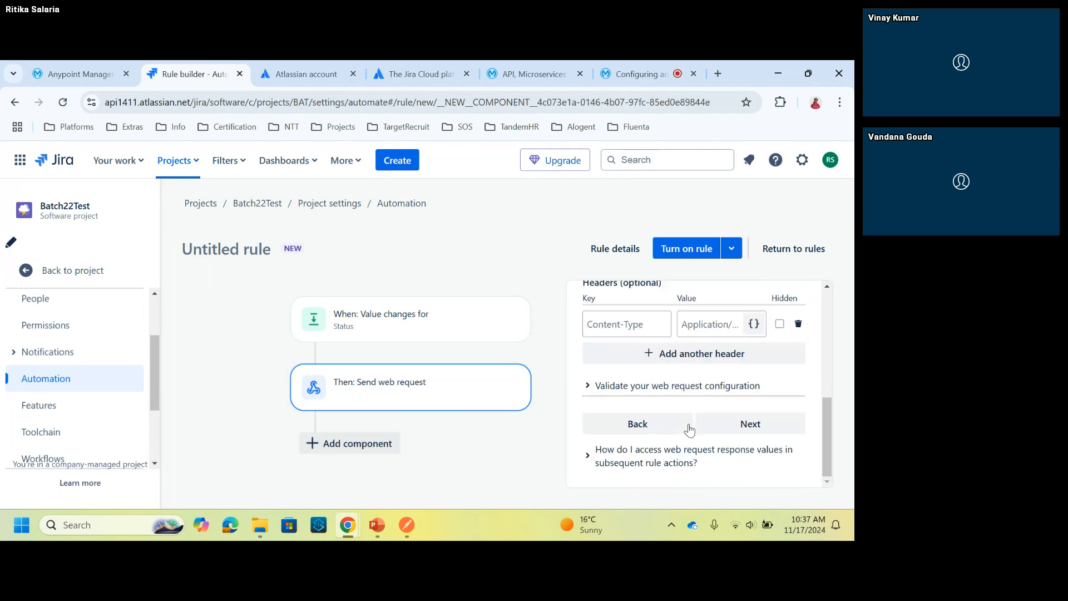
scroll(574, 338, up, 3)
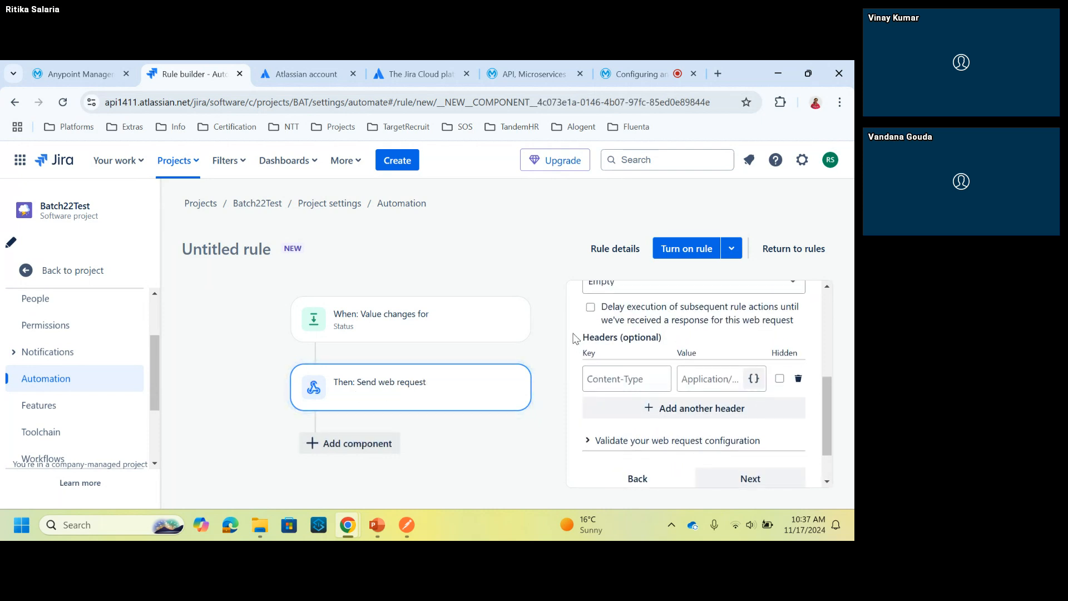
scroll(575, 338, up, 2)
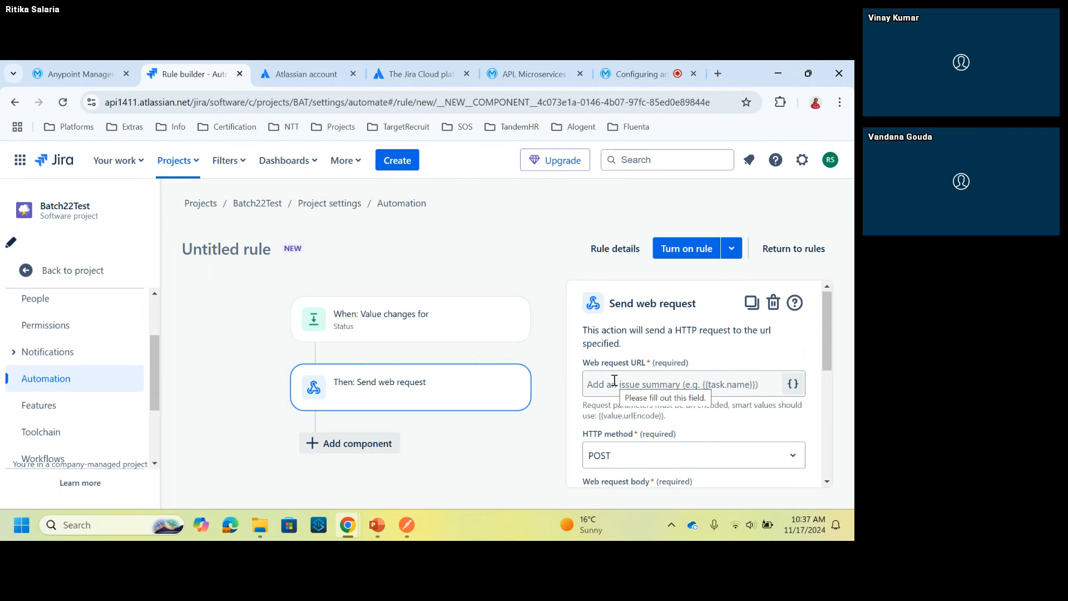
click(614, 381)
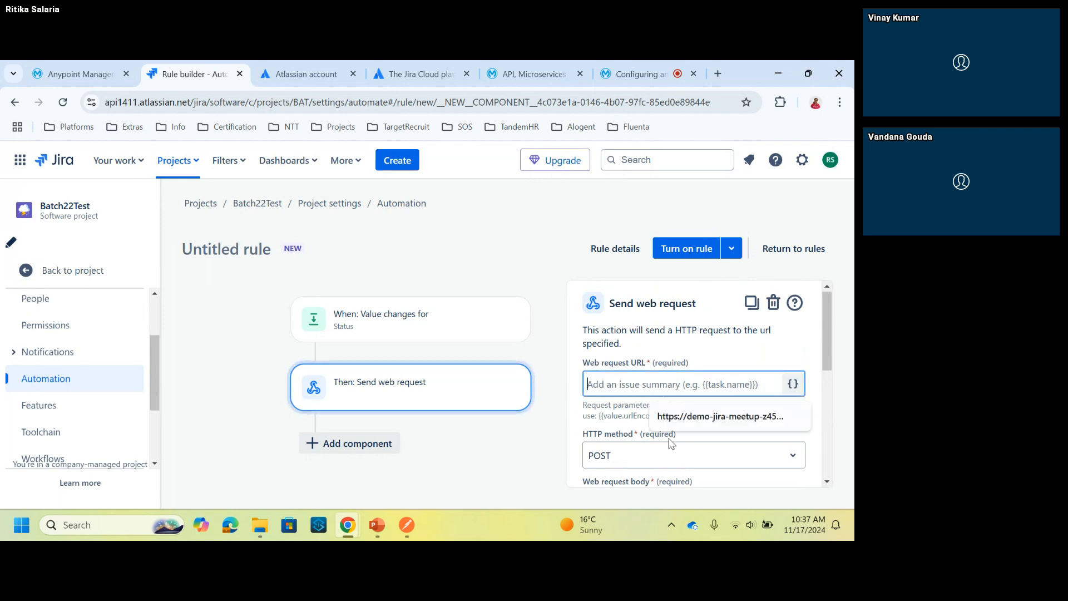
click(700, 418)
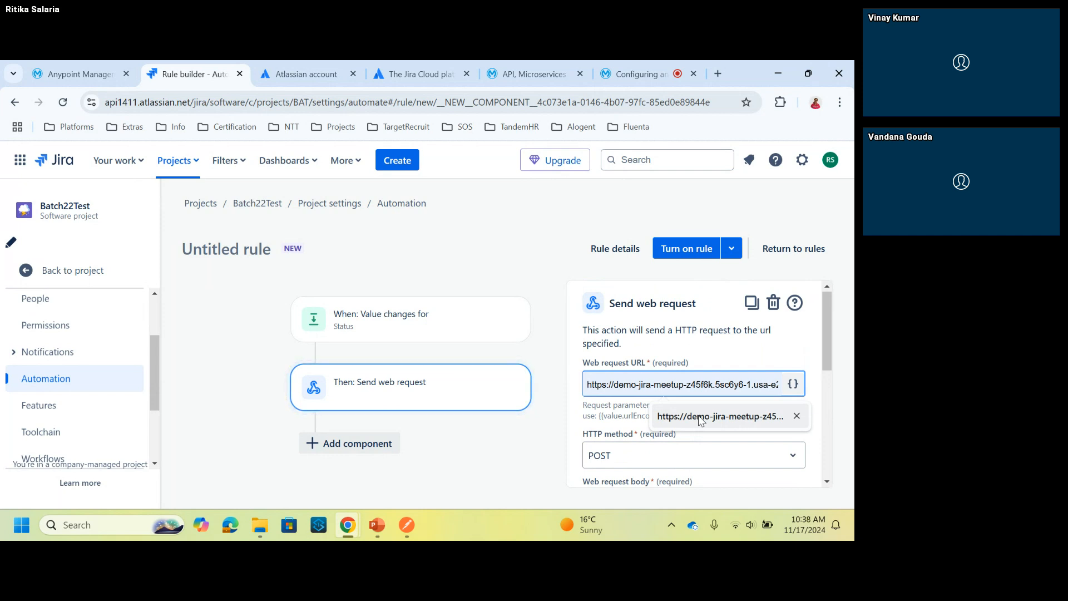
click(700, 419)
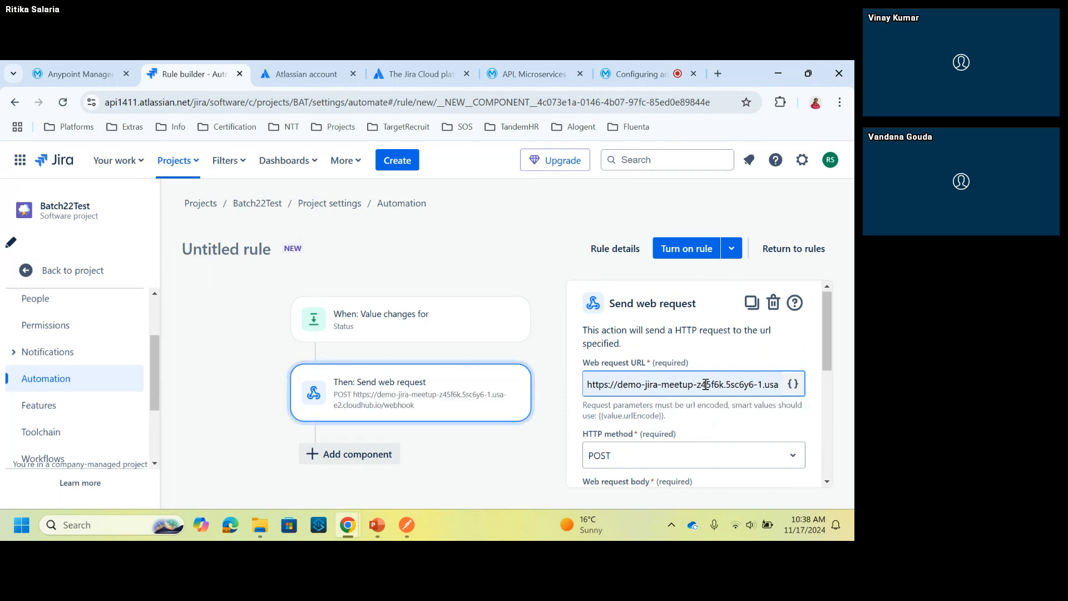
Step: Examine the full web request URL, including its host and the /webhook path at the end
drag(705, 384, 794, 384)
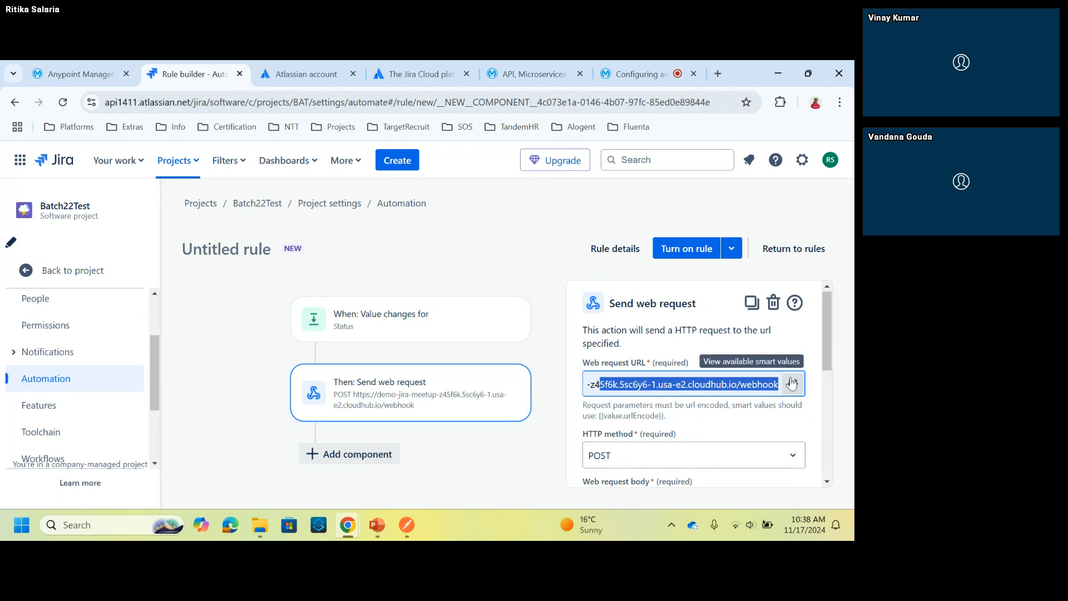
click(750, 385)
double_click(743, 384)
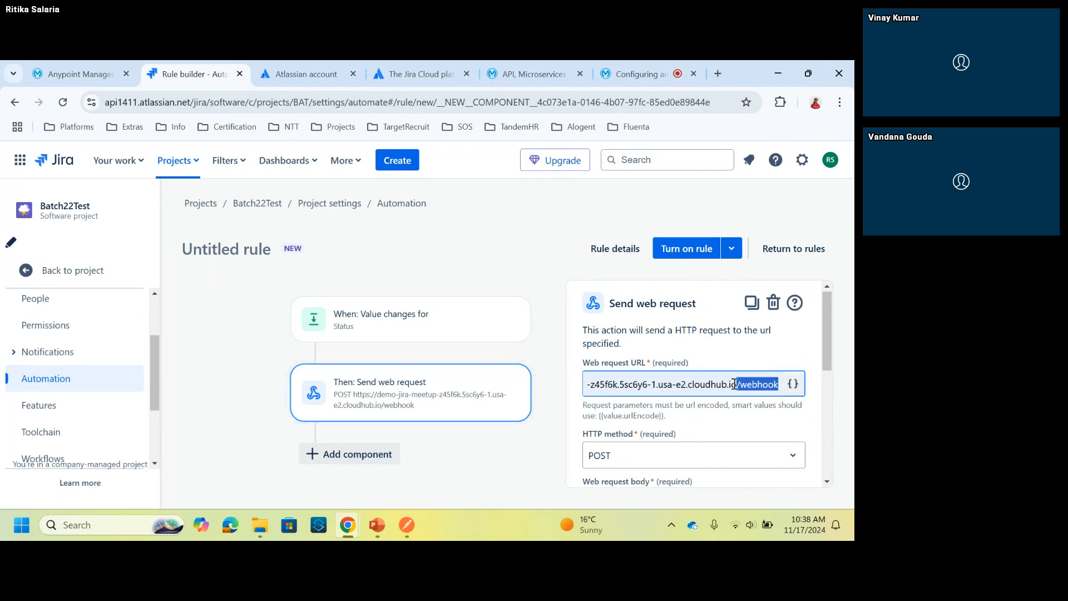
click(649, 385)
drag(649, 384, 581, 383)
click(583, 381)
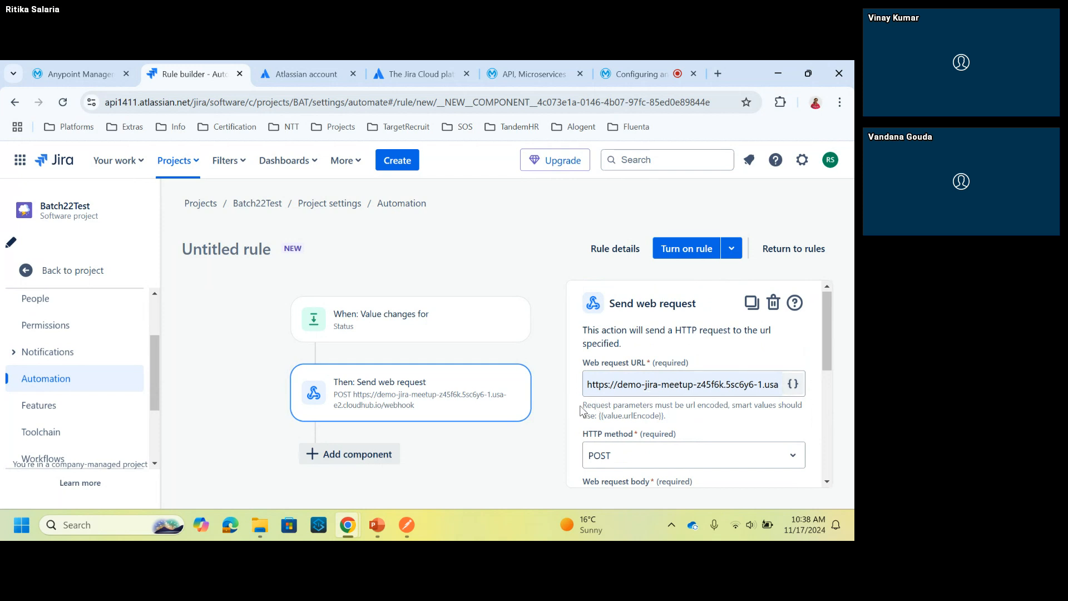
scroll(579, 417, down, 2)
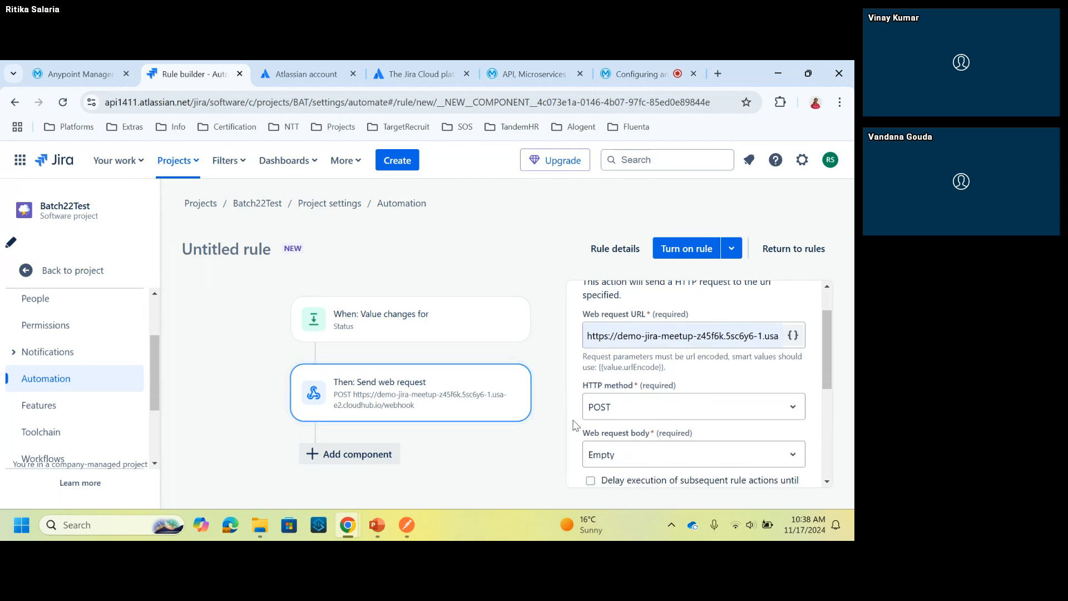
scroll(577, 423, down, 2)
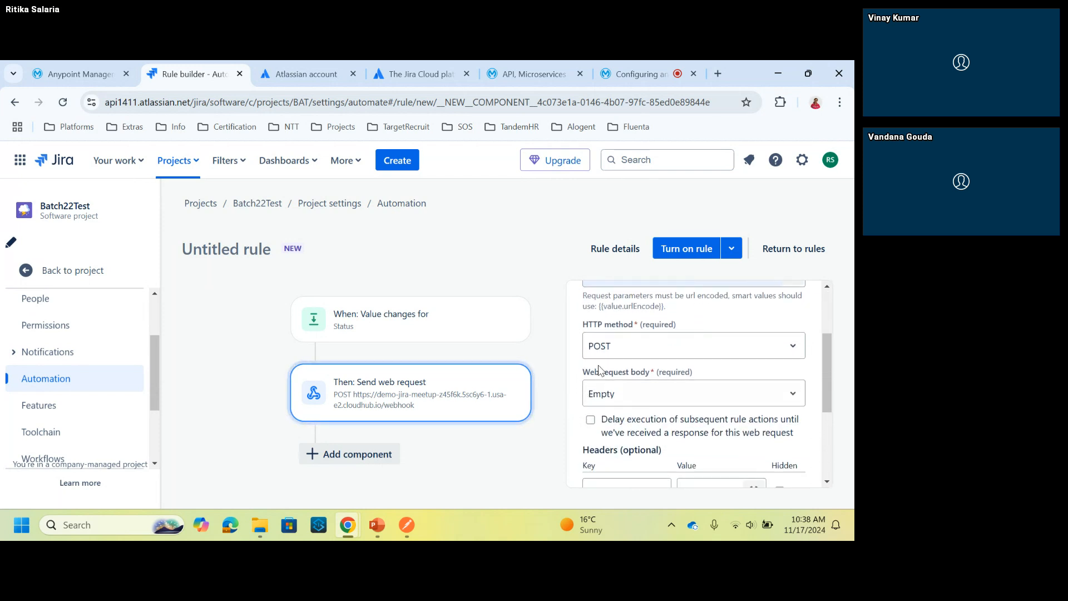
scroll(633, 429, down, 3)
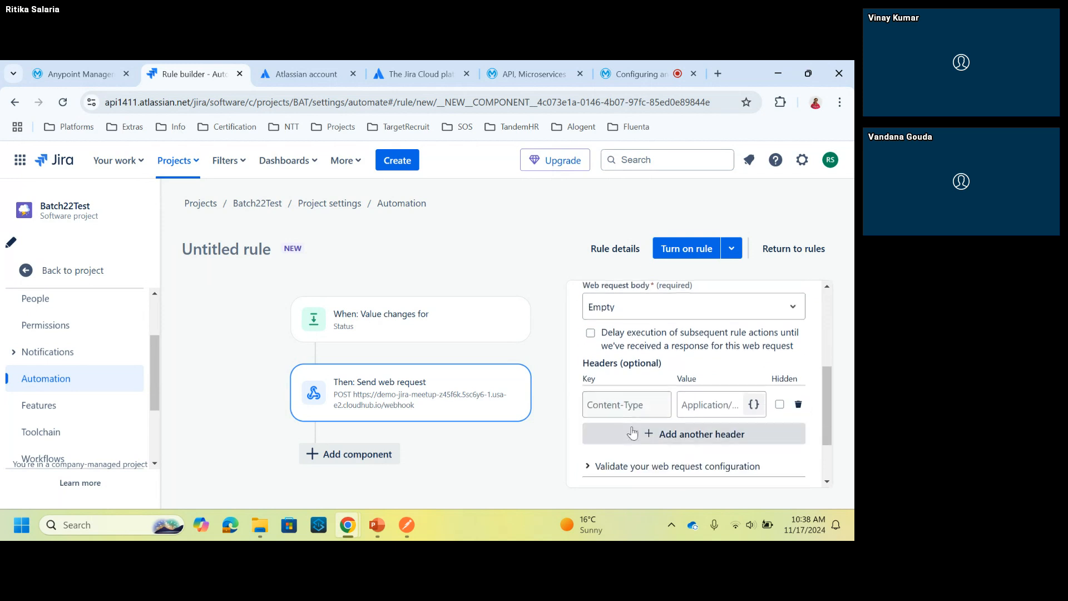
click(614, 402)
text(c)
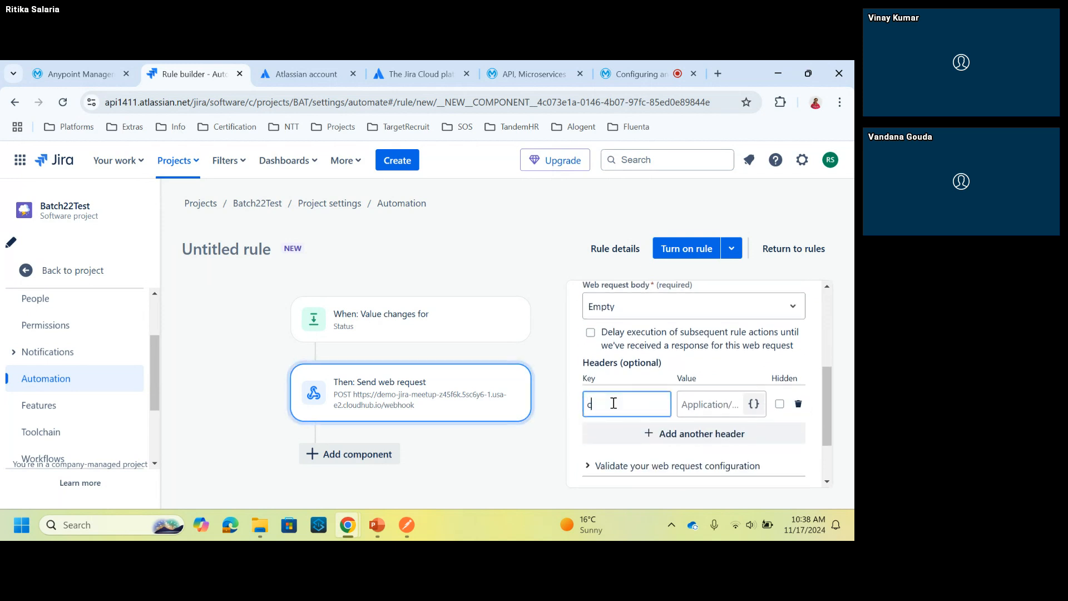
text(lient)
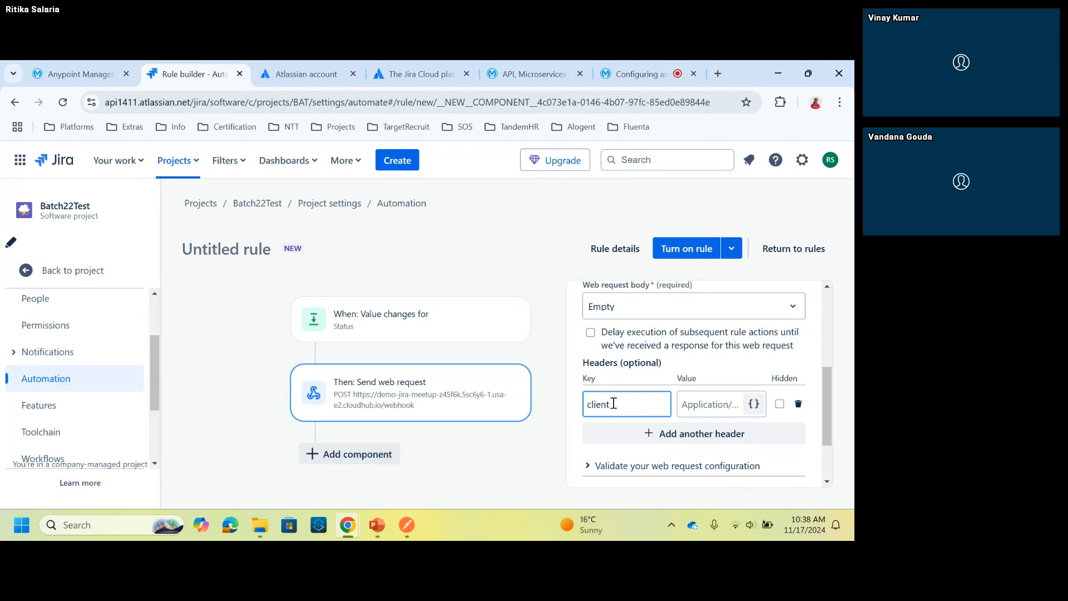
text(_id)
click(703, 410)
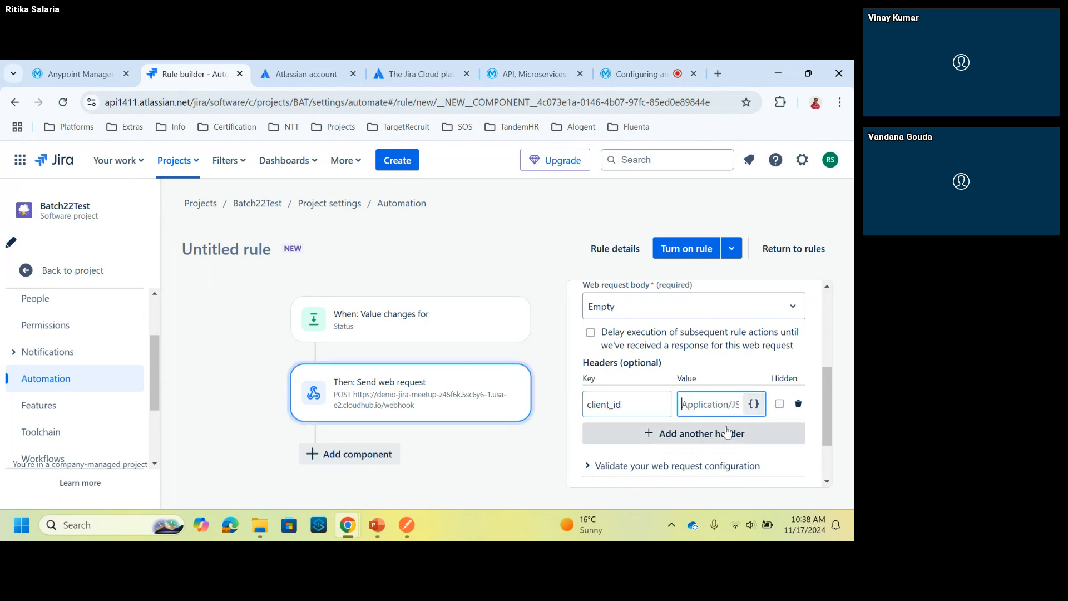
drag(629, 405, 579, 412)
key(BackSpace)
click(578, 357)
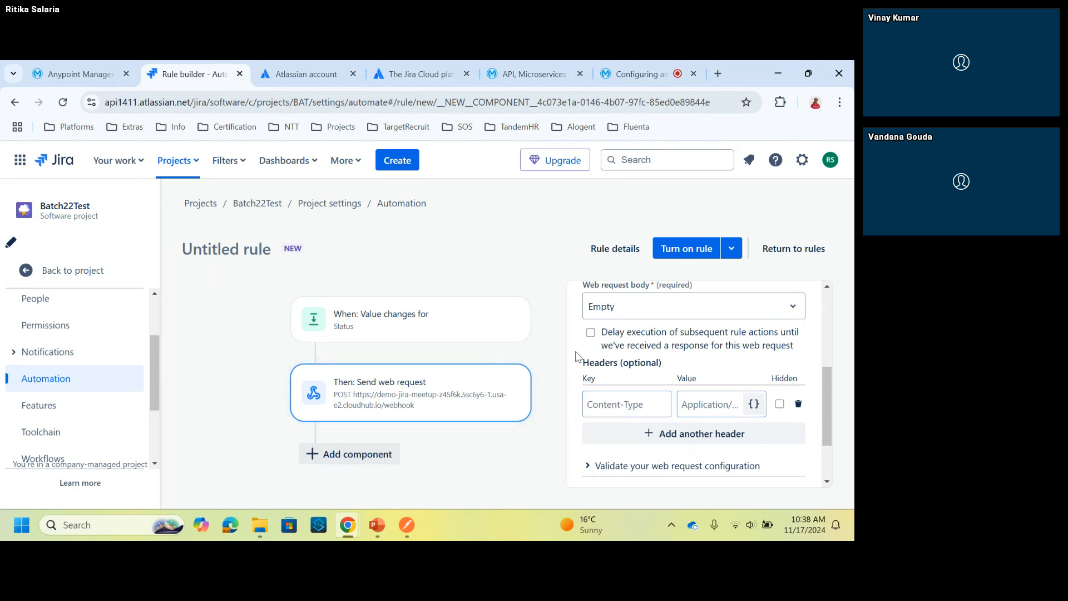
Step: Choose POST as the HTTP method and set the web request body to Custom data
scroll(577, 358, up, 3)
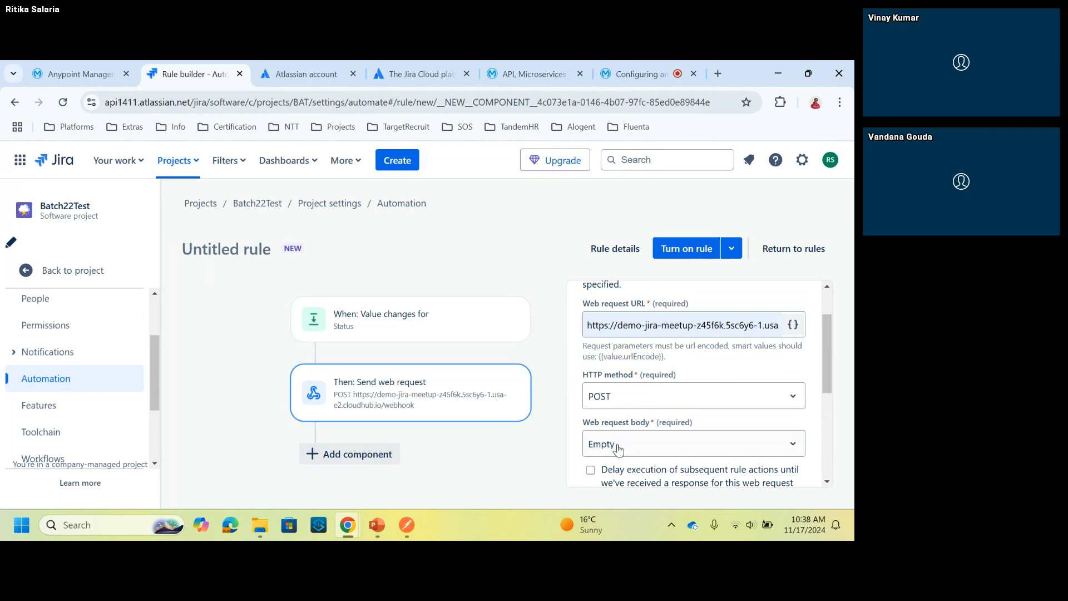
scroll(617, 451, down, 1)
click(640, 380)
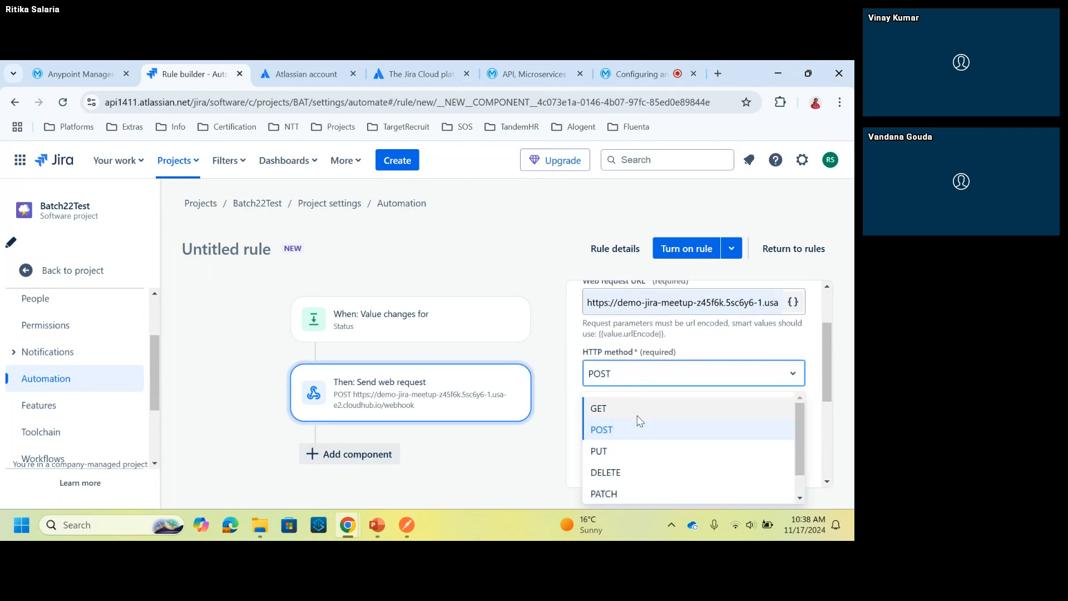
click(636, 430)
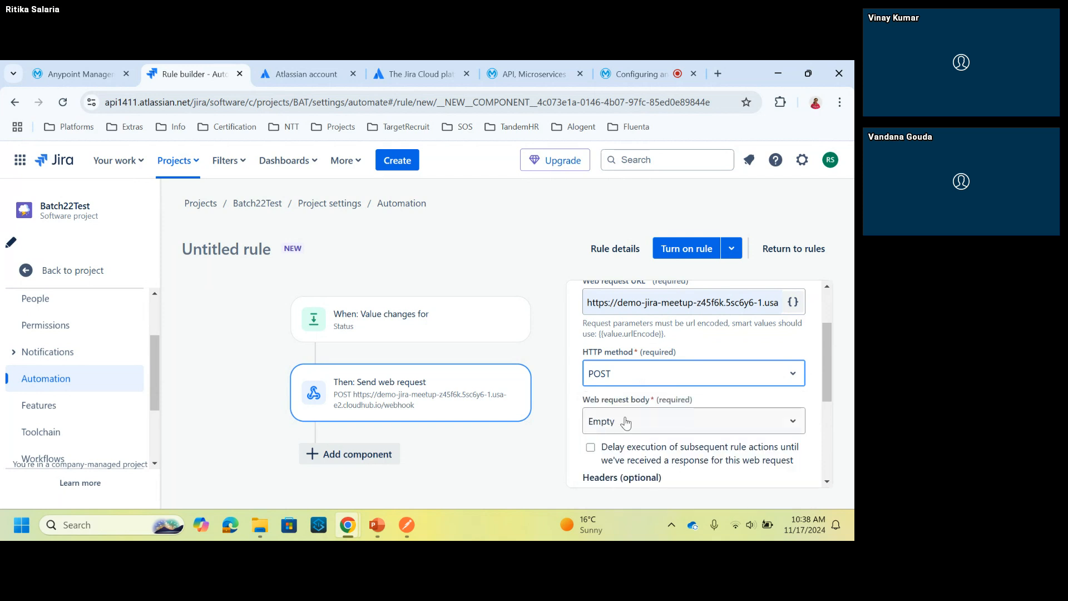
scroll(633, 393, down, 2)
click(633, 392)
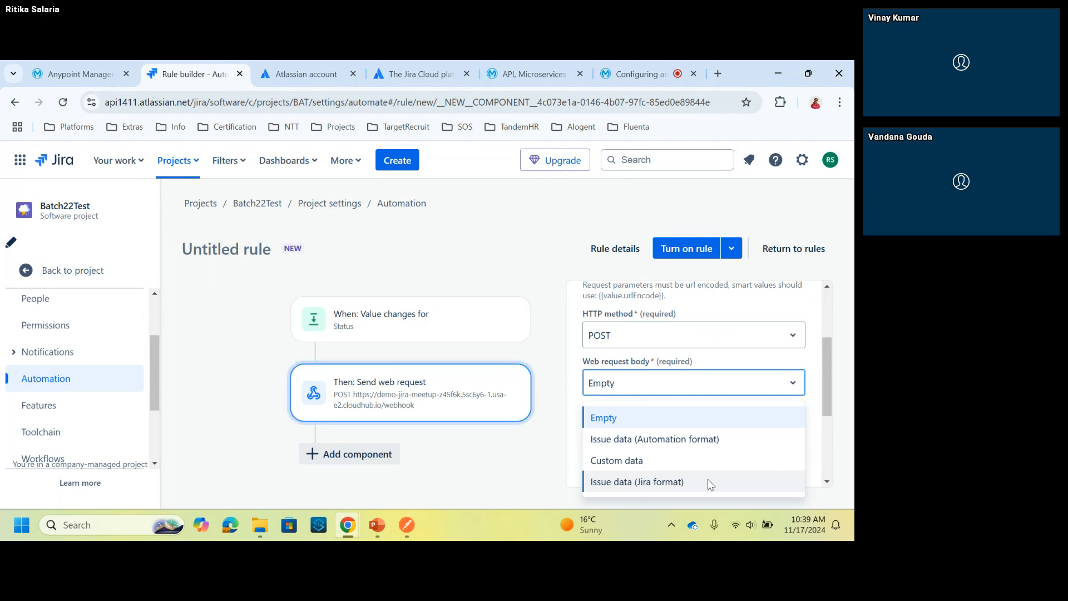
click(694, 461)
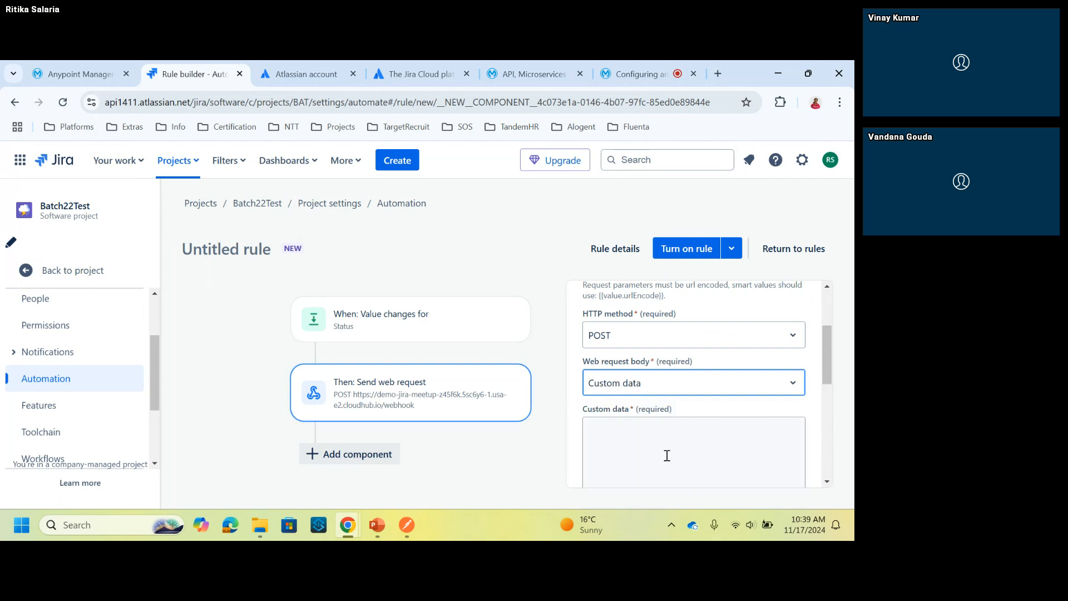
Step: Enter a JSON object in the custom data body with an "issueId": key on its own line, leaving its value empty
scroll(590, 423, down, 1)
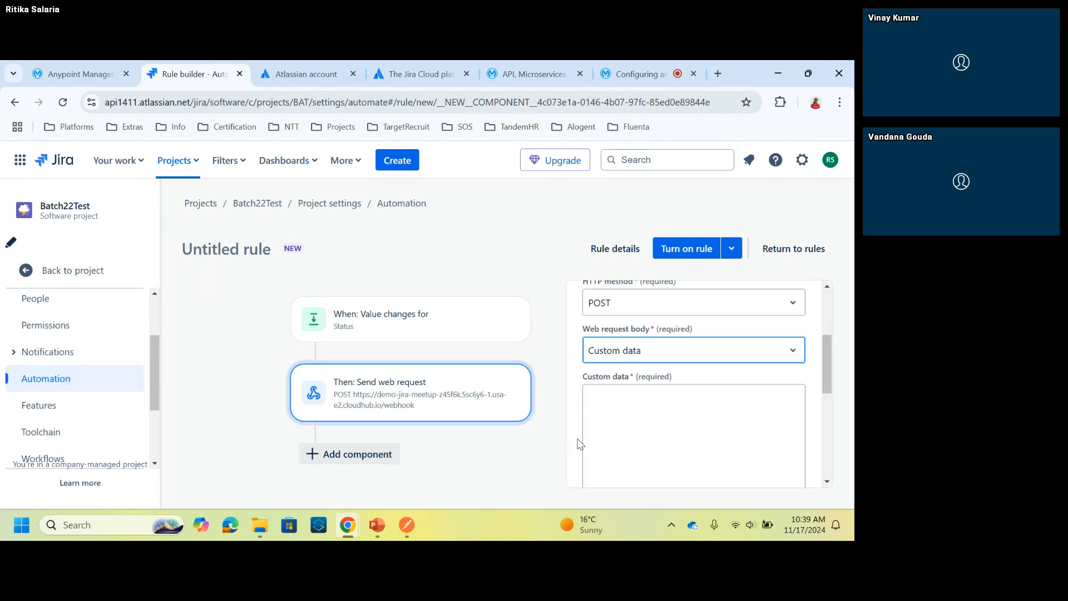
click(617, 401)
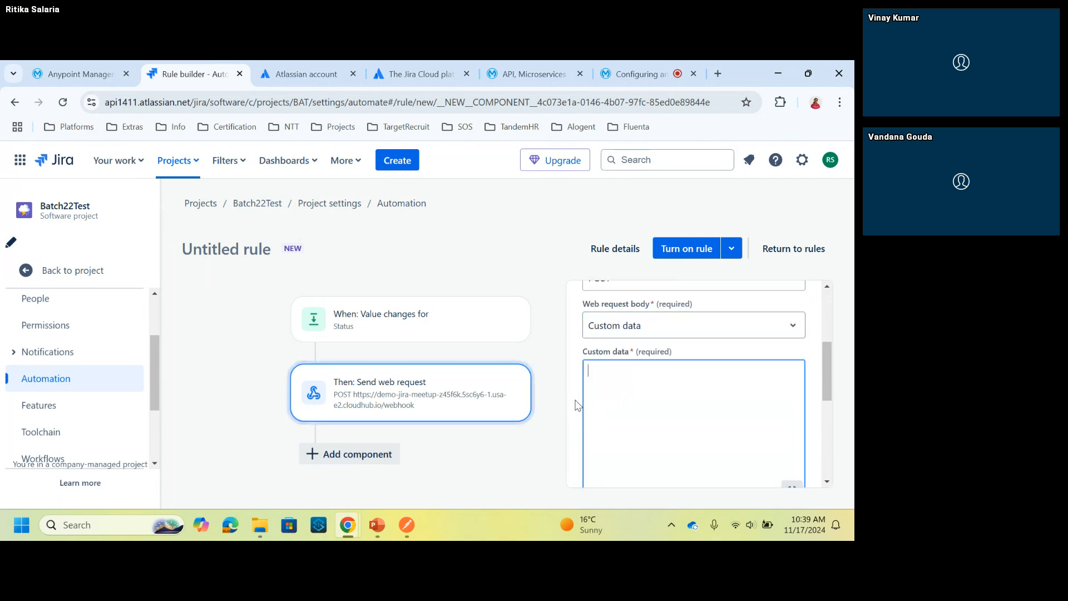
text({)
key(Return)
text(})
scroll(575, 404, down, 1)
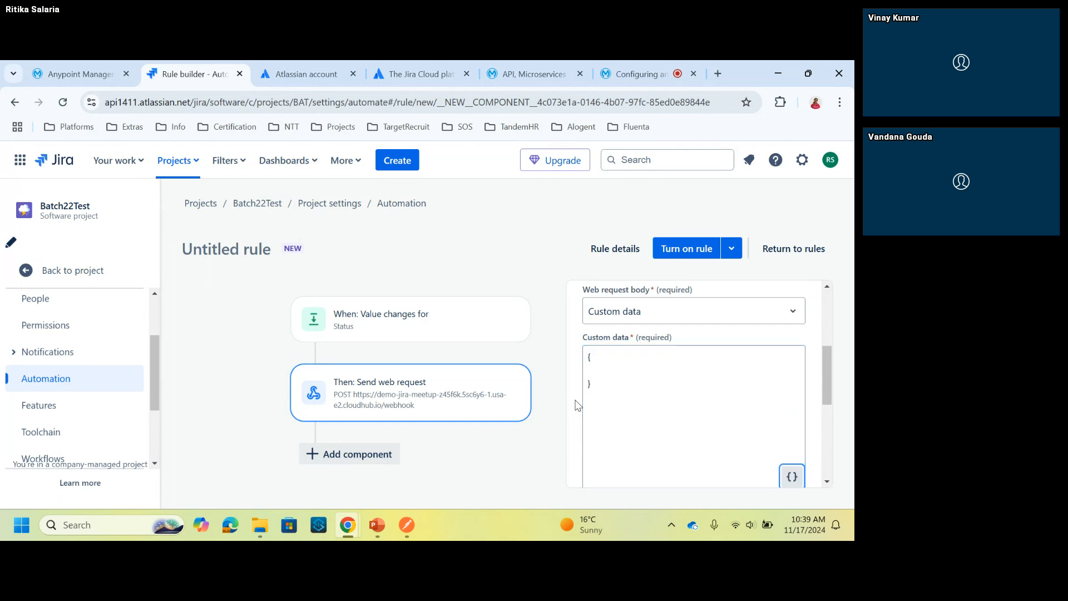
click(638, 372)
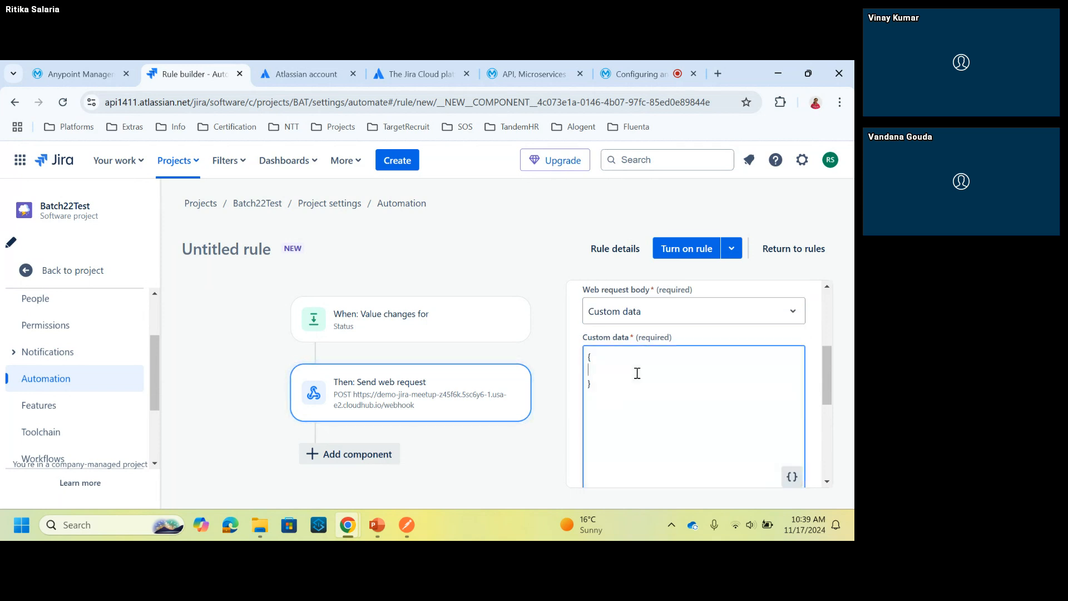
text("issueId")
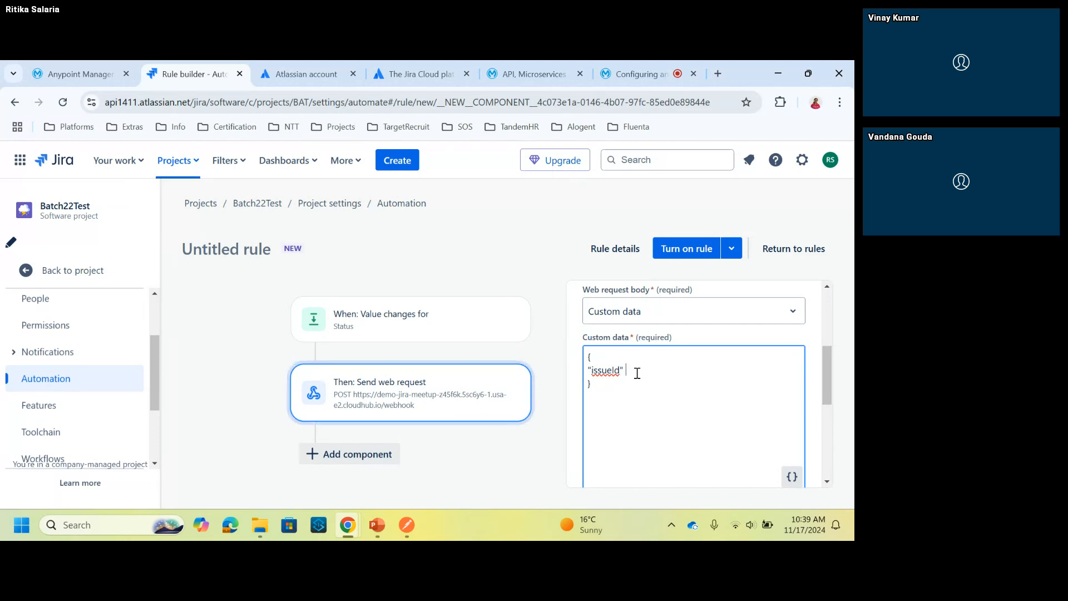
text(:)
Step: Look up the description's smart value among the available issue smart values and return to the custom data body
scroll(637, 373, up, 3)
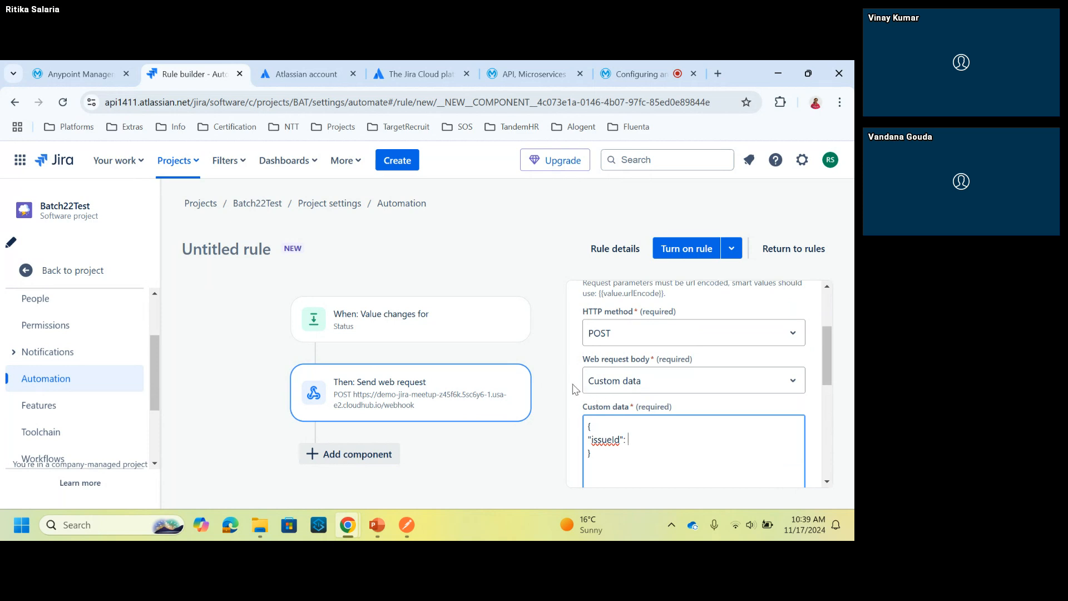
scroll(579, 388, up, 2)
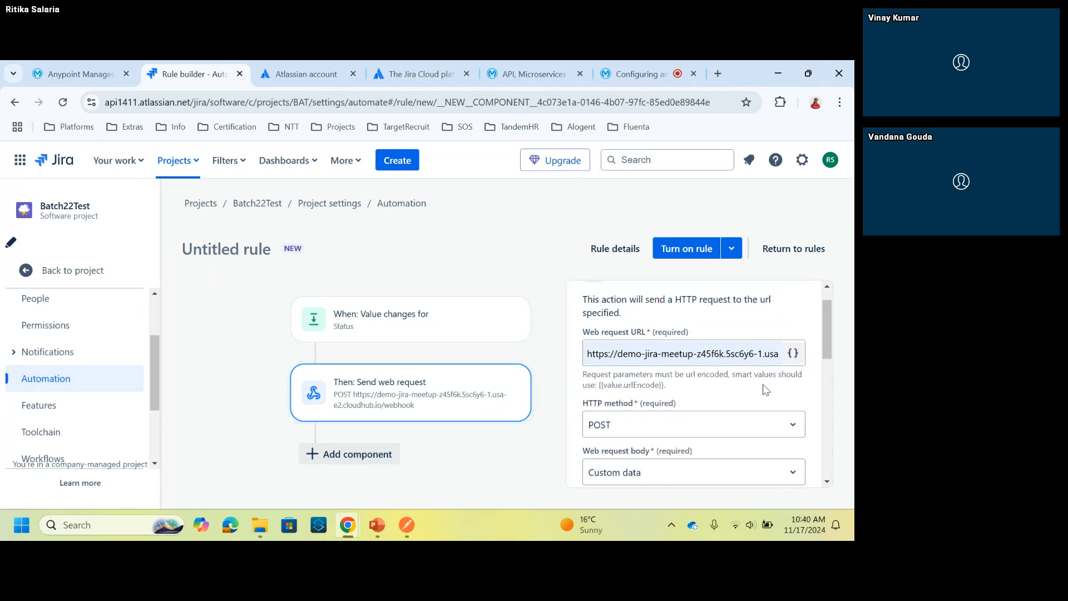
click(793, 355)
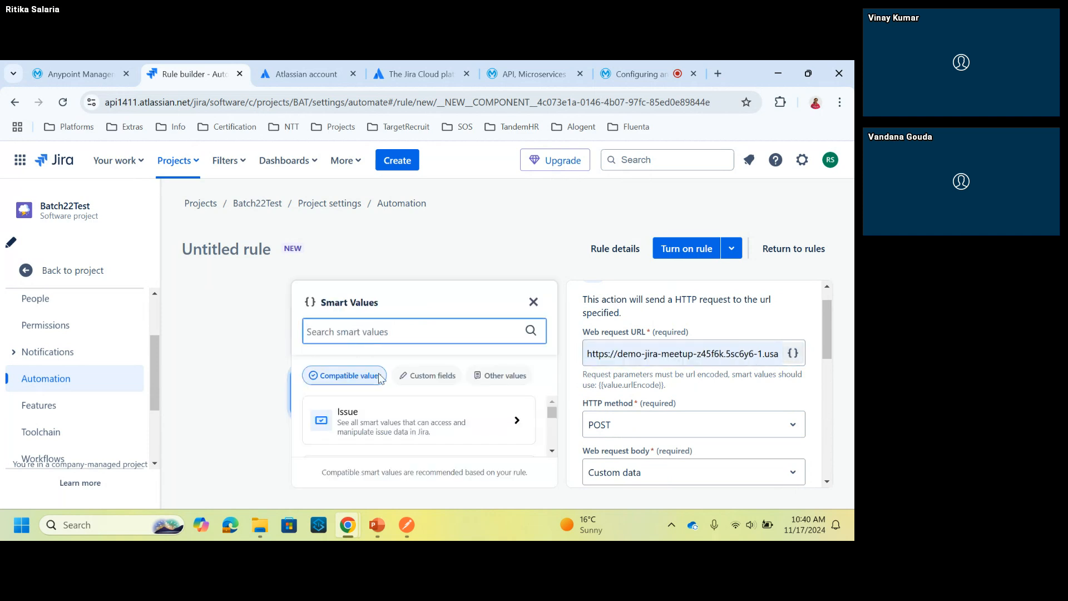
click(396, 426)
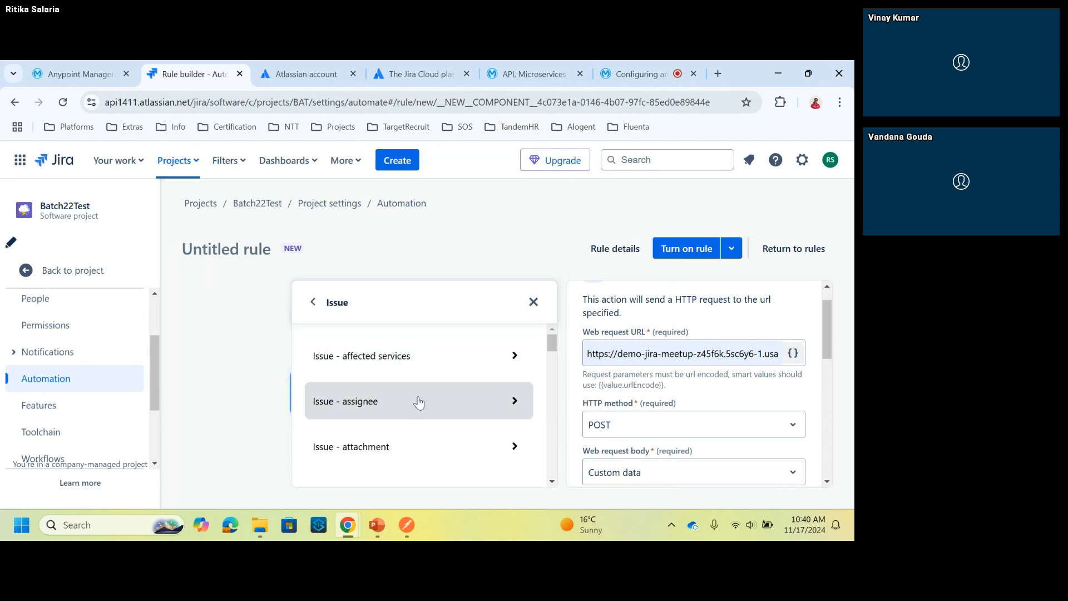
scroll(418, 402, down, 1)
scroll(420, 403, down, 1)
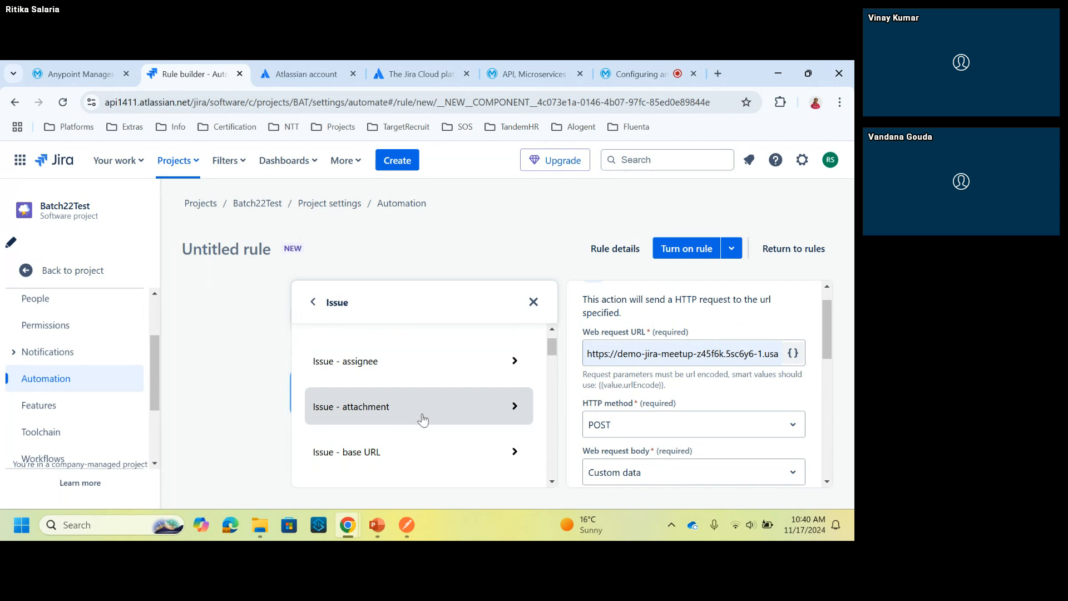
scroll(423, 420, down, 5)
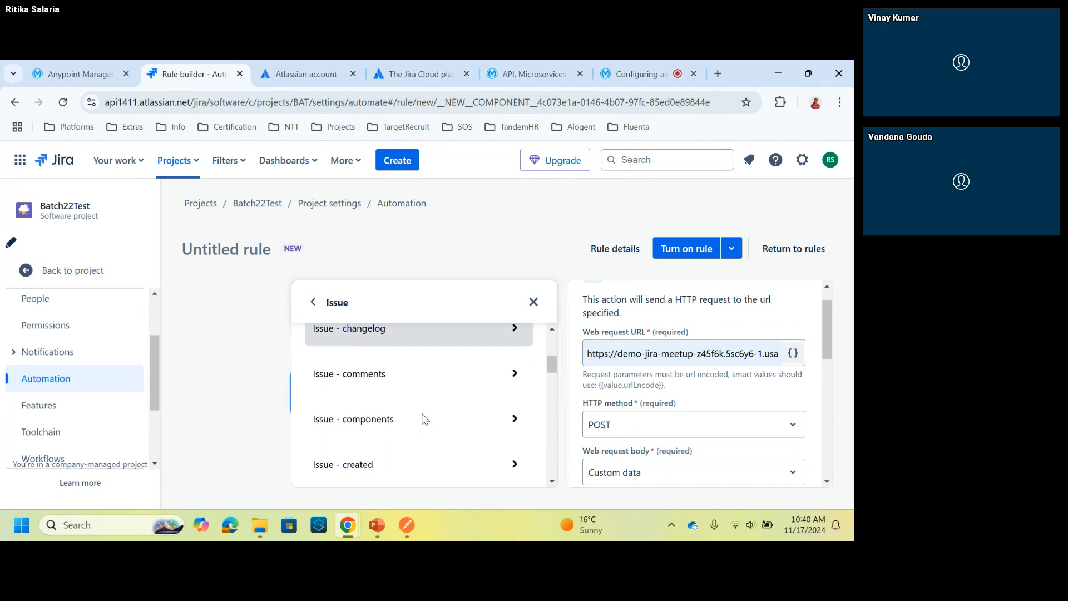
scroll(424, 418, down, 4)
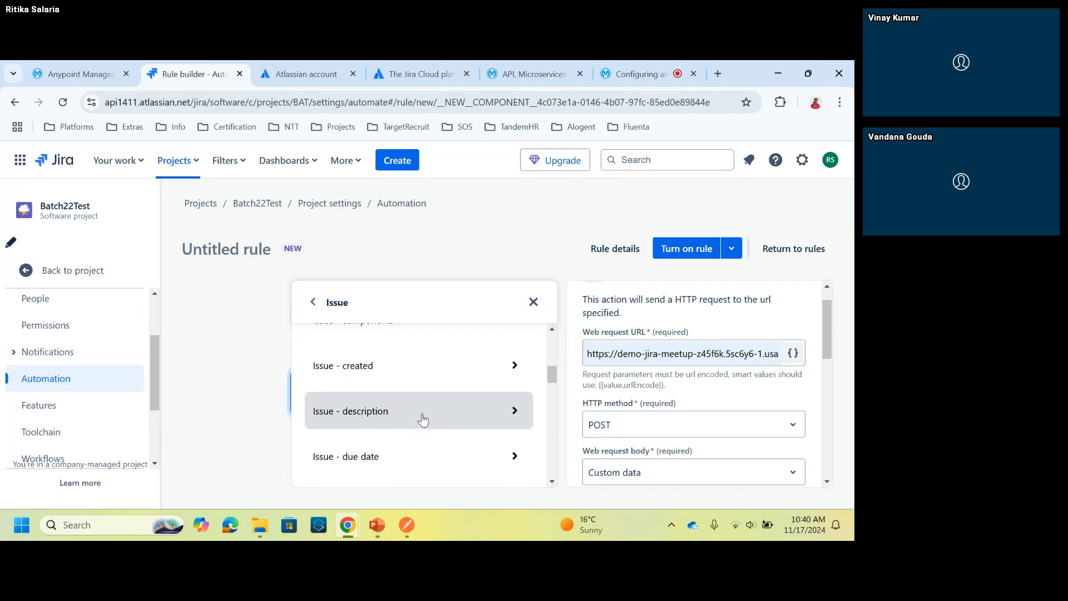
click(382, 387)
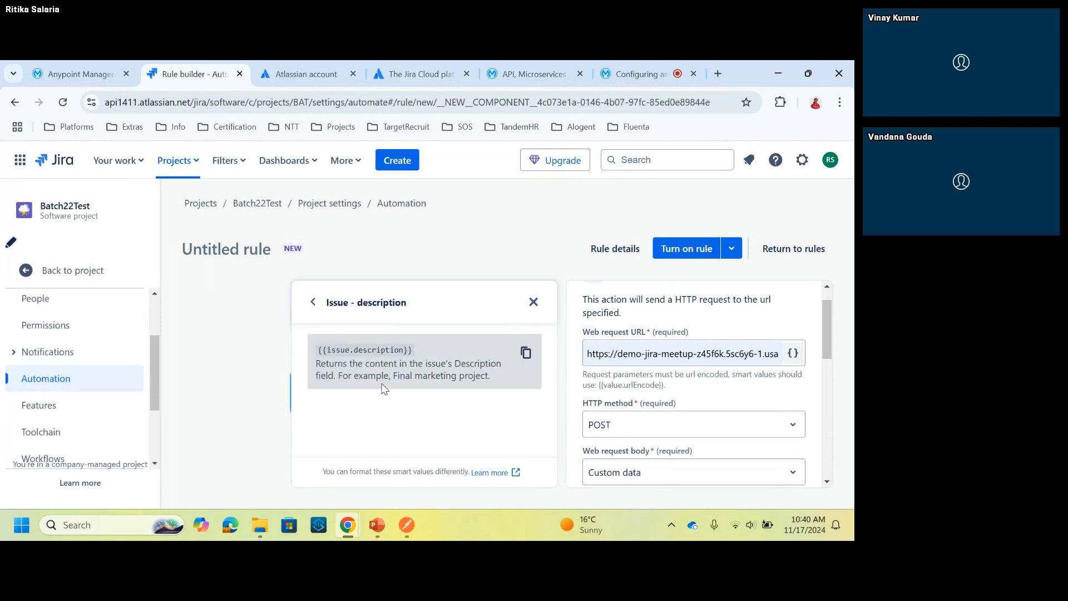
drag(415, 351, 316, 349)
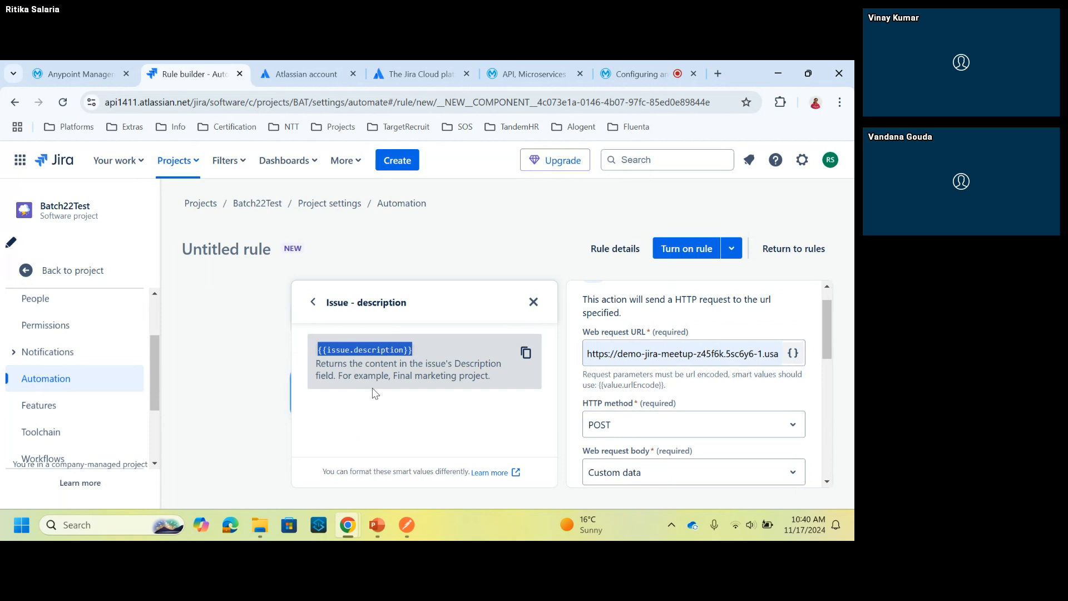
click(576, 396)
scroll(575, 396, down, 4)
scroll(612, 398, up, 2)
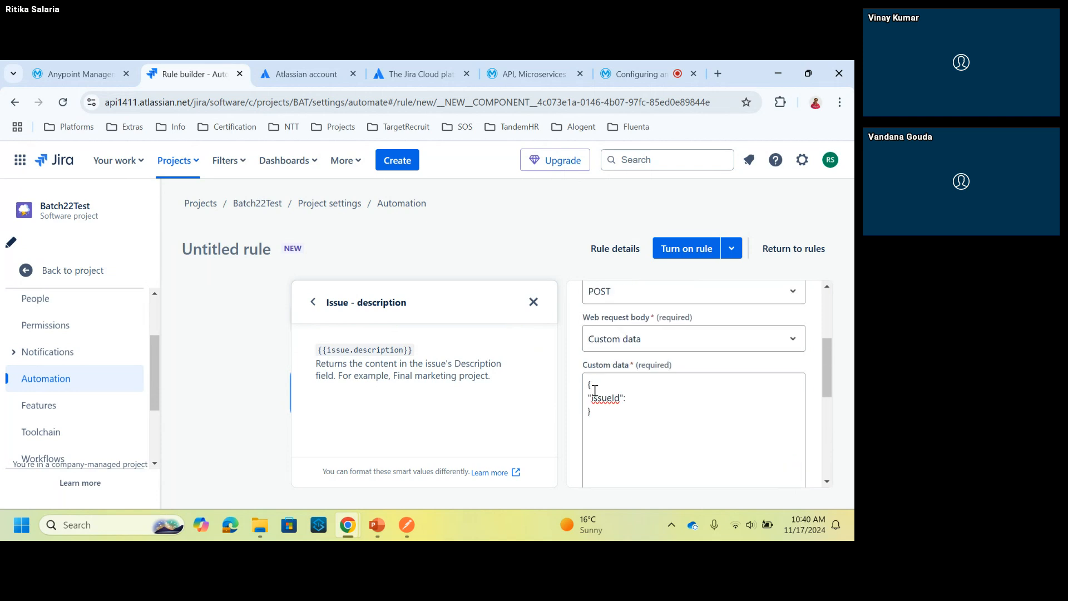
Step: Set the "issueId" value in the custom data body to {{issue.id}} and end the line with a comma
click(618, 399)
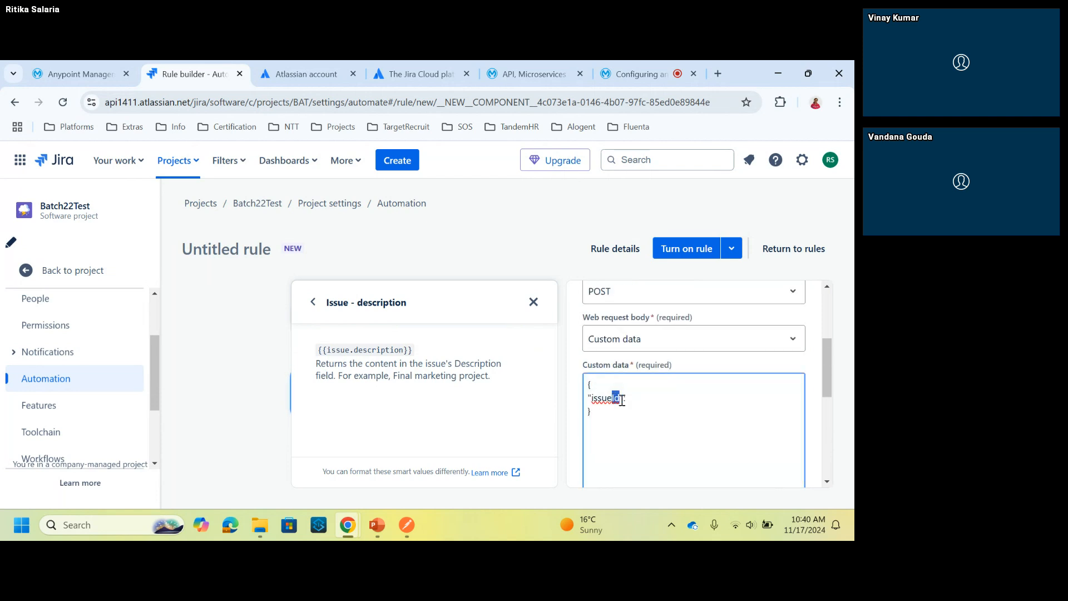
text({{)
text(}})
key(Left)
key(Left)
text(issue.id)
key(Right)
key(Right)
text(,)
Step: Add a "description" key with the value {{issue.description}} on a new line of the custom data body
key(Return)
text("description")
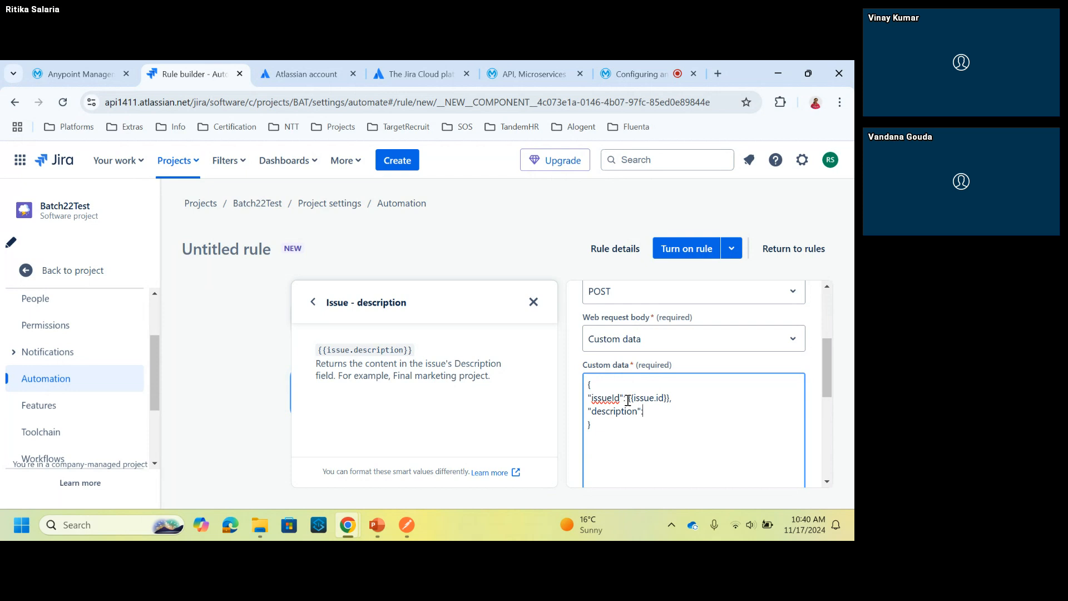
text(:)
key(super+v)
key(Return)
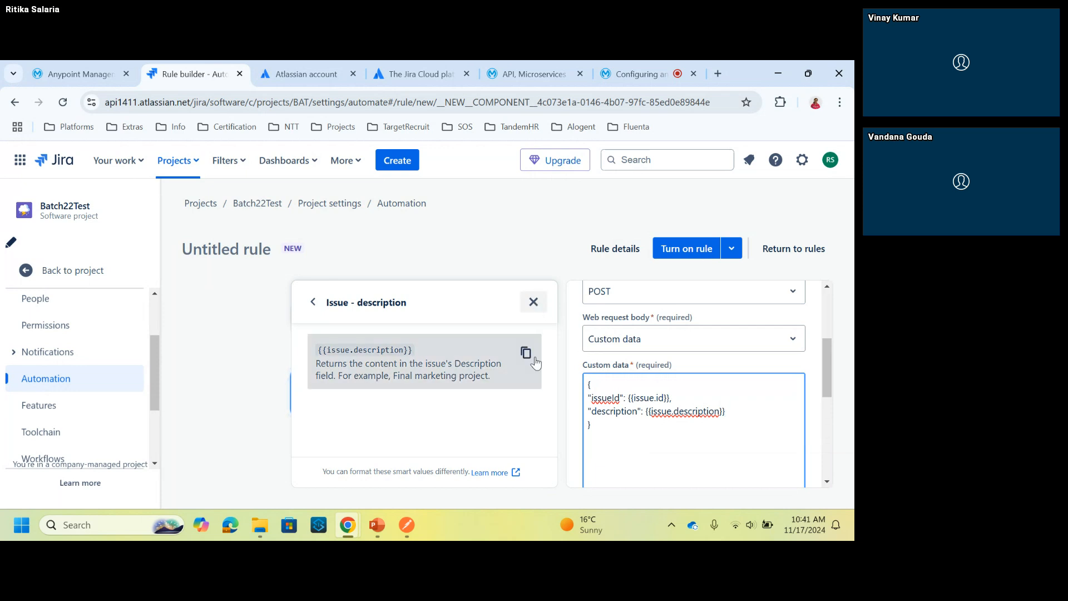
Step: Browse the issue smart values and check the sample Send web request custom data in the PowerPoint webhook slides
click(313, 302)
scroll(451, 423, down, 3)
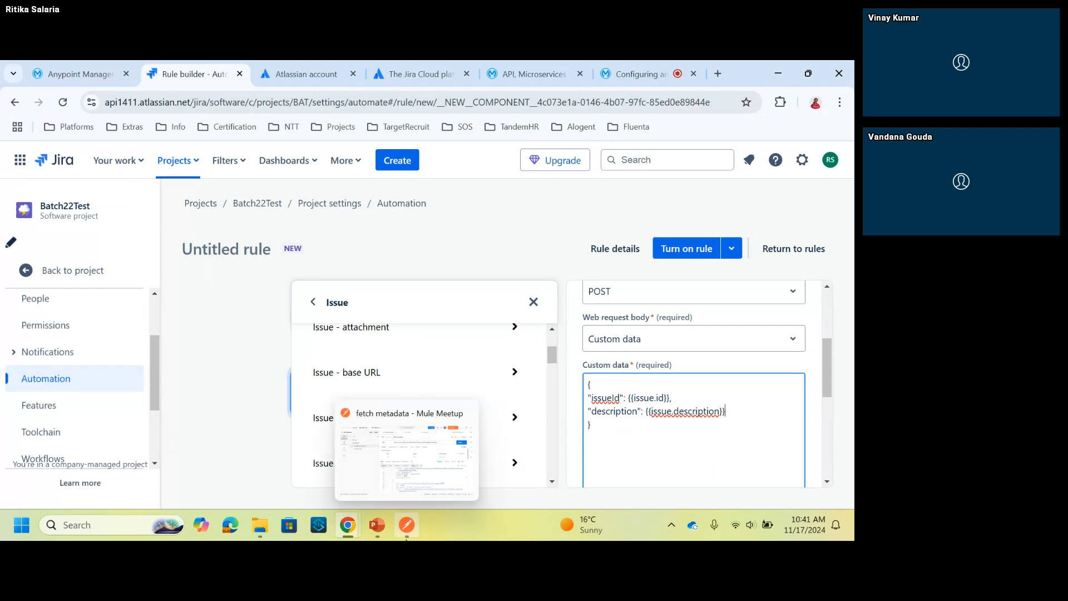
click(377, 525)
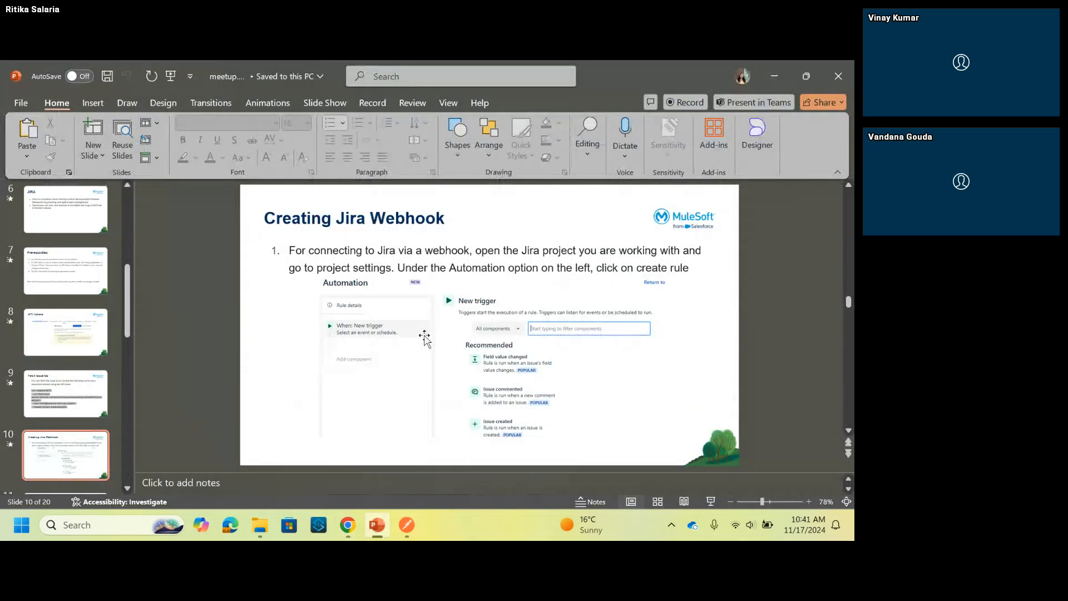
scroll(426, 338, down, 1)
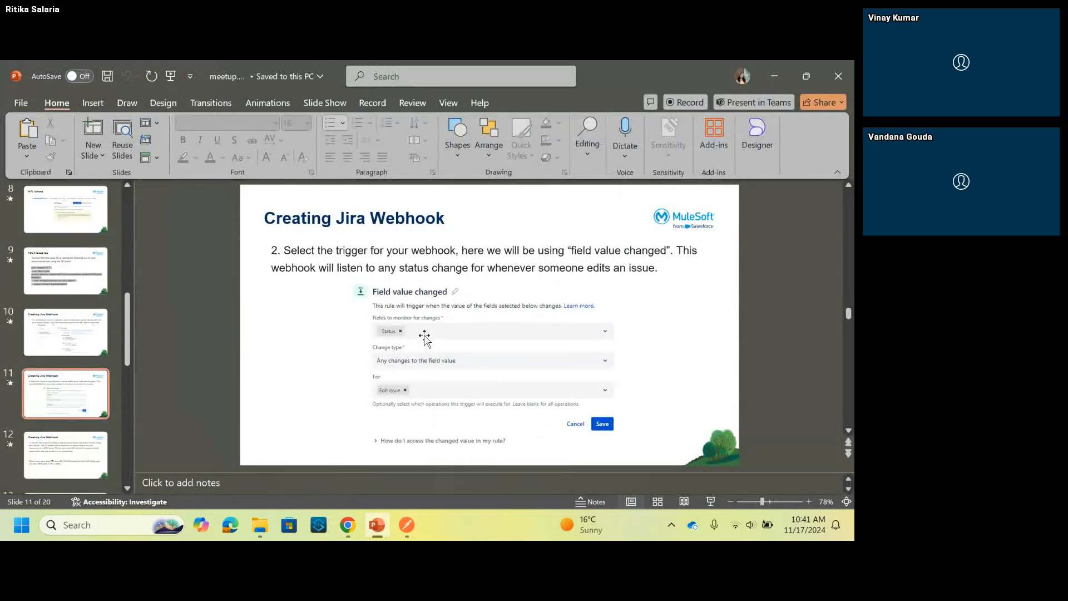
scroll(425, 337, down, 2)
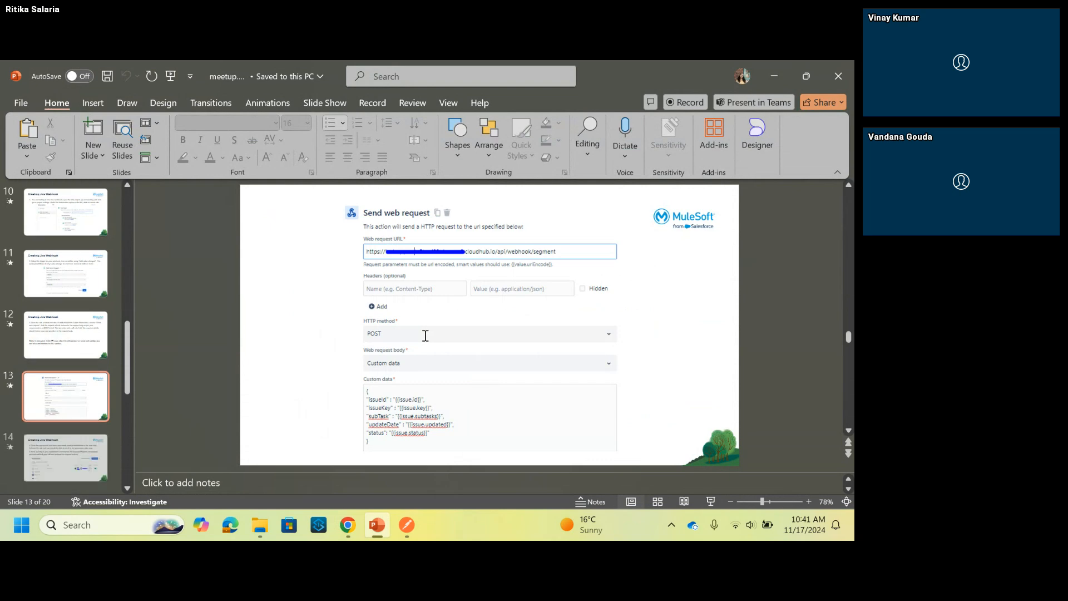
click(377, 525)
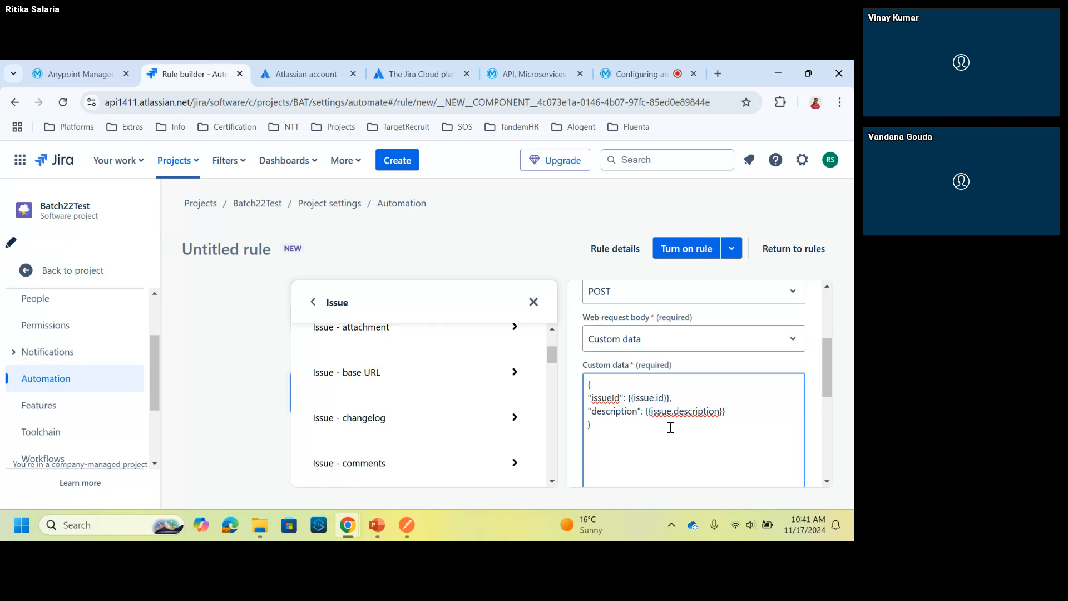
Step: Close the smart value list, confirm the Send web request action, and open the settings for turning on the rule
click(534, 302)
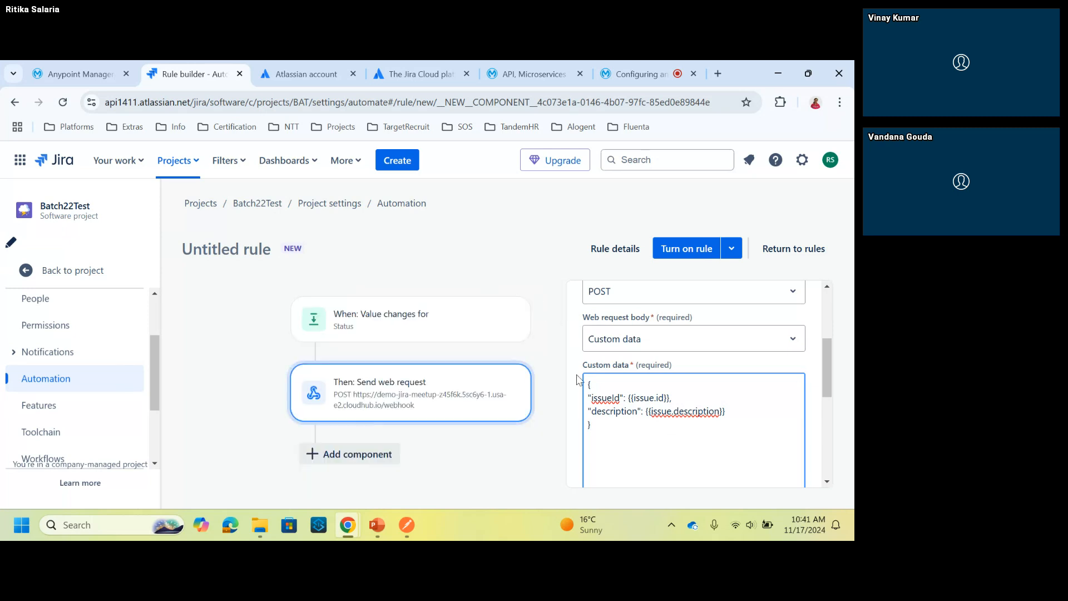
scroll(579, 380, down, 5)
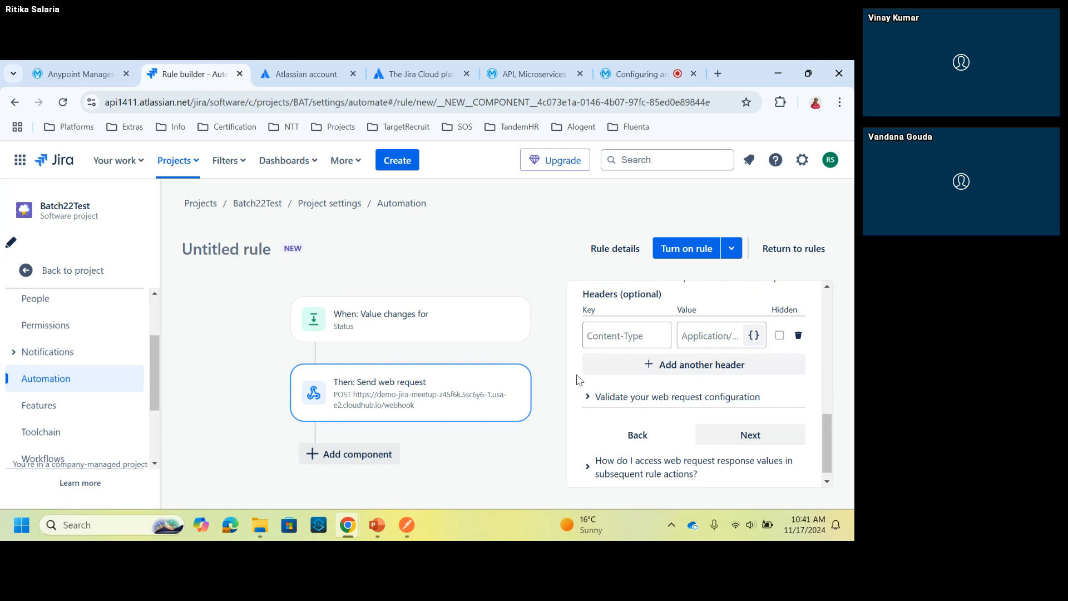
click(771, 441)
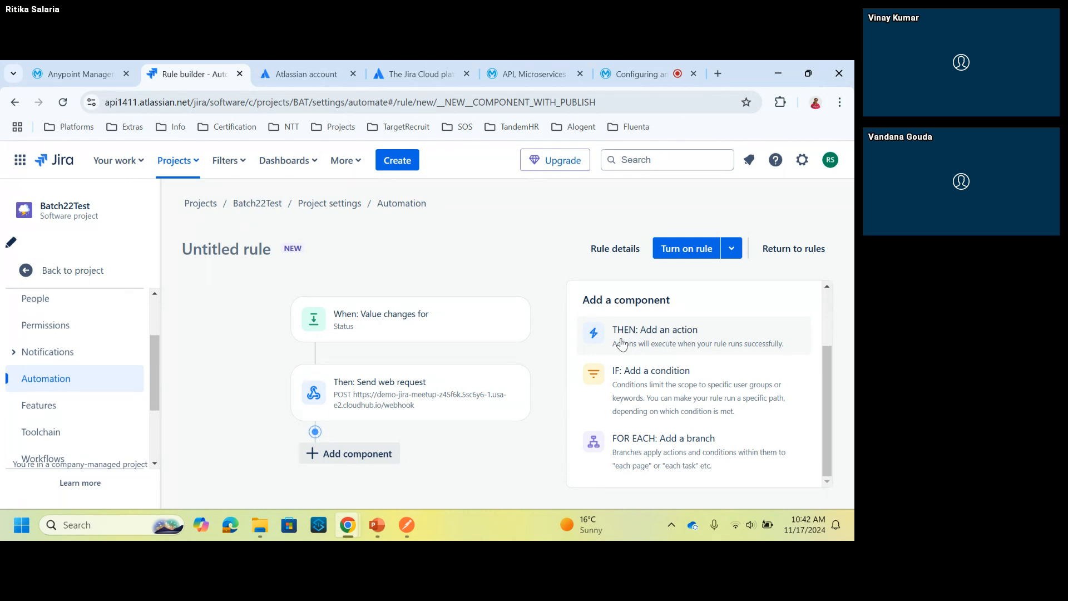
click(678, 250)
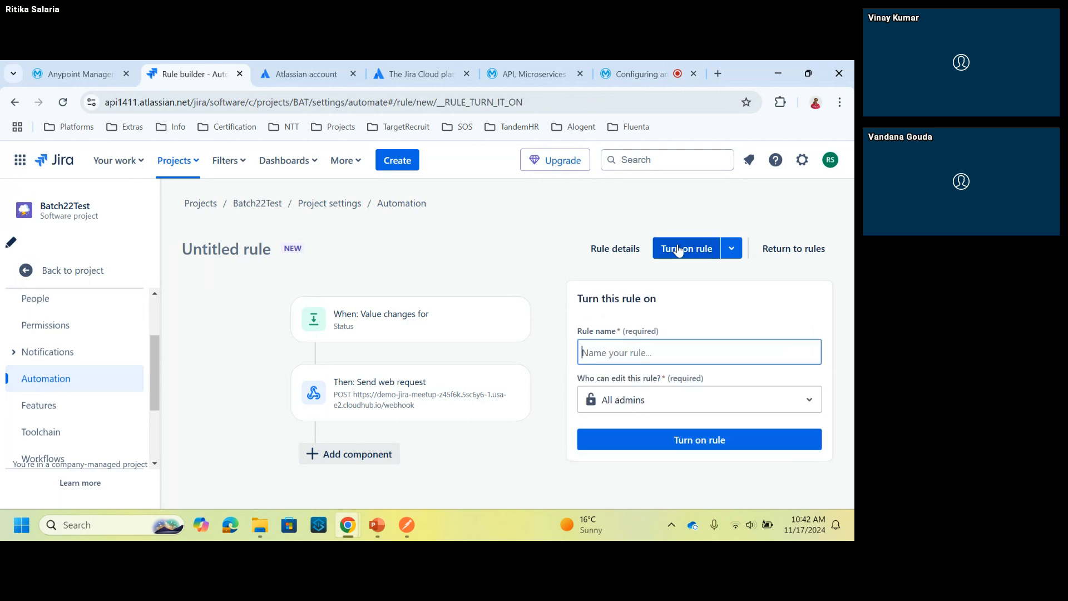
click(633, 352)
text(dsfsa)
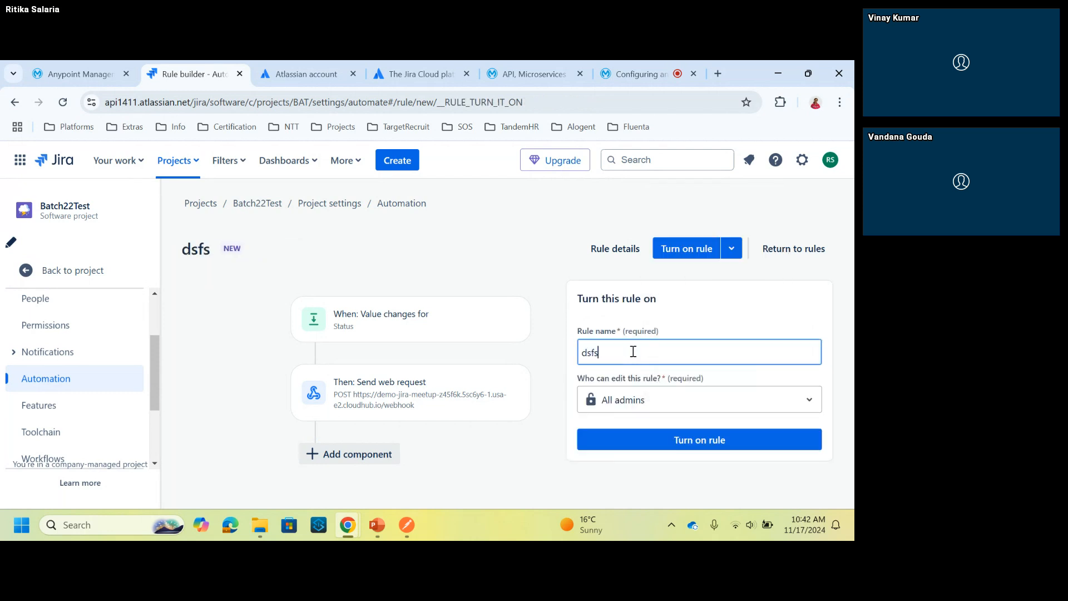
key(BackSpace)
key(BackSpace)
key(BackSpace)
key(BackSpace)
key(BackSpace)
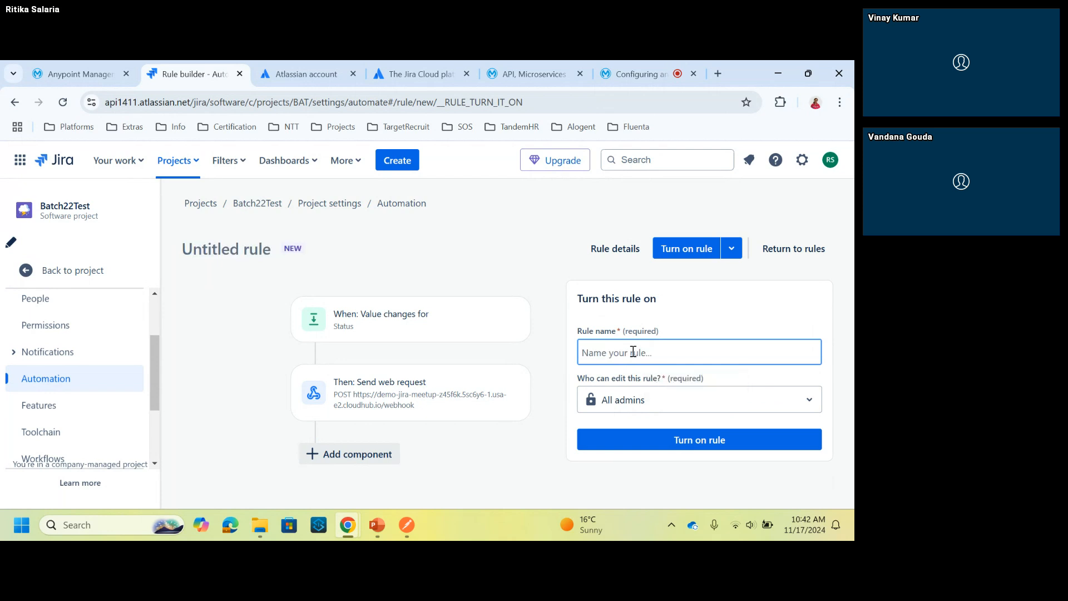
Step: Name the rule new_test_rule and set who can edit it to Private
text(new)
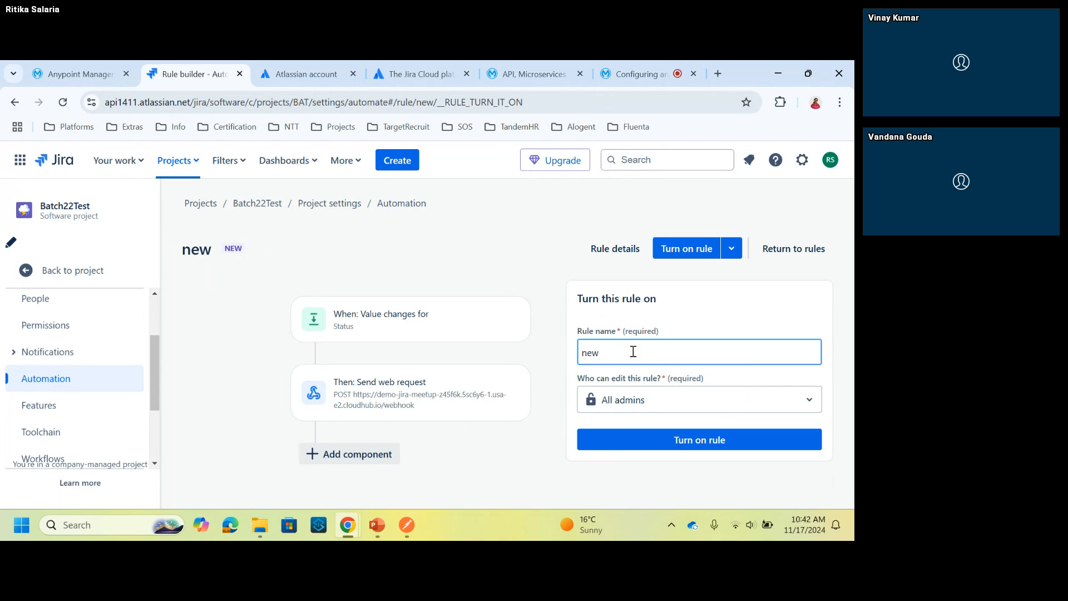
text(_test_rule)
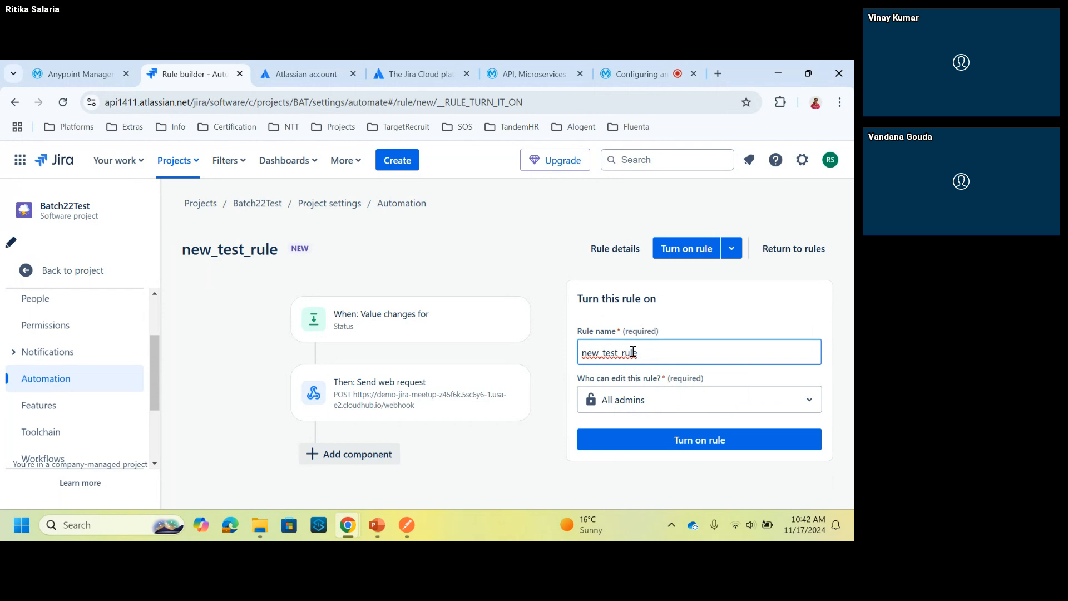
click(661, 404)
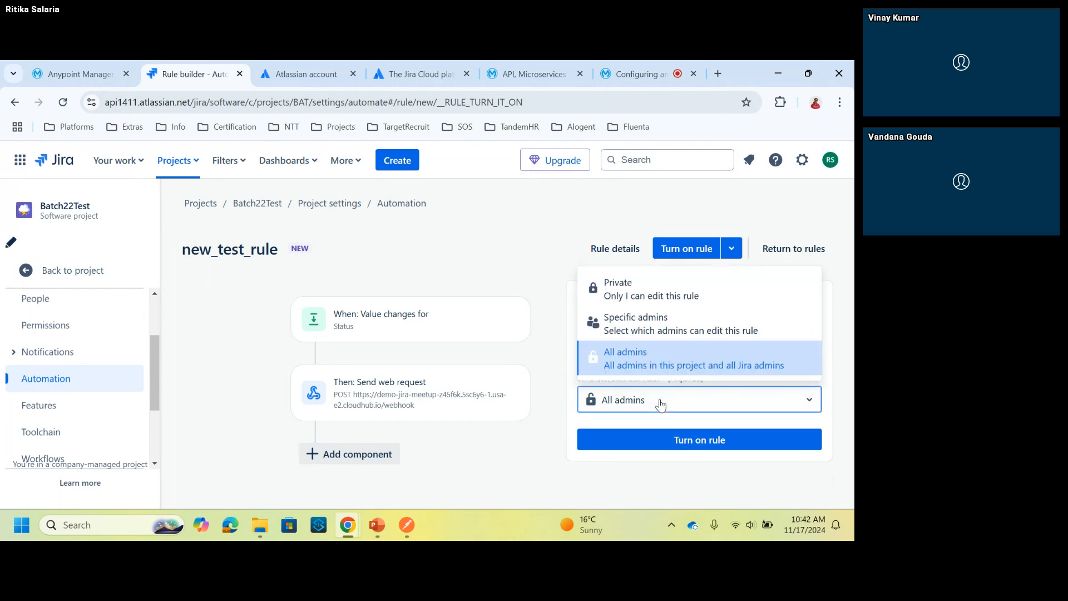
click(644, 302)
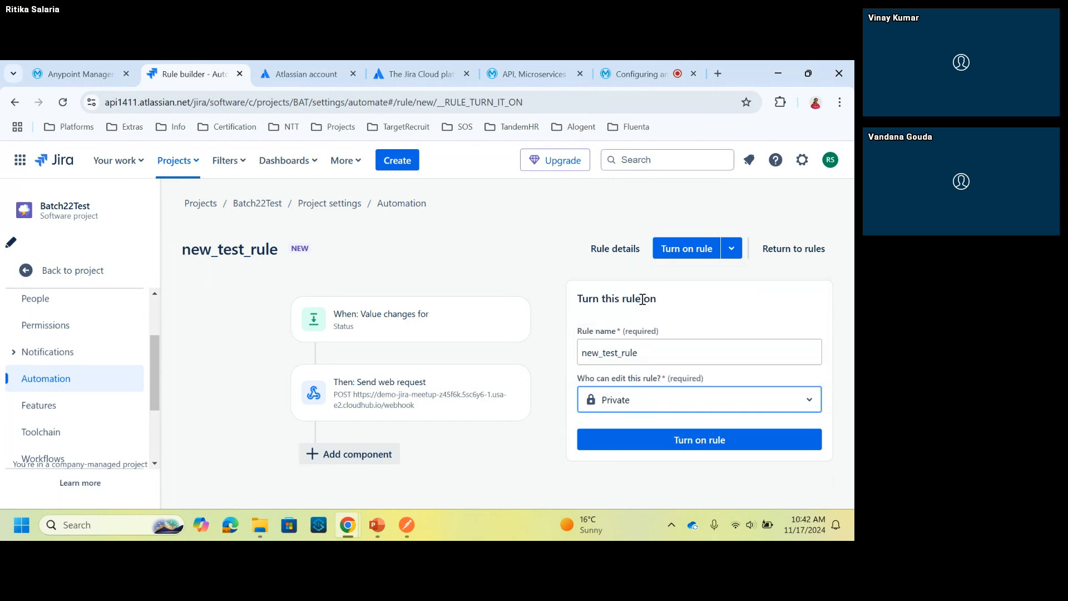
Step: Try the Specific admins edit option, look through its selectable users, and return the edit access to Private
click(640, 404)
click(624, 330)
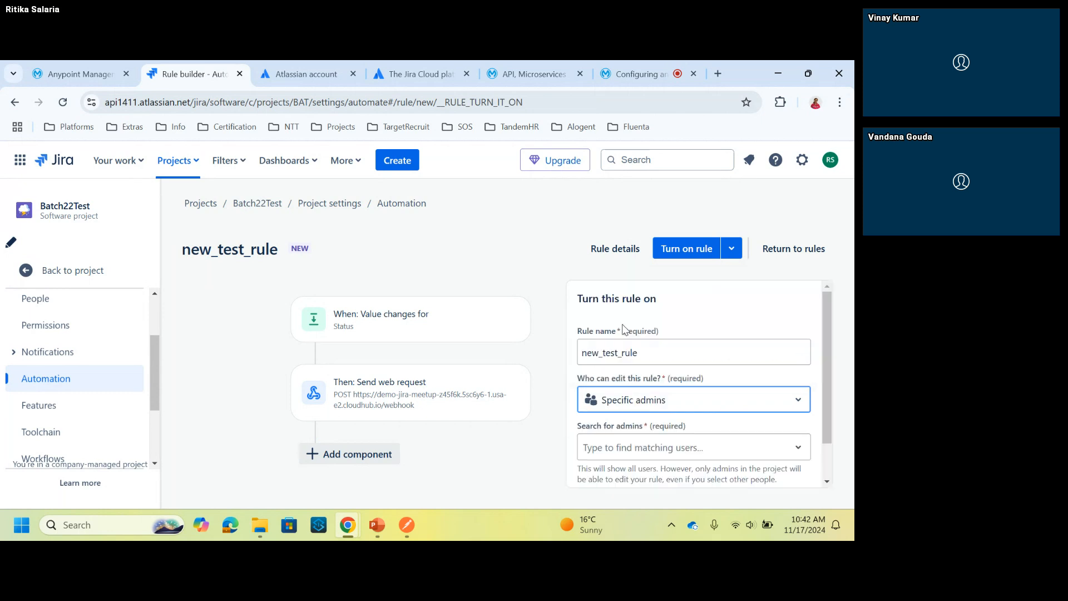
click(643, 446)
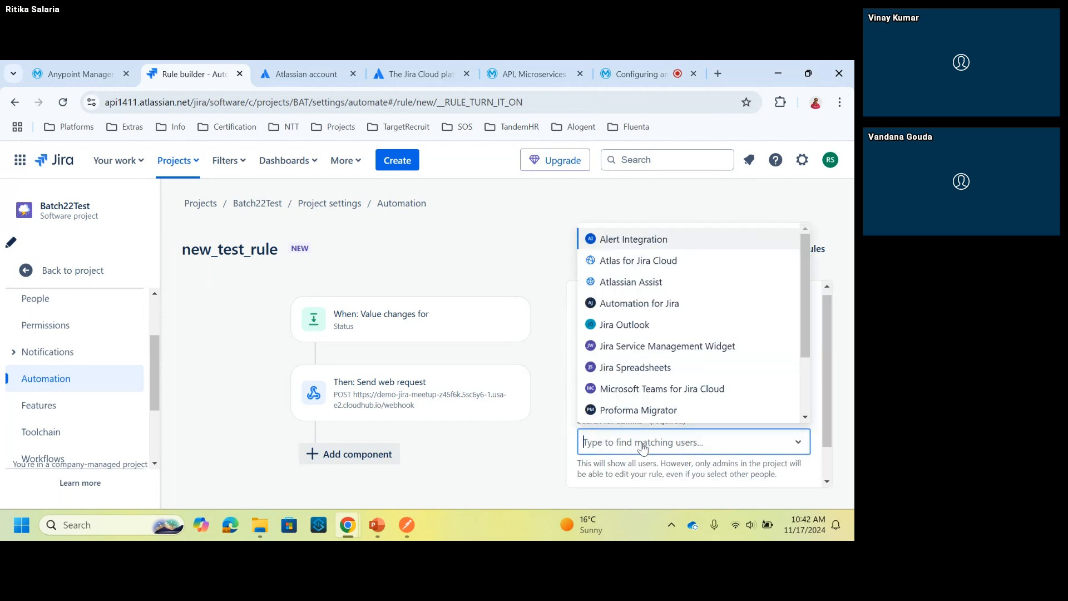
scroll(640, 309, down, 3)
scroll(640, 309, up, 3)
click(558, 462)
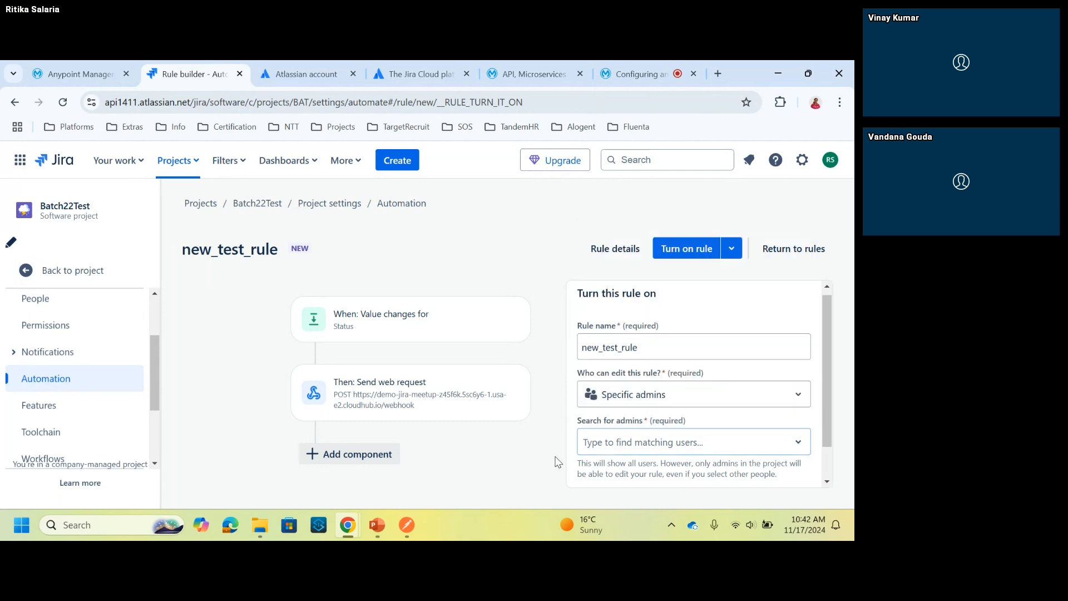
click(621, 394)
click(619, 429)
click(570, 398)
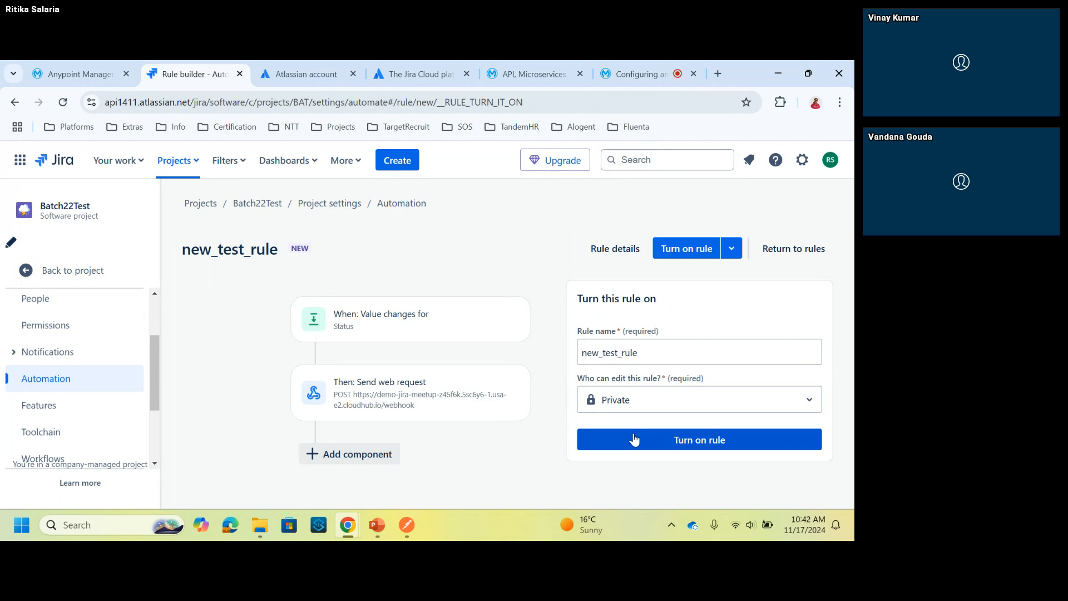
Step: Discard the new rule and open the existing mule_testing rule from the rules list
click(819, 251)
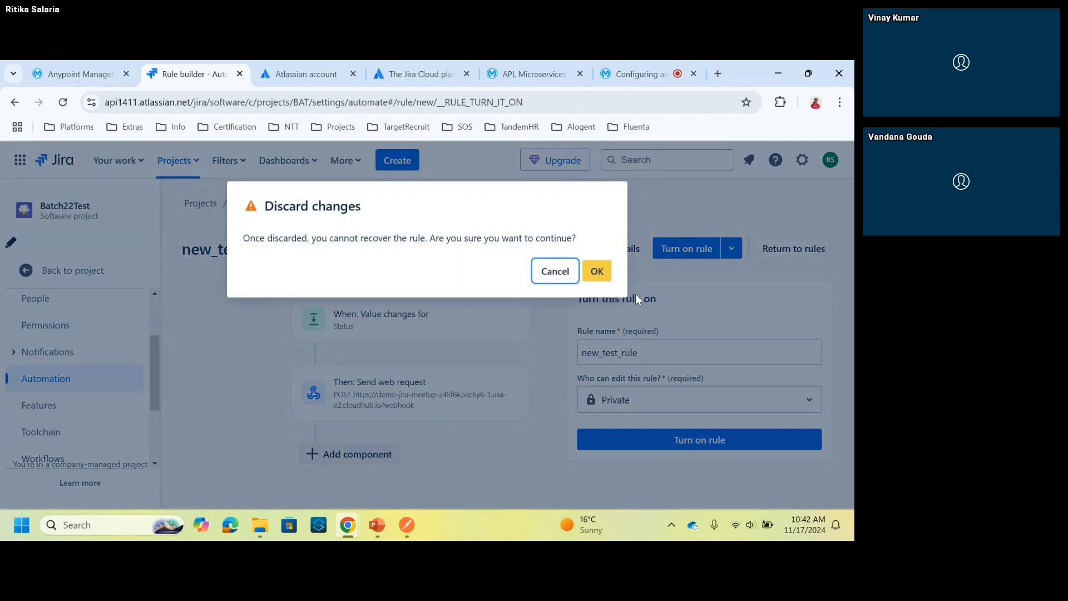
click(596, 274)
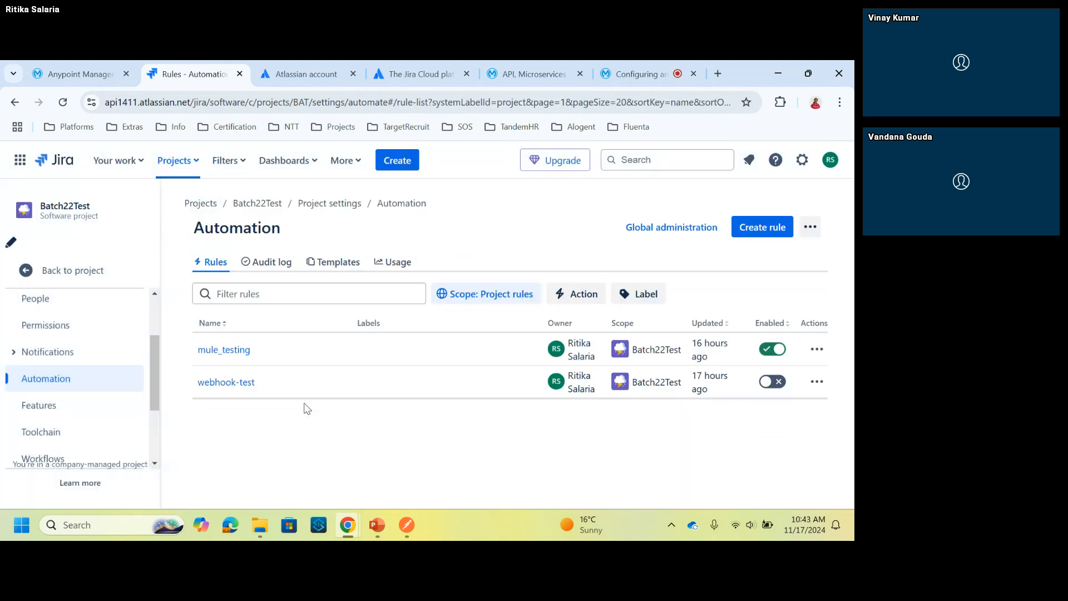
click(225, 352)
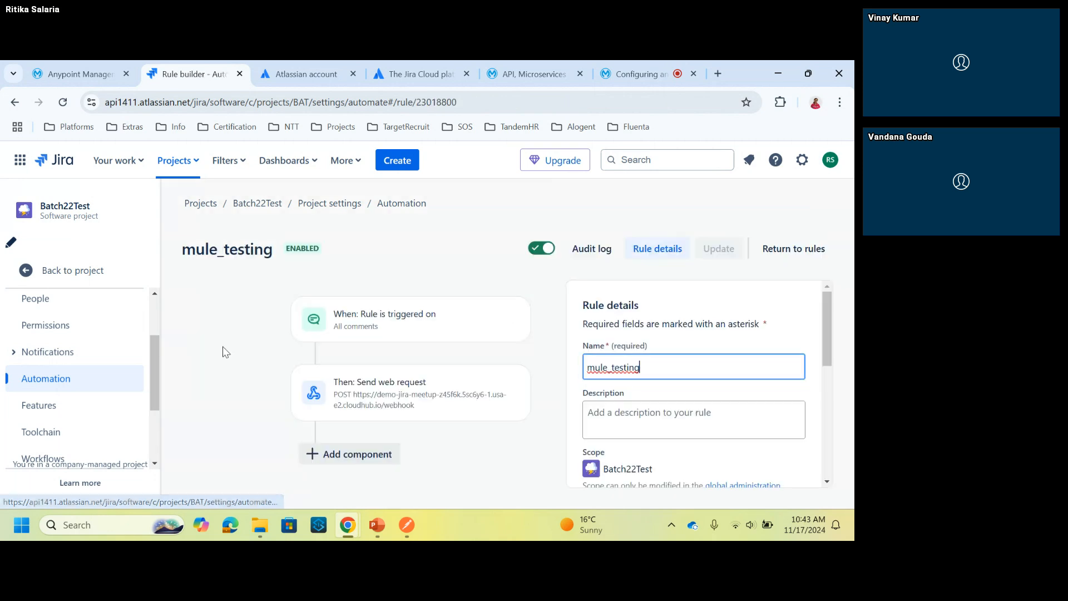
Step: Examine the mule_testing rule's Issue commented trigger and its Send web request configuration
click(389, 338)
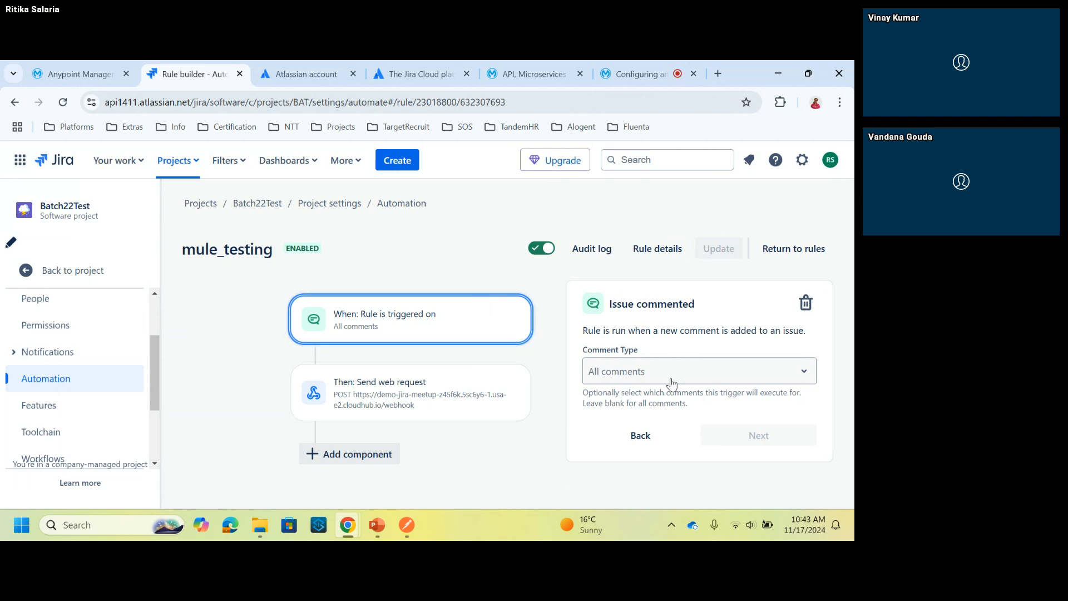
click(452, 398)
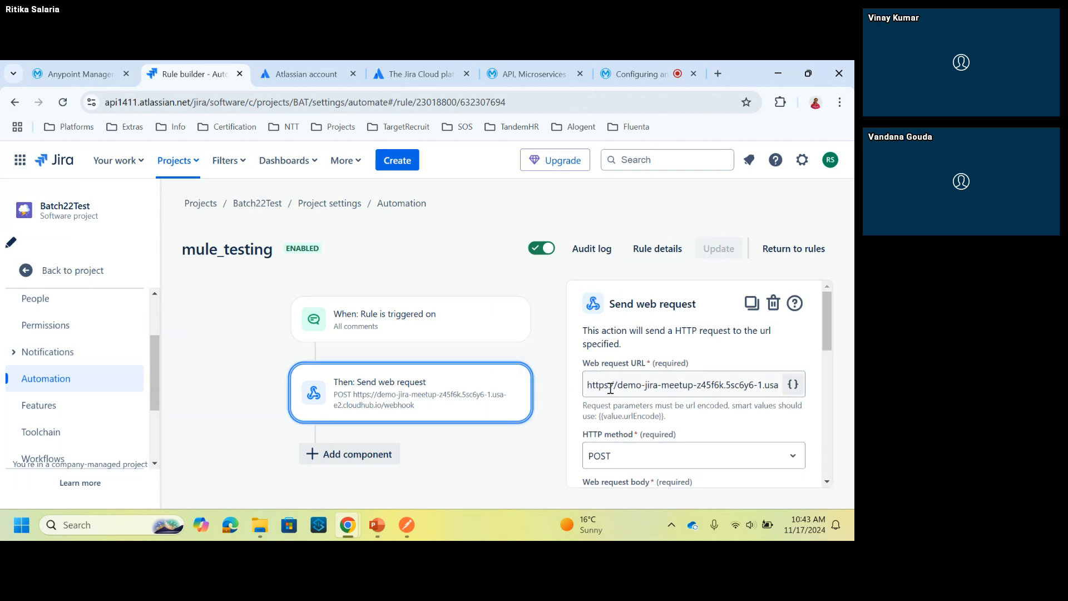
scroll(576, 416, down, 2)
scroll(576, 417, down, 1)
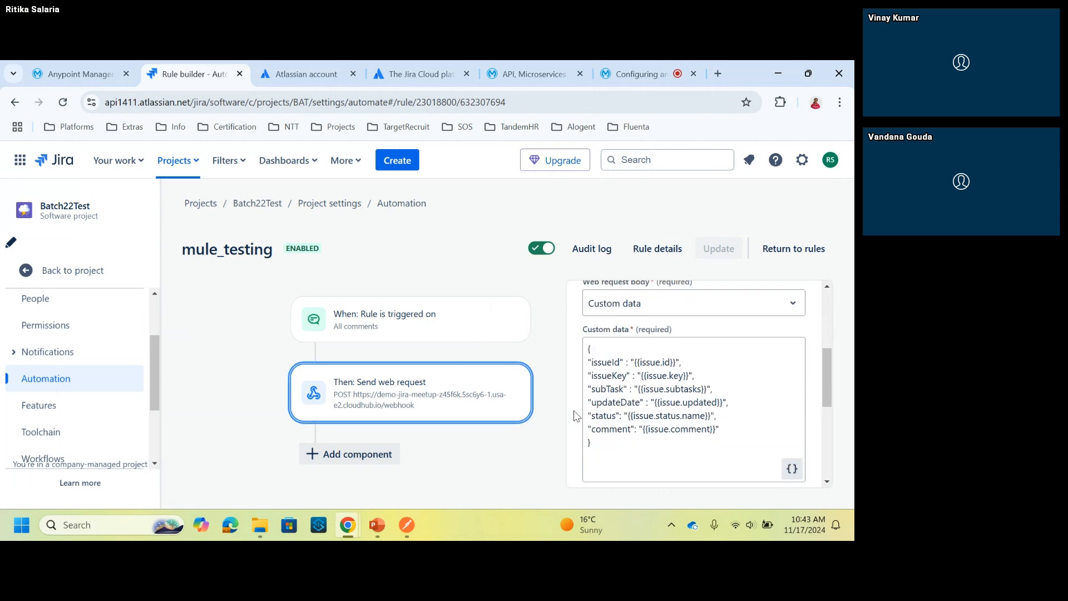
Step: Examine the "comment" entry and its {{issue.comment}} smart value in the web request's custom data
click(733, 429)
drag(732, 428, 590, 428)
click(590, 429)
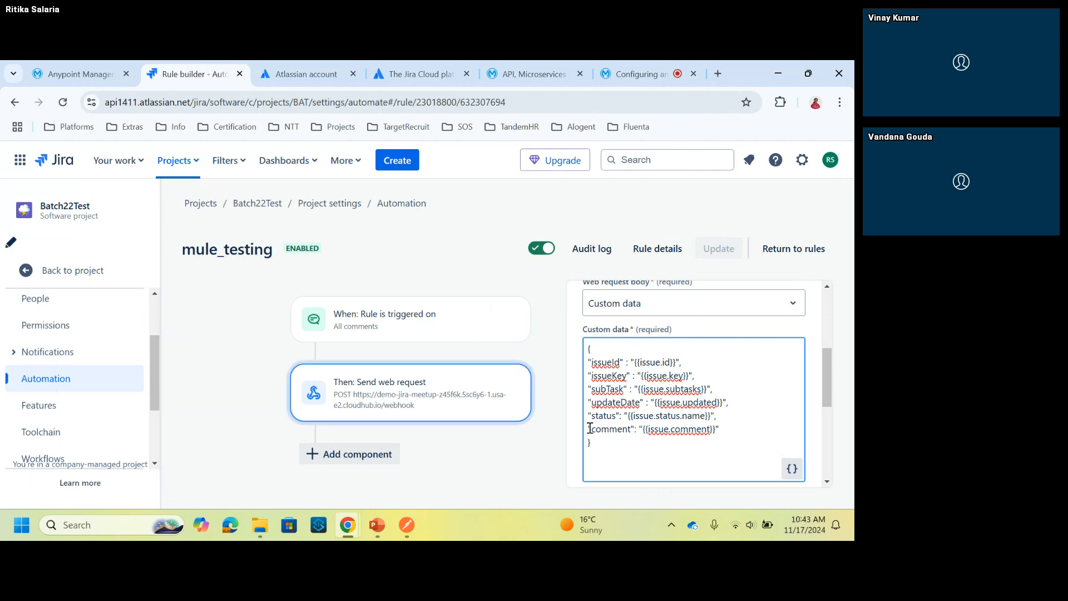
click(670, 429)
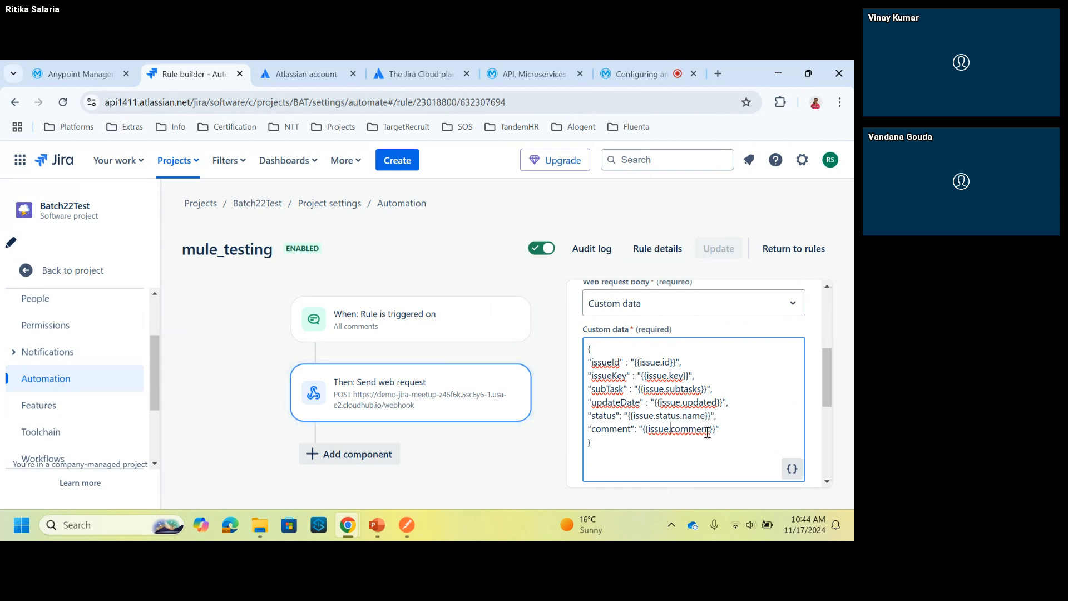
click(710, 431)
click(726, 430)
click(579, 442)
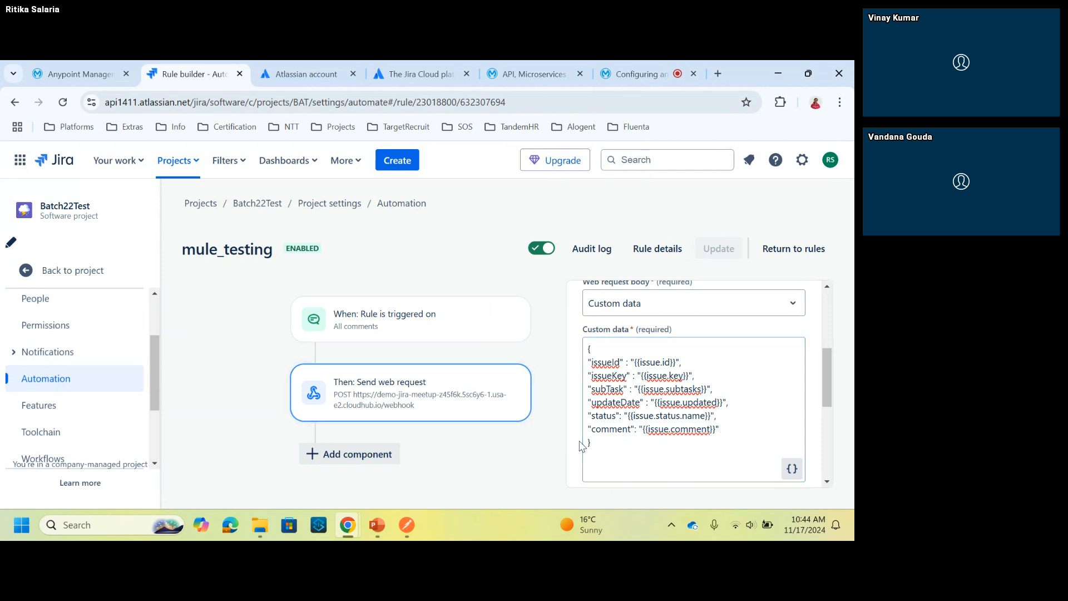
Step: Review the web request's delay and header options and expand the help on accessing response values in subsequent rule actions
scroll(580, 443, down, 3)
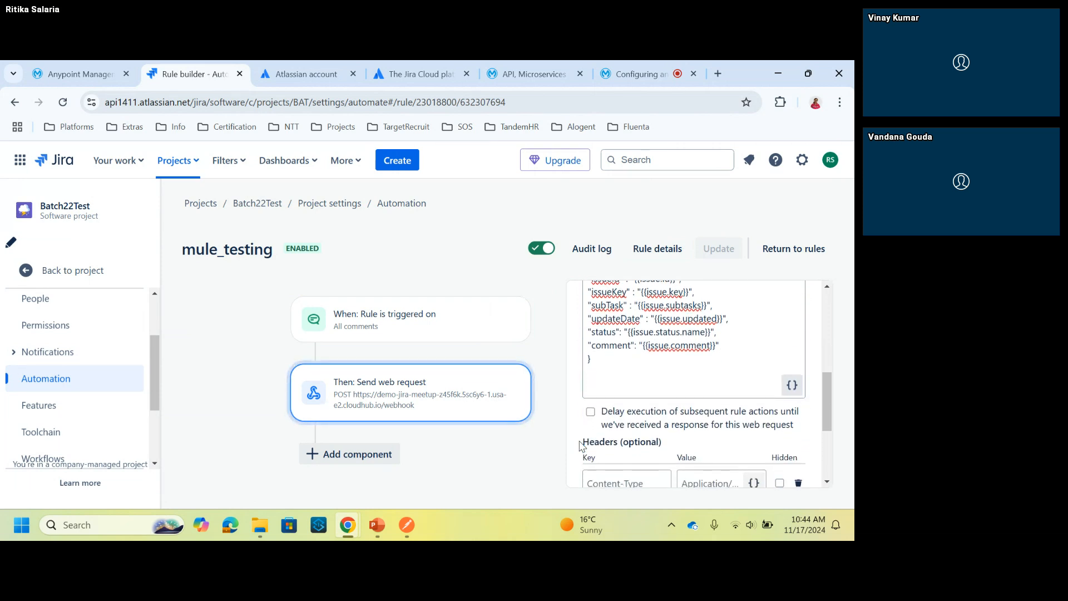
scroll(580, 445, down, 2)
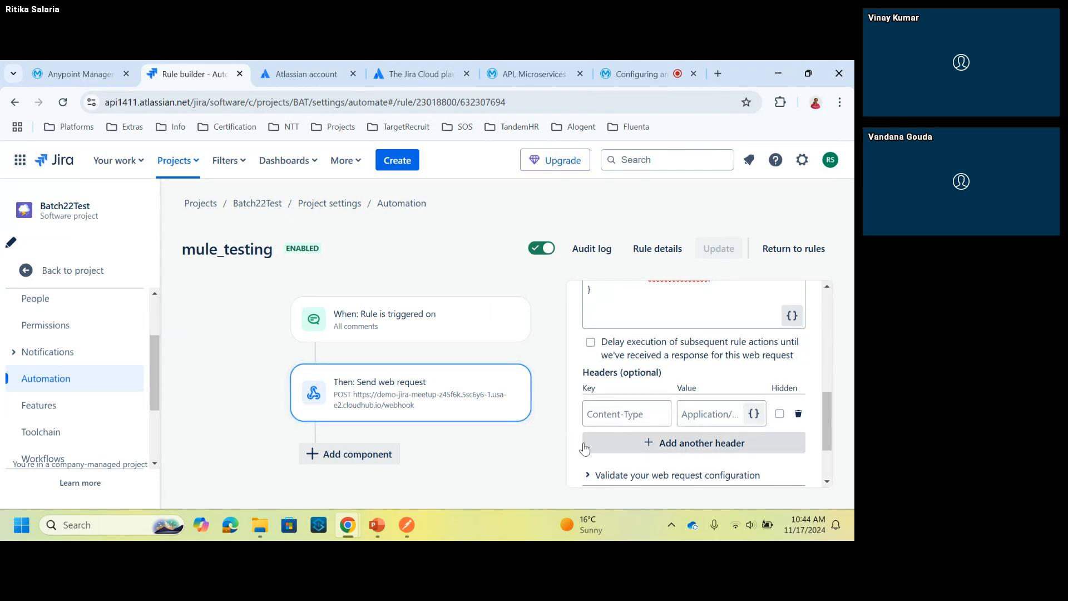
scroll(584, 449, down, 3)
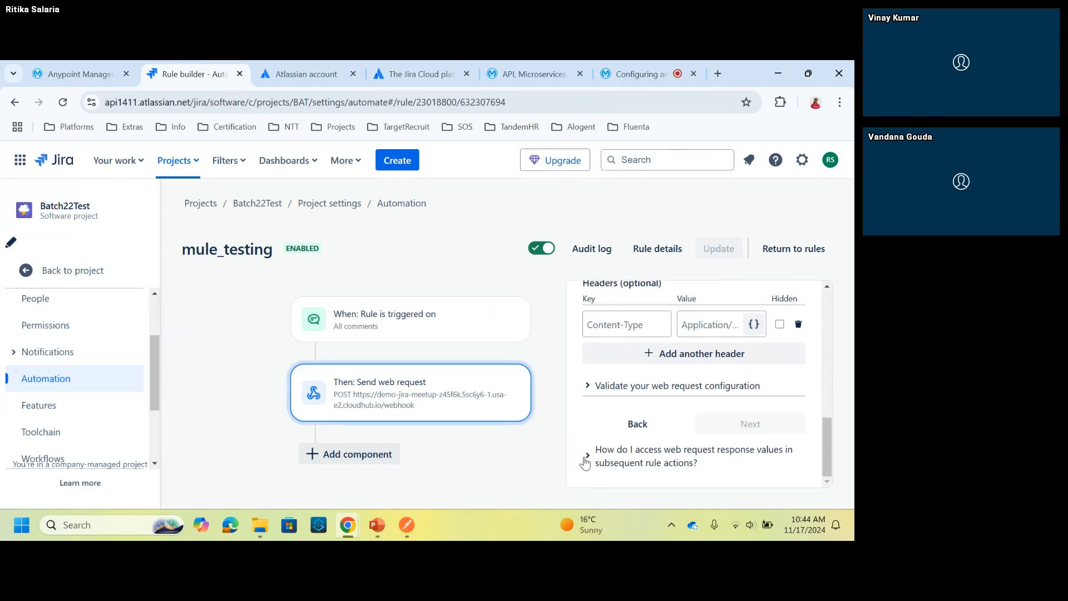
click(586, 461)
scroll(588, 463, down, 2)
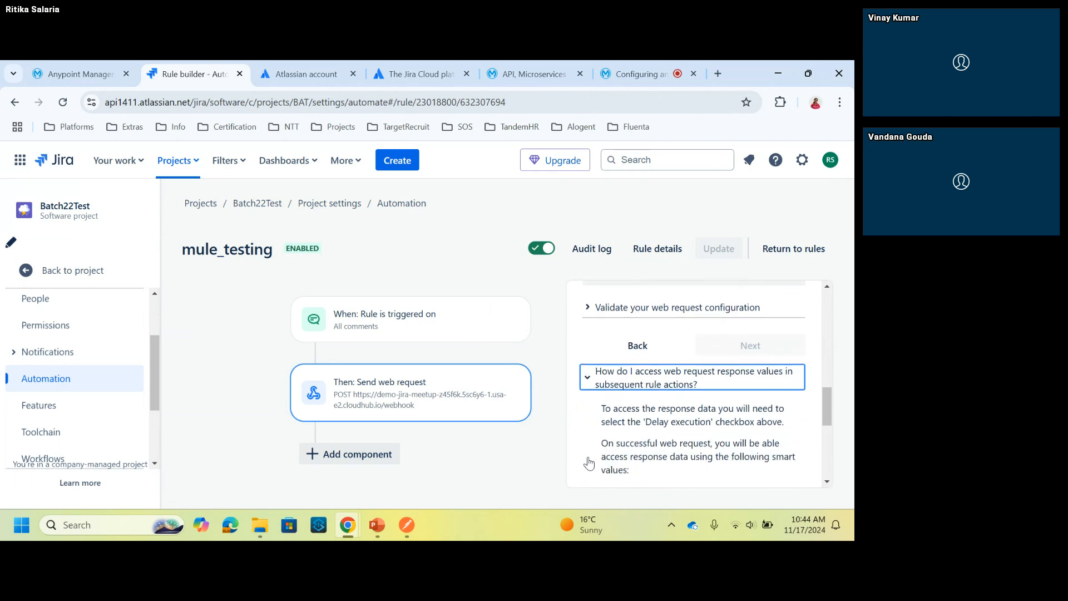
Step: Examine the help on web response smart values, including {{webResponse.status}}, and collapse the help section
scroll(589, 463, down, 3)
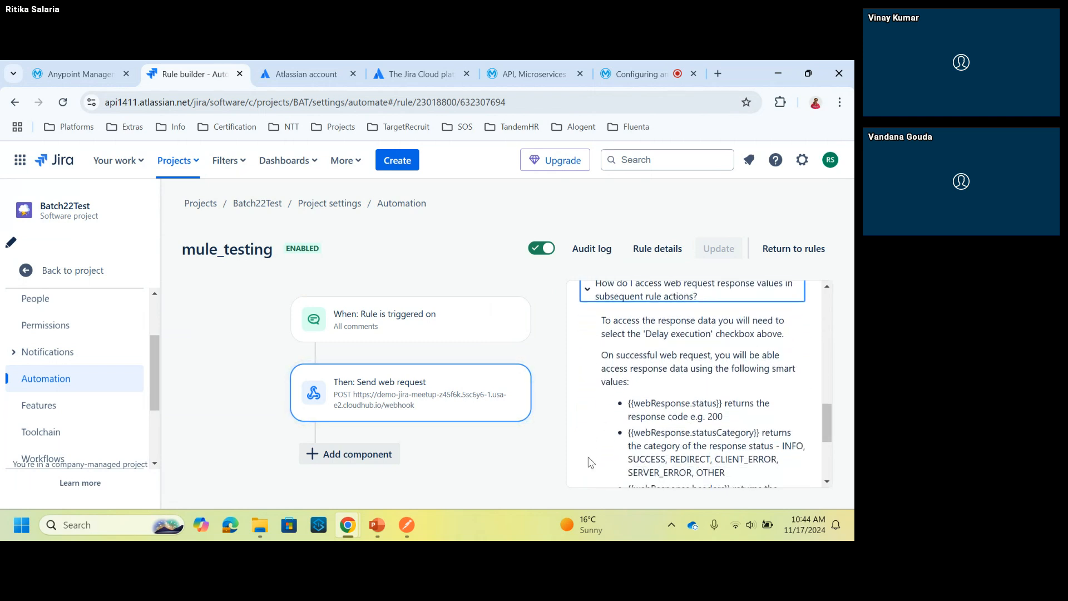
drag(628, 403, 722, 401)
click(724, 401)
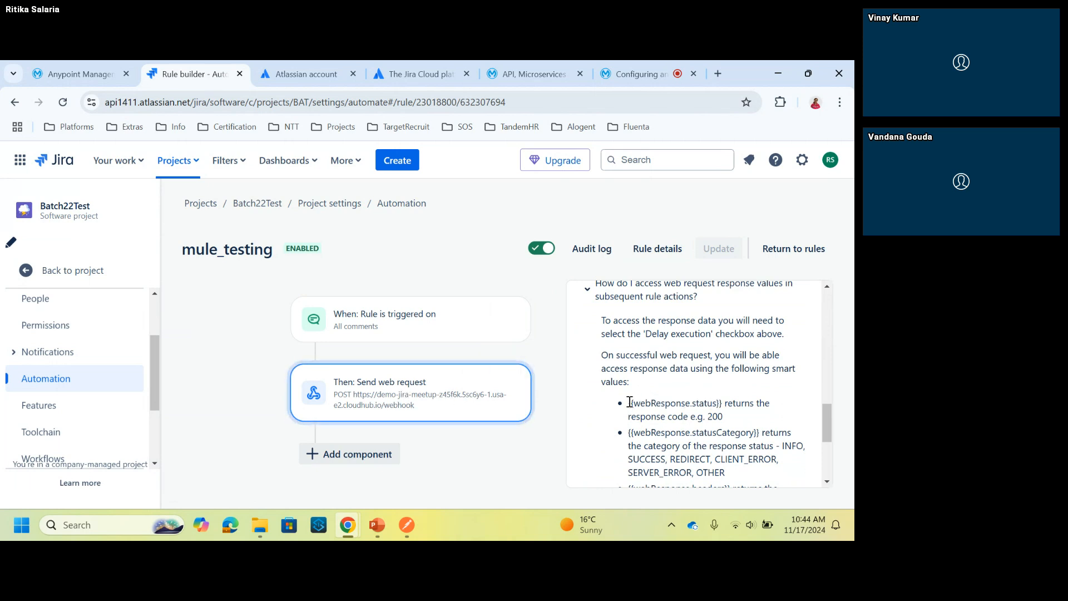
drag(627, 405, 723, 406)
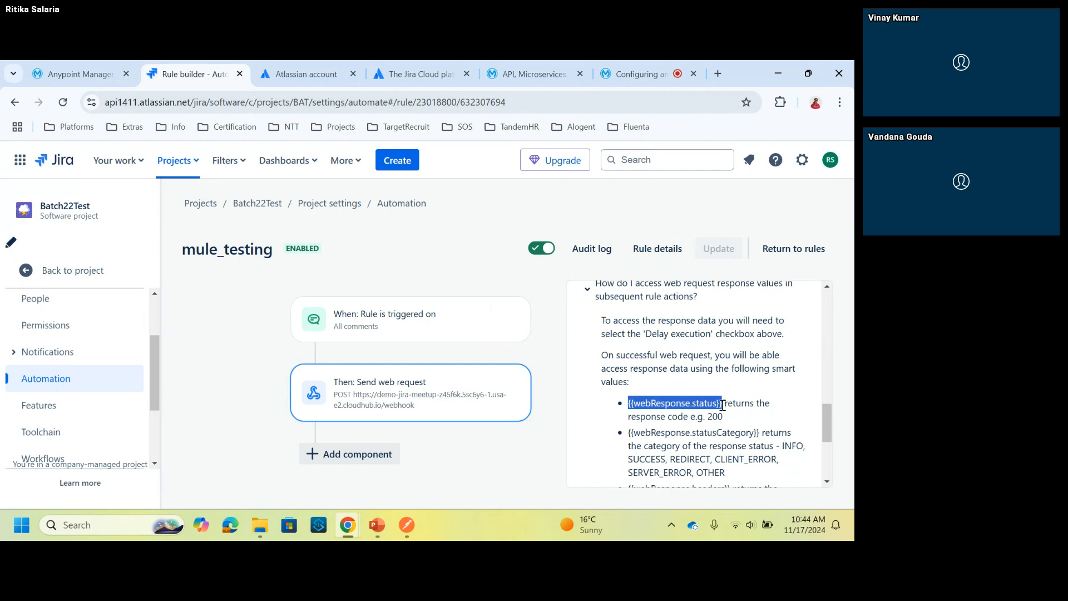
click(723, 405)
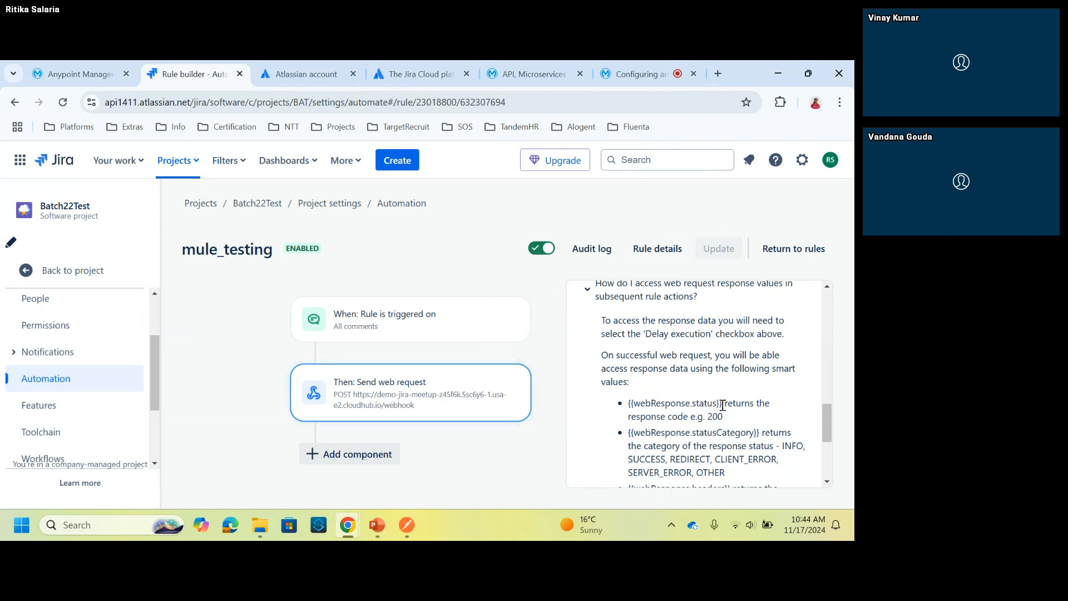
scroll(723, 405, up, 1)
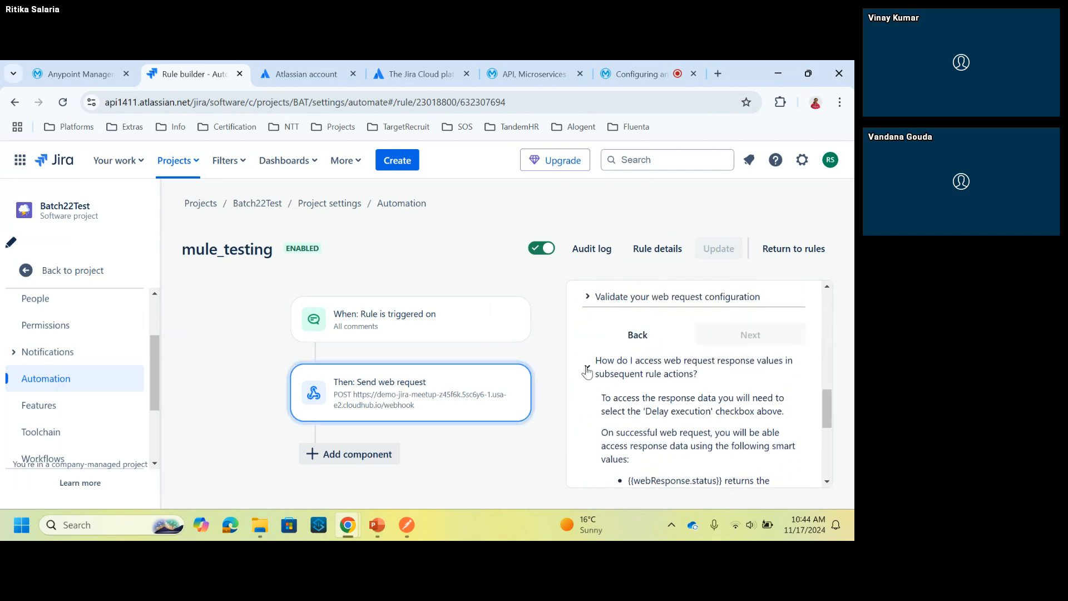
click(587, 370)
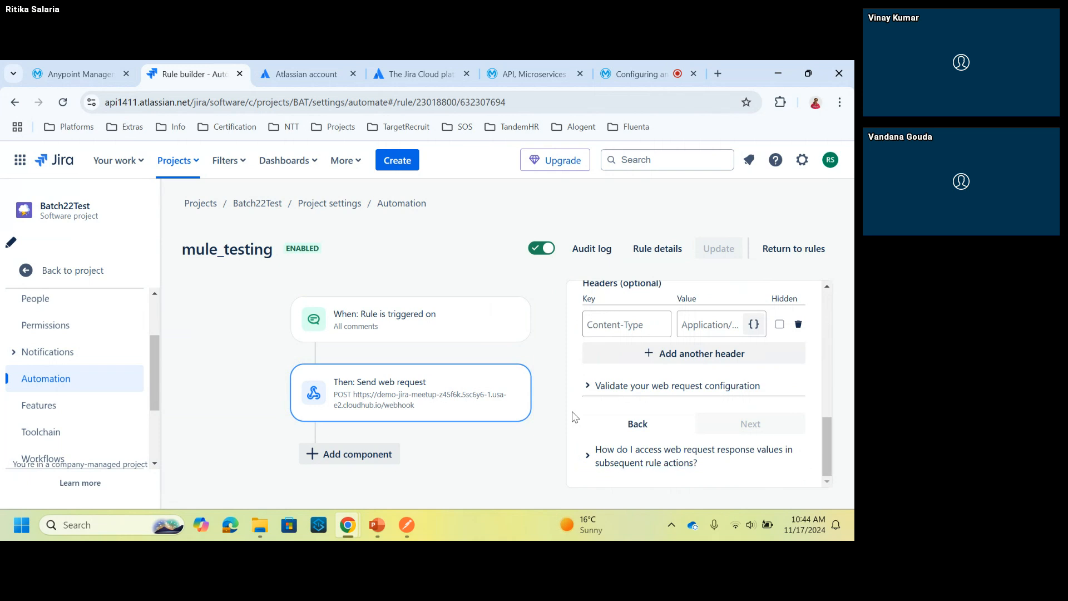
scroll(576, 418, up, 1)
scroll(582, 447, down, 1)
Step: Review the mule_testing rule's audit log, expand the 11/16/2024, 18:04:57 entry's details, and close the log
click(606, 251)
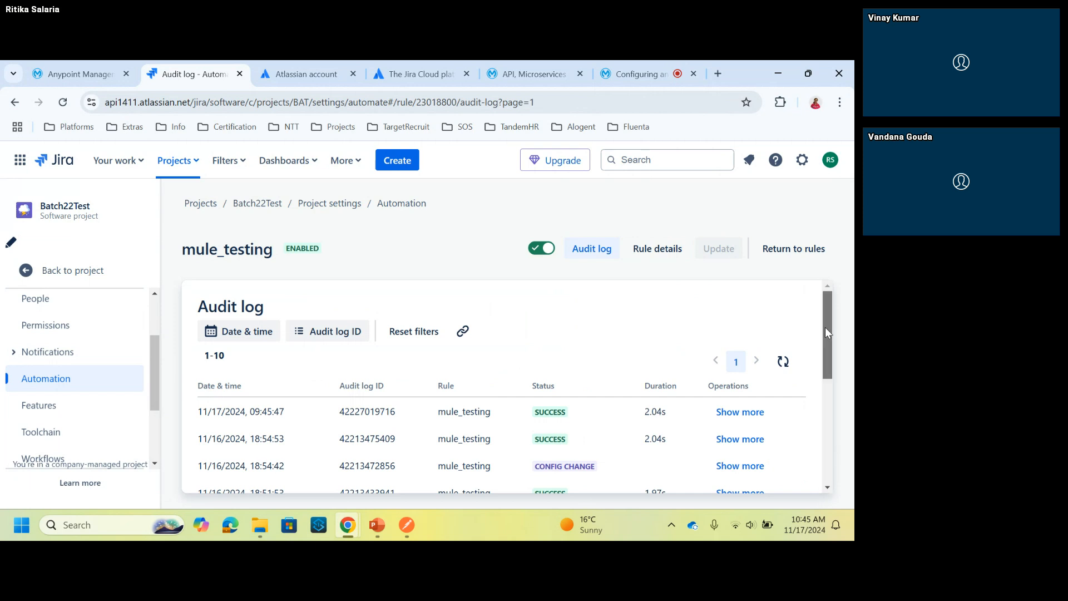
drag(826, 329, 839, 426)
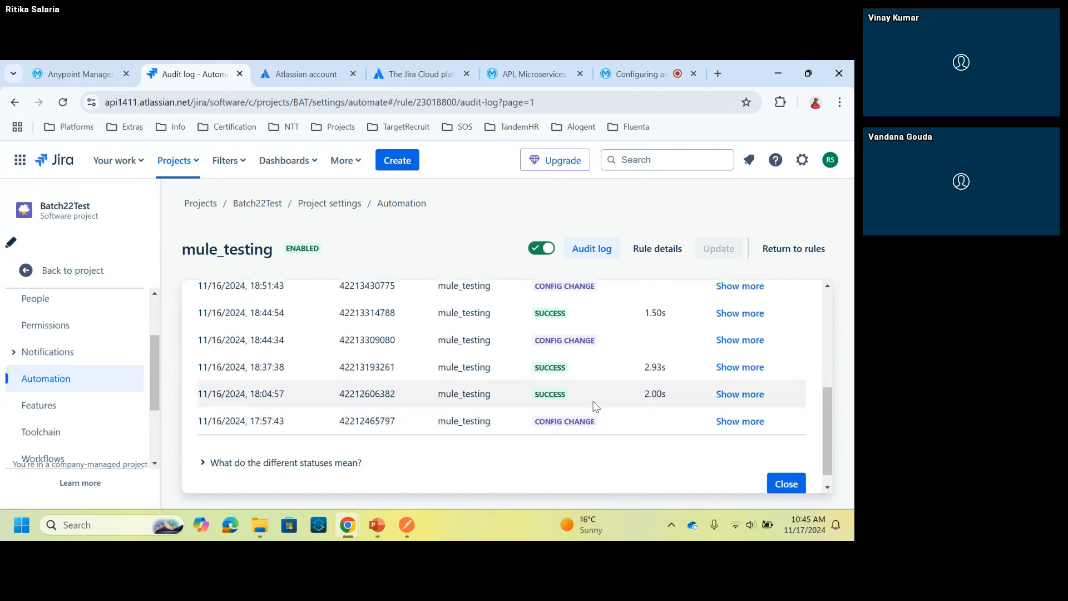
scroll(595, 405, up, 1)
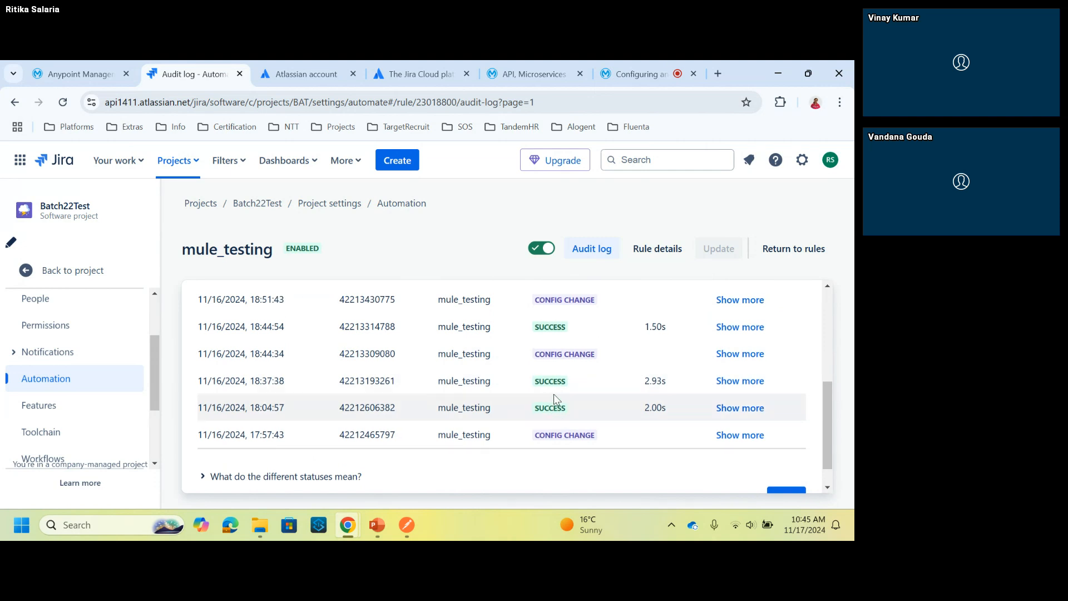
click(740, 409)
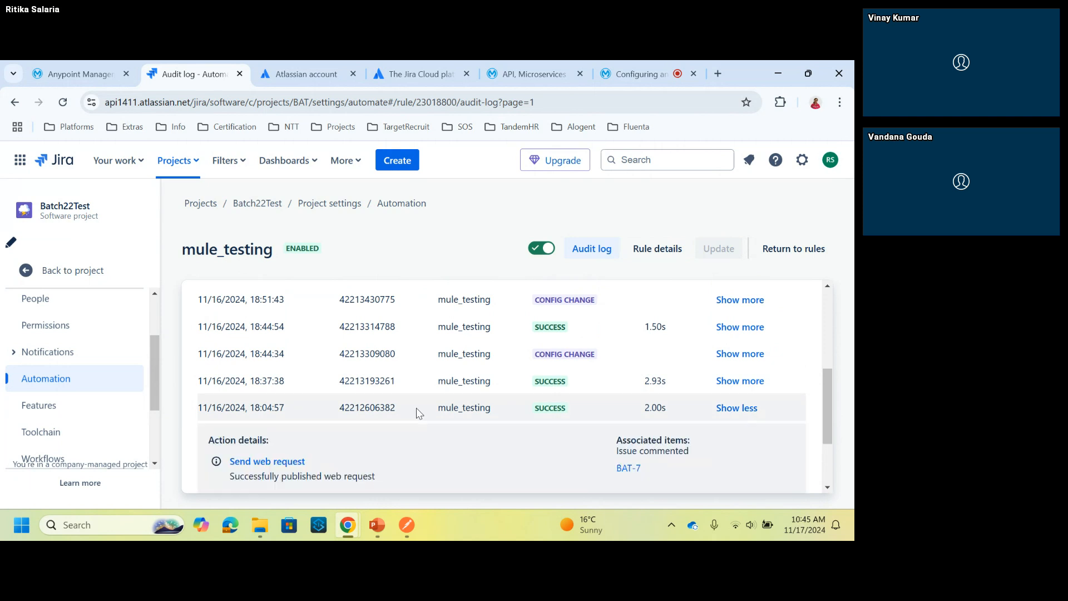
scroll(416, 408, down, 1)
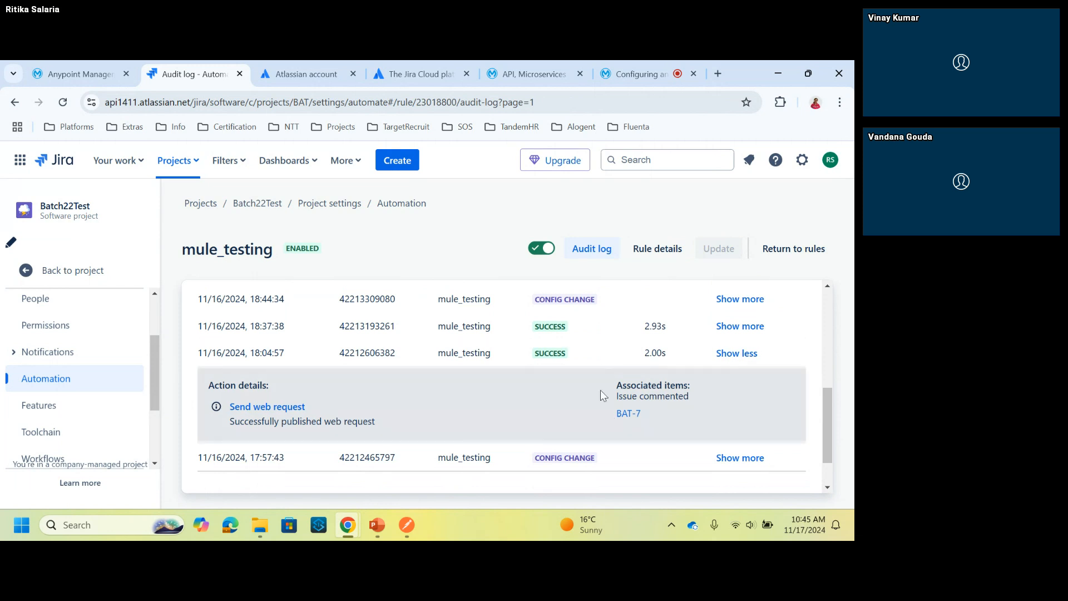
scroll(600, 390, down, 2)
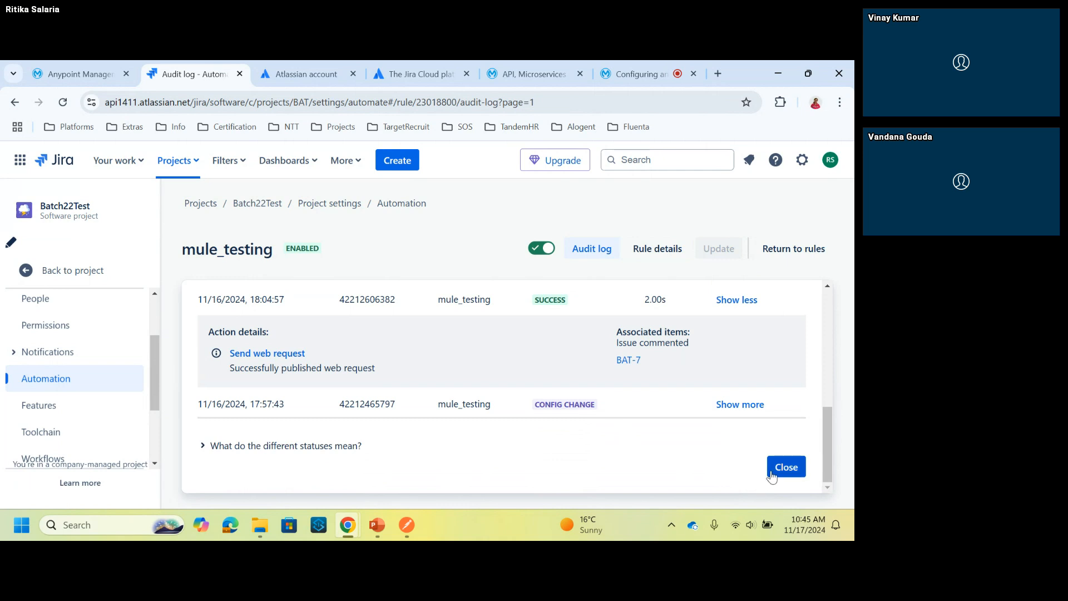
click(771, 474)
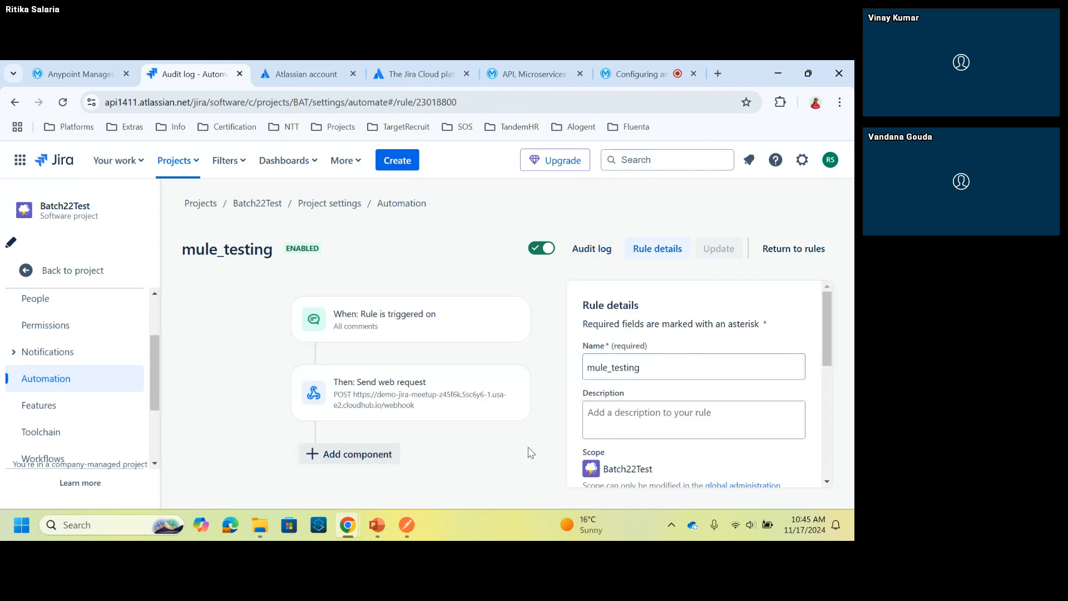
Step: Leave the rule and open issue BAT-13, "Jira flow altered", from the Batch22Test project's list of all issues
click(810, 249)
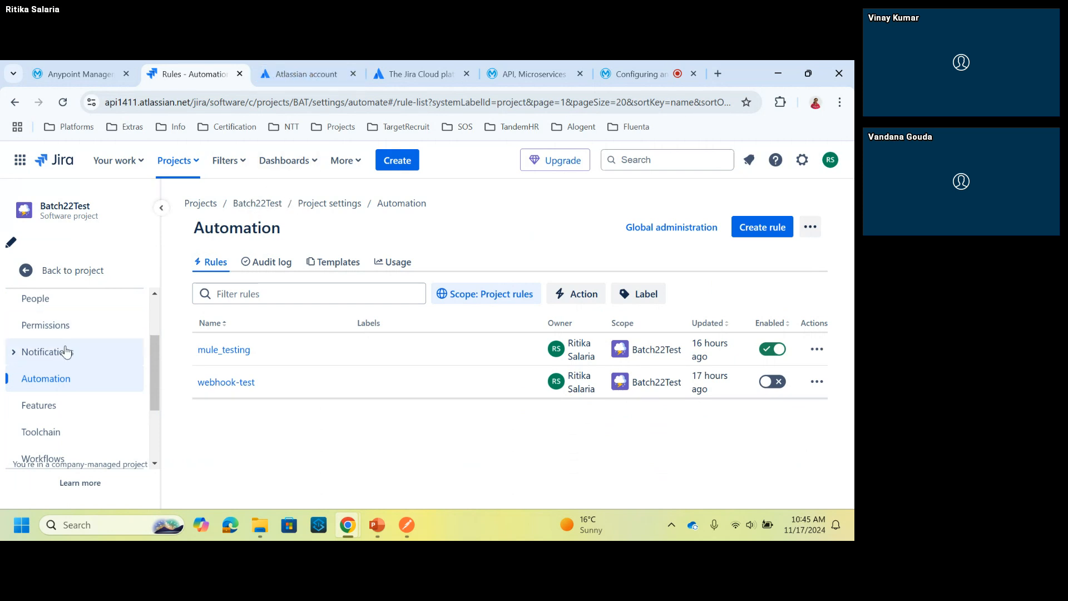
scroll(65, 352, up, 2)
click(56, 271)
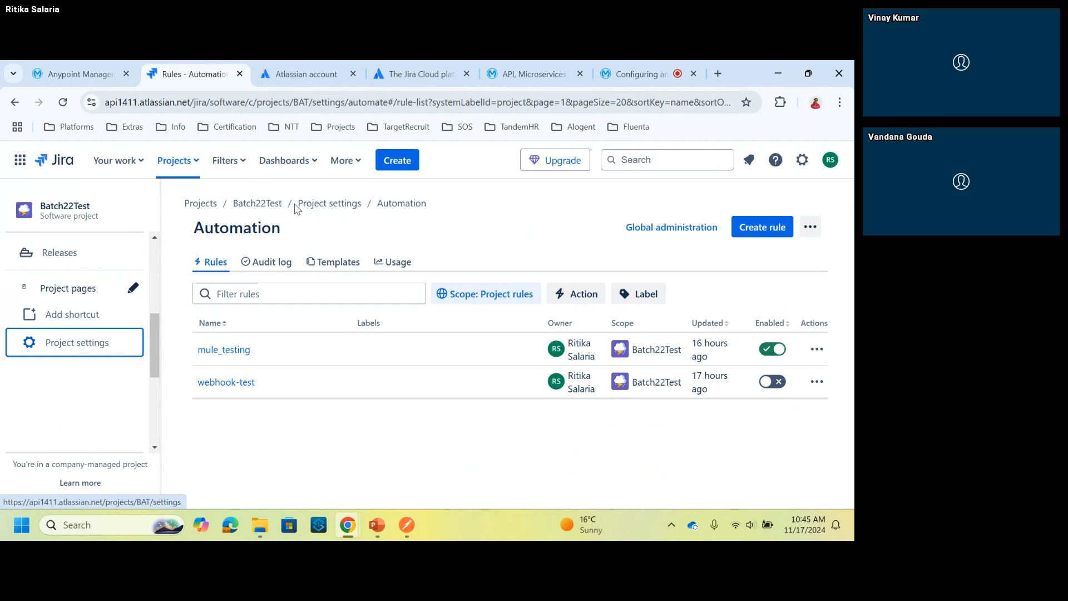
click(272, 206)
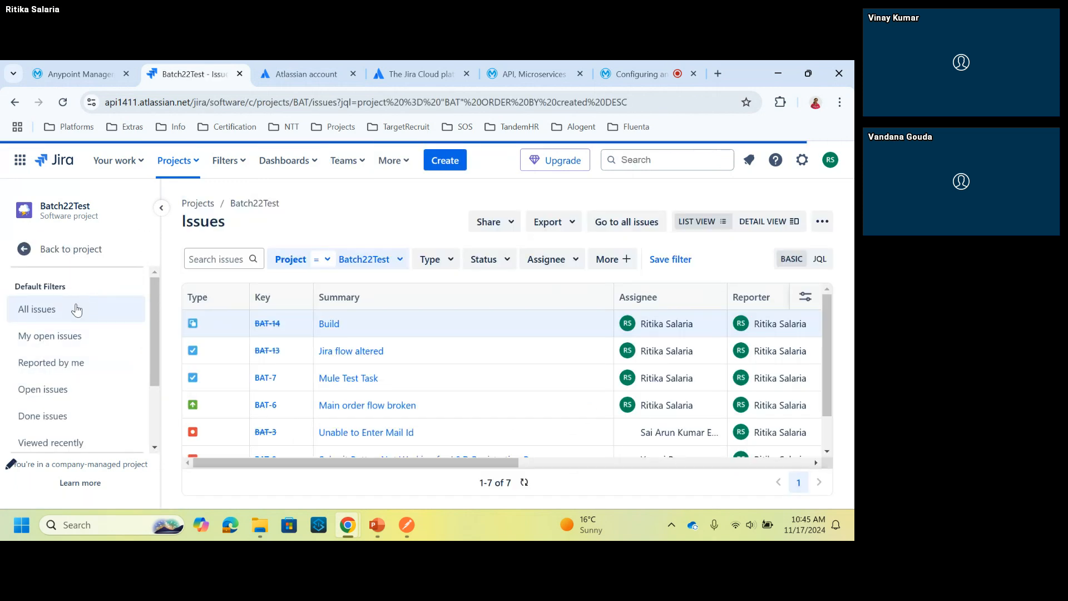
click(78, 309)
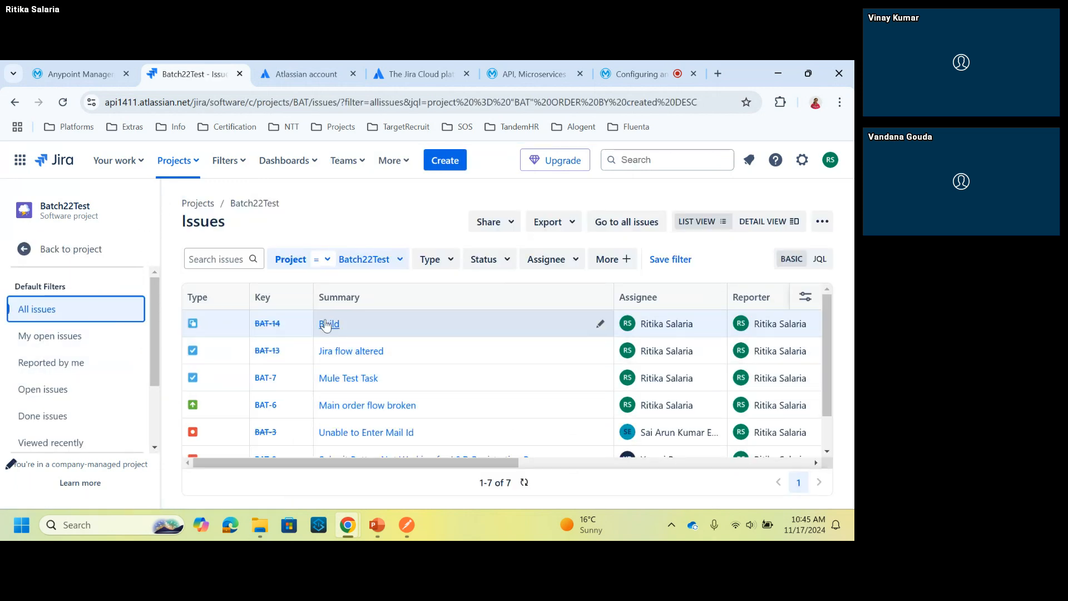
click(337, 352)
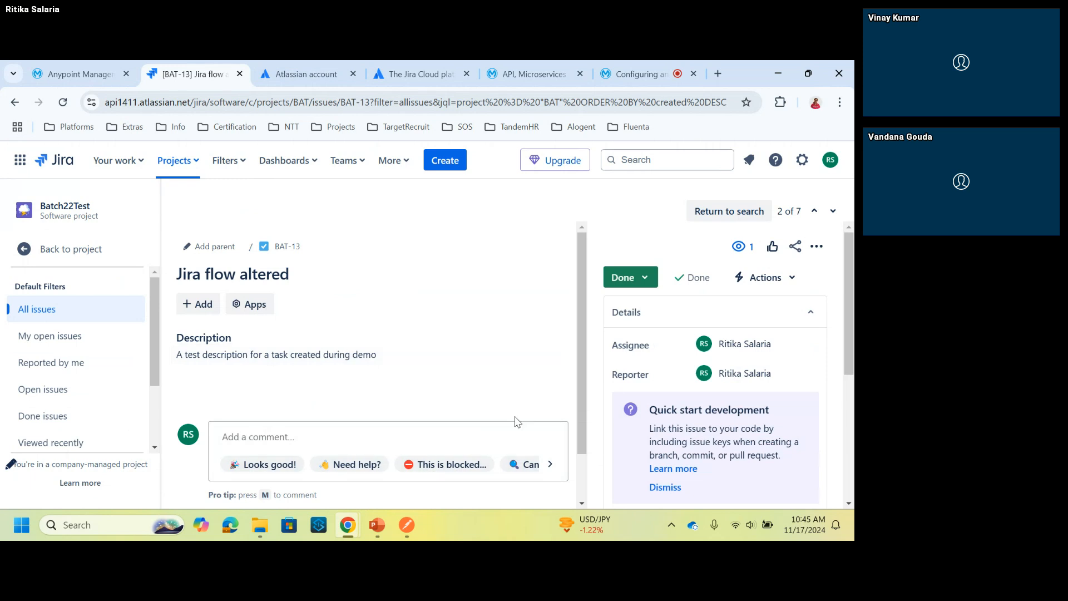
Step: Add and save the comment "new rule set test" on issue BAT-13
click(412, 436)
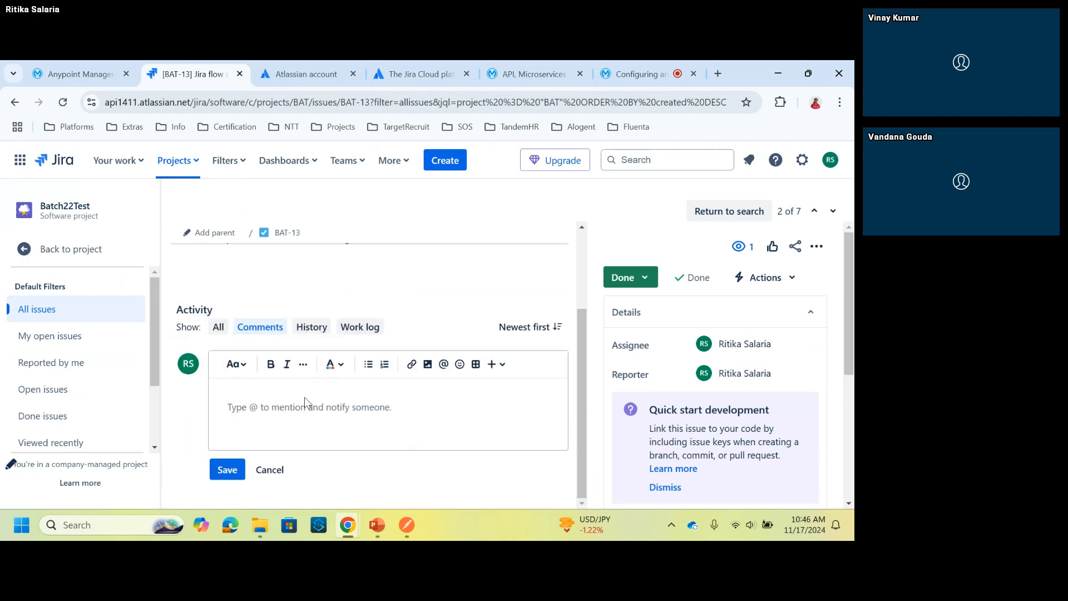
text(ne)
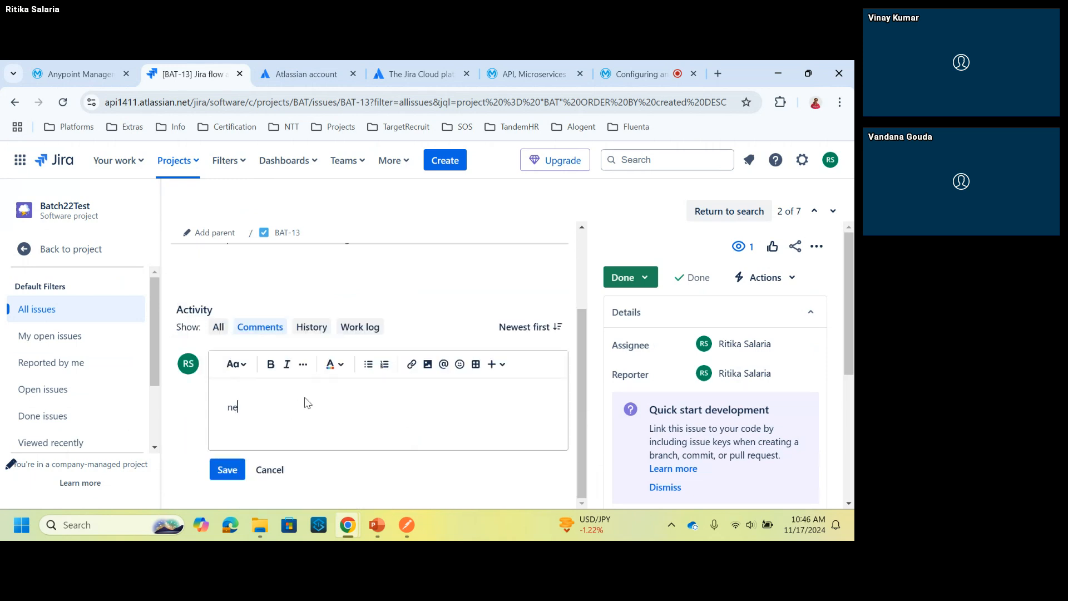
text(w rule set test)
click(227, 470)
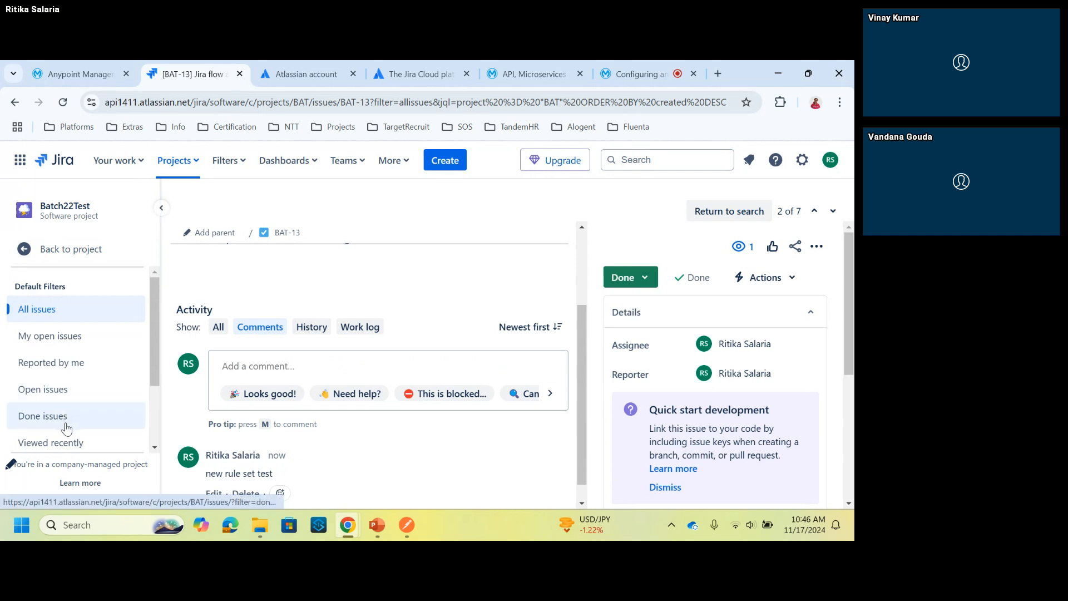
scroll(68, 428, down, 1)
Step: Switch to Anypoint Runtime Manager and reload the logs of the demo-jira-meetup application
click(83, 74)
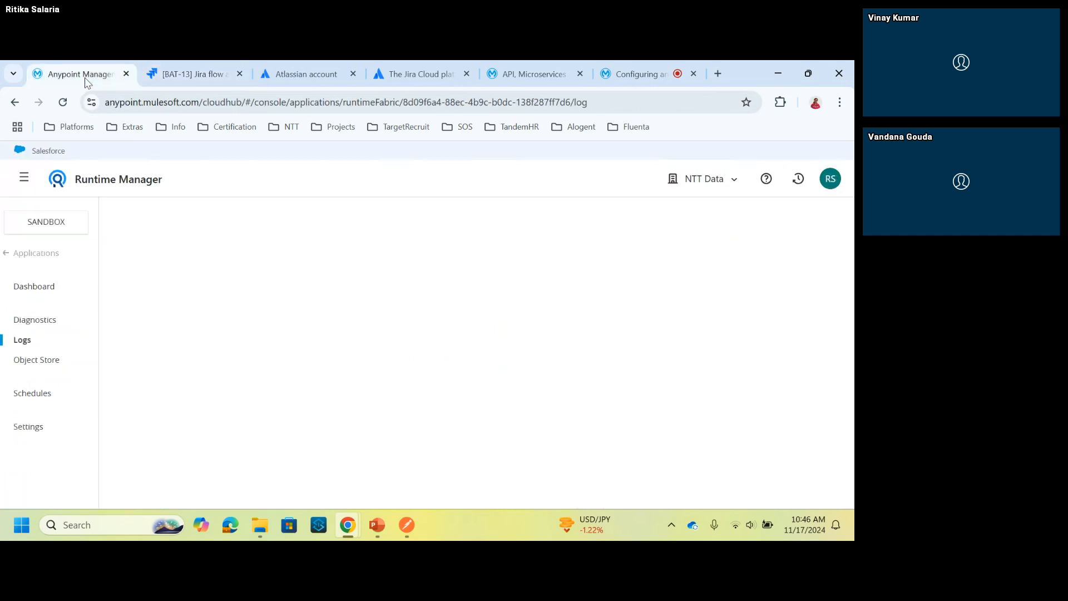
click(29, 427)
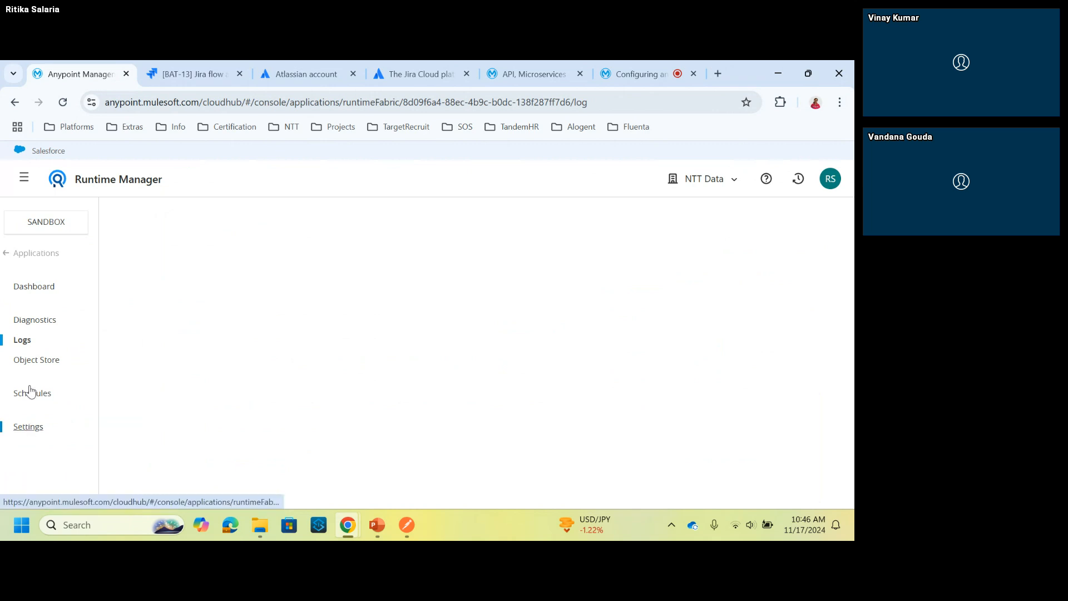
click(25, 348)
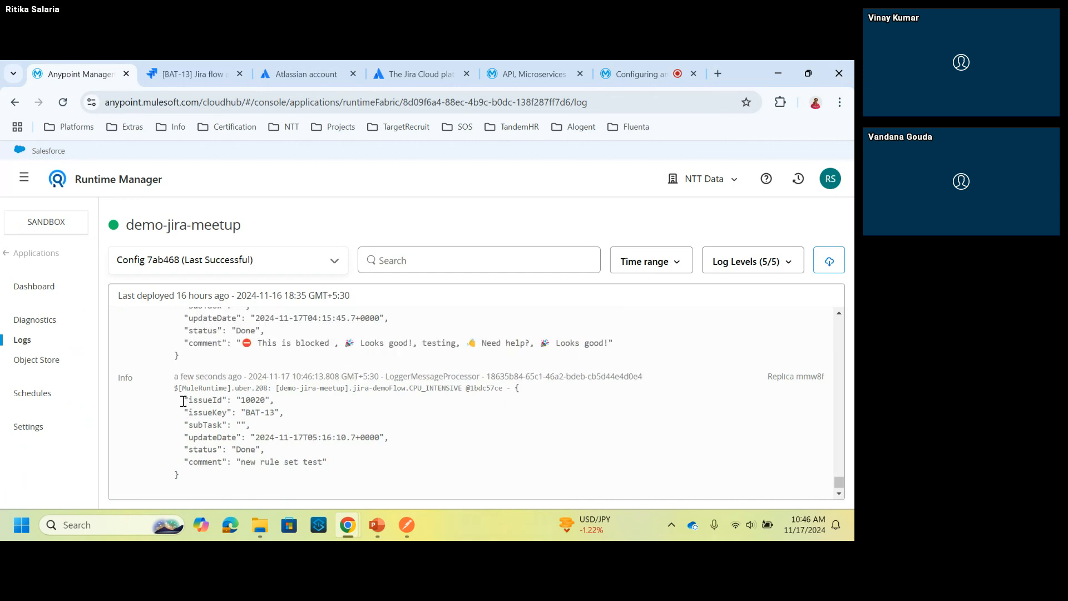
Step: Examine the issue key, comment and update date in the newest demo-jira-meetup log entry
drag(183, 400, 343, 462)
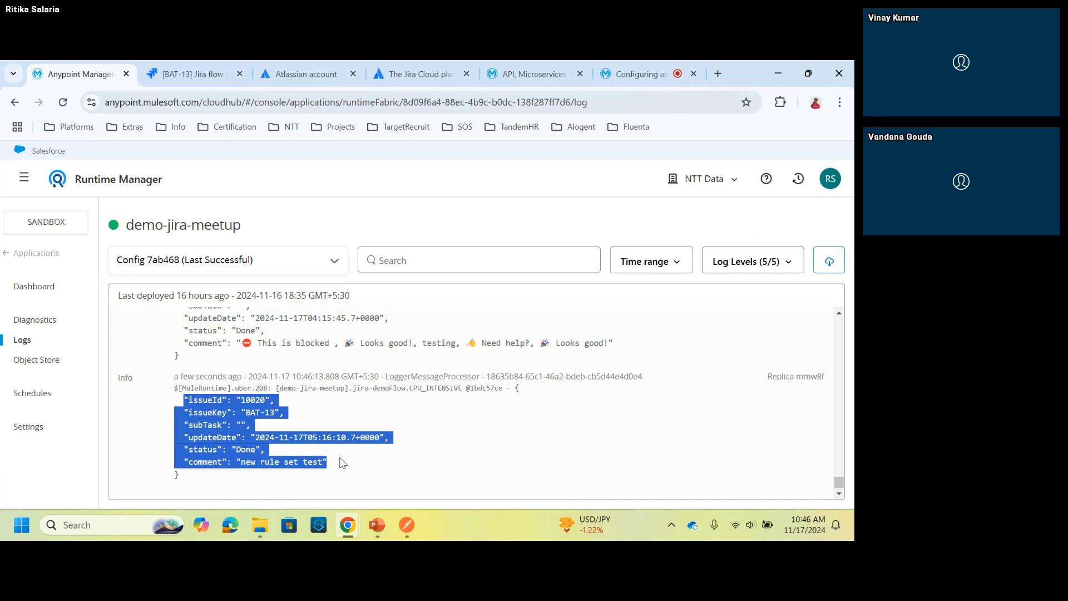
click(342, 463)
drag(246, 412, 276, 412)
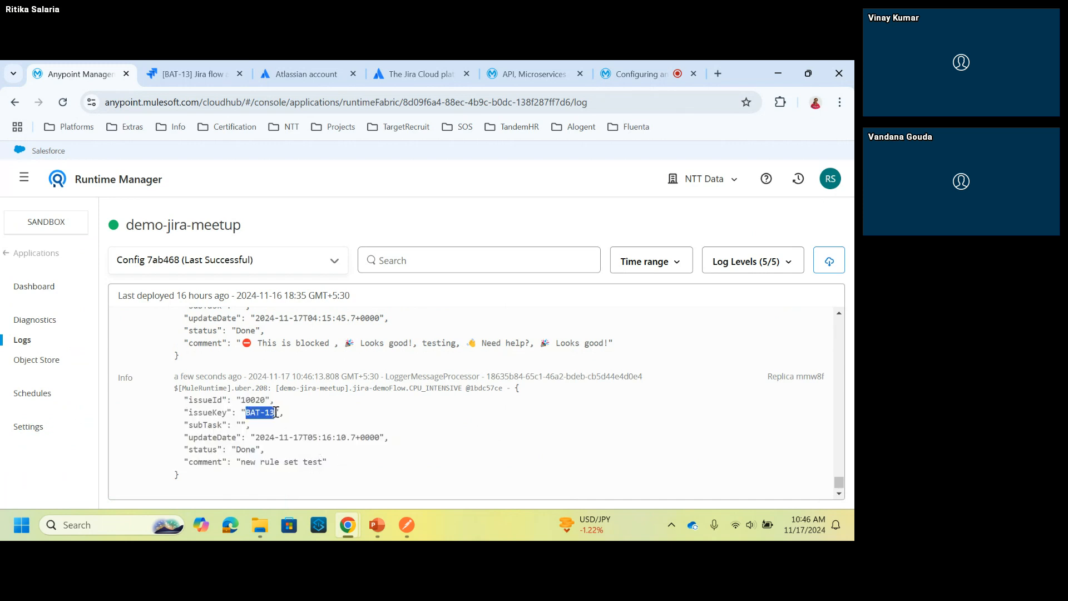
click(270, 436)
drag(243, 464, 323, 463)
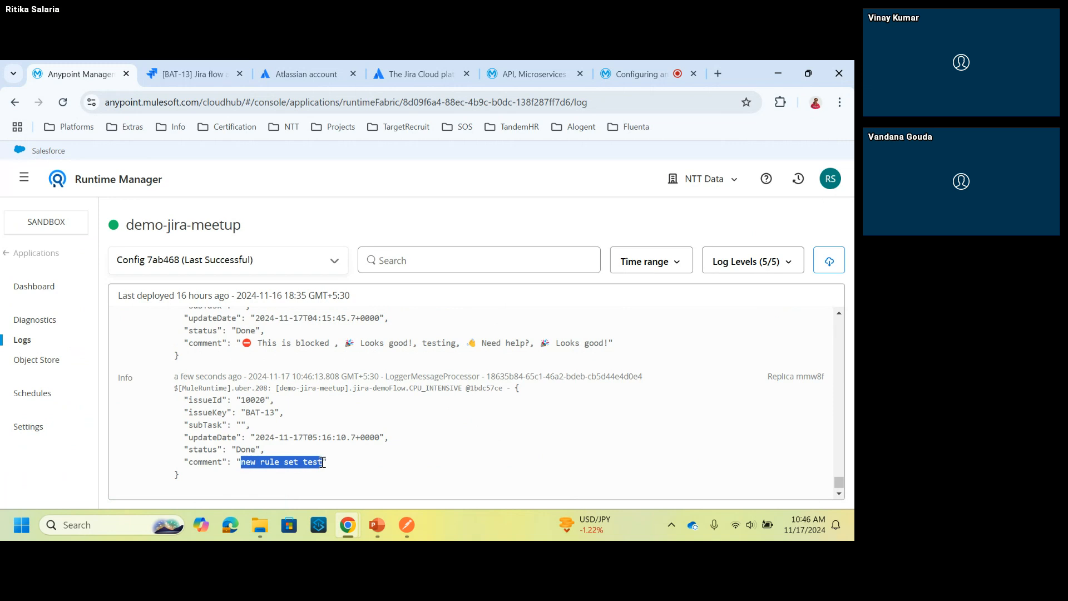
drag(254, 437, 385, 433)
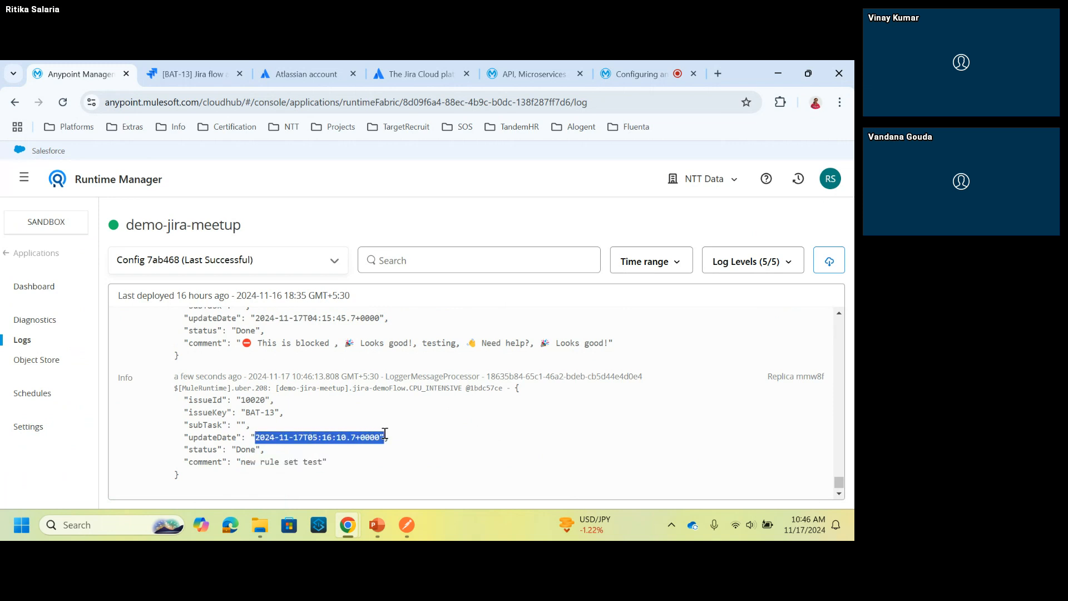
click(401, 440)
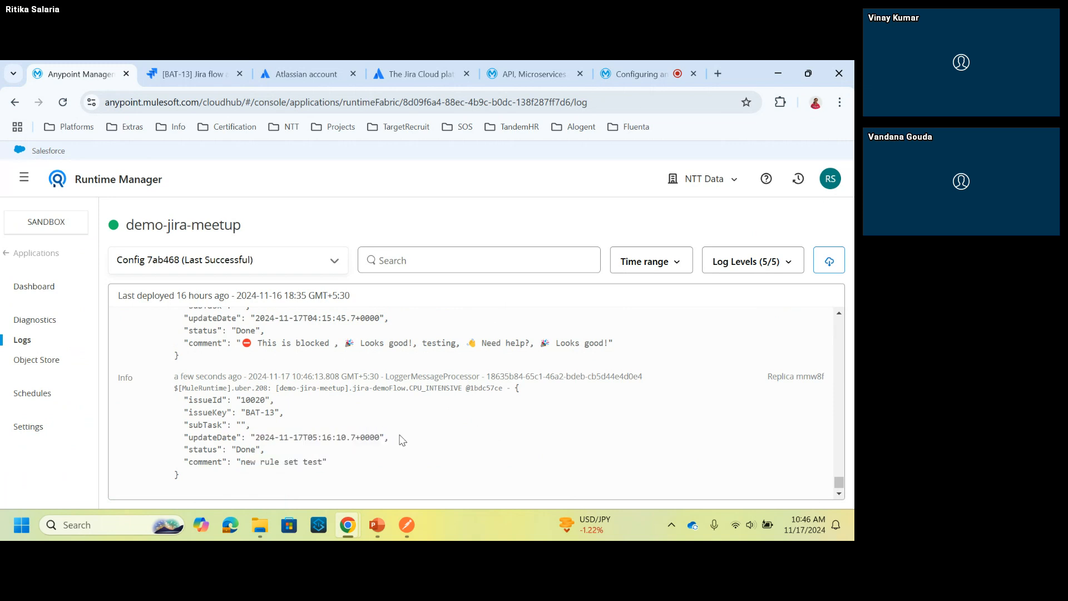
Step: Launch Anypoint Studio with the Meetup workspace
click(319, 526)
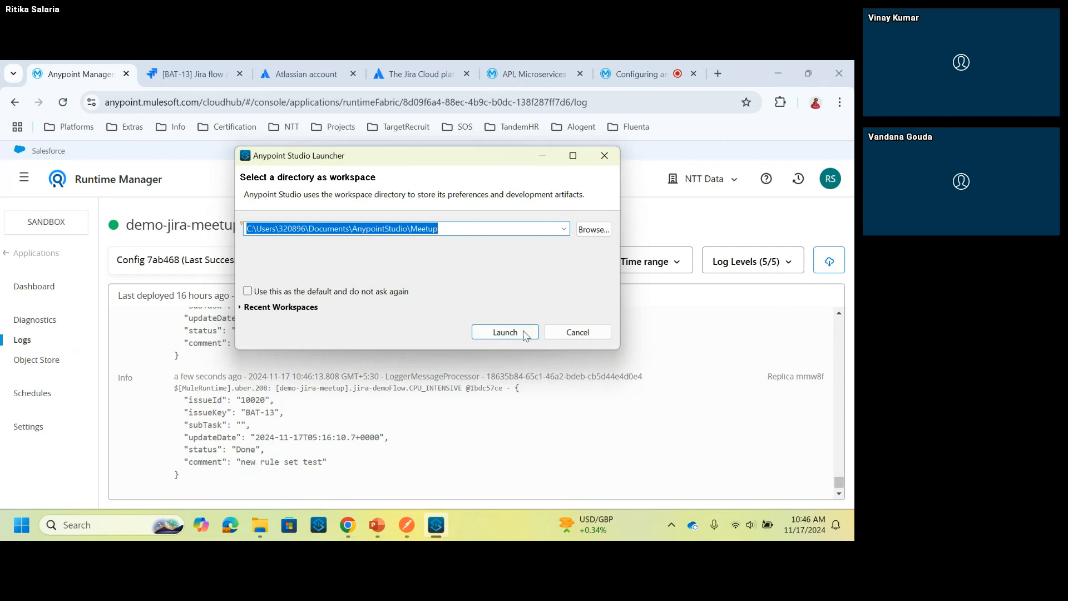
click(524, 333)
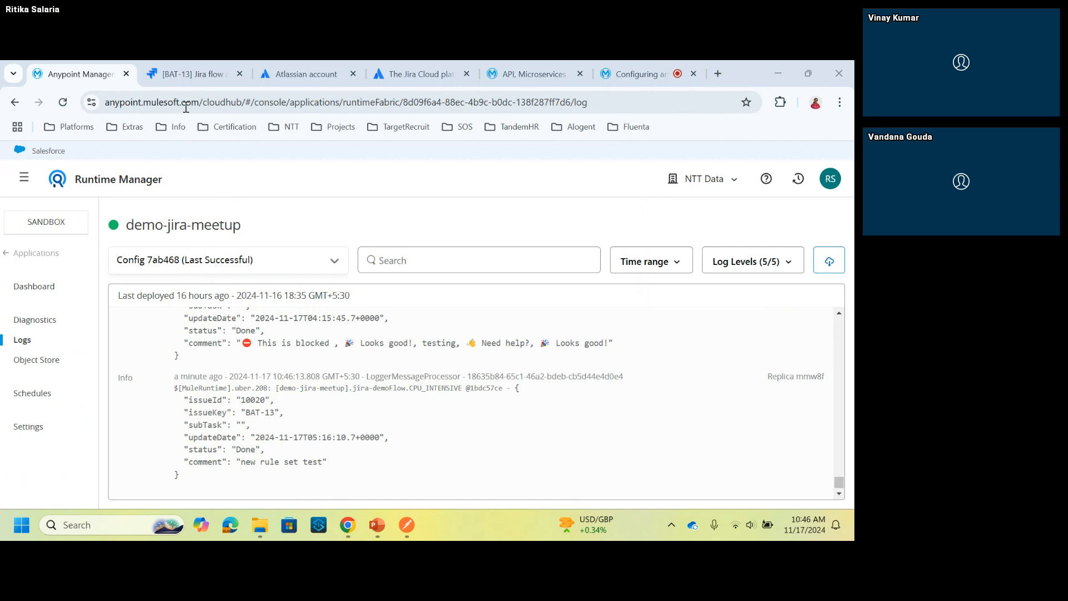
Step: Switch back to Jira and open the Batch22Test project's settings from issue BAT-13
click(184, 79)
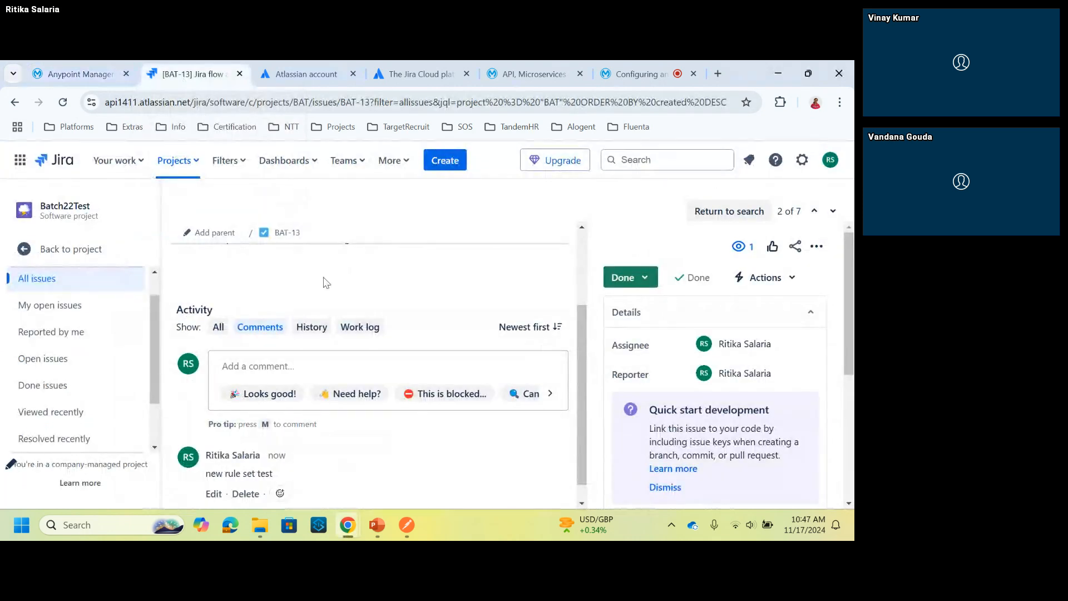
click(55, 248)
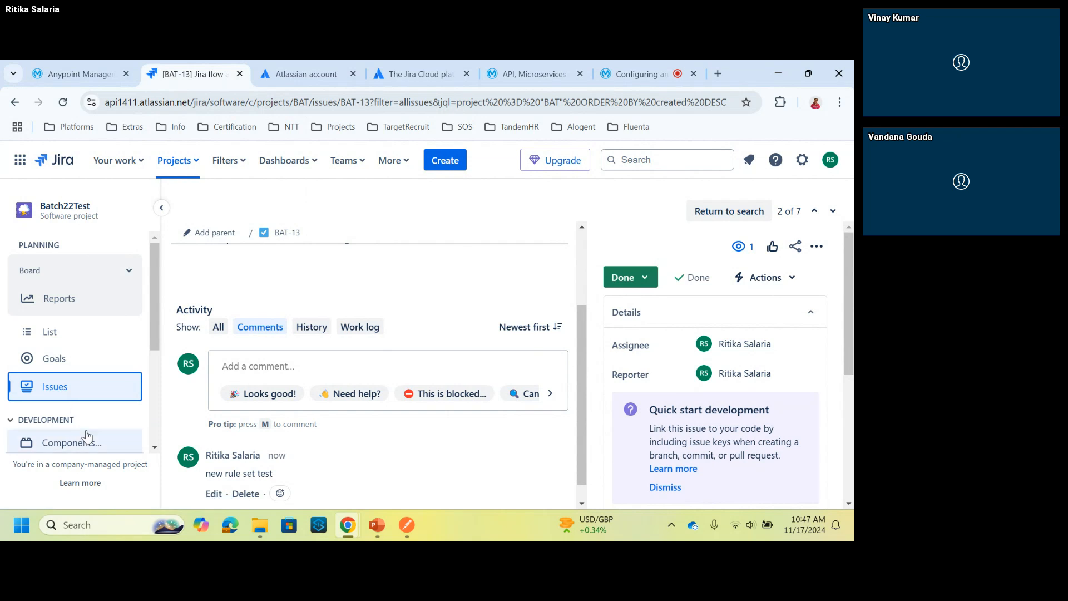
drag(151, 307, 150, 399)
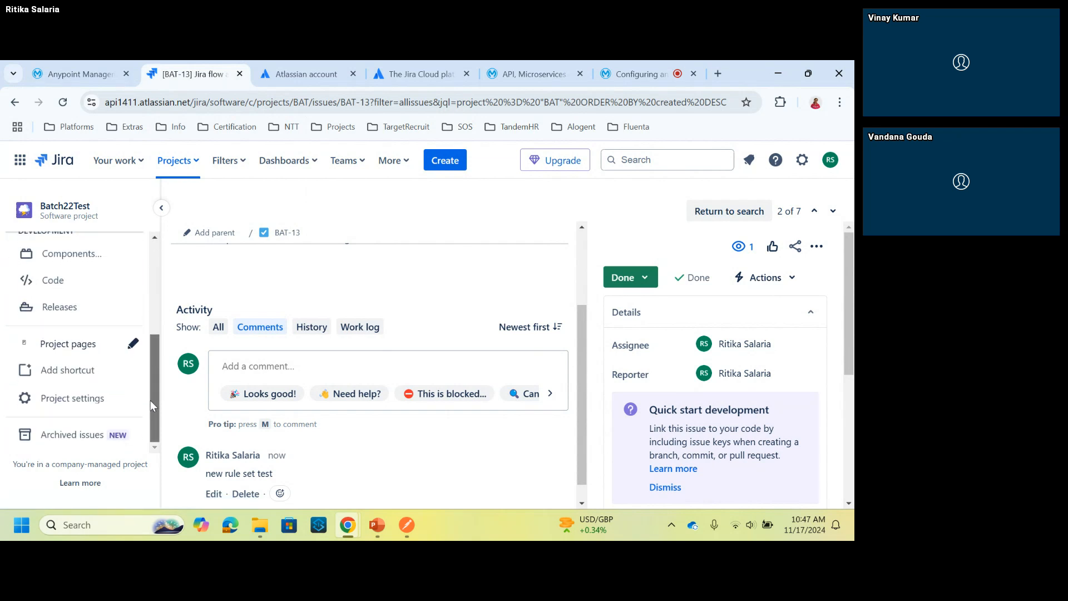
click(100, 400)
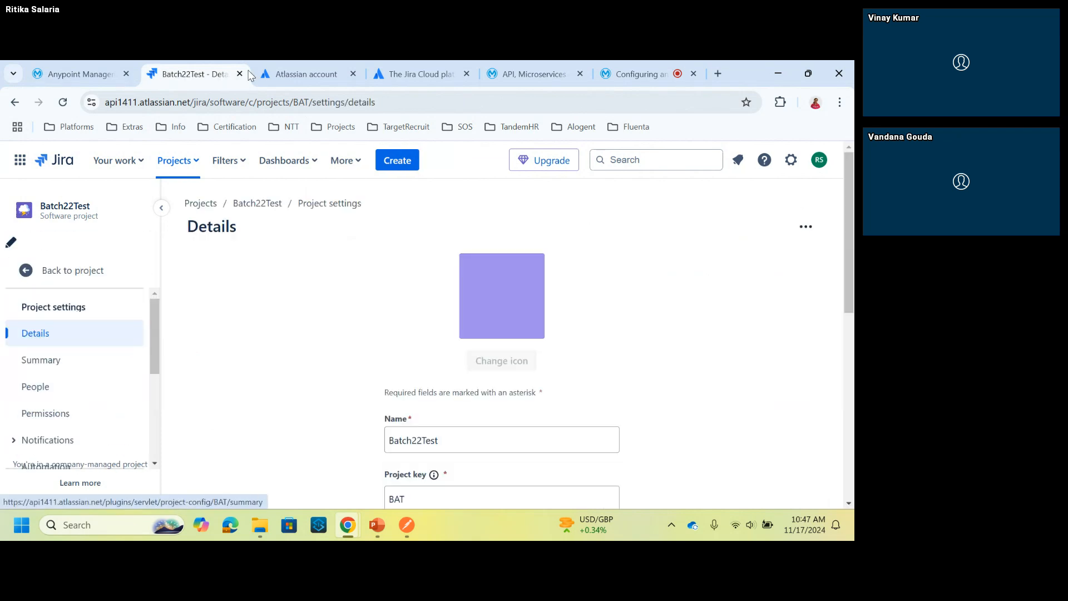
Step: Open the audit log of the mule_testing automation rule in the Batch22Test project settings
scroll(63, 401, down, 3)
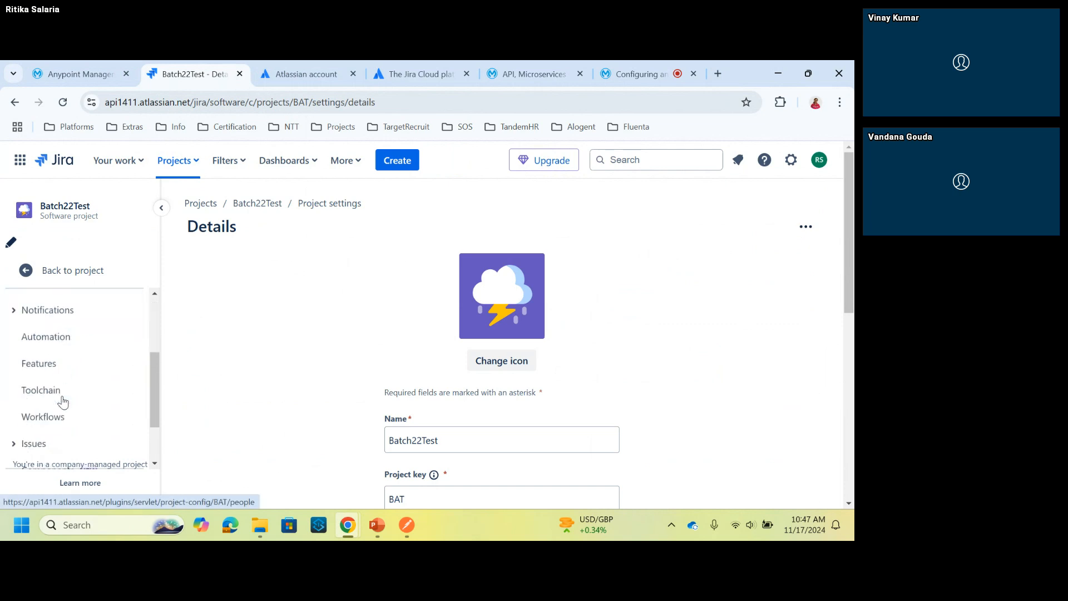
click(53, 337)
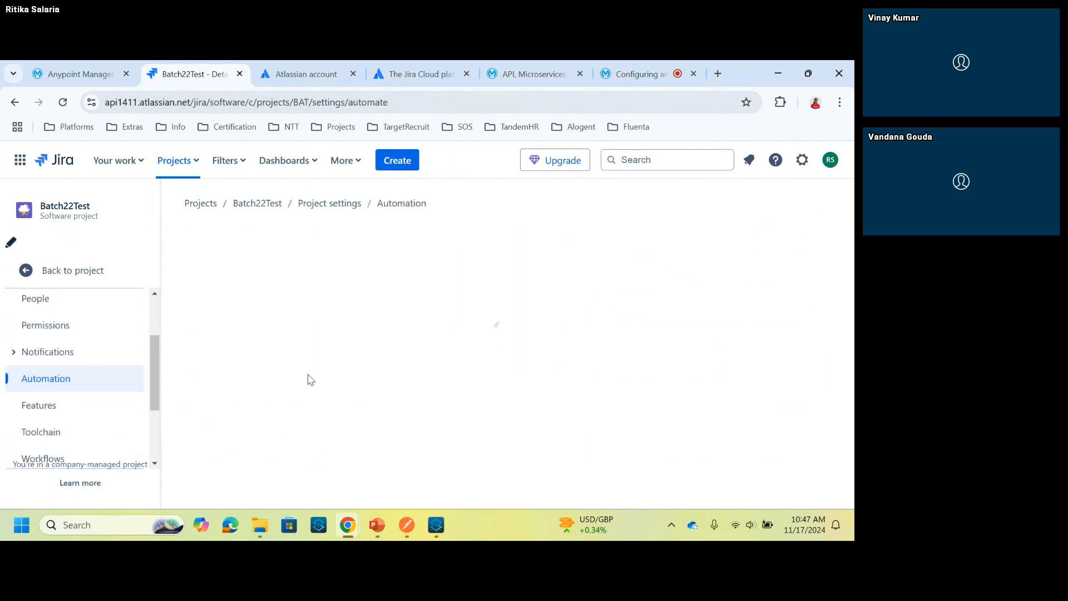
mouse_move(443, 535)
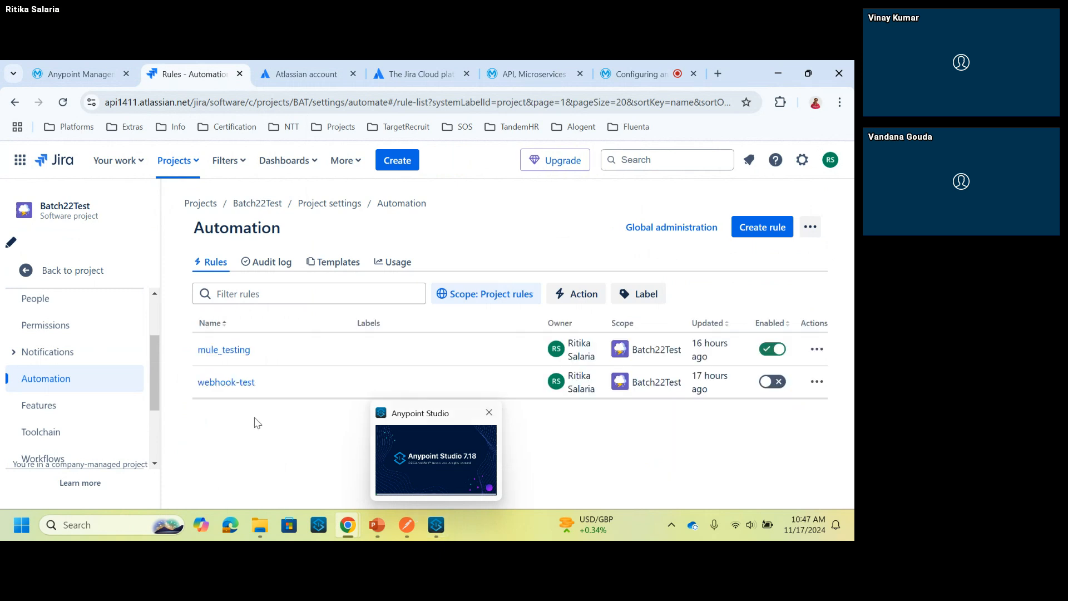
click(228, 350)
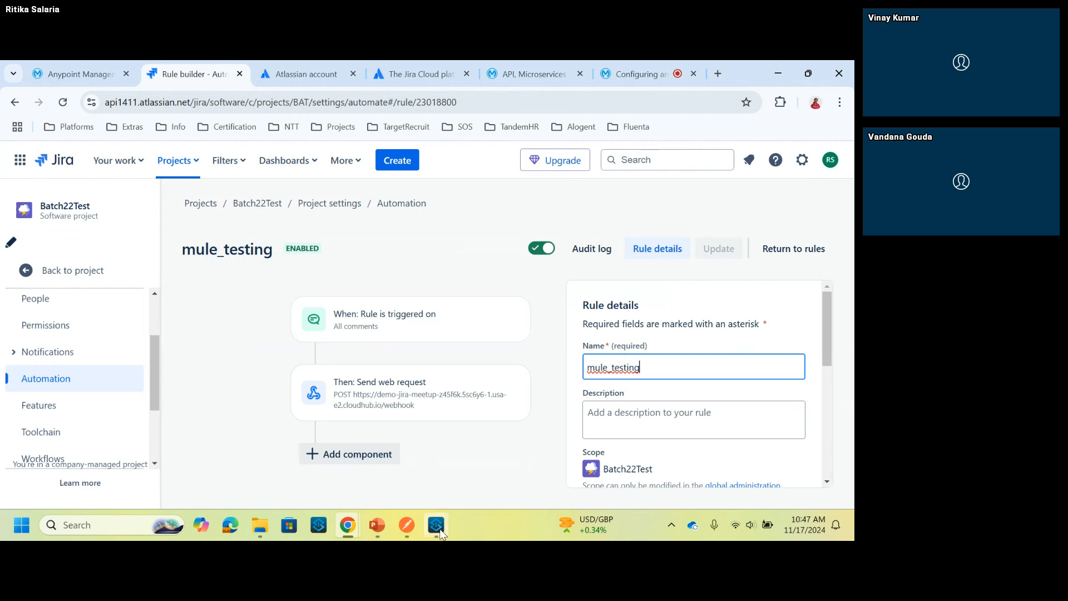
click(585, 249)
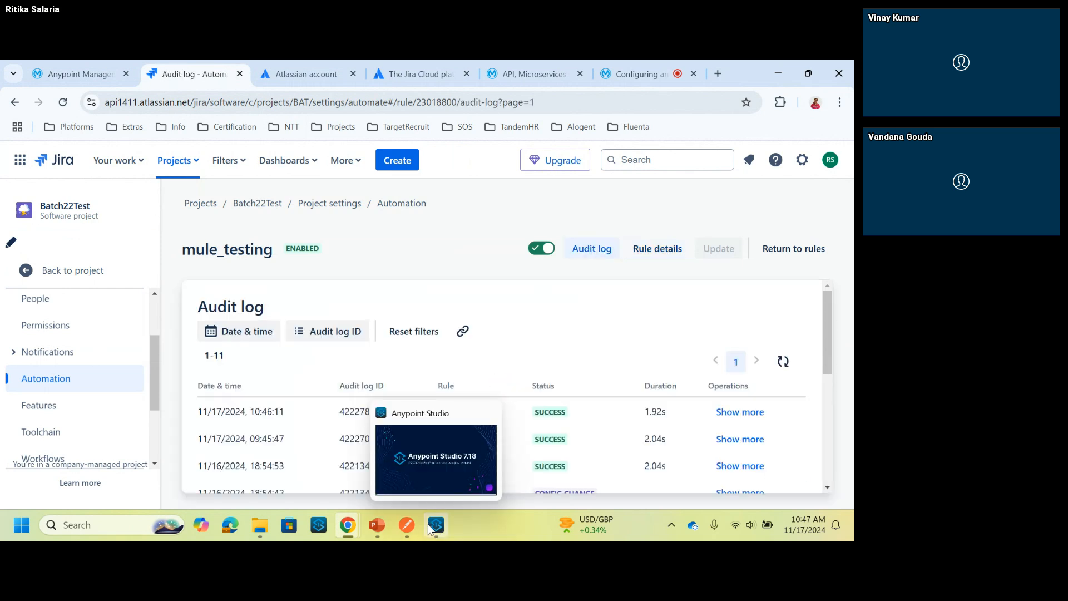
Step: Expand the newest mule_testing audit log entry and examine its action details and associated issue
scroll(244, 381, down, 1)
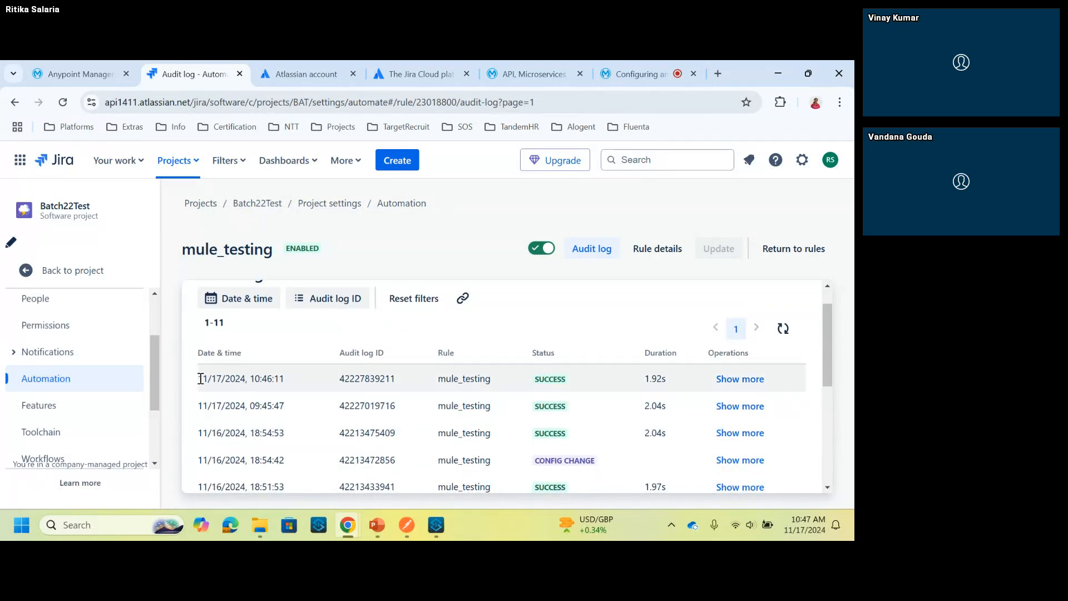
drag(199, 383, 289, 383)
click(288, 381)
click(729, 380)
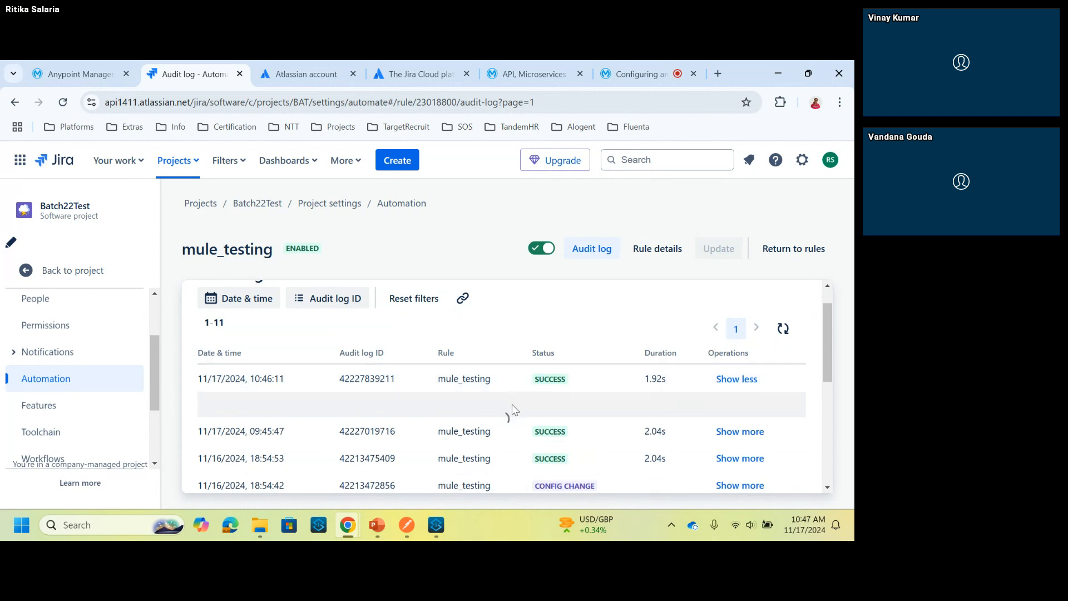
drag(665, 440, 613, 440)
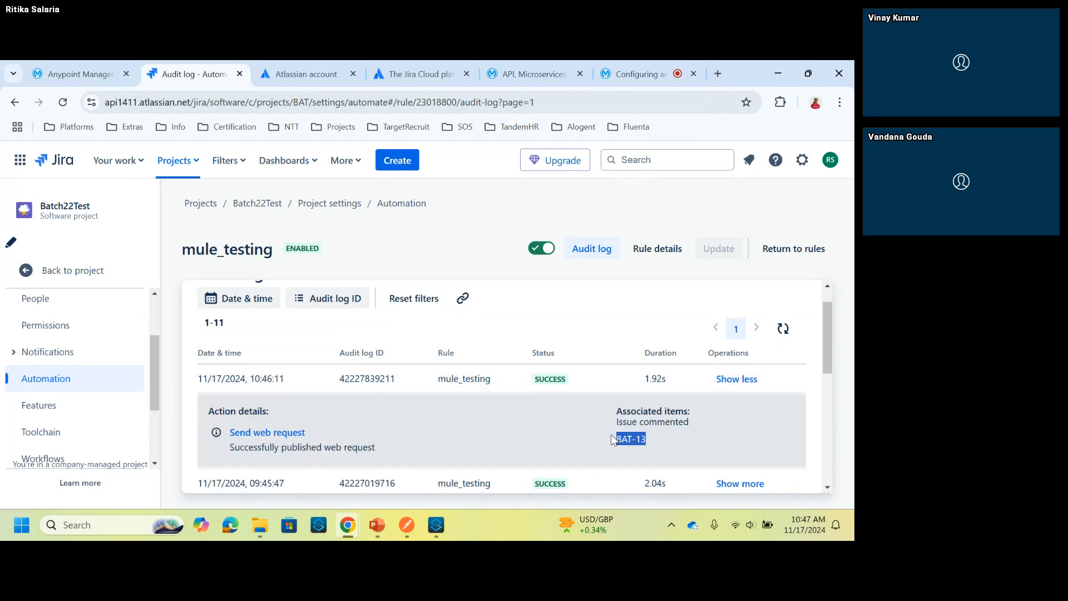
click(523, 437)
scroll(475, 429, down, 1)
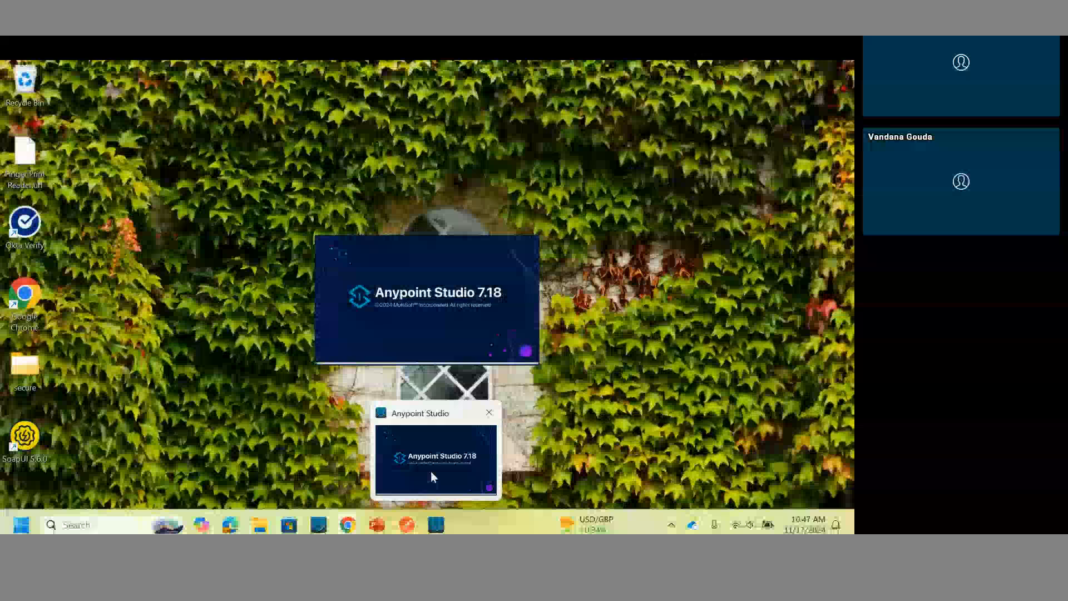
Step: Switch to Anypoint Studio and show create-issue-flow's request payload transform in an enlarged properties view, dismissing the updates notice
click(432, 473)
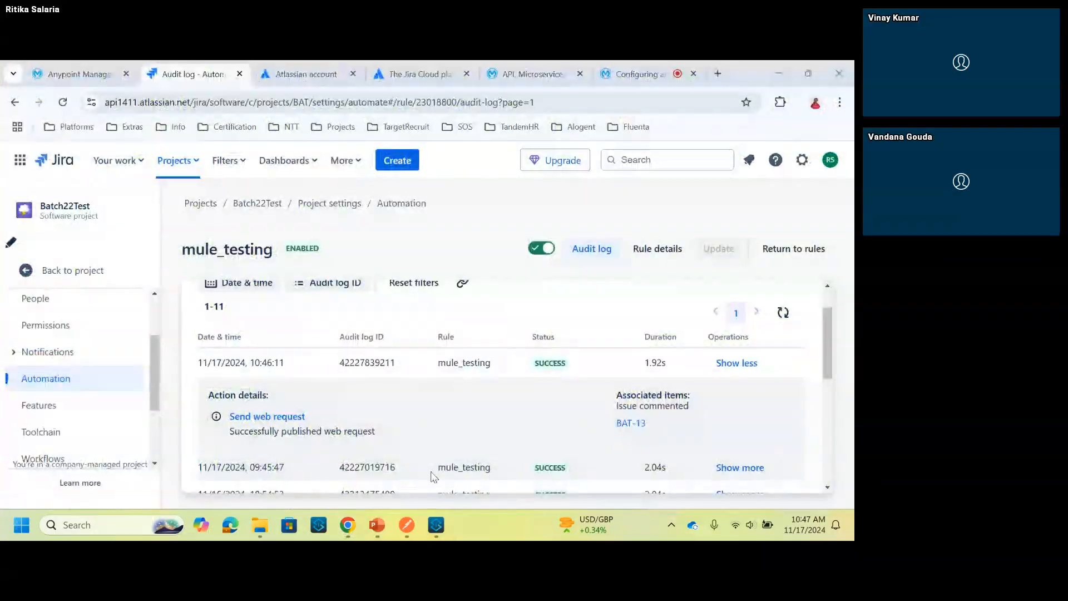
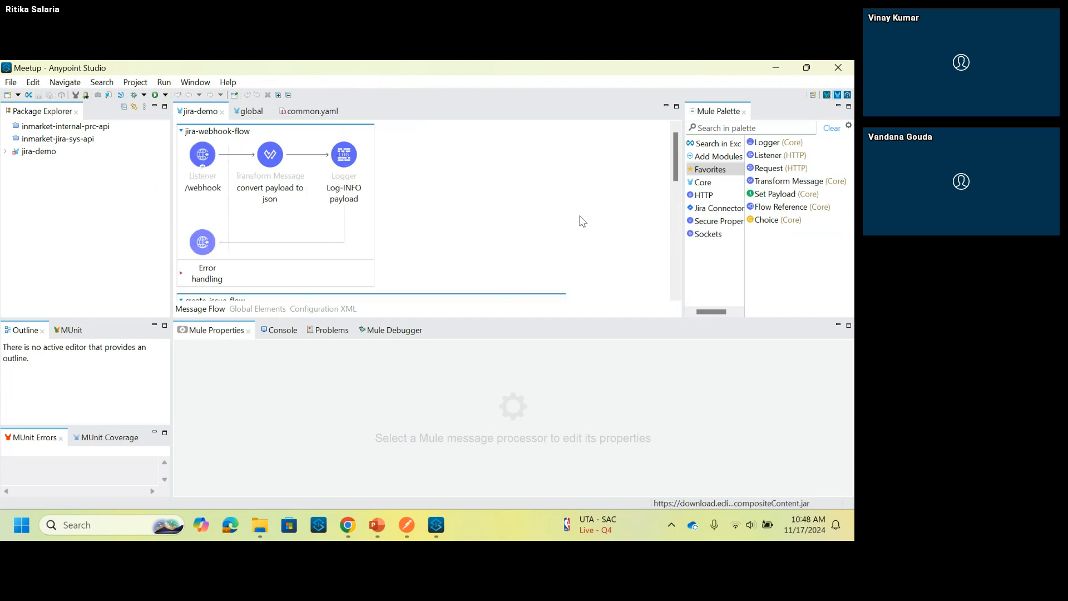
scroll(582, 221, down, 3)
scroll(582, 221, down, 10)
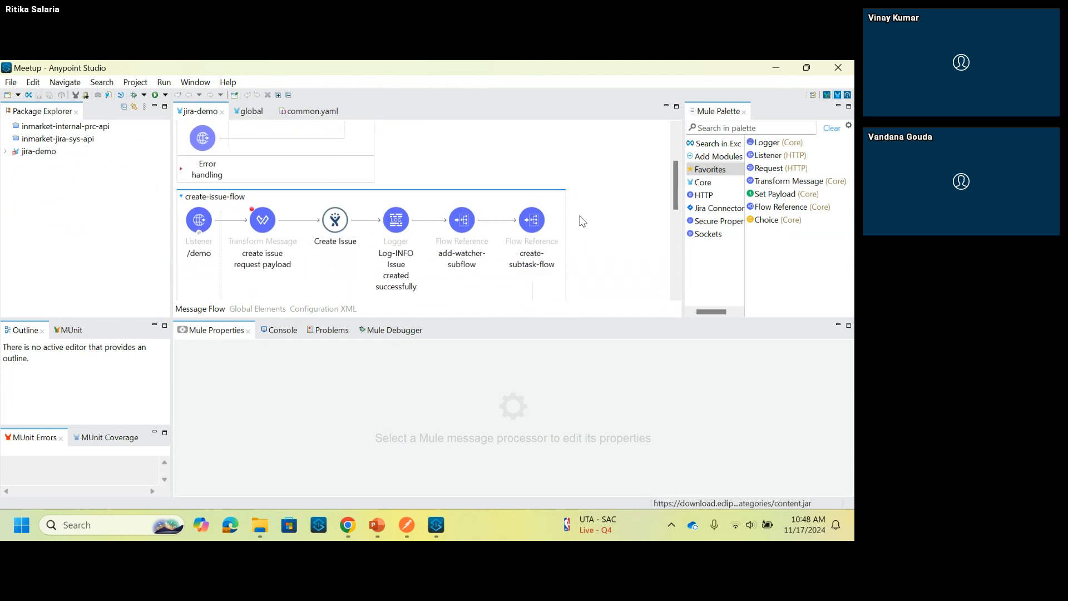
scroll(582, 221, down, 2)
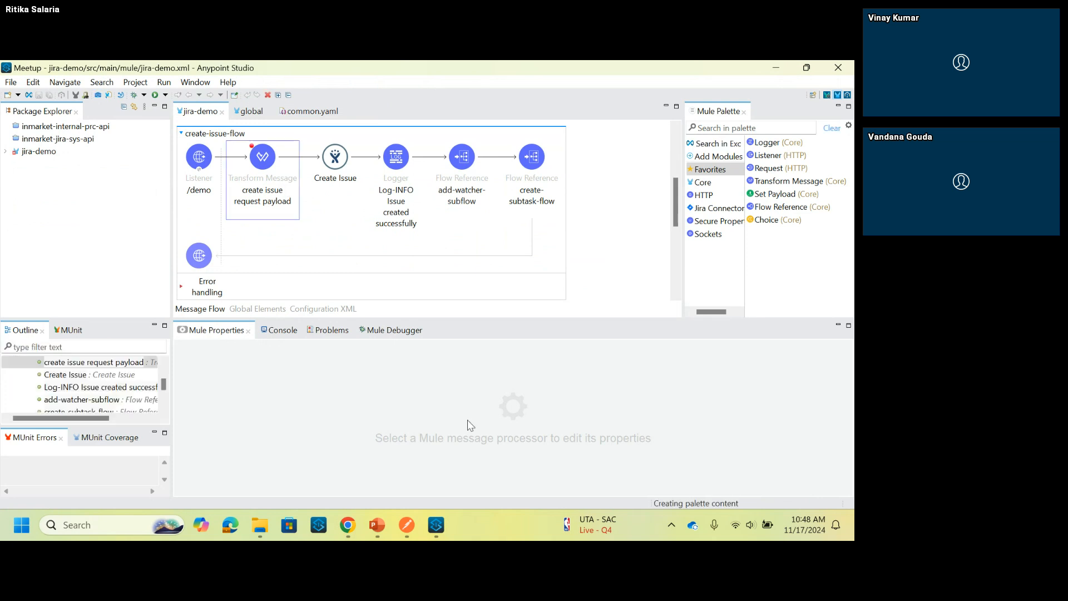
double_click(238, 332)
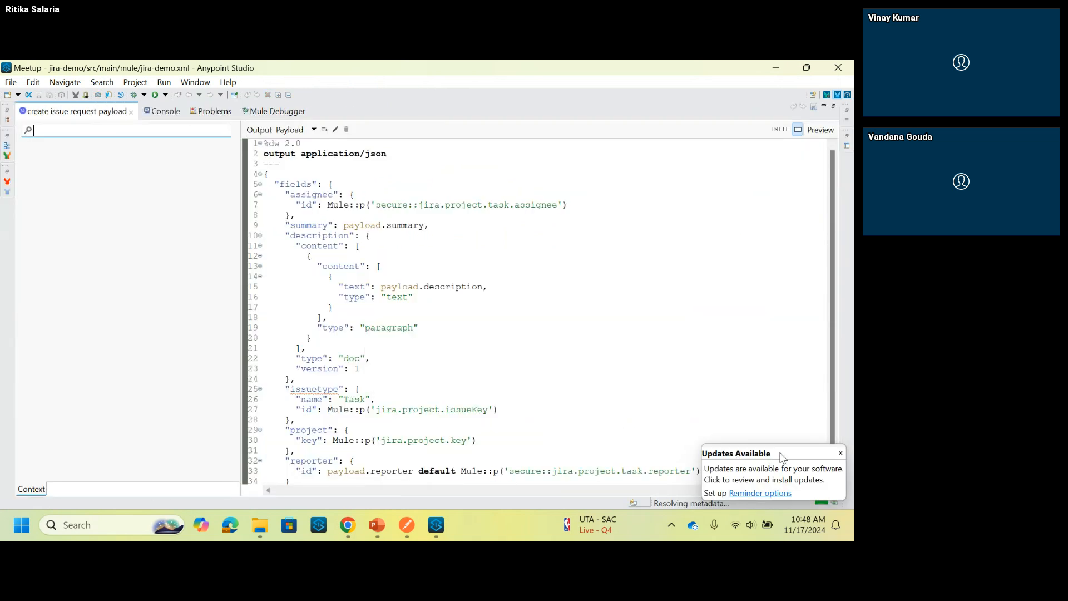
click(841, 453)
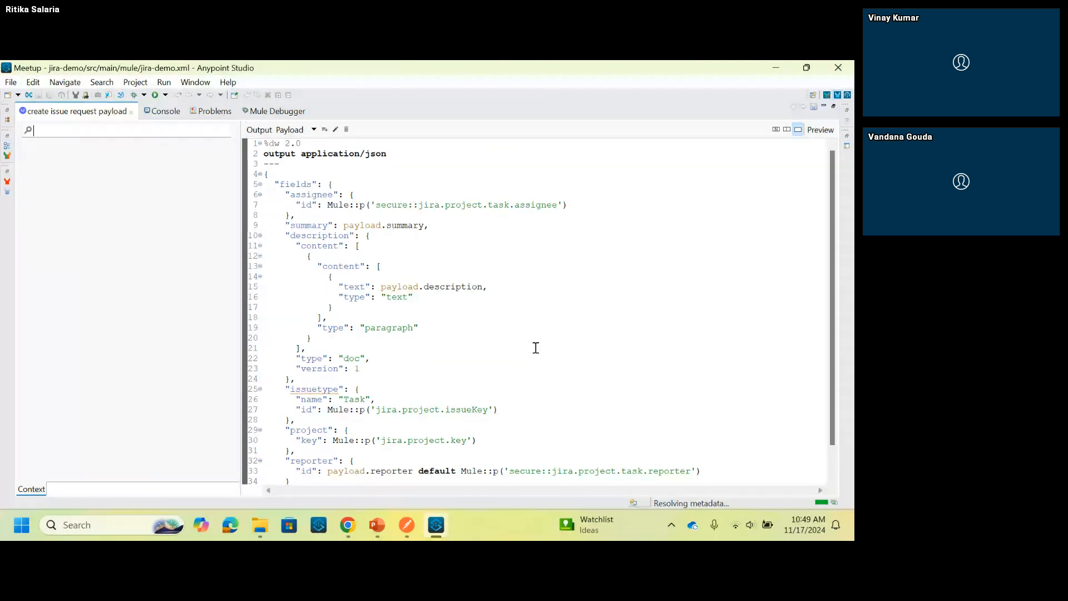
Step: Examine the assignee, summary and description mappings in the create issue request payload script
scroll(536, 348, down, 1)
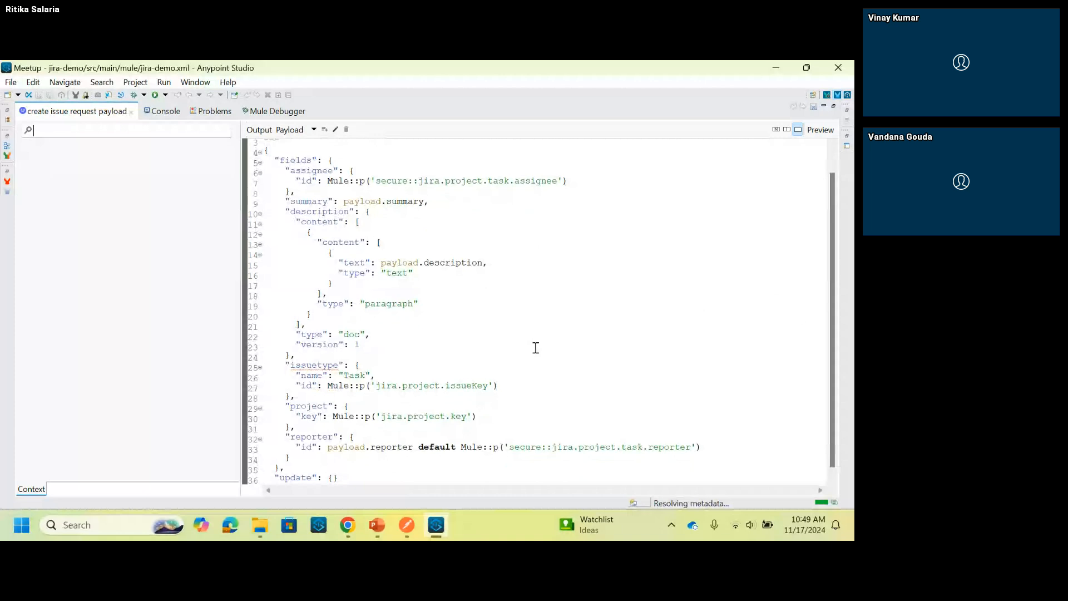
scroll(536, 348, up, 1)
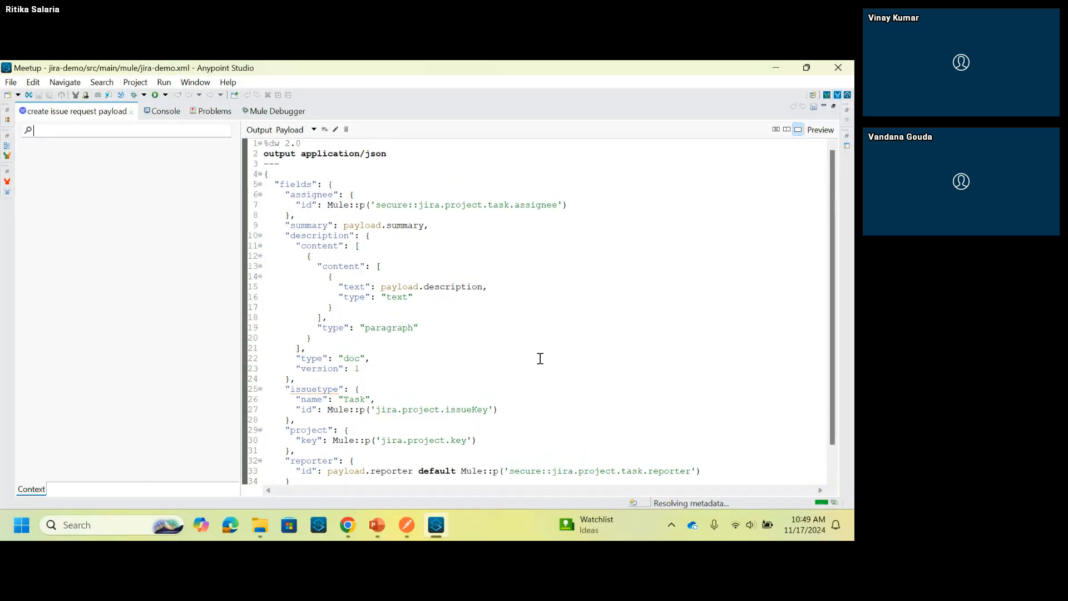
click(325, 207)
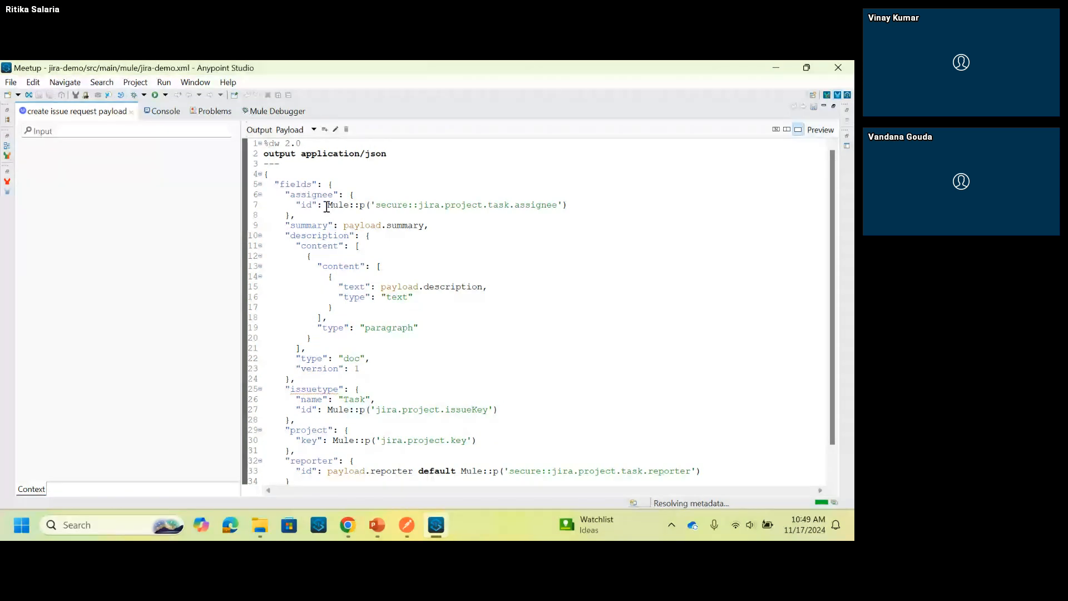
click(570, 204)
scroll(570, 204, down, 1)
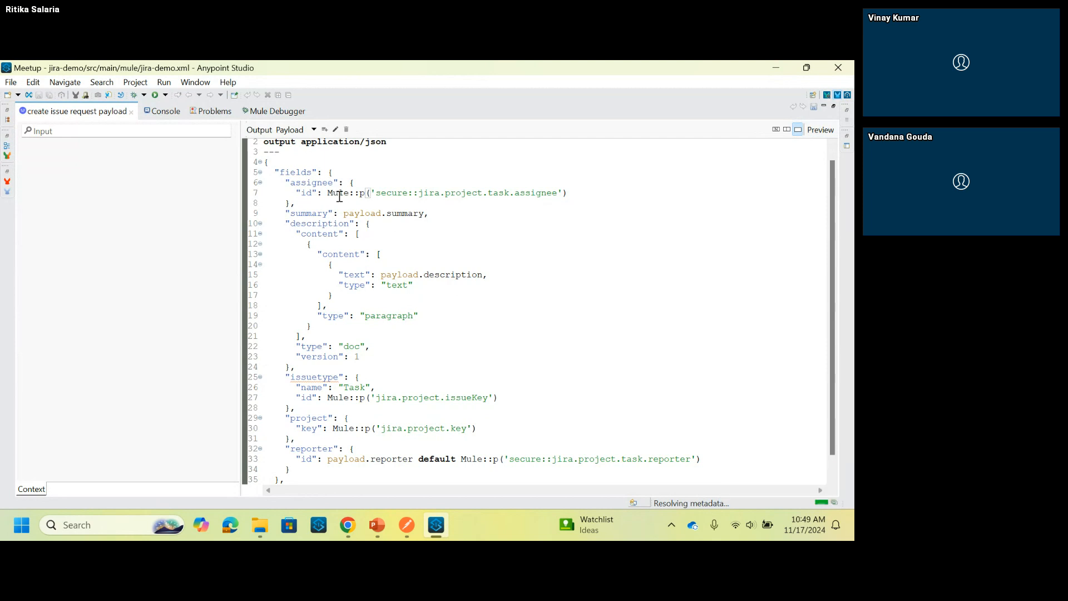
scroll(362, 199, down, 1)
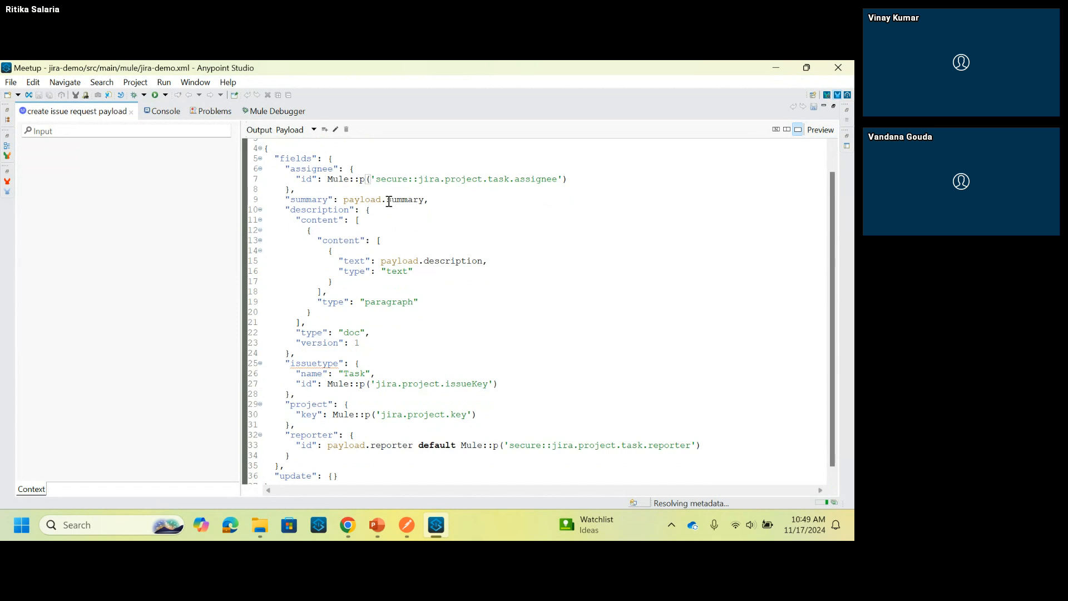
scroll(389, 201, down, 1)
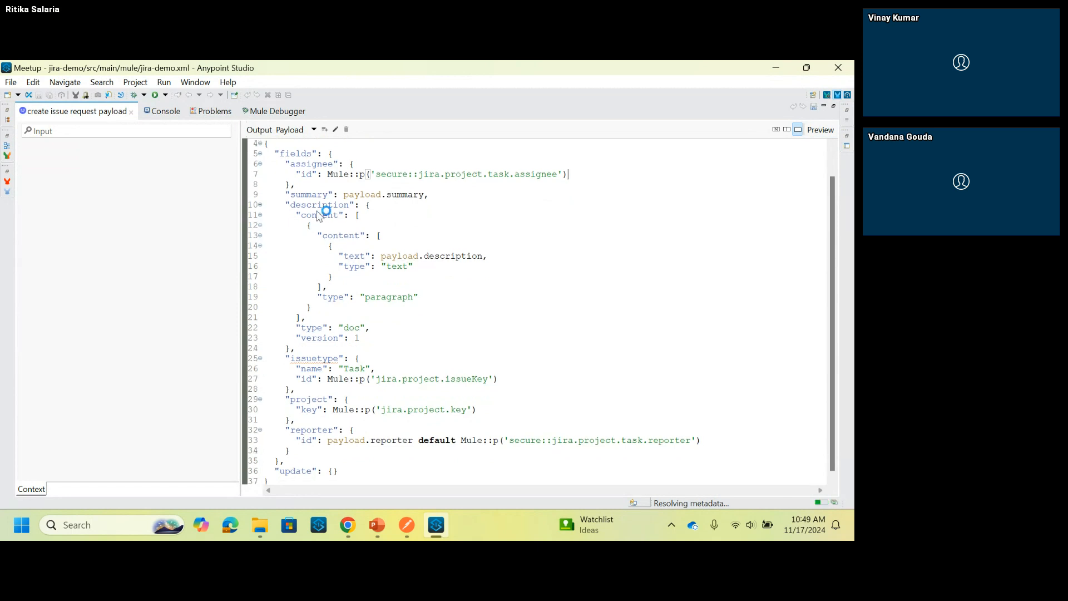
Step: Examine the issue type ID, project key and reporter ID with its default in the payload script
scroll(372, 303, down, 1)
drag(338, 378, 499, 378)
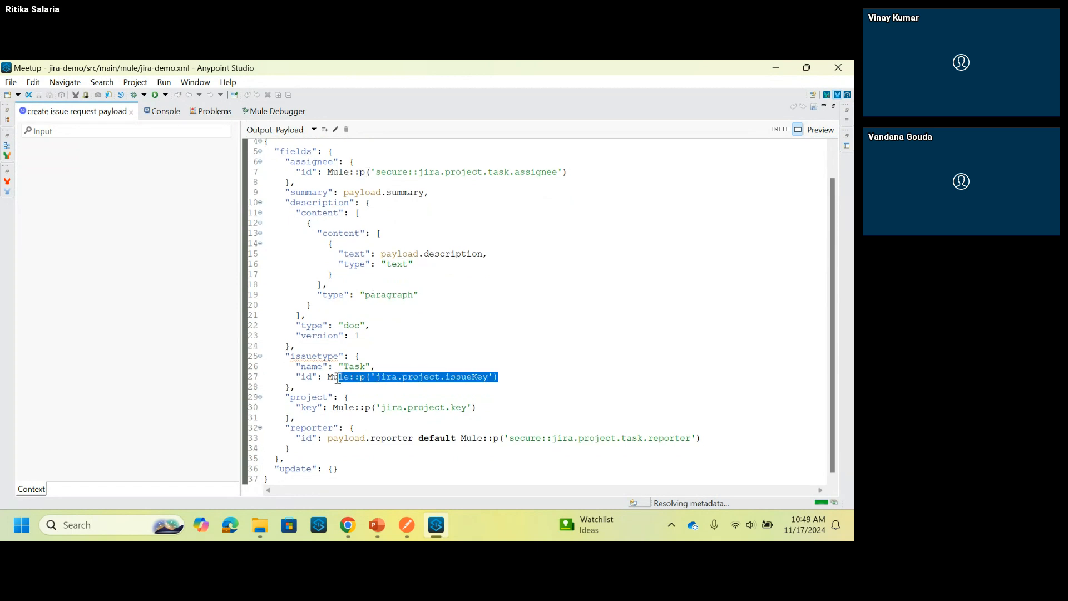
drag(337, 378, 328, 377)
click(330, 377)
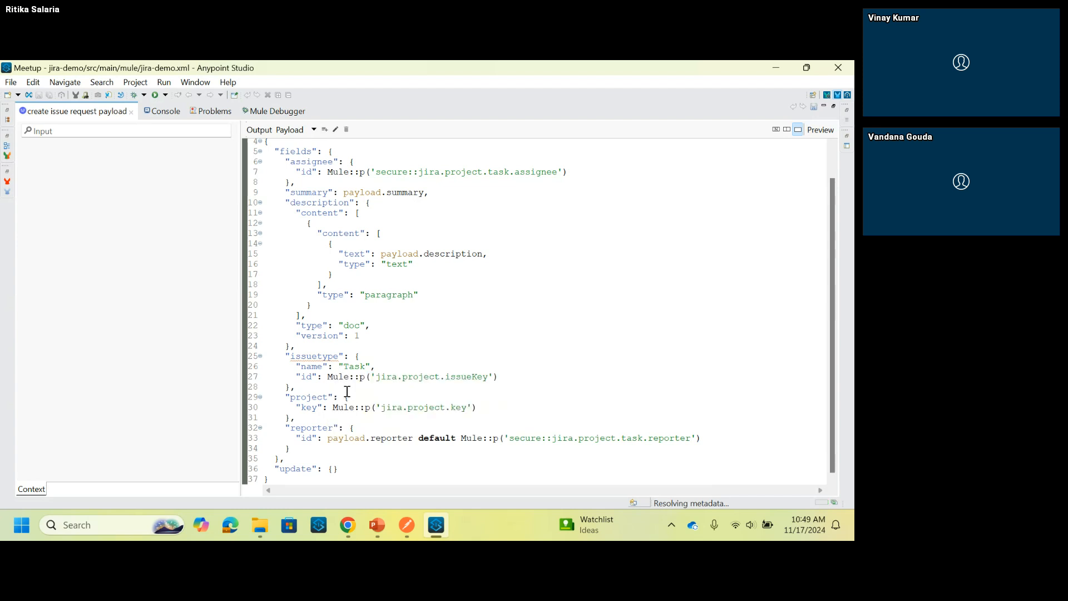
mouse_move(332, 407)
mouse_down()
mouse_move(482, 409)
mouse_move(333, 409)
mouse_up()
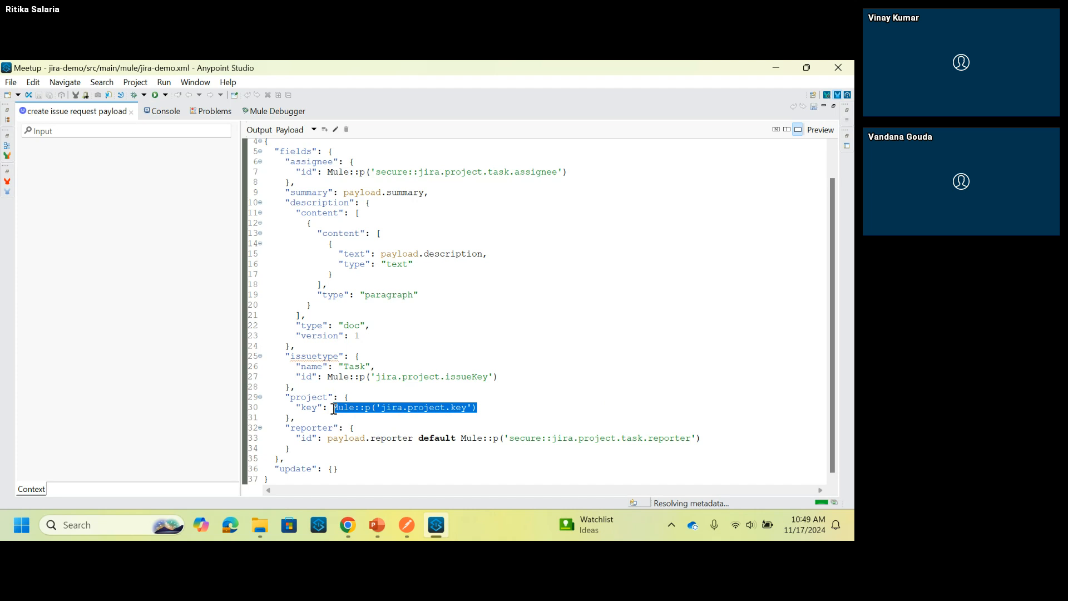
drag(327, 439, 701, 435)
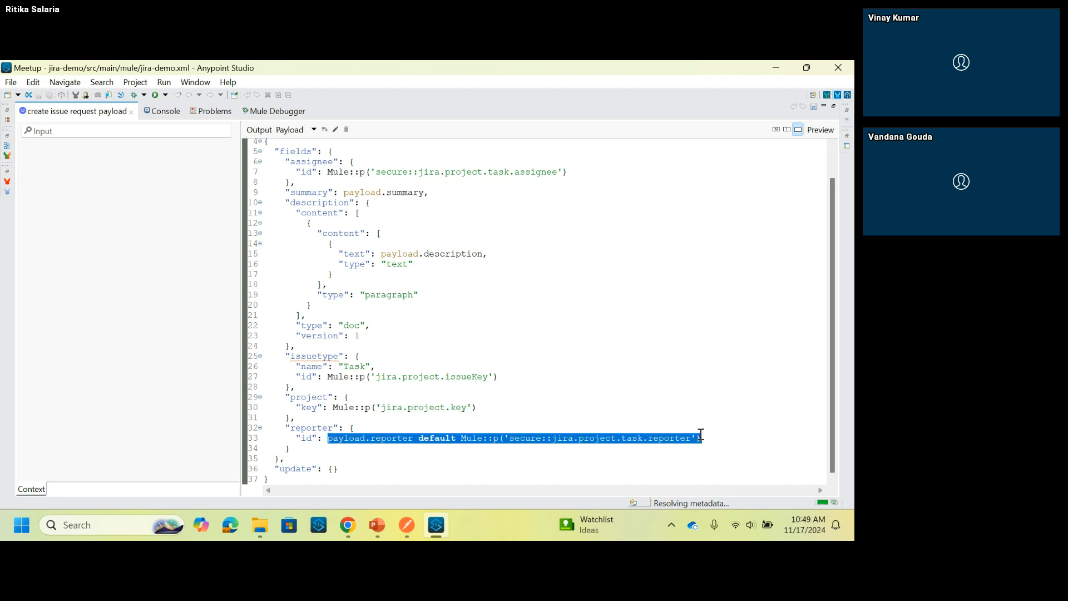
click(337, 452)
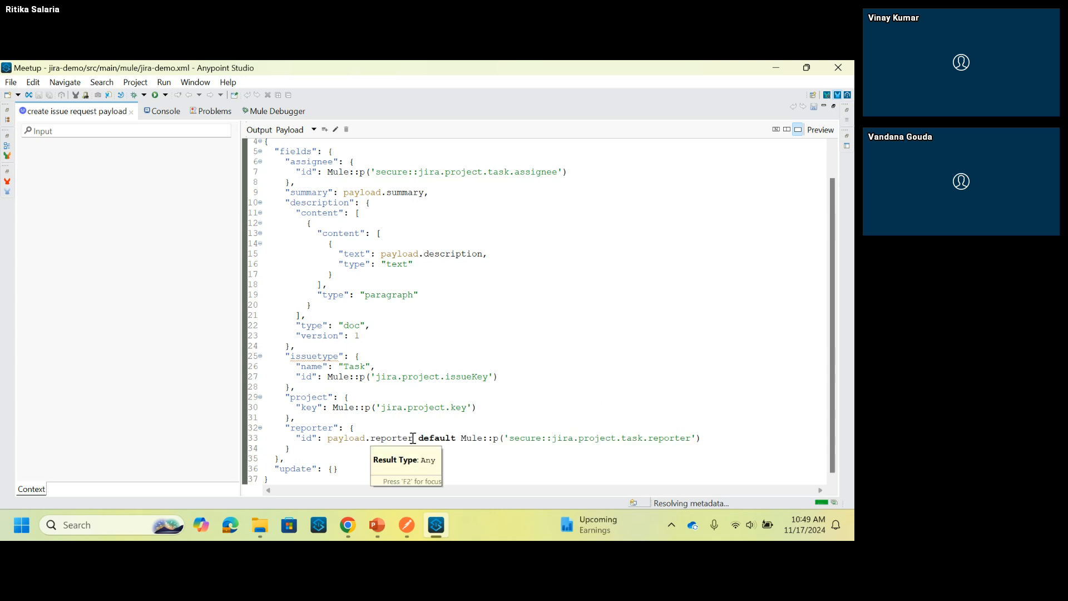
drag(458, 438, 708, 436)
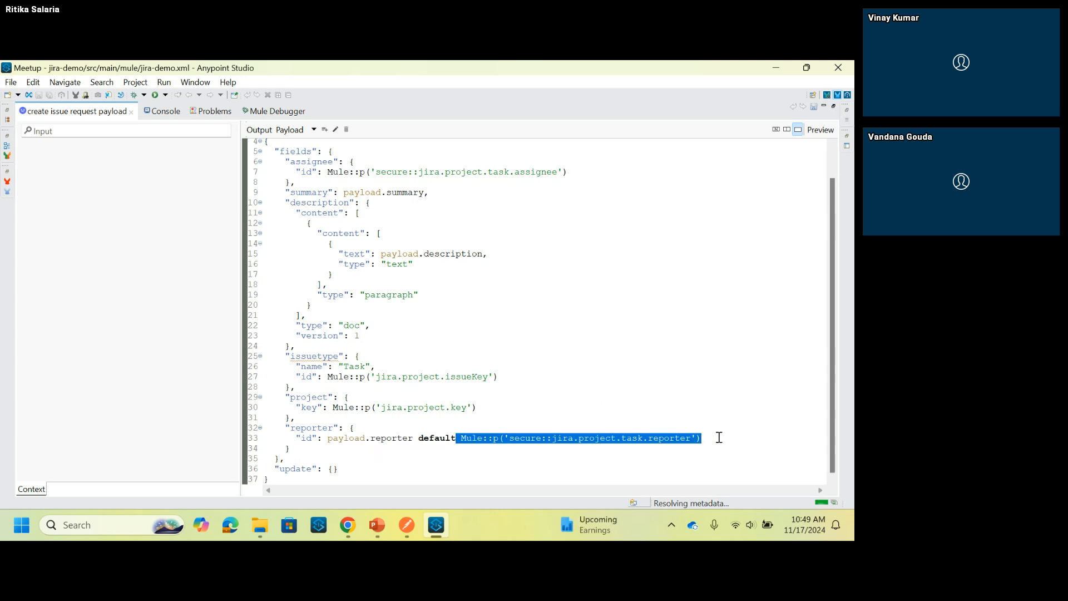
click(718, 438)
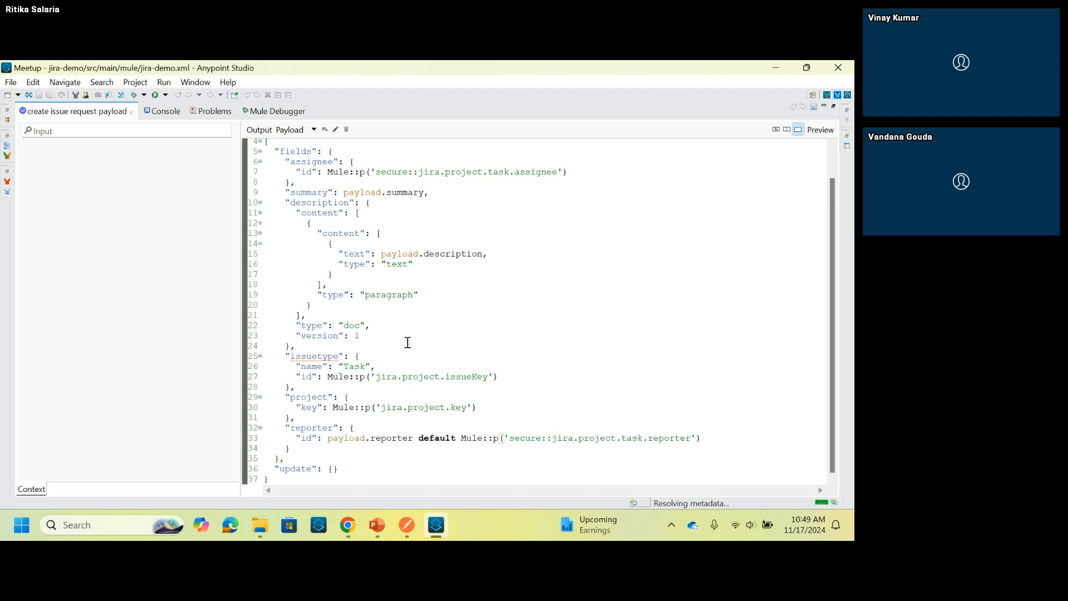
Step: Restore the normal workspace layout and open the Jira connector configuration used by the Create Issue operation
double_click(104, 114)
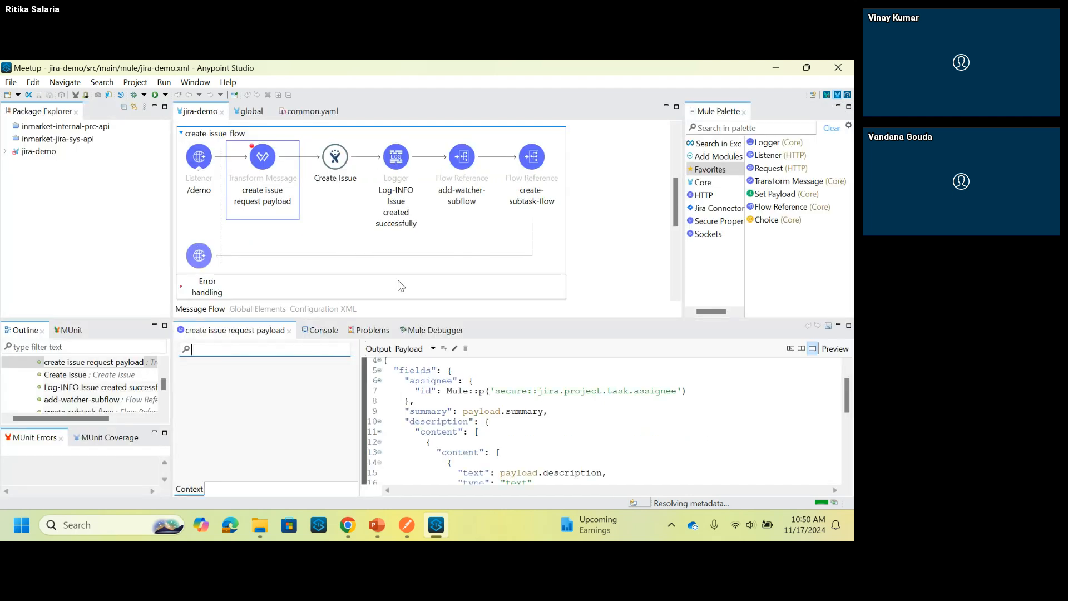
click(335, 158)
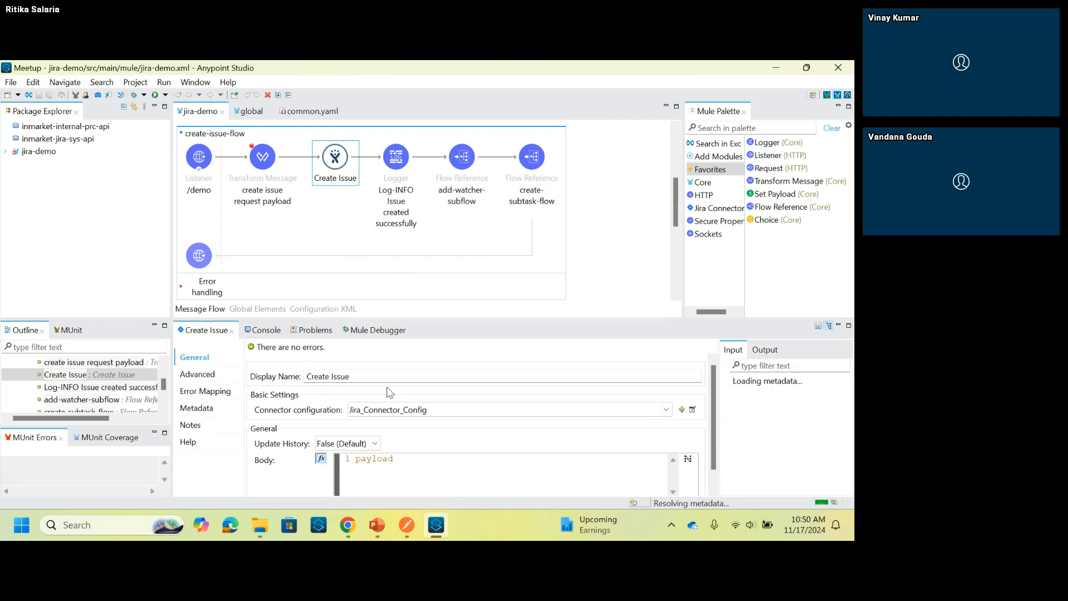
click(692, 410)
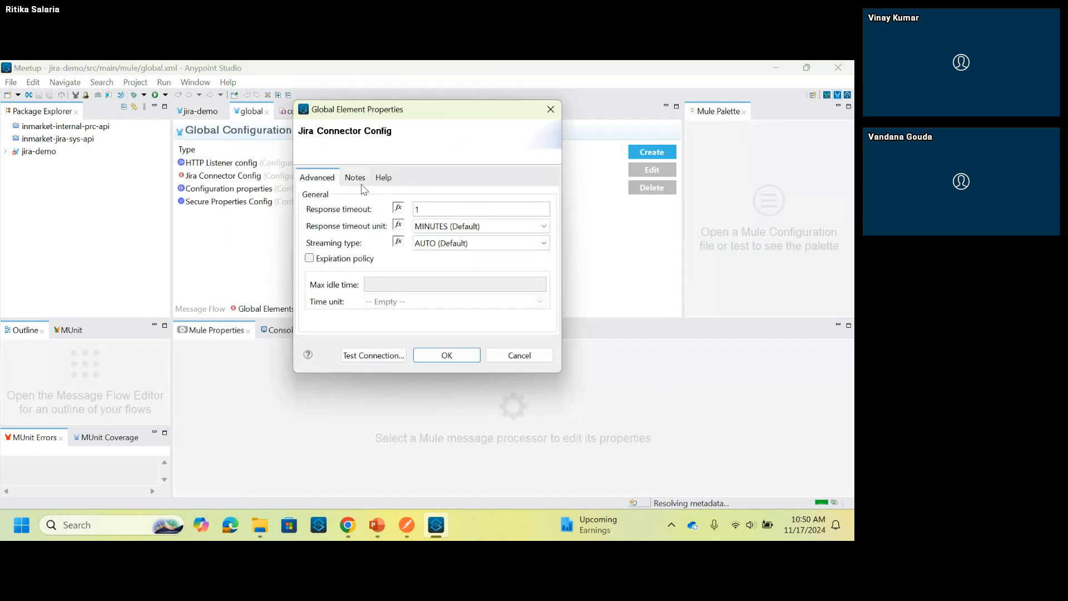
Step: Reopen the Jira Connector Config from the global elements, close it without changes and return to the jira-demo flow
click(551, 109)
double_click(216, 180)
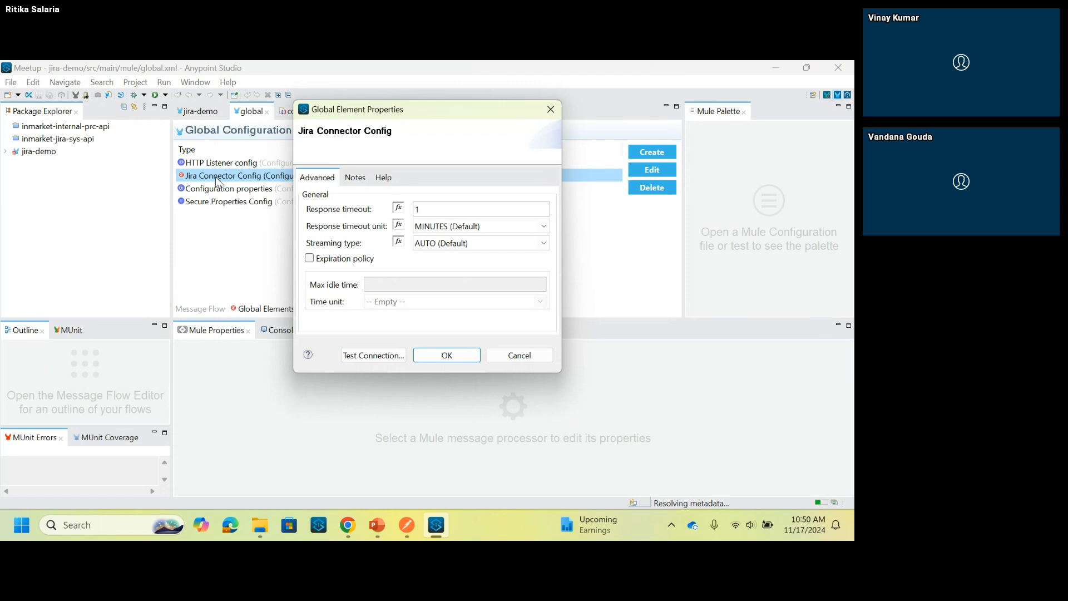
key(Escape)
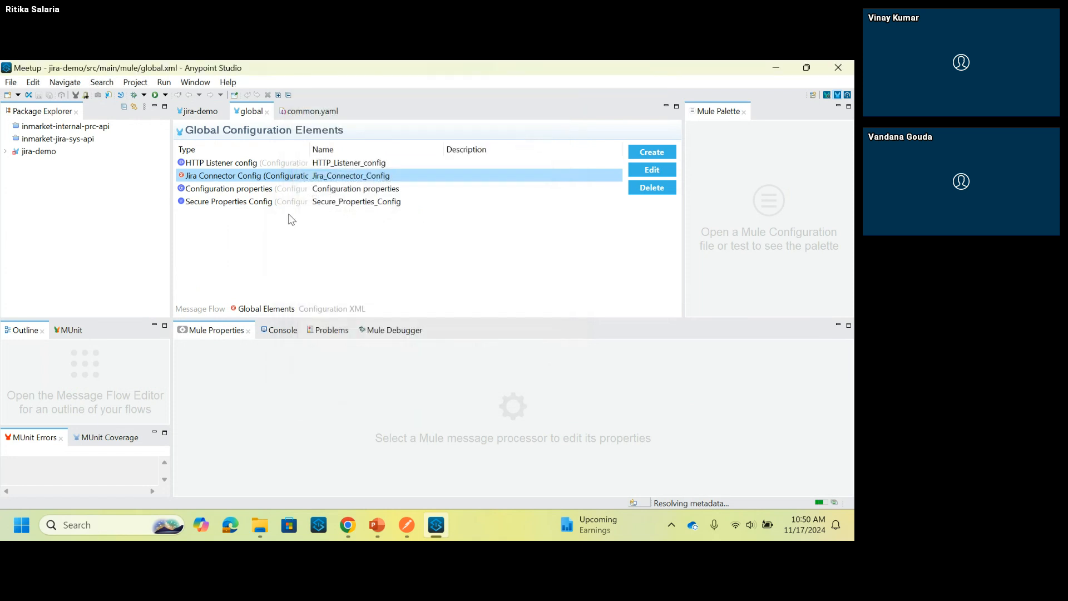
click(198, 110)
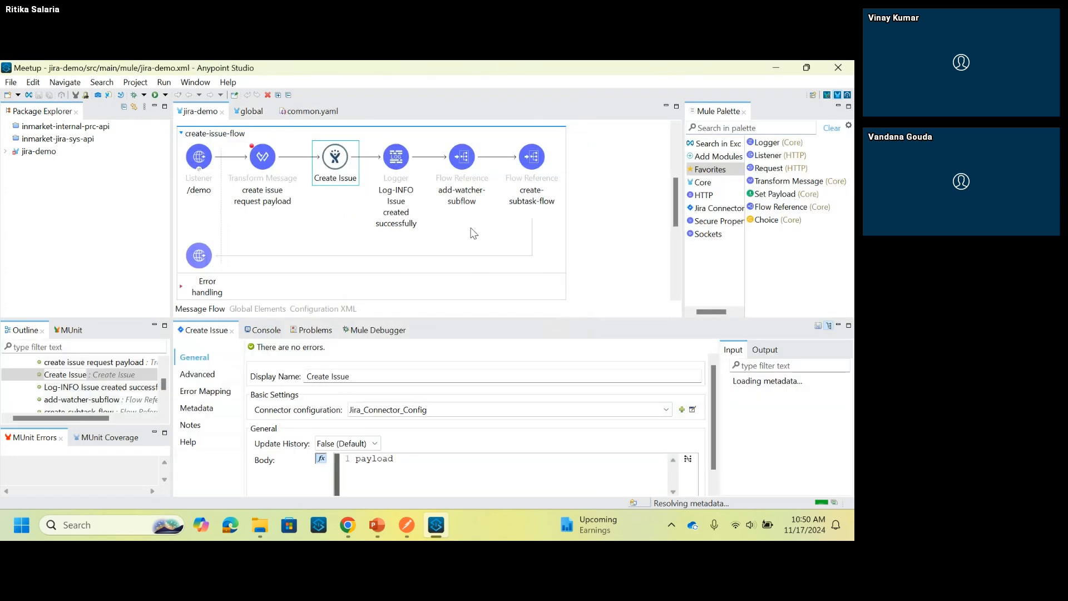
click(596, 220)
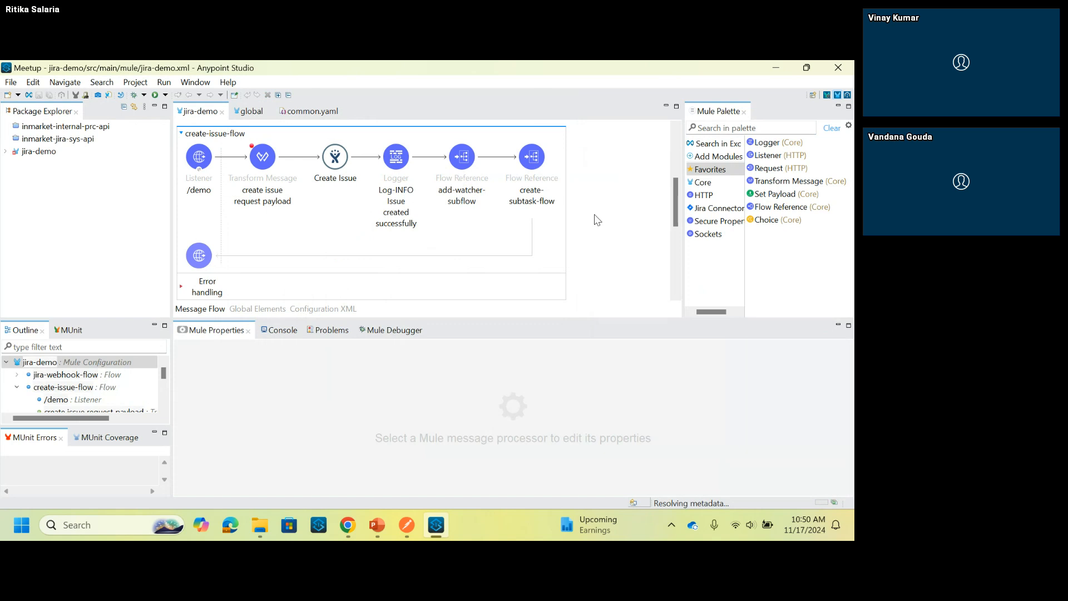
Step: Examine the message of the issue-created logger in create-issue-flow, including its payload.key expression
click(398, 193)
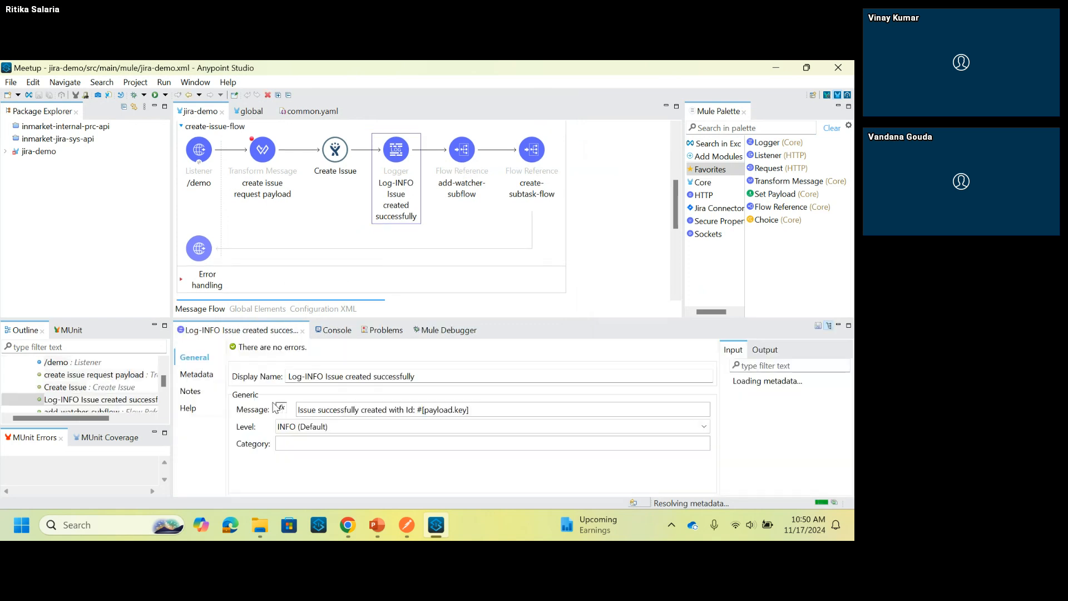
click(361, 410)
key(ctrl+a)
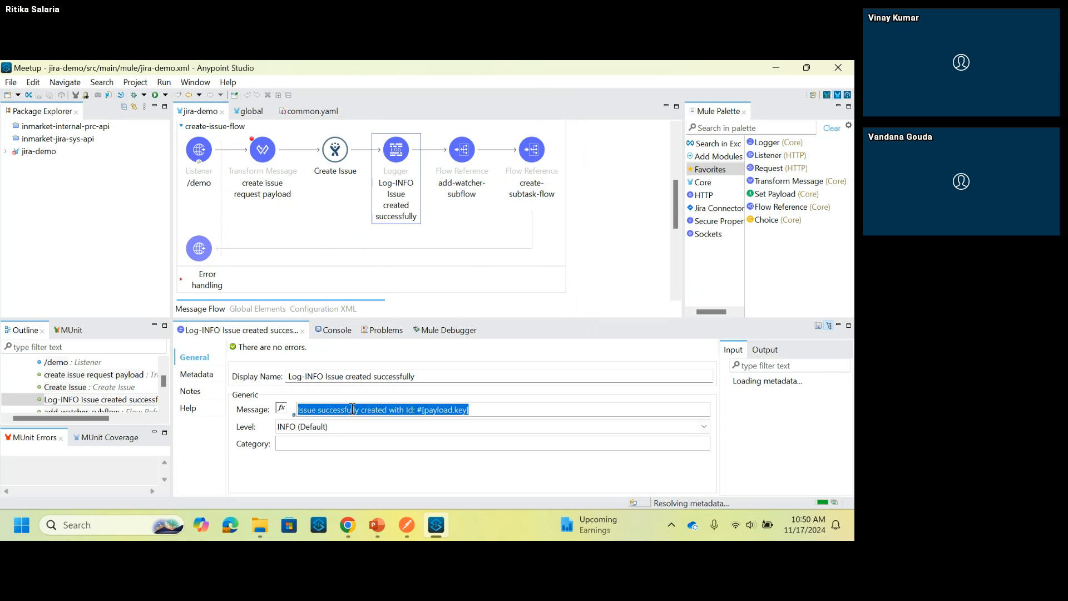
click(490, 412)
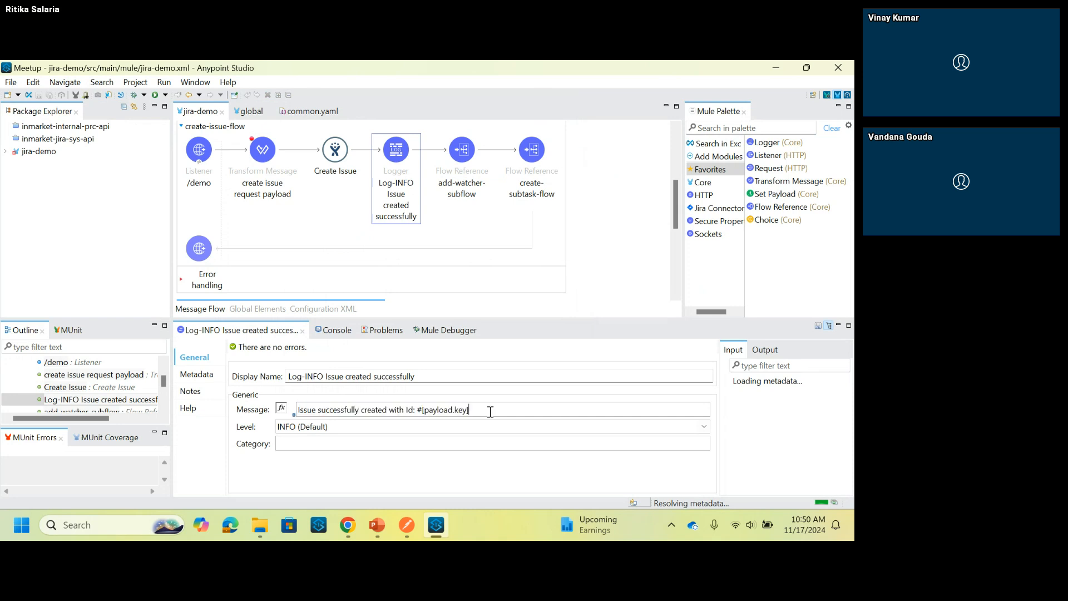
drag(491, 411, 422, 414)
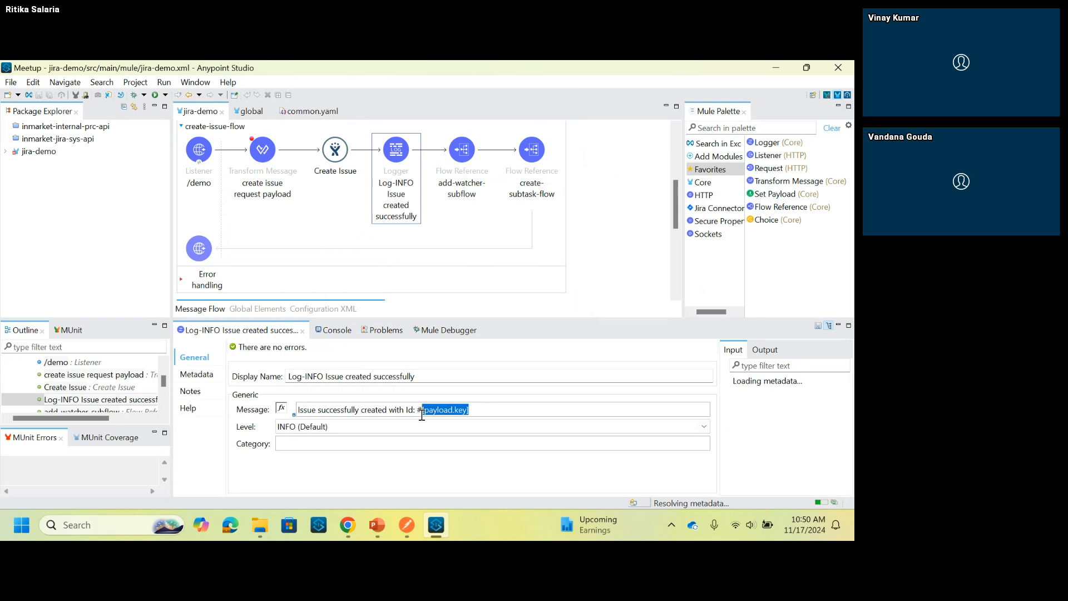
Step: Inspect the add-watcher-subflow reference and open the add watcher payload script in that subflow
click(462, 150)
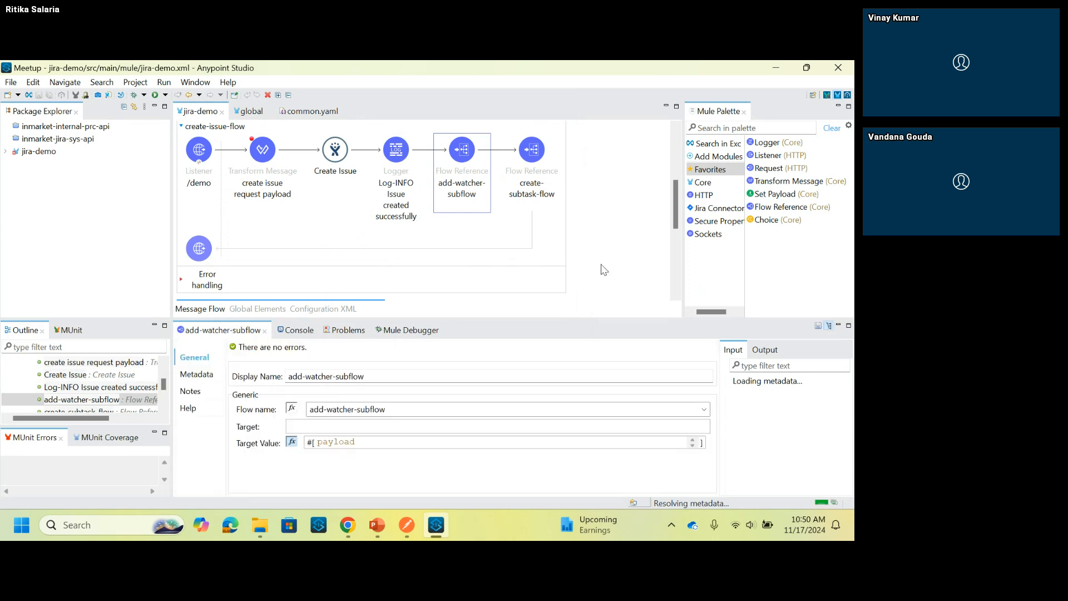
scroll(445, 256, down, 4)
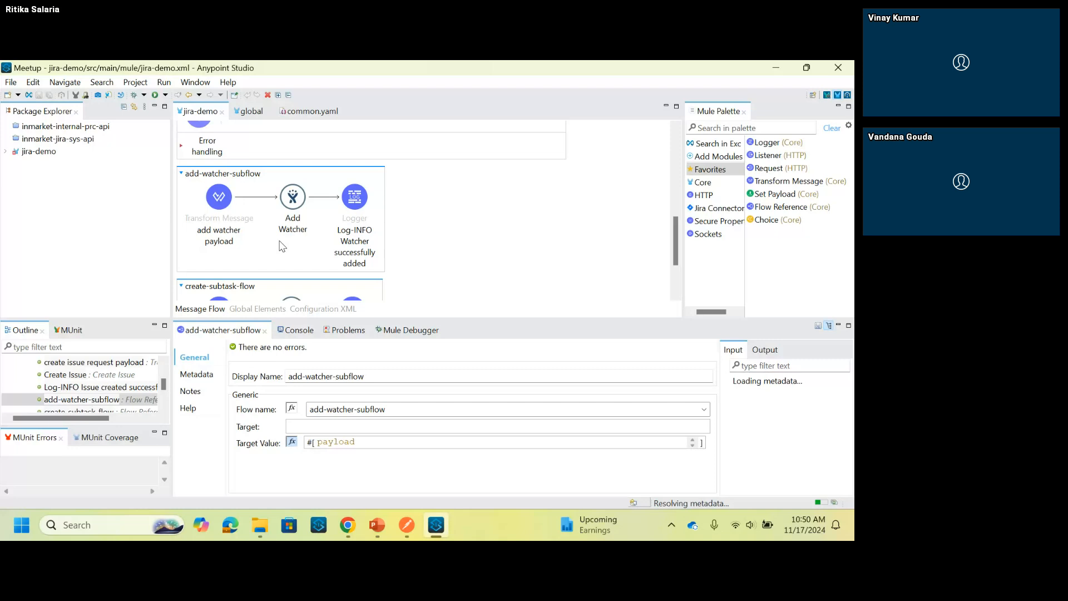
click(222, 223)
drag(390, 425, 385, 397)
click(407, 428)
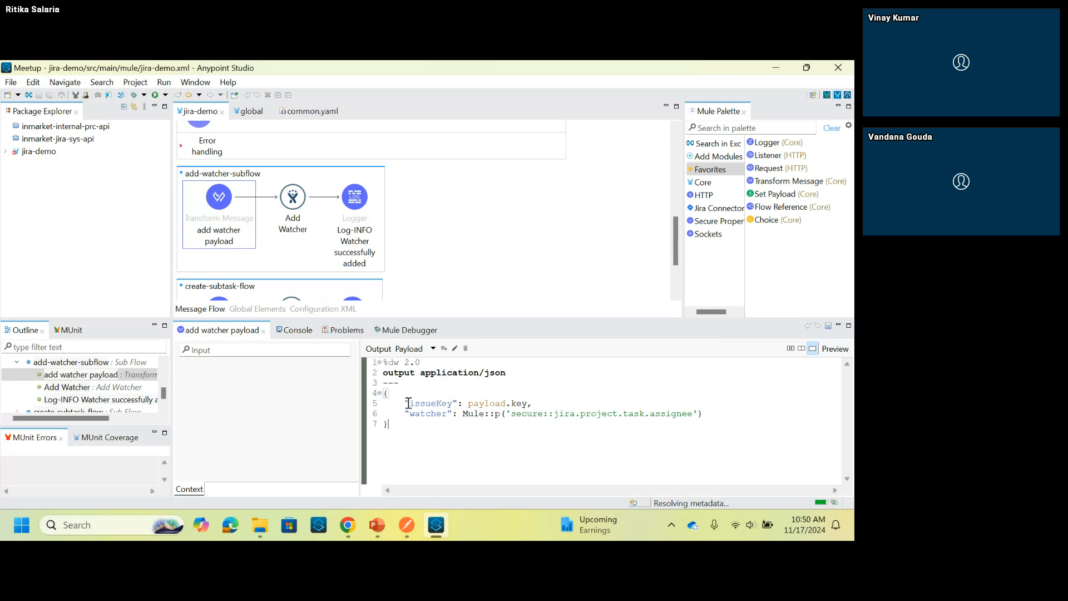
Step: Examine the issueKey and watcher mappings in the add watcher payload script, focusing on the secure assignee property
drag(408, 402, 445, 417)
click(445, 417)
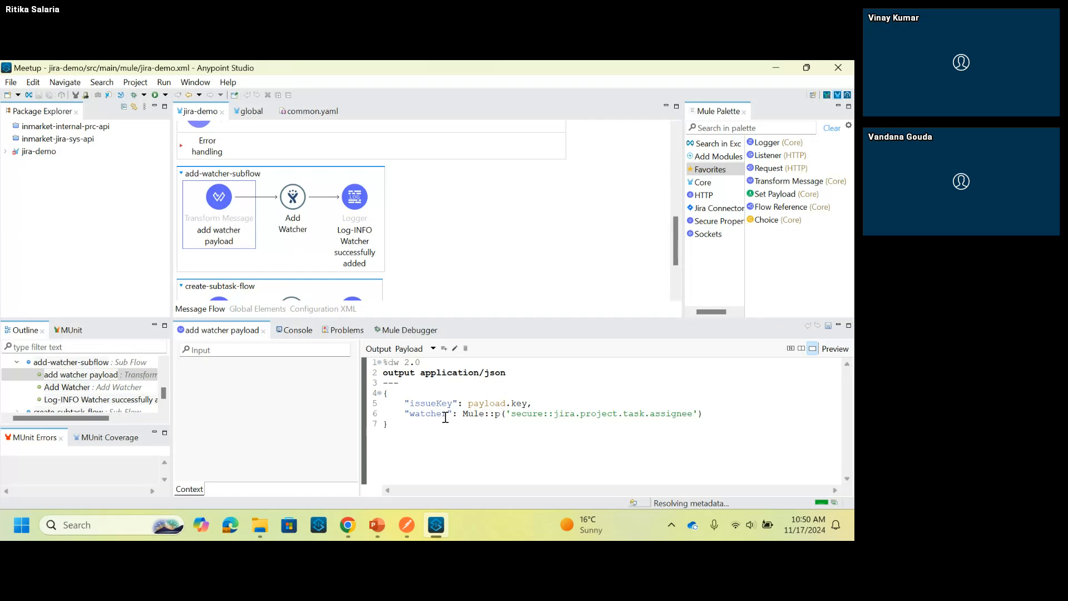
drag(463, 414, 701, 415)
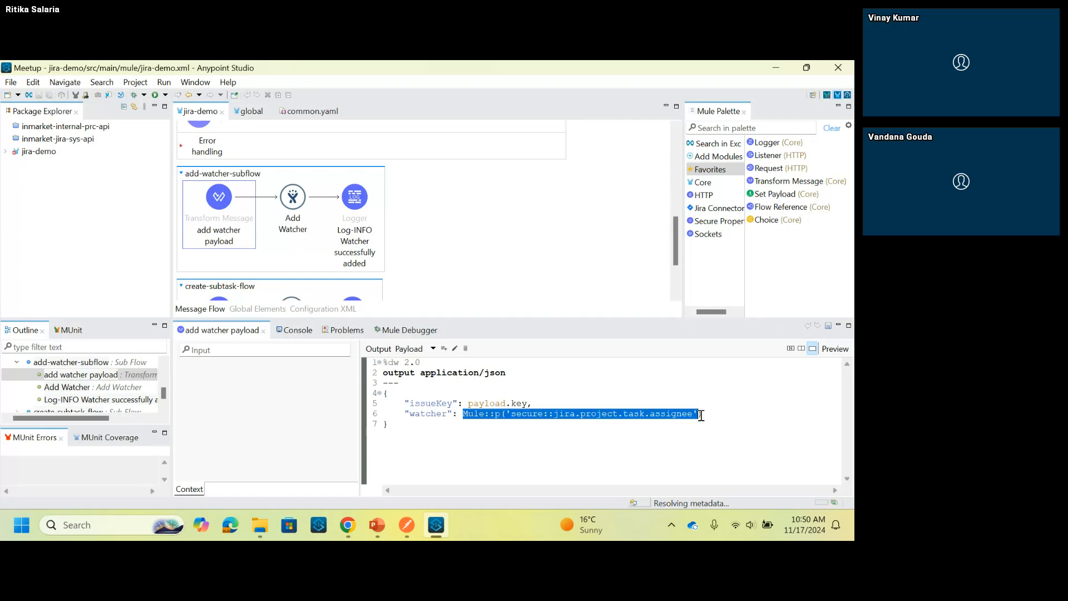
drag(701, 415, 723, 412)
click(723, 412)
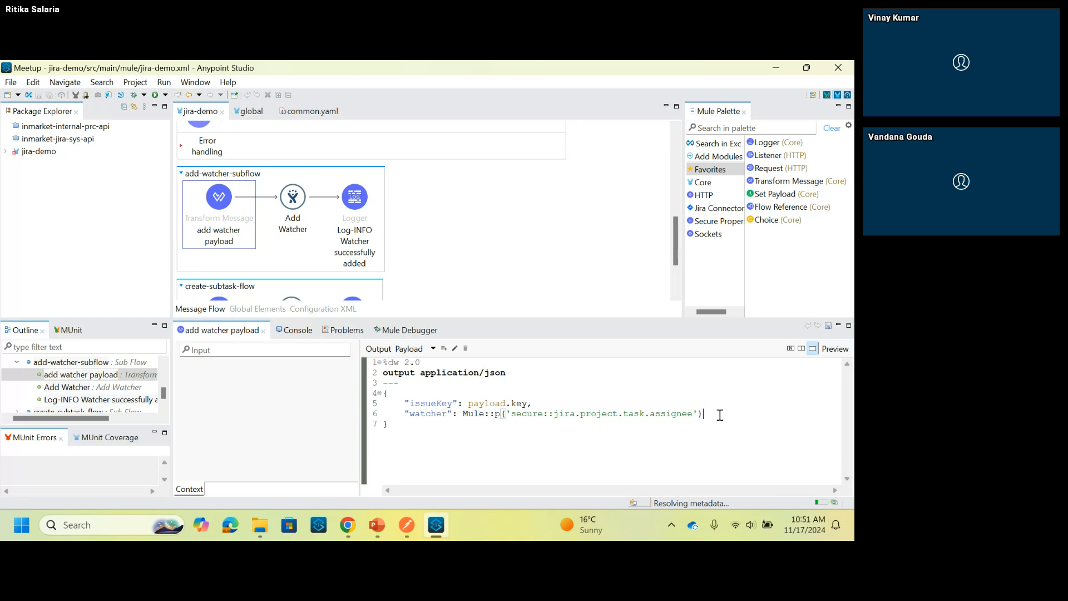
drag(720, 415, 481, 415)
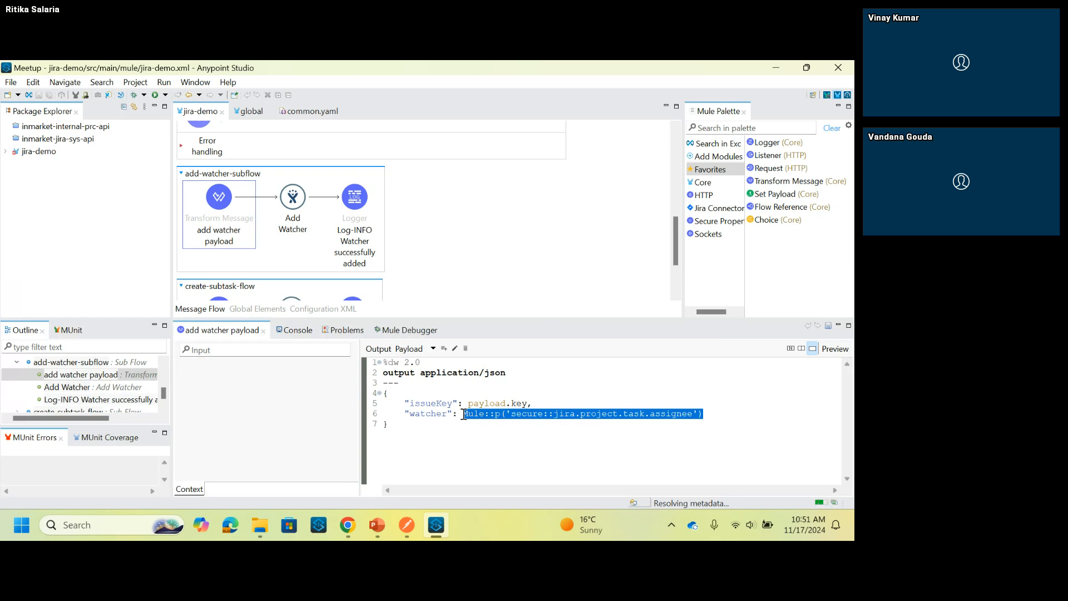
Step: Inspect the Add Watcher operation's issue key and body settings and the message of its success logger
click(293, 198)
scroll(375, 453, down, 1)
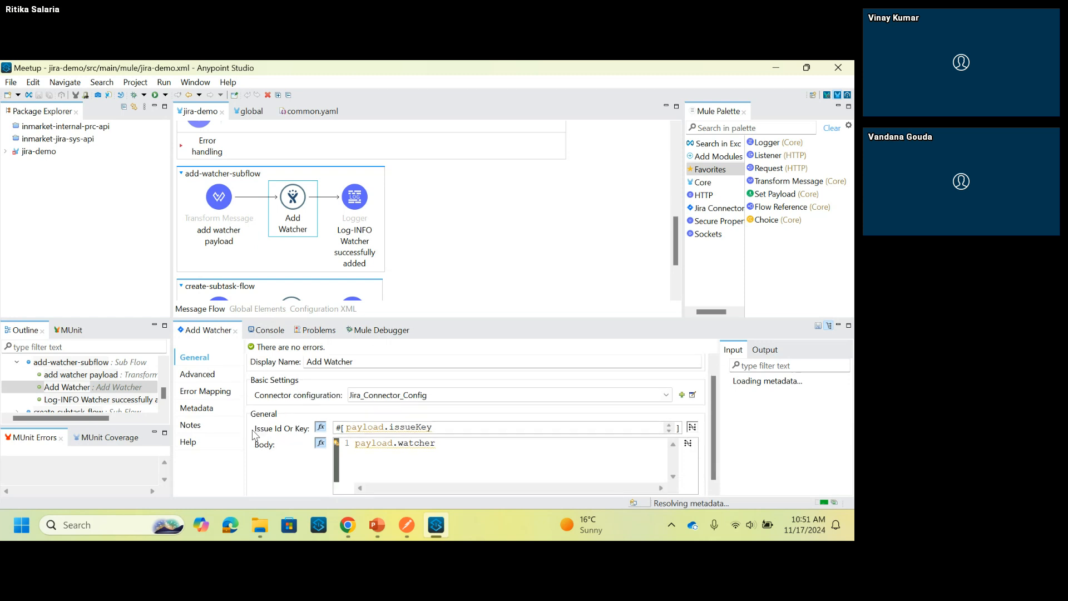
click(338, 230)
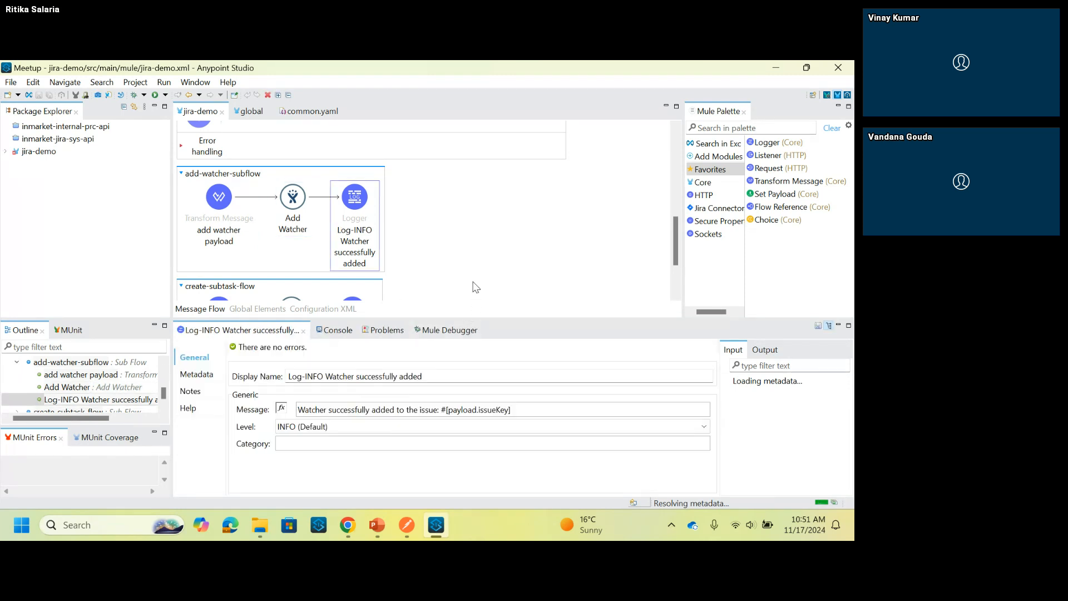
Step: Open the create subtask request payload script in create-subtask-flow, enlarge its editor and review the fields
scroll(477, 286, down, 3)
scroll(473, 281, down, 1)
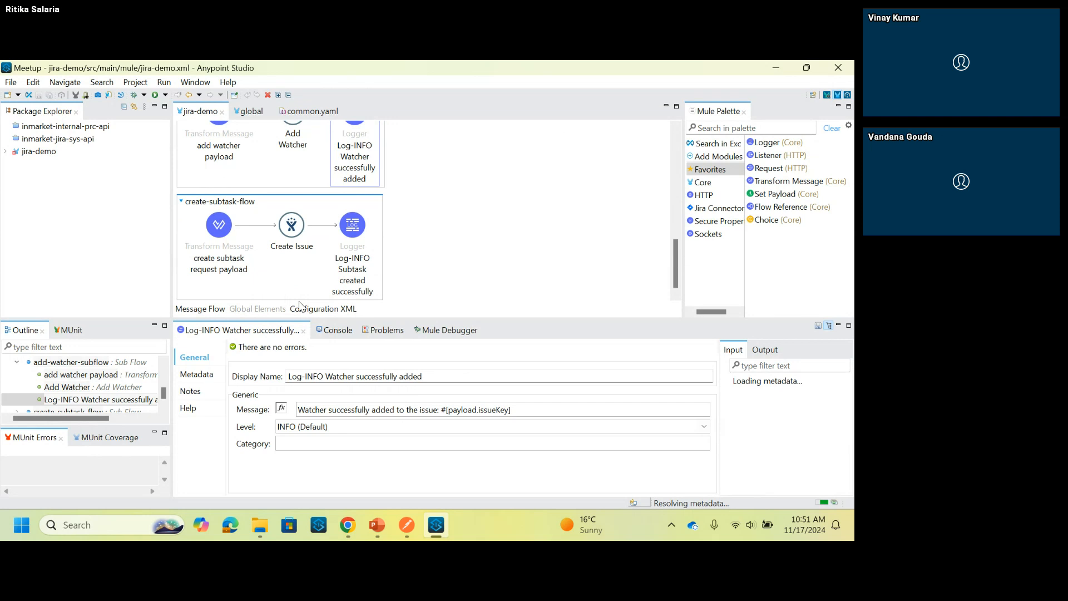
click(243, 276)
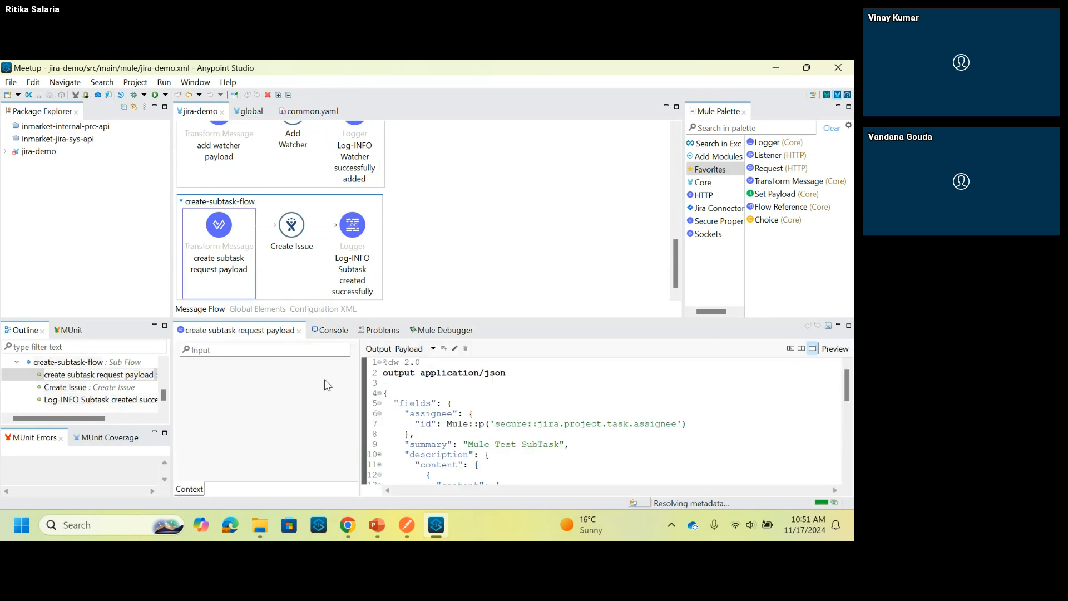
click(449, 435)
drag(529, 322, 523, 265)
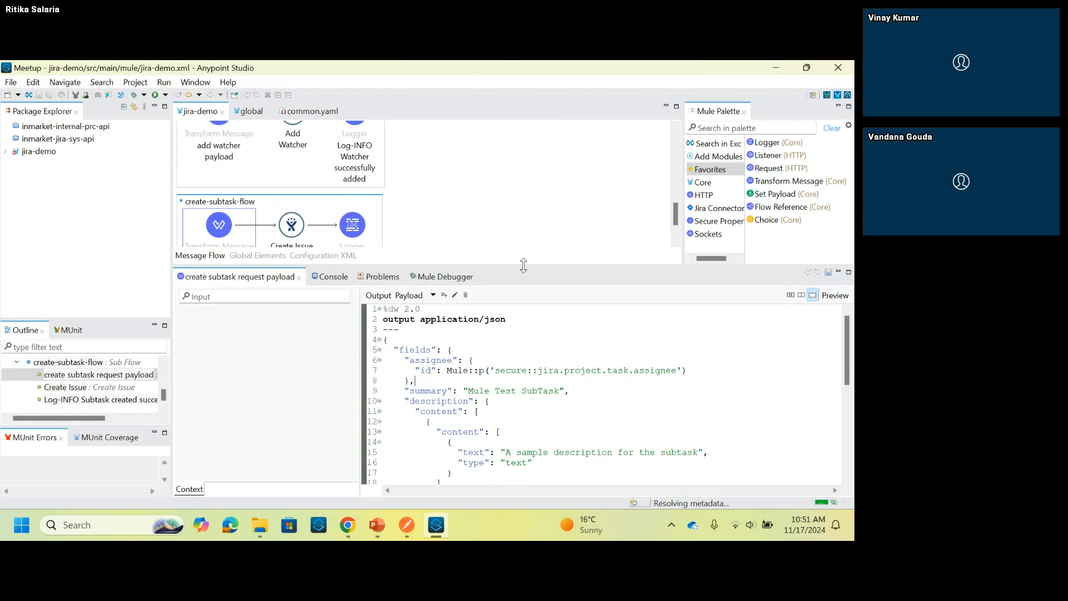
scroll(545, 414, down, 3)
scroll(545, 414, down, 1)
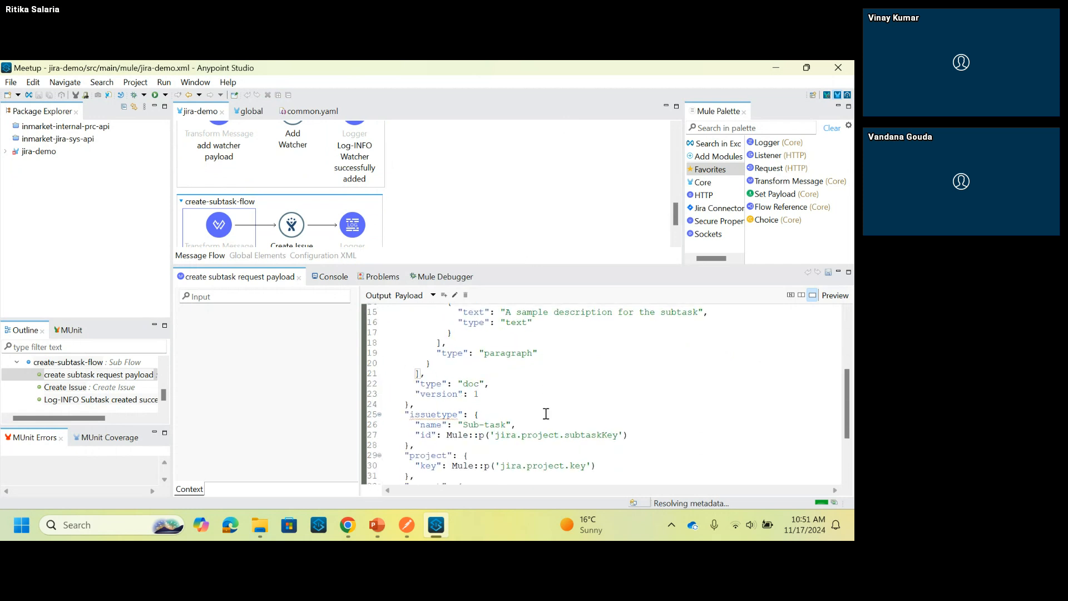
scroll(546, 414, down, 2)
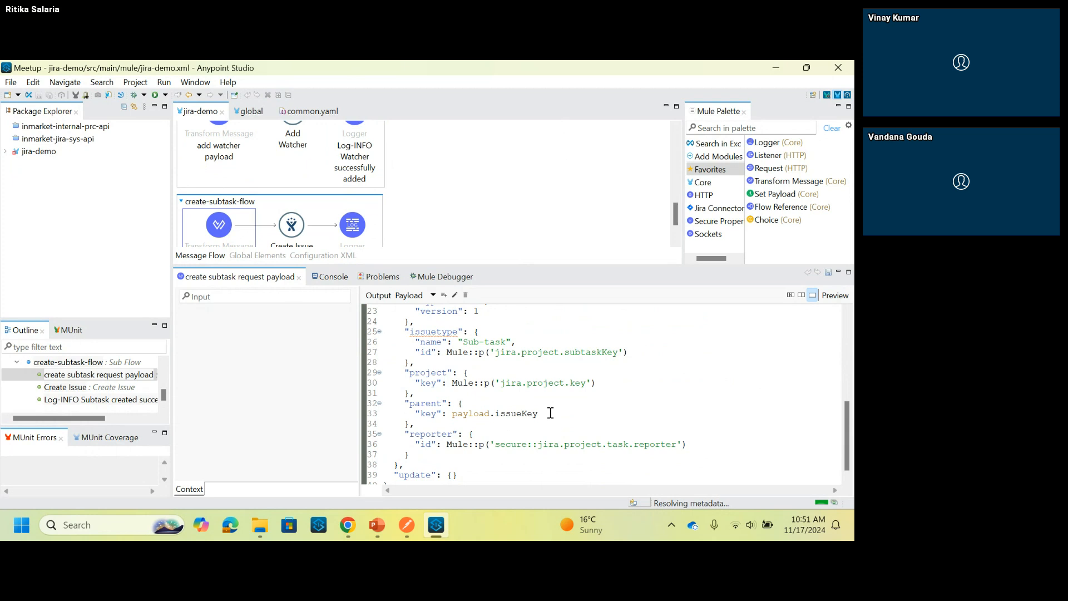
Step: Examine the parent key mapping to payload.issueKey in the subtask request payload script
drag(550, 413, 406, 404)
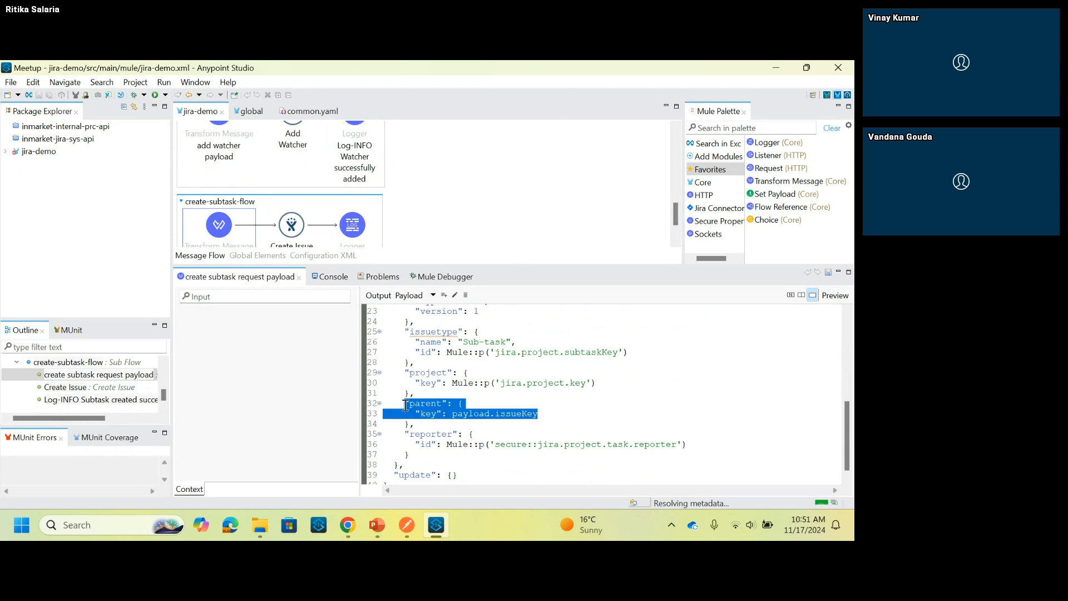
drag(548, 414, 453, 415)
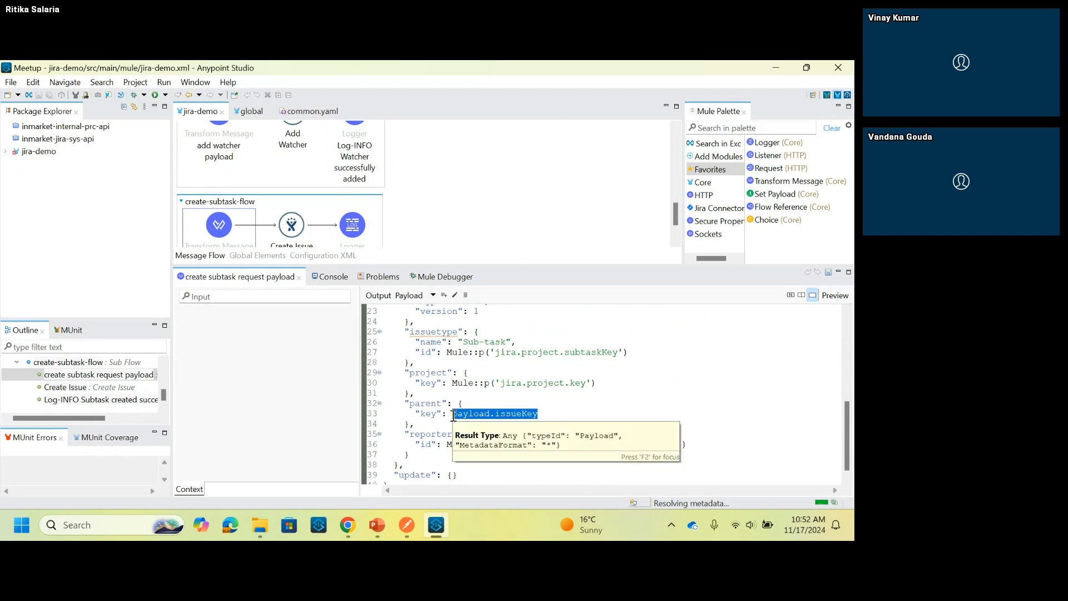
click(453, 416)
Step: Examine the Sub-task issue type name and its ID property mapping in the subtask request payload script
scroll(454, 416, up, 2)
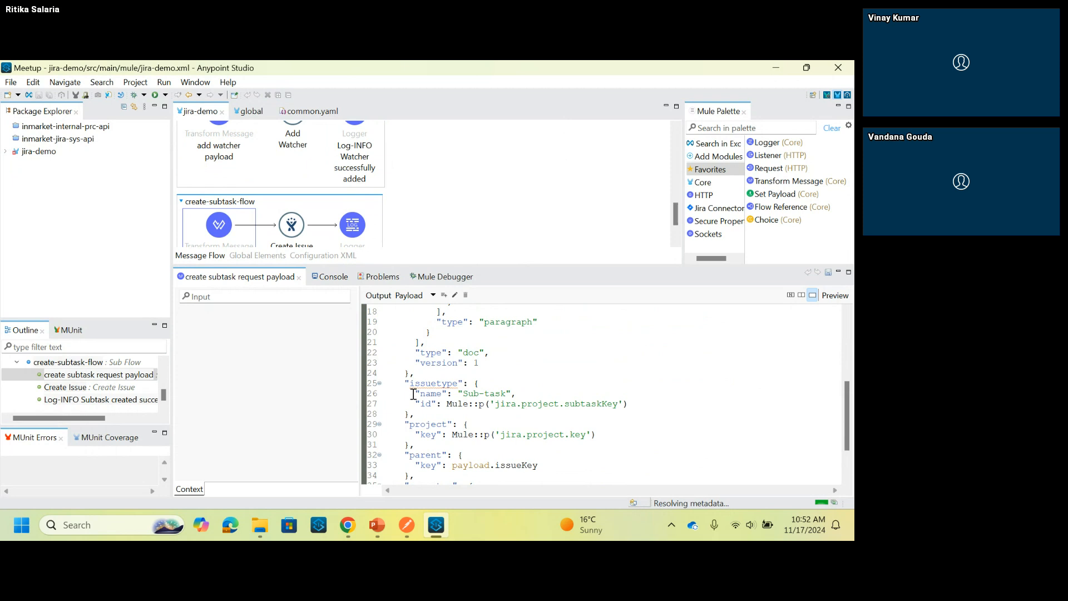
drag(463, 394, 511, 394)
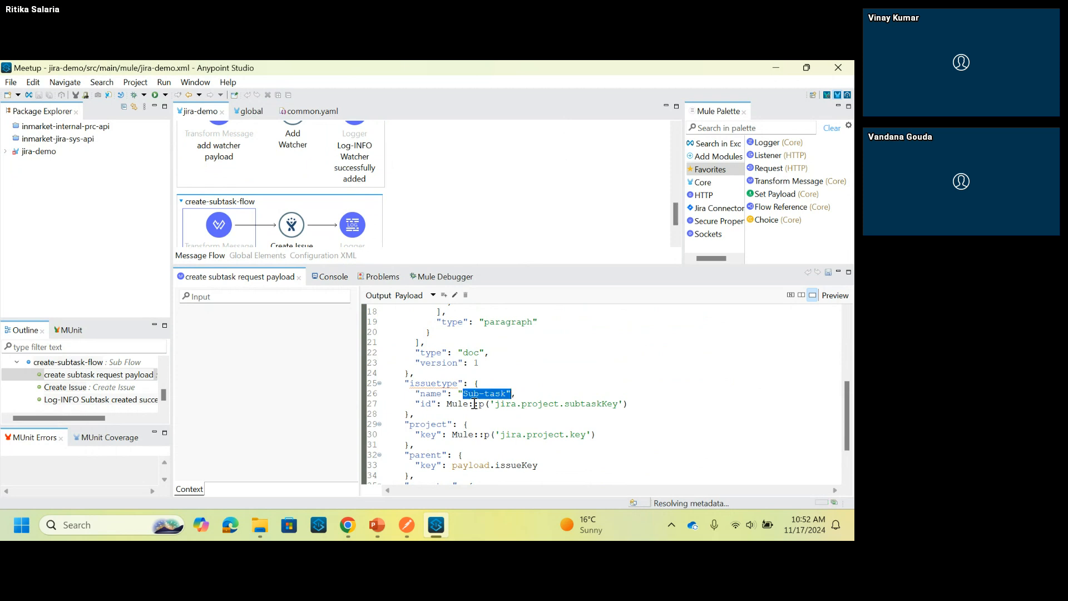
drag(446, 404, 637, 405)
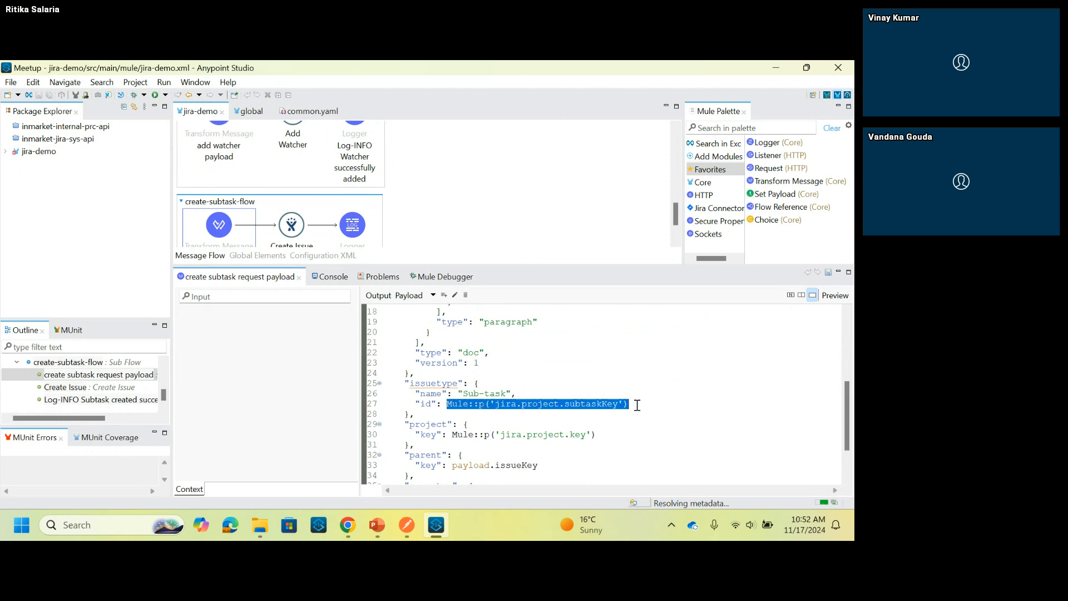
click(637, 405)
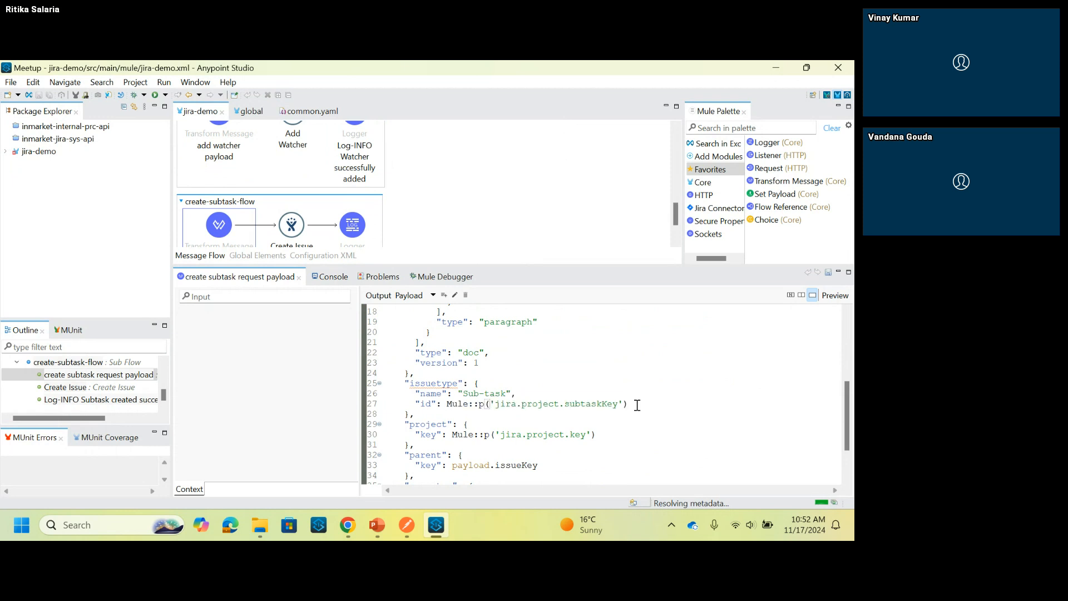
Step: Switch to Postman and locate the Sub-task issue type's ID in the fetch metadata response
click(406, 525)
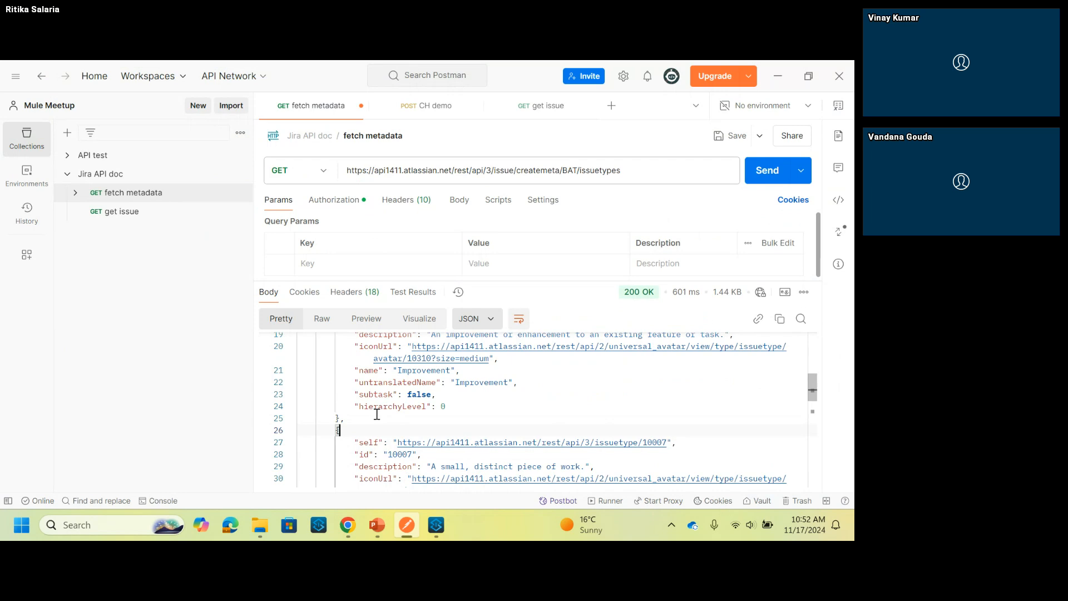
scroll(372, 452, down, 2)
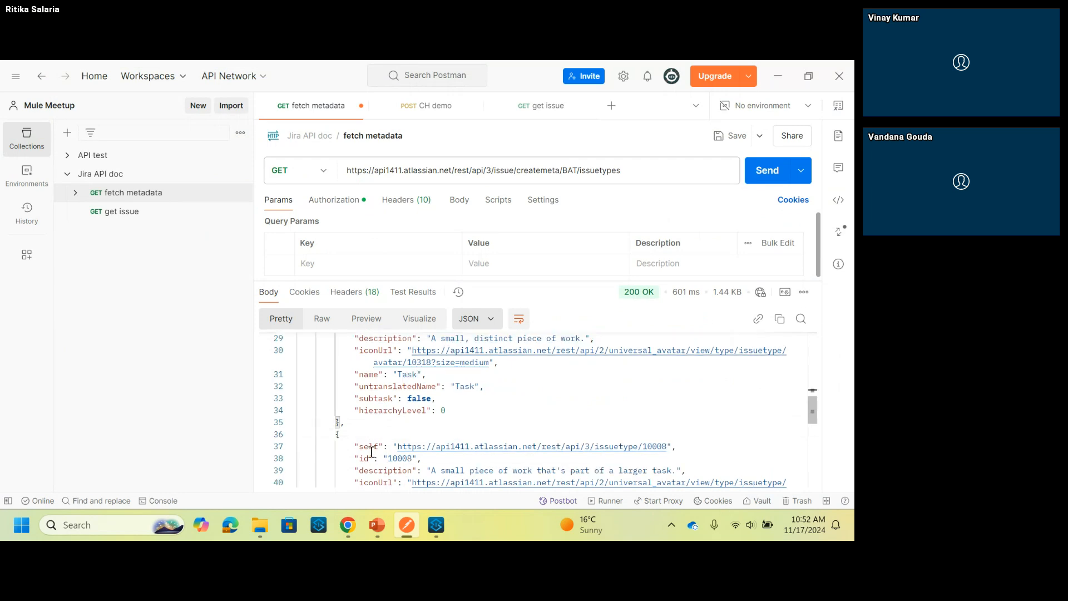
scroll(372, 452, down, 2)
scroll(371, 452, up, 2)
double_click(393, 394)
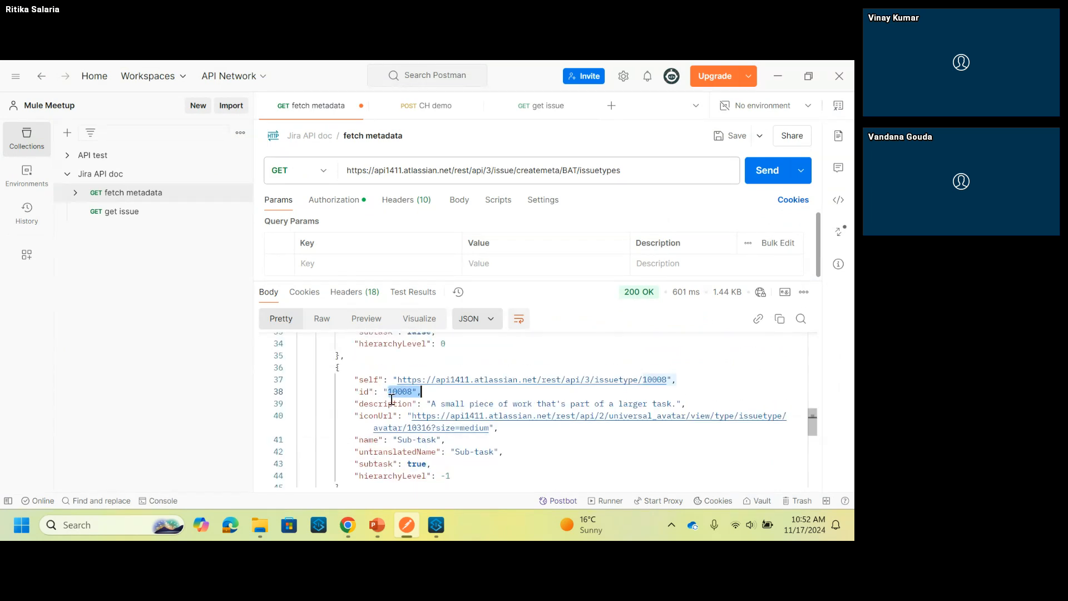
Step: Switch back to Anypoint Studio and review the Jira property keys in the common.yaml file
click(437, 526)
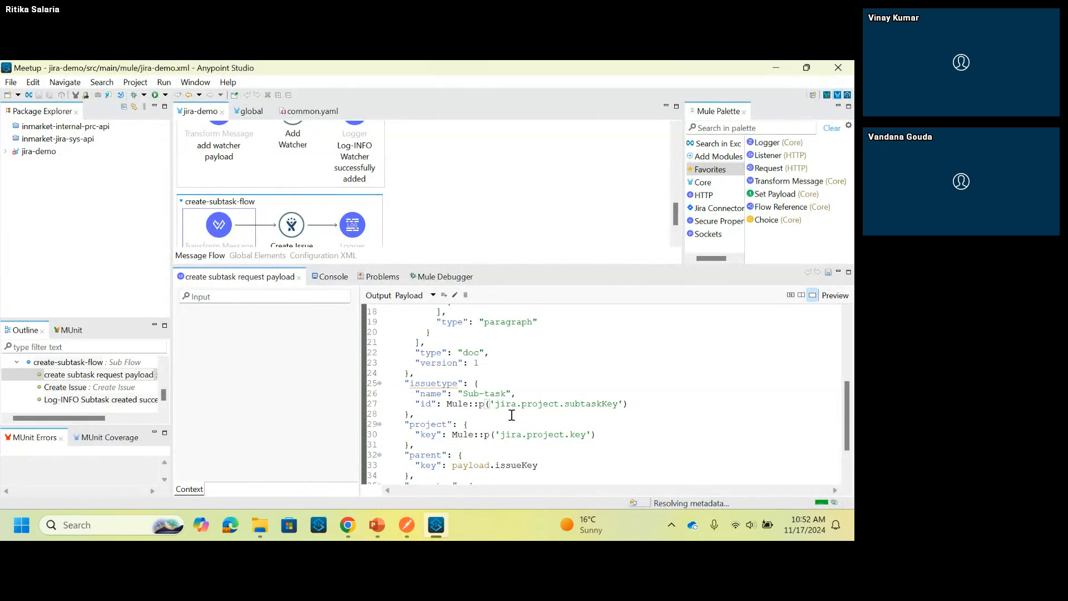
click(291, 112)
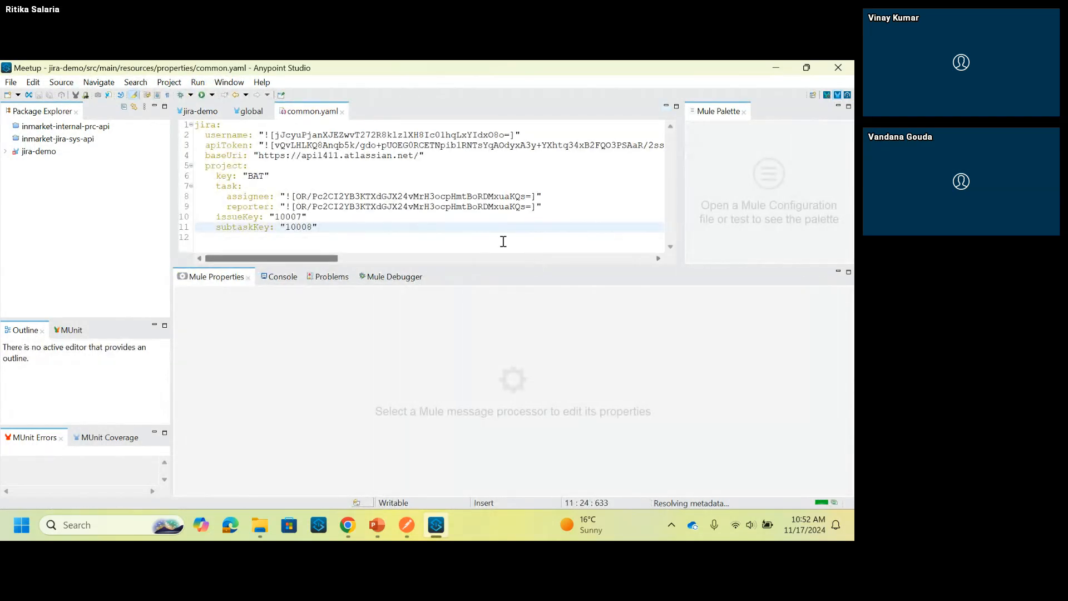
click(206, 137)
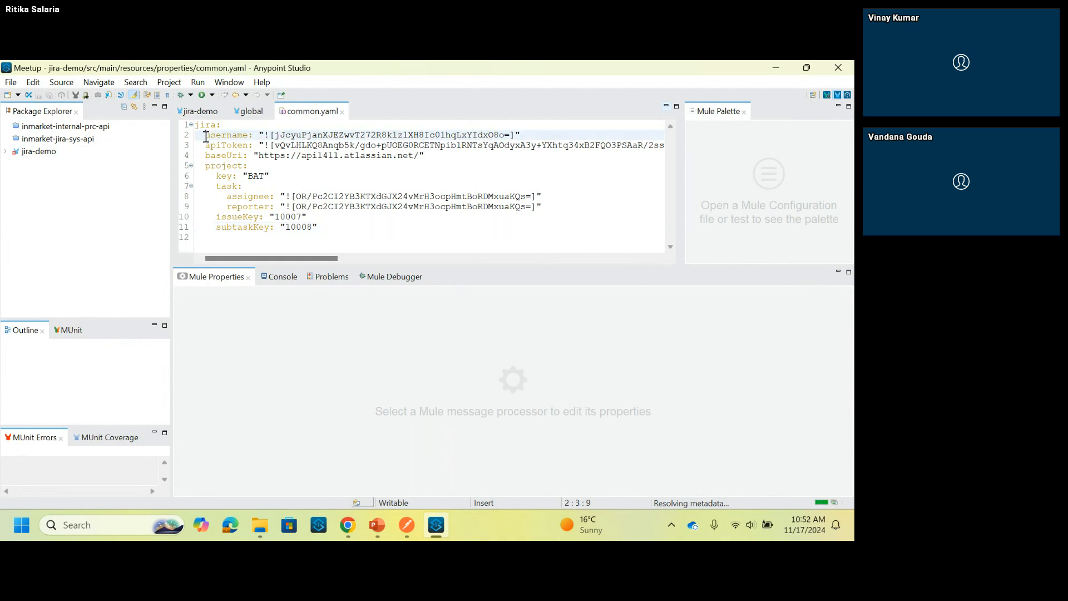
click(206, 140)
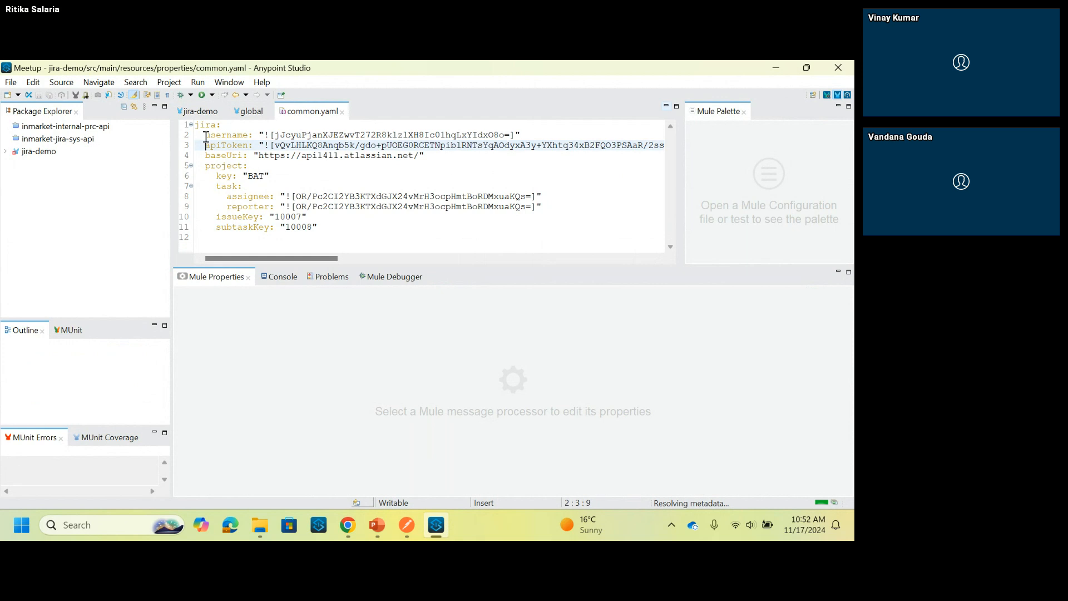
key(Down)
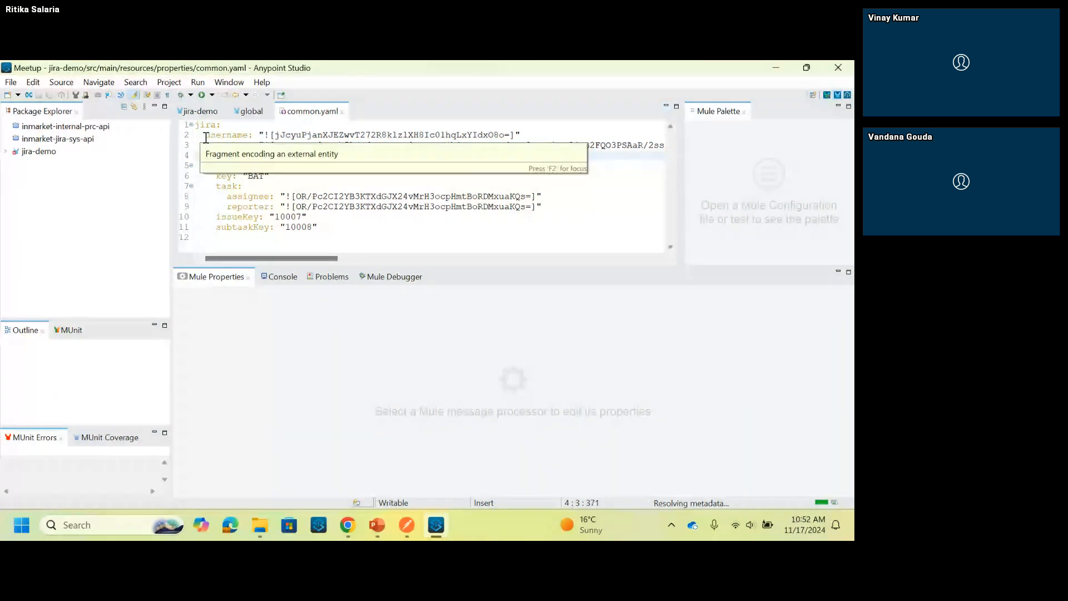
click(206, 138)
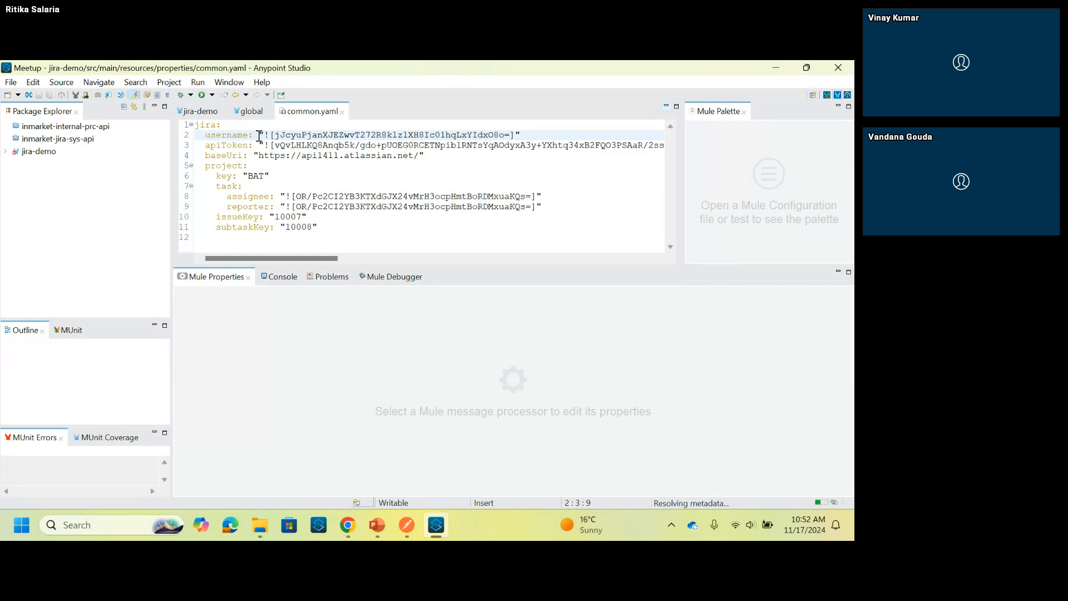
Step: Examine the encrypted username, apiToken and baseUri values in common.yaml
drag(258, 135, 527, 133)
click(528, 133)
click(259, 146)
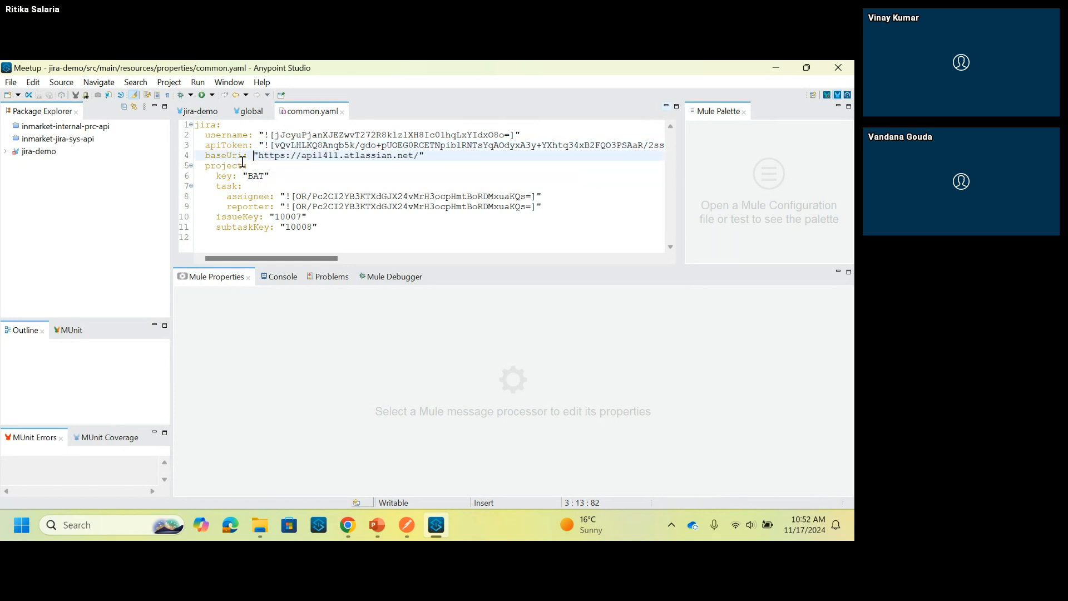
click(255, 157)
drag(256, 158, 428, 156)
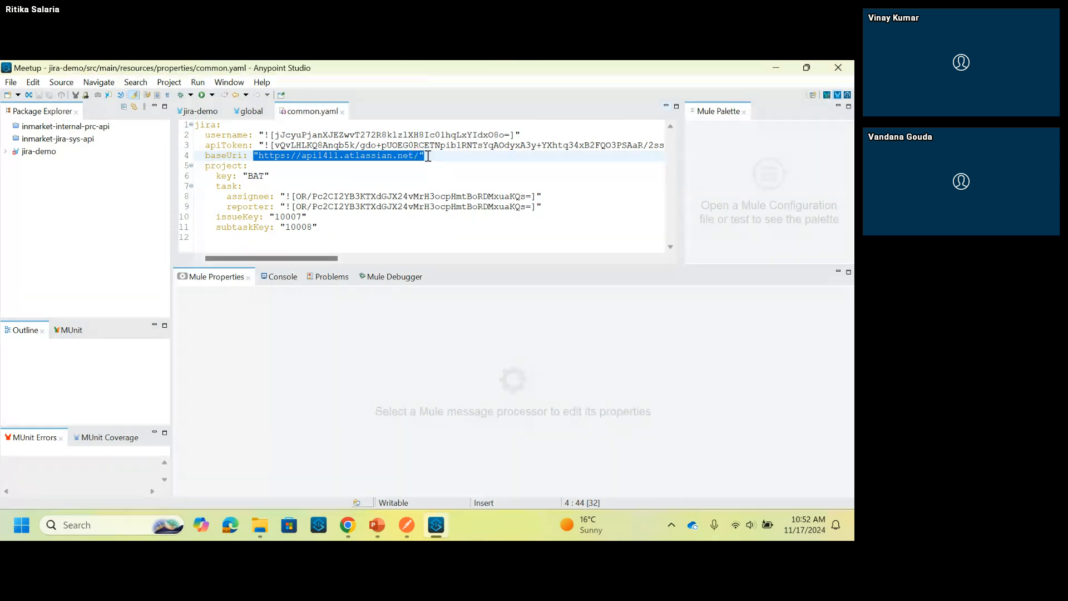
Step: Review the project key, task assignee and reporter, issueKey and subtaskKey properties in common.yaml
drag(270, 175, 243, 176)
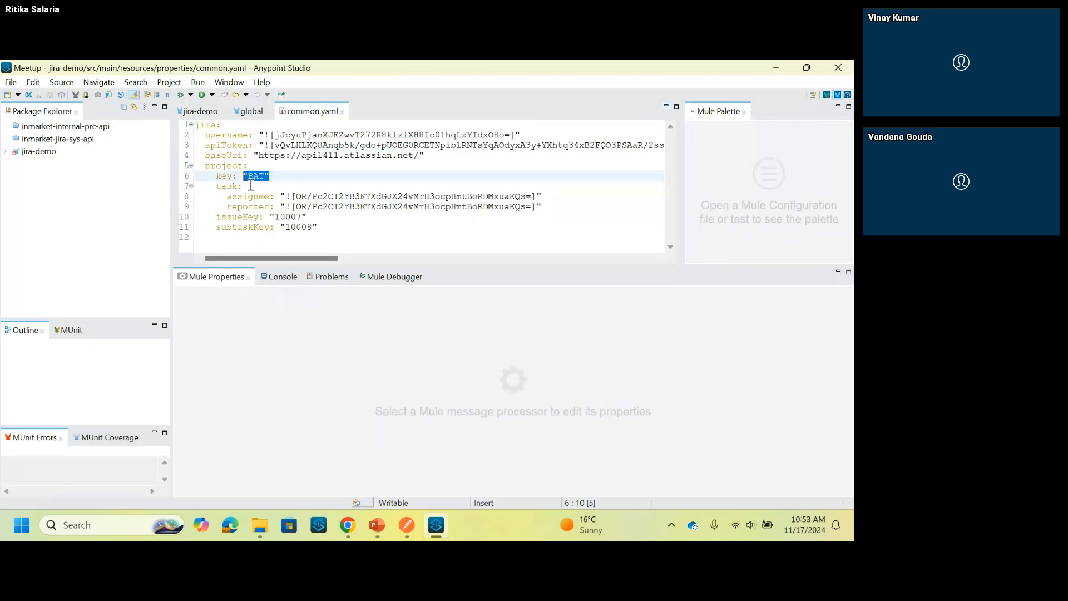
click(252, 186)
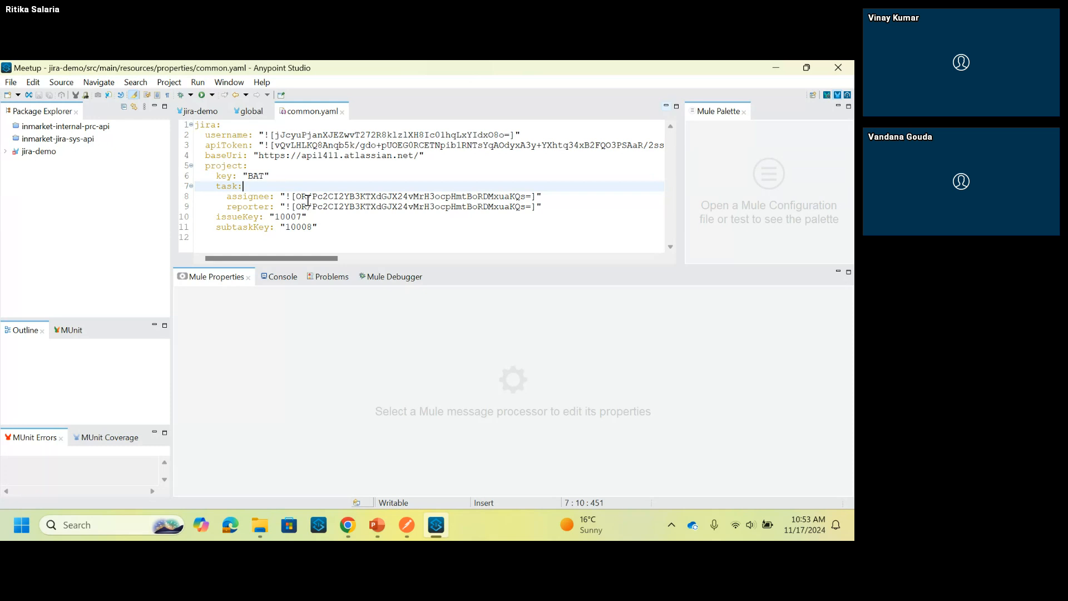
drag(308, 200, 280, 208)
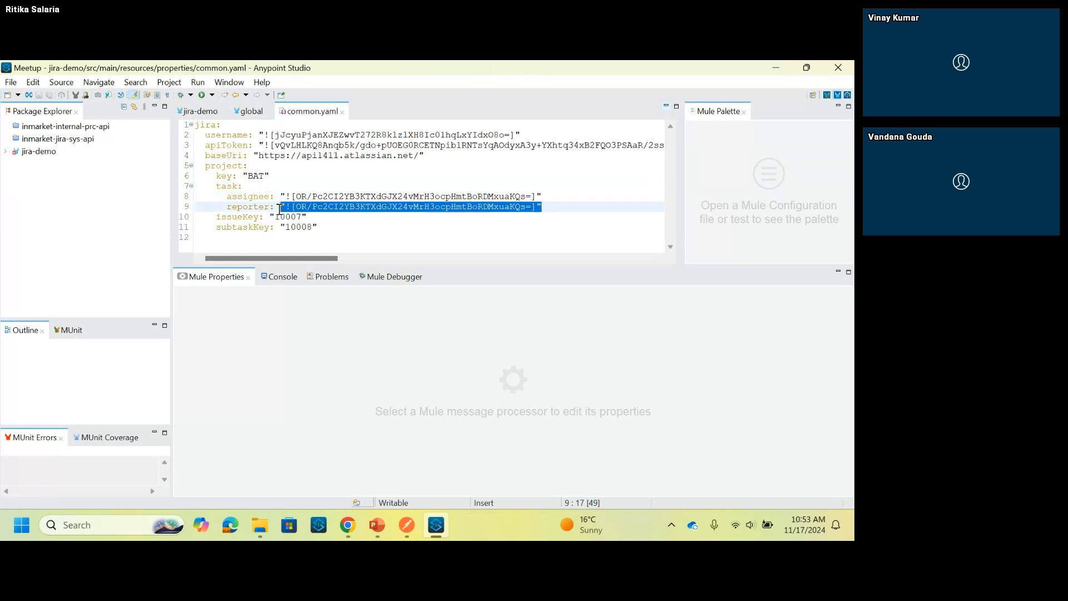
click(308, 217)
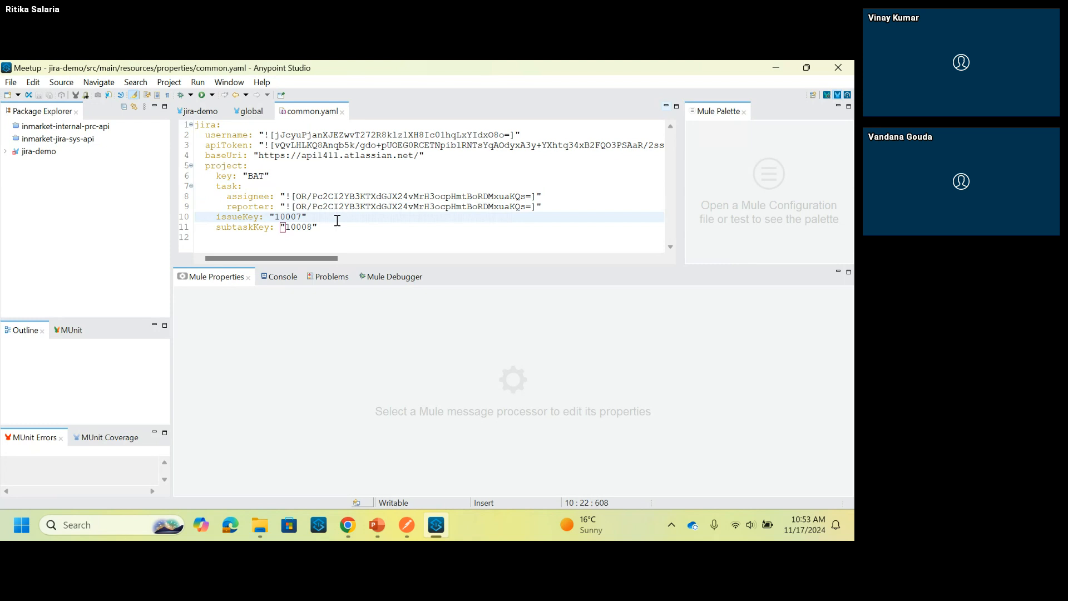
drag(318, 227, 281, 226)
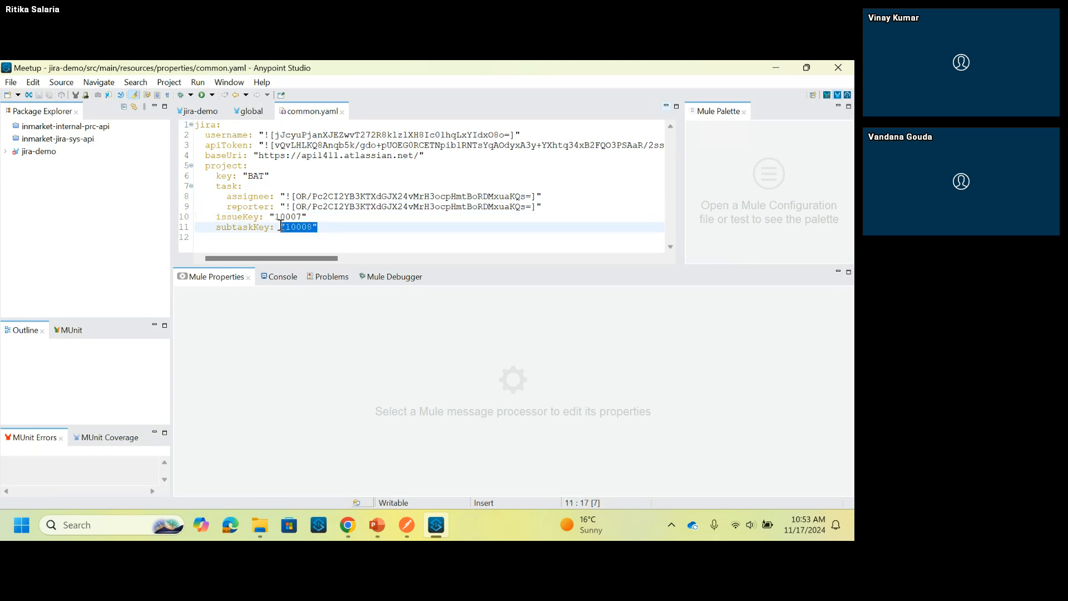
Step: Switch to Postman, open the CH demo POST request and enlarge its body area to show the whole JSON payload
click(407, 524)
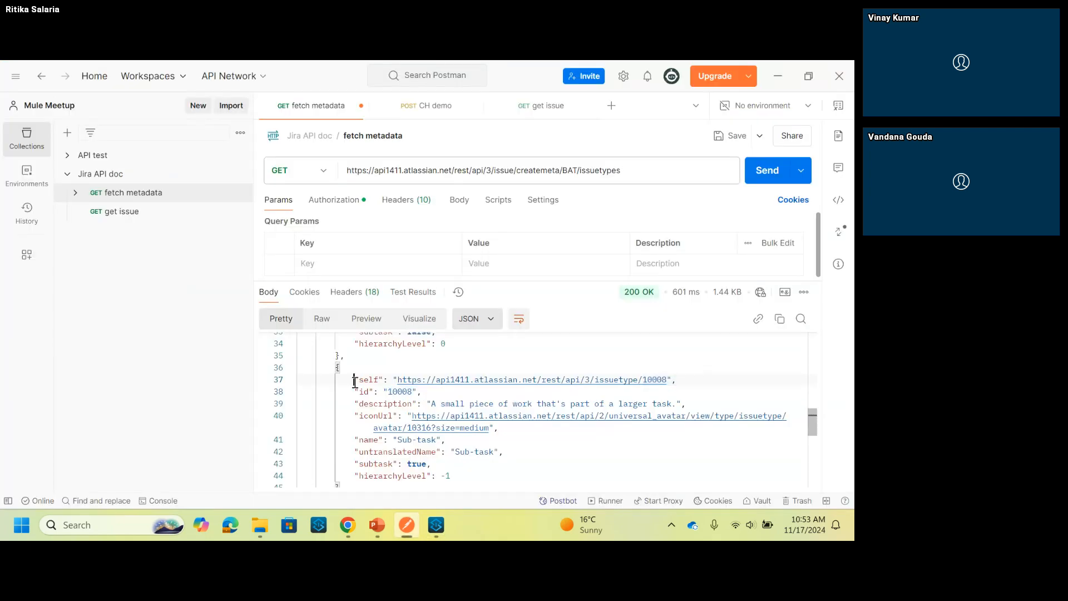
click(415, 525)
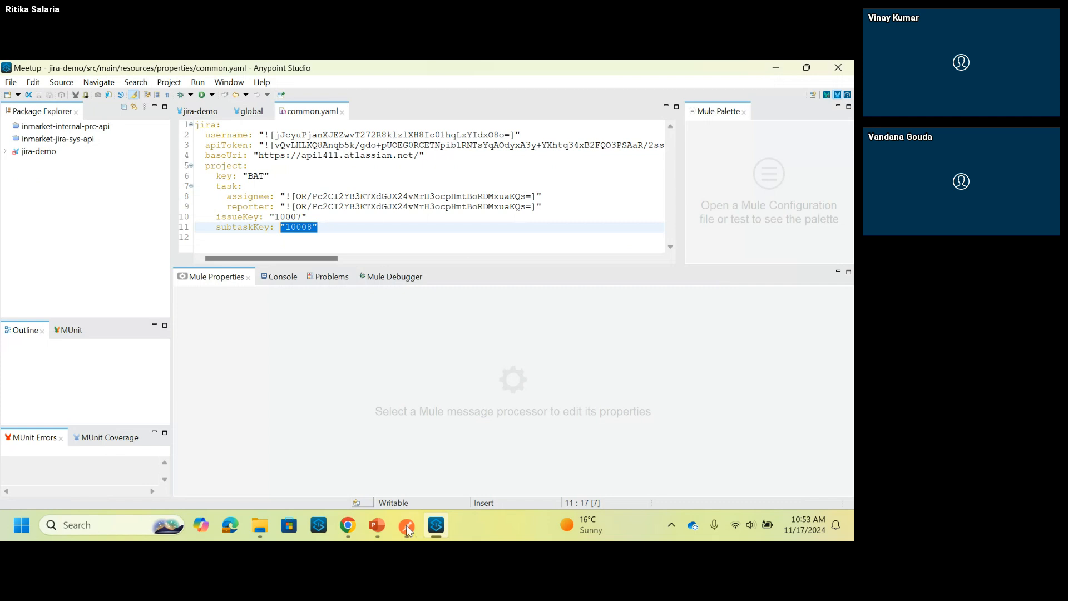
click(407, 524)
click(594, 259)
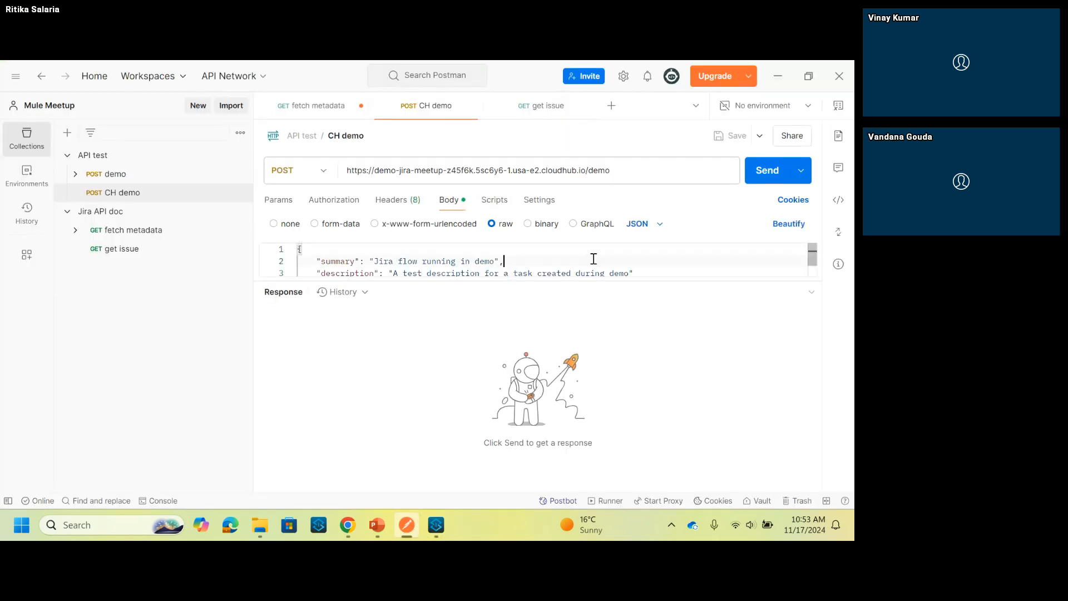
drag(515, 280, 484, 317)
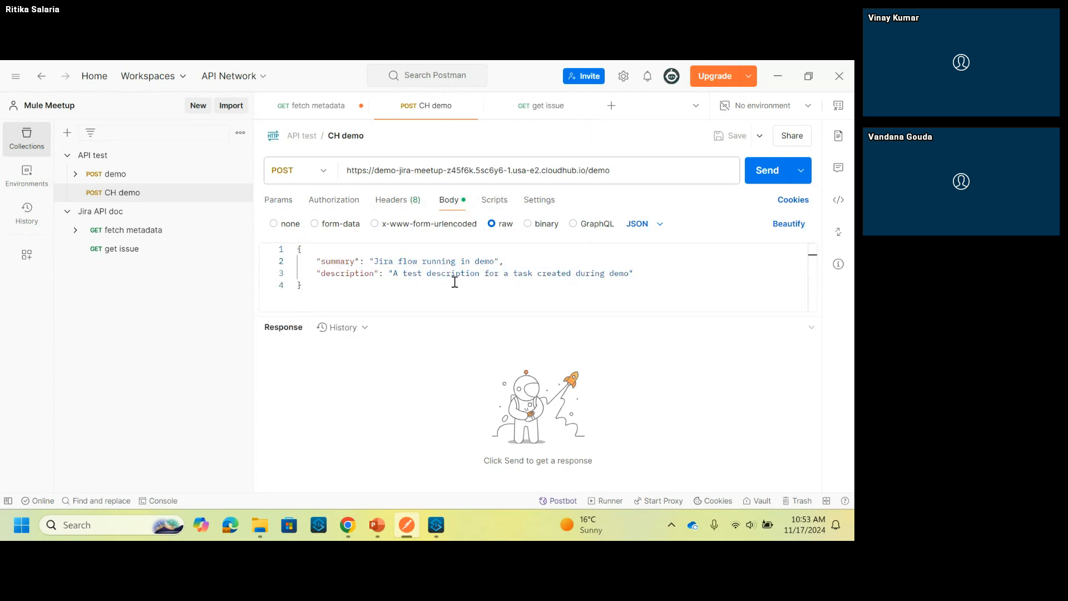
Step: Examine the summary and description values in the CH demo request's JSON body
click(375, 261)
drag(376, 261, 504, 261)
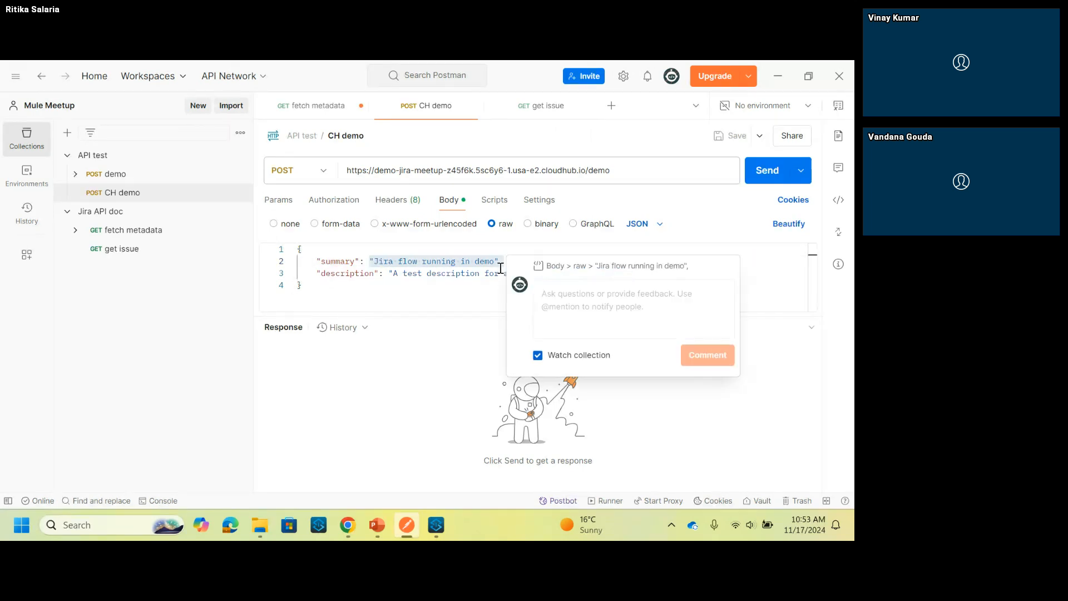
click(376, 274)
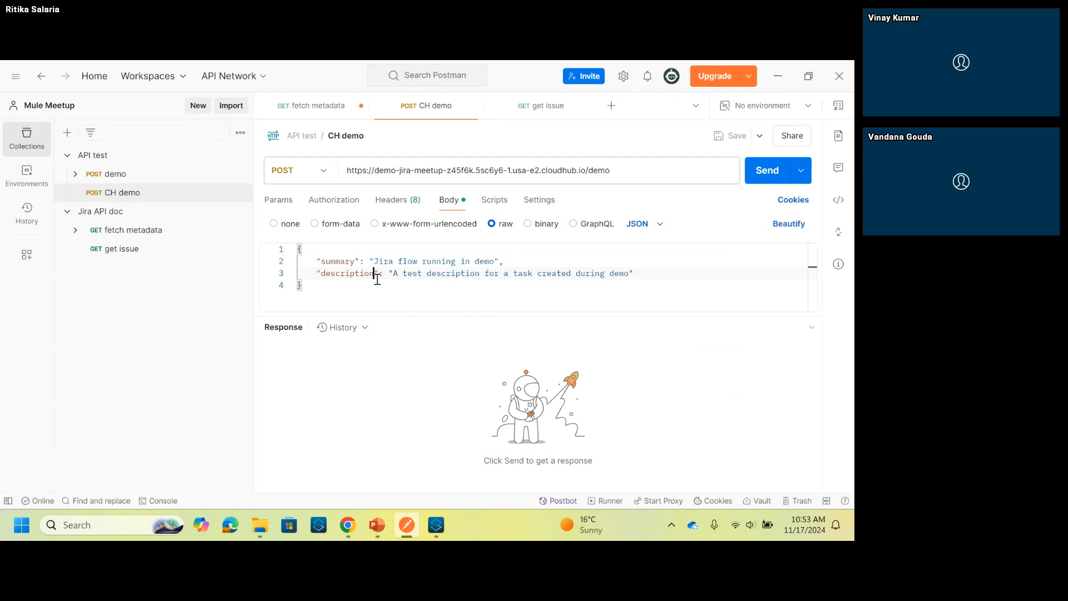
double_click(377, 276)
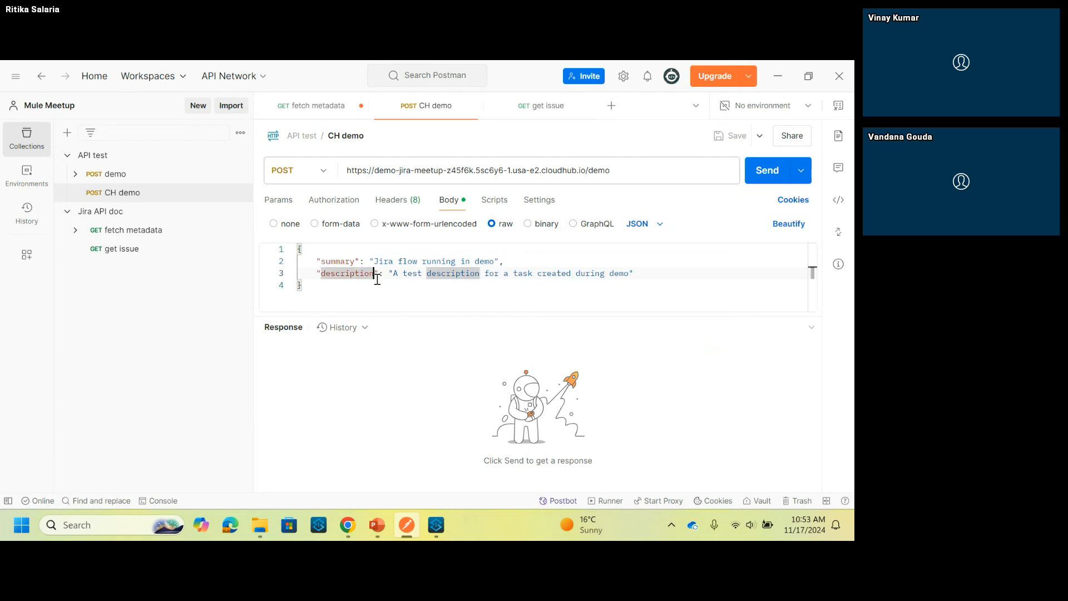
drag(390, 274, 634, 274)
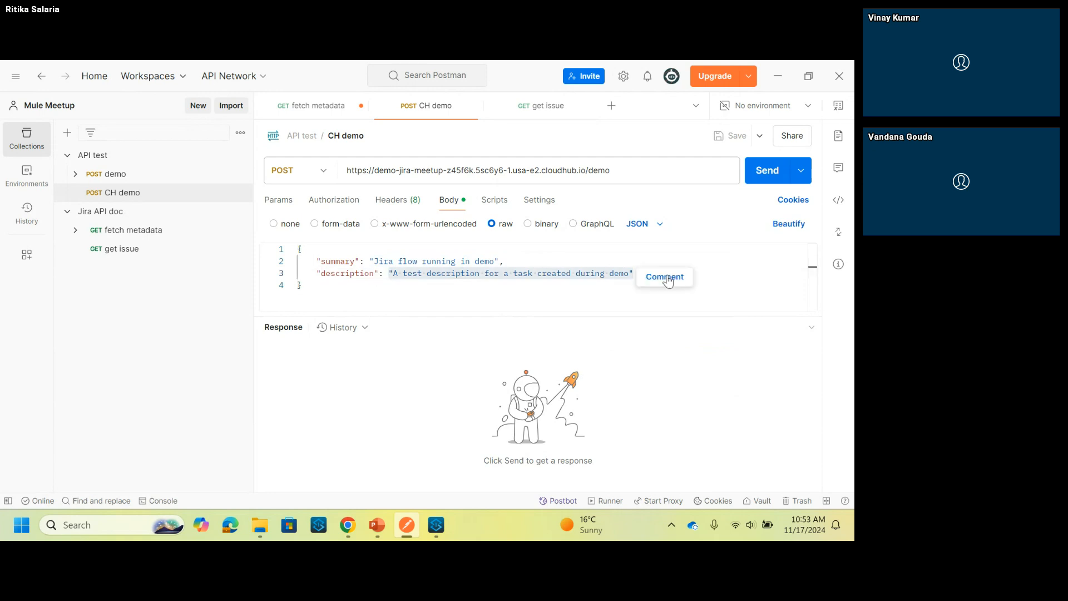
click(668, 281)
Step: Send the CH demo POST request and inspect the key value in its response
click(608, 293)
key(ctrl+Return)
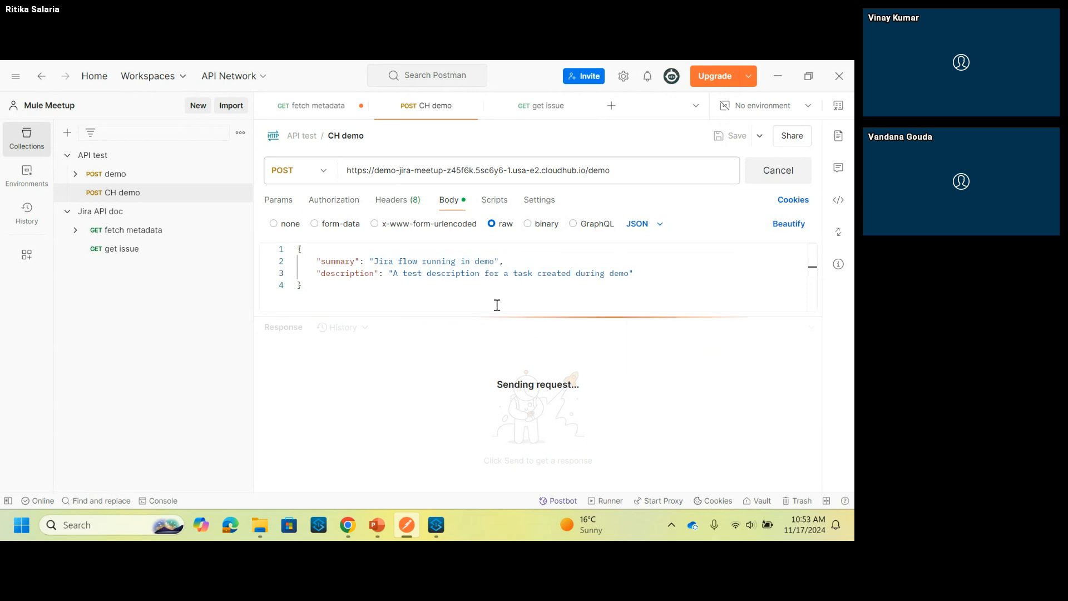
drag(500, 329, 501, 307)
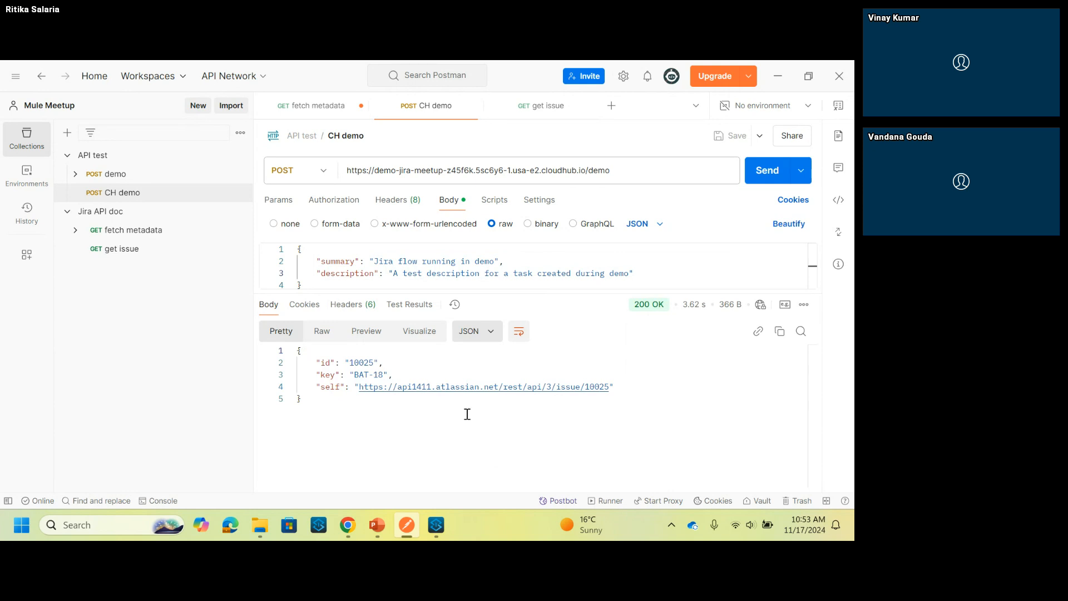
double_click(370, 375)
Step: Switch to Chrome and check the issue creation entry in Runtime Manager's demo-jira-meetup logs
mouse_move(348, 525)
click(267, 439)
click(78, 74)
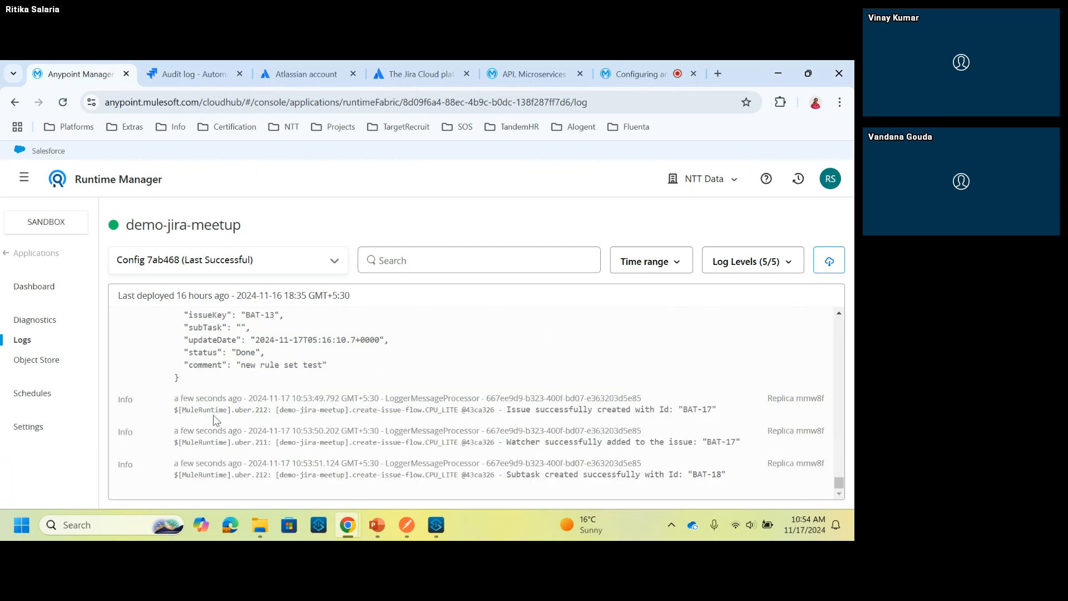
drag(508, 412, 724, 418)
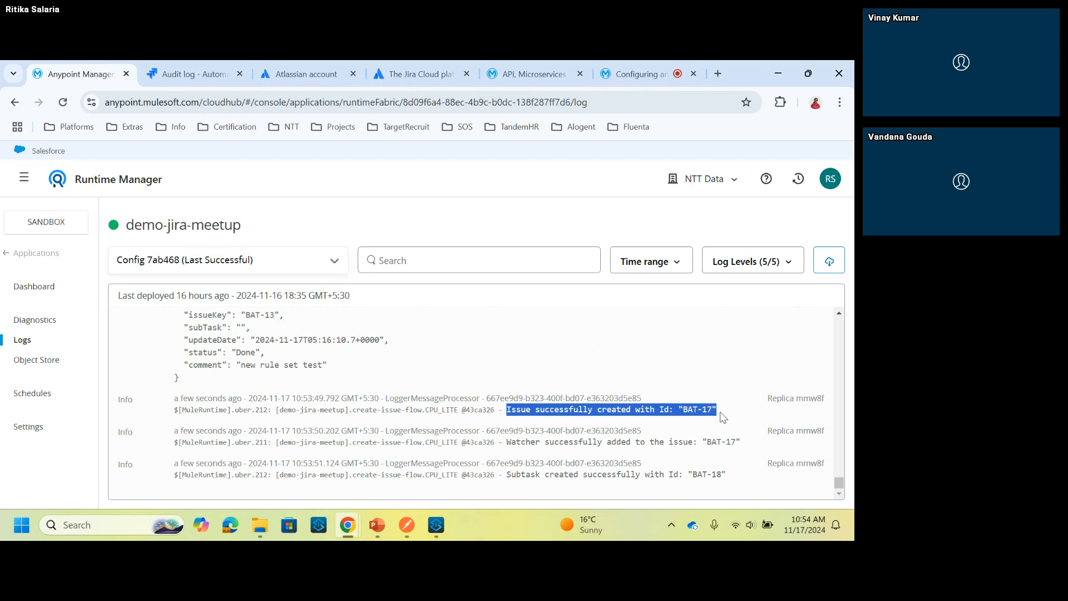
click(724, 417)
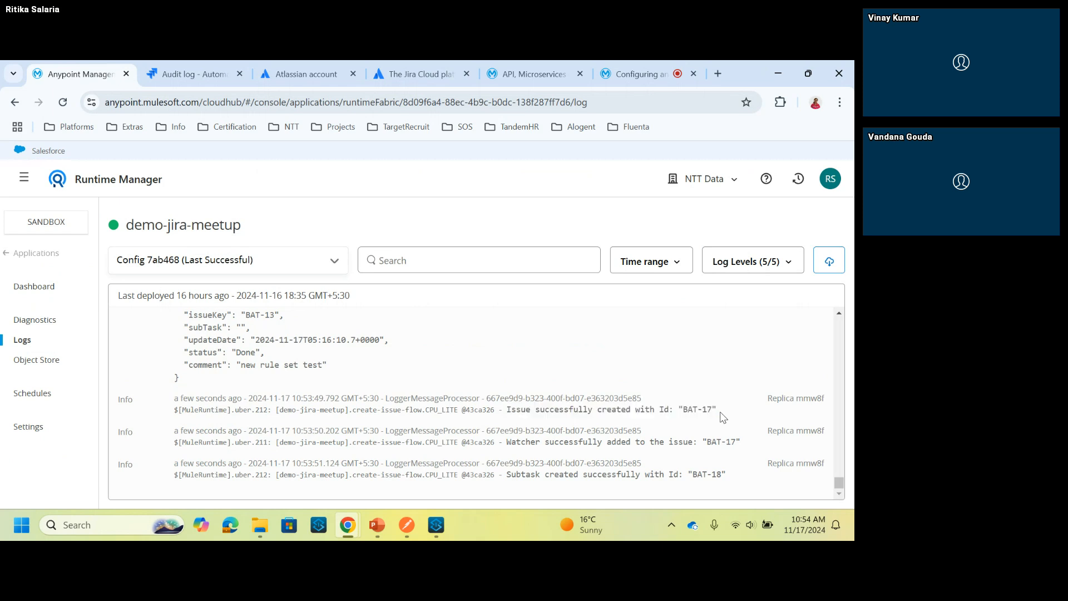
Step: Compare the issue key in the watcher log entry with the created issue's key and examine the subtask creation entry
drag(702, 443, 741, 443)
click(744, 449)
drag(683, 409, 719, 410)
click(511, 475)
drag(508, 474, 730, 481)
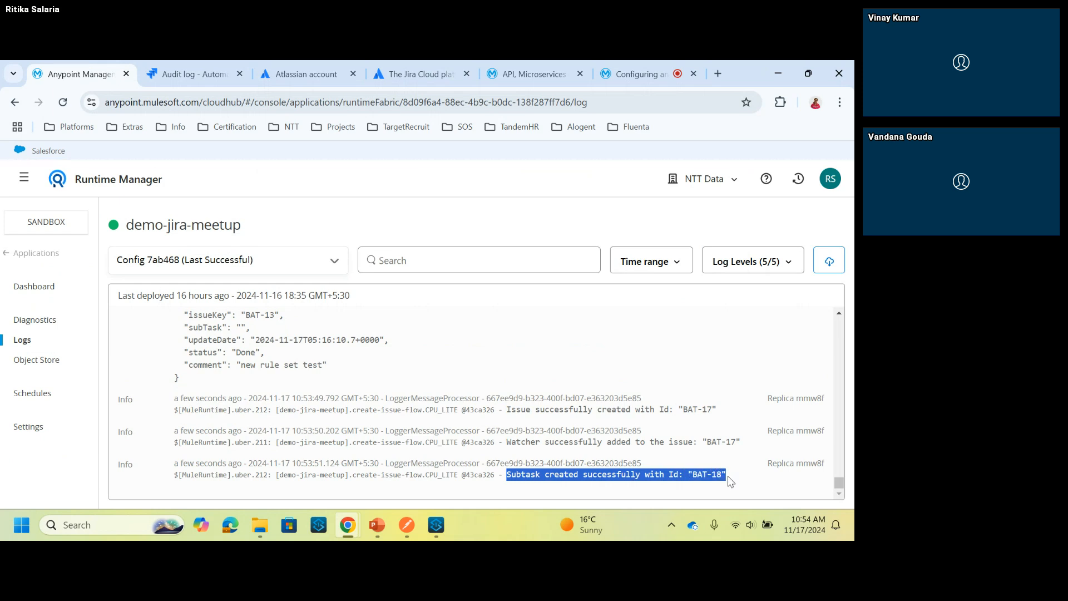
click(730, 481)
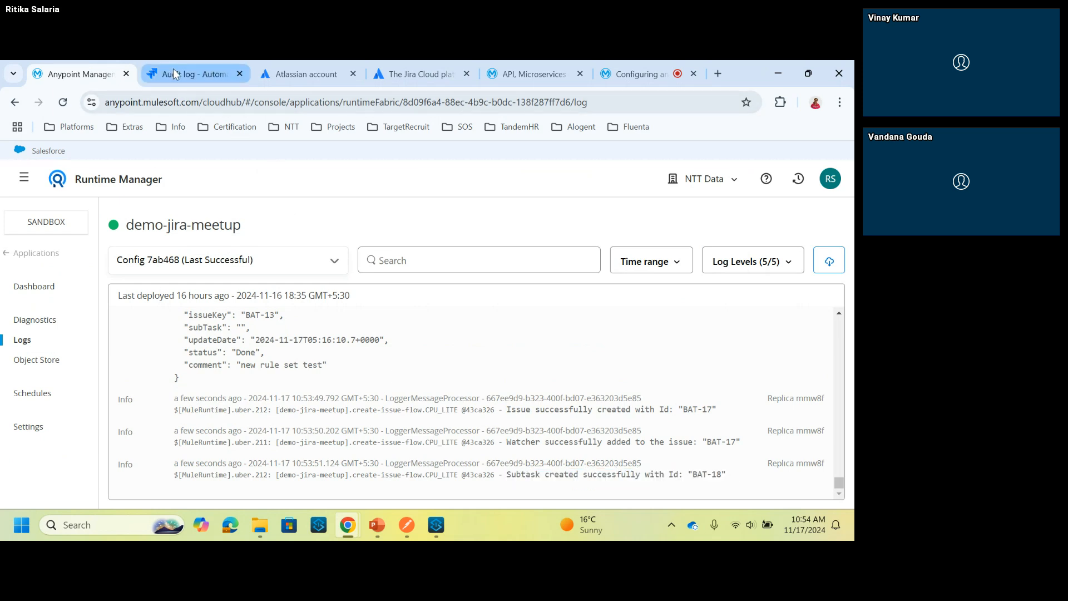
Step: Show all issues of the Batch22Test project in Jira and refresh the issue list
click(189, 74)
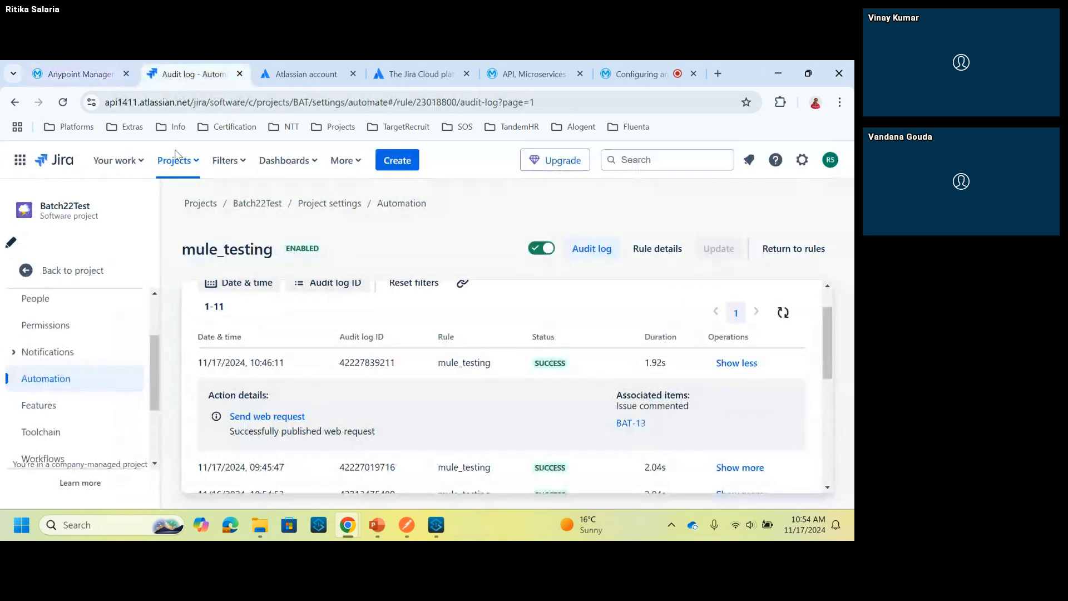
click(273, 212)
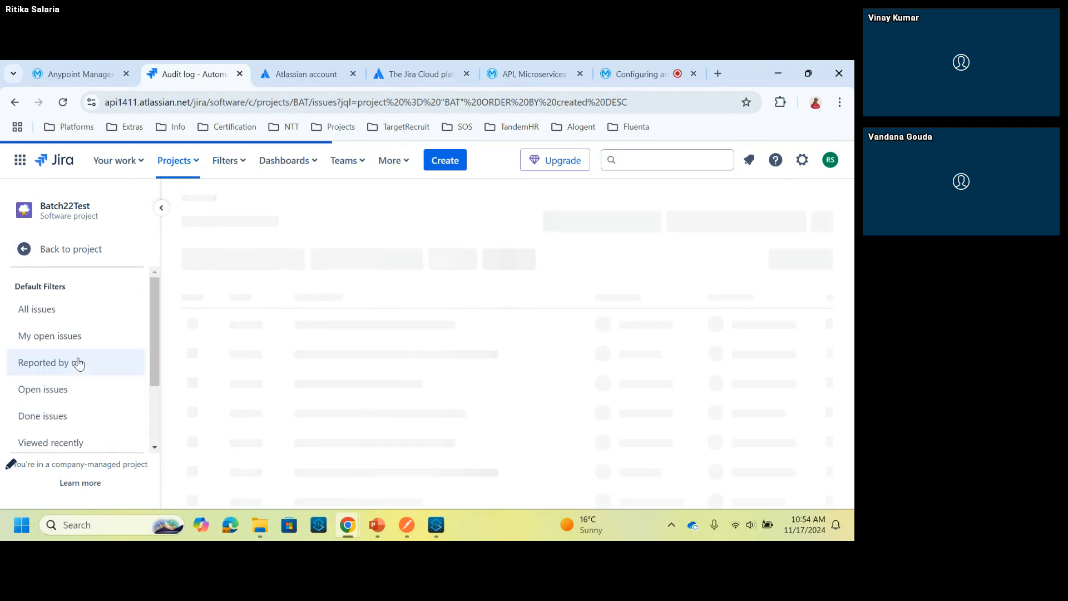
click(39, 309)
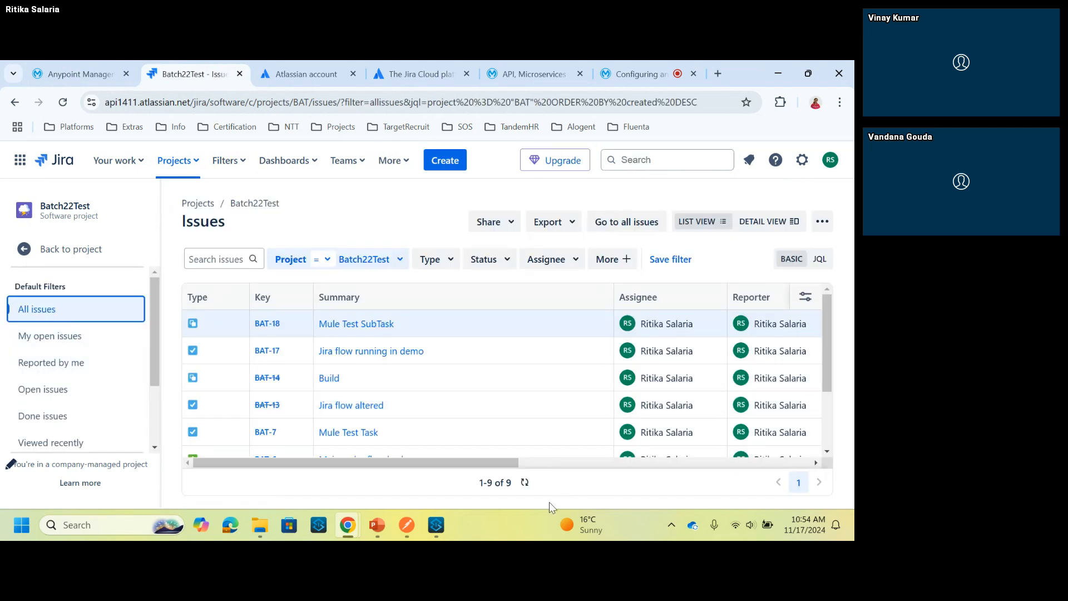
click(523, 485)
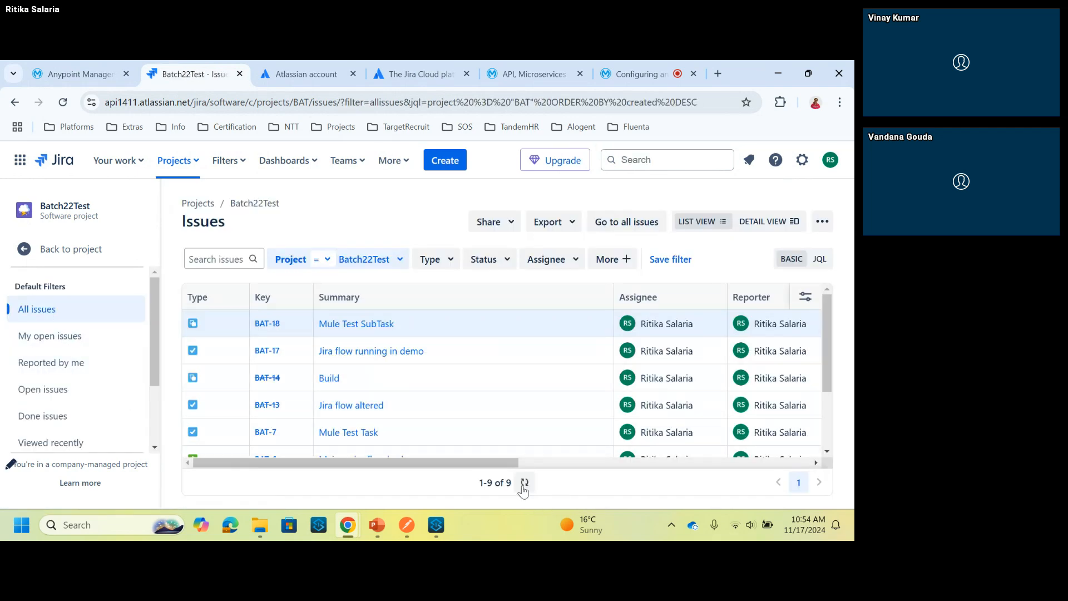
click(523, 484)
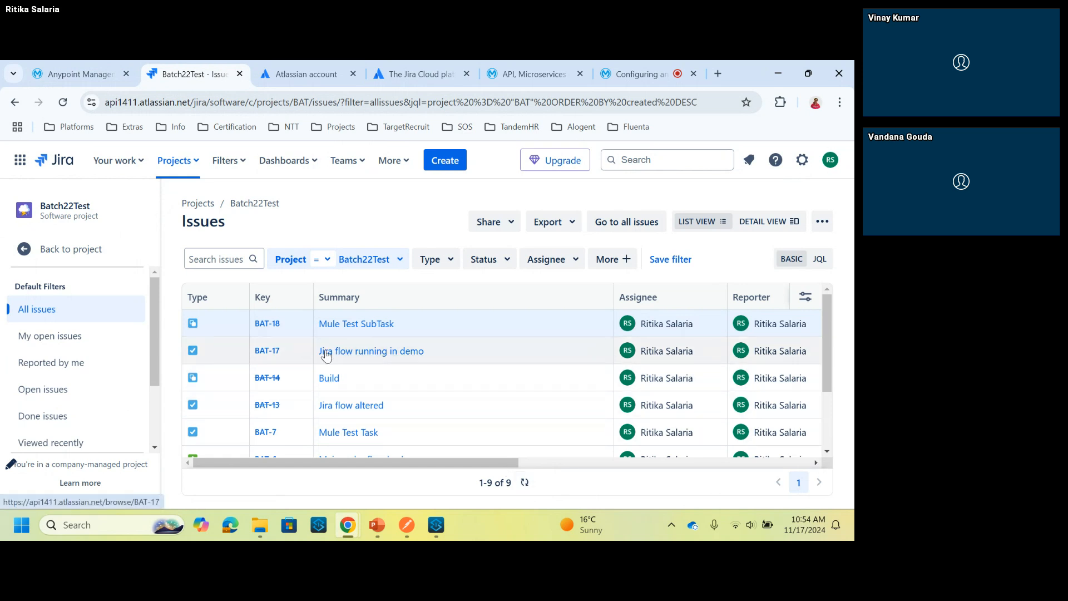
Step: Open the "Jira flow running in demo" issue and check who is watching it
click(410, 356)
click(411, 351)
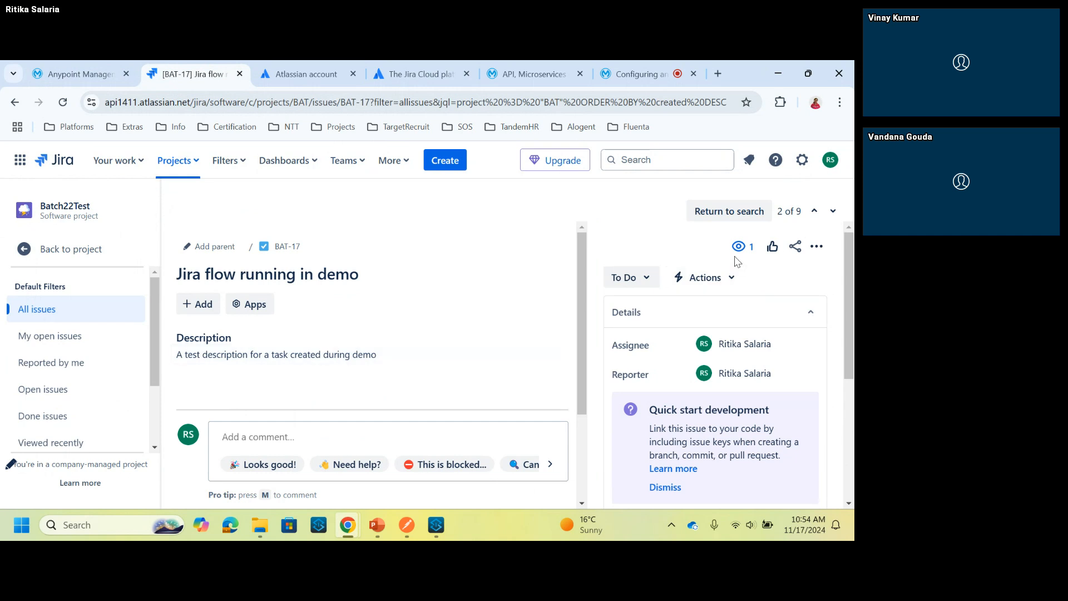
click(734, 250)
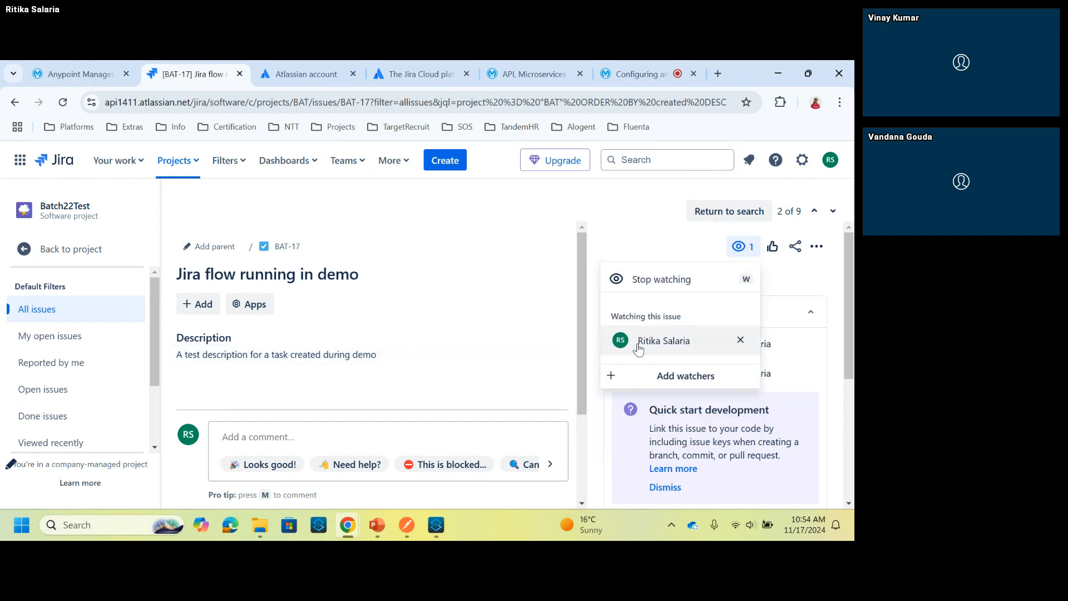
click(650, 238)
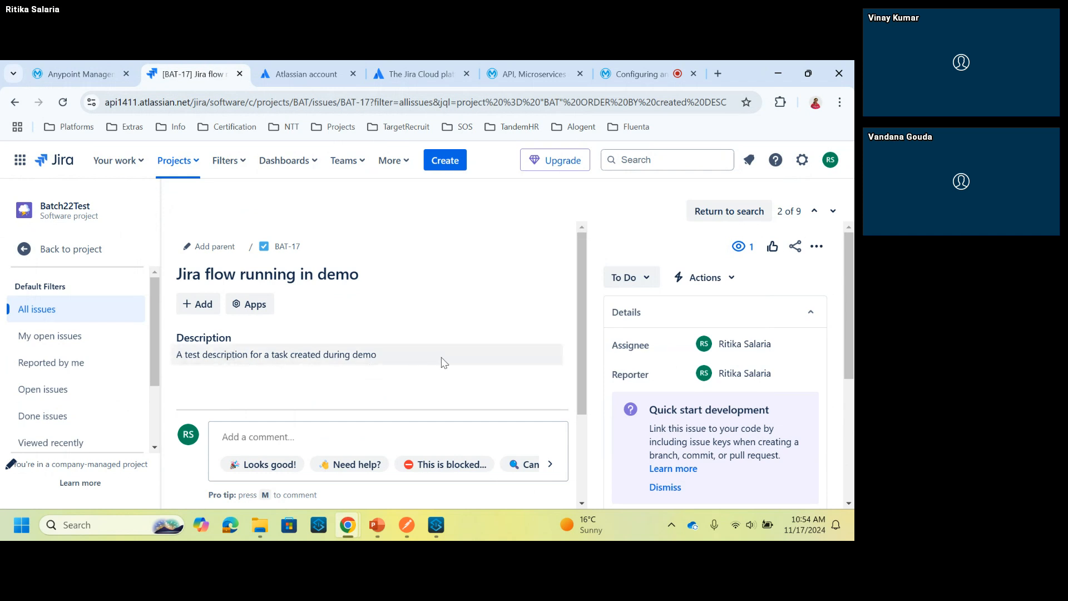
Step: Examine the issue's Subtasks section, open the "Mule Test SubTask" issue and review its details
scroll(443, 362, down, 1)
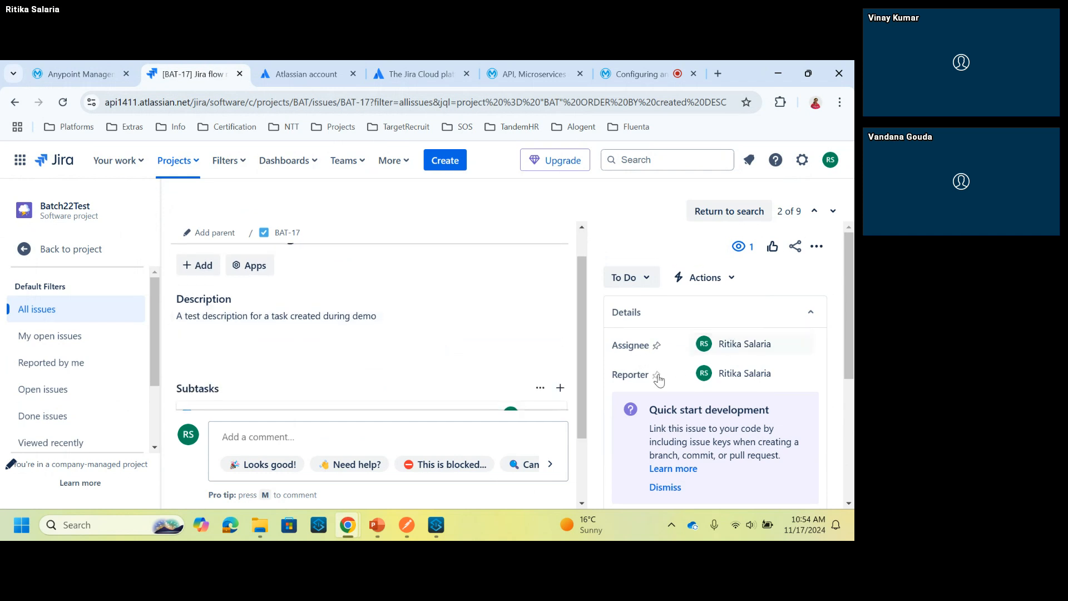
scroll(462, 382, down, 2)
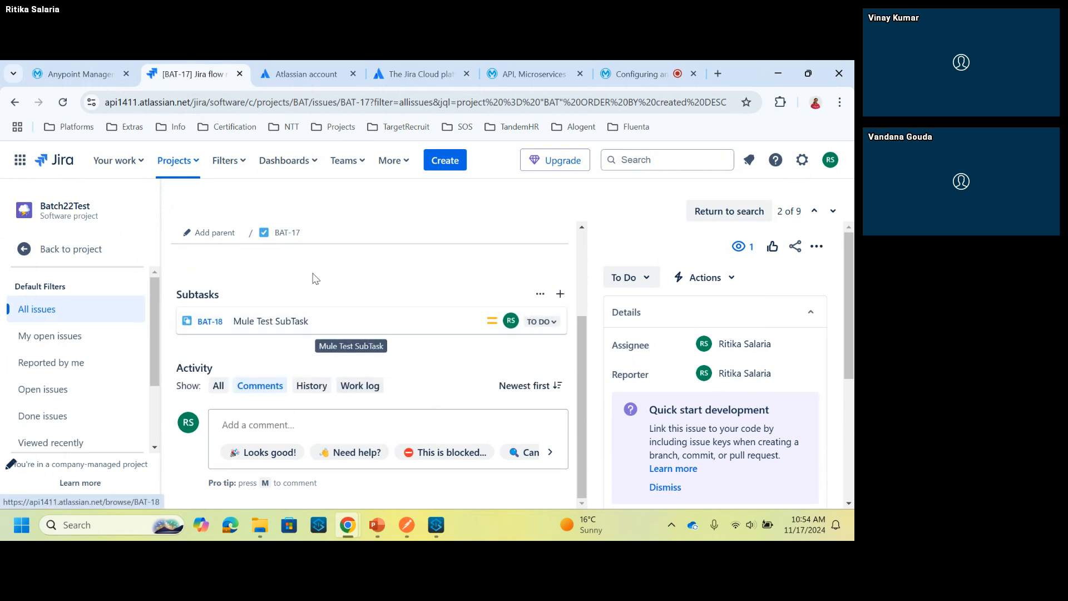
scroll(310, 276, up, 3)
scroll(438, 308, down, 3)
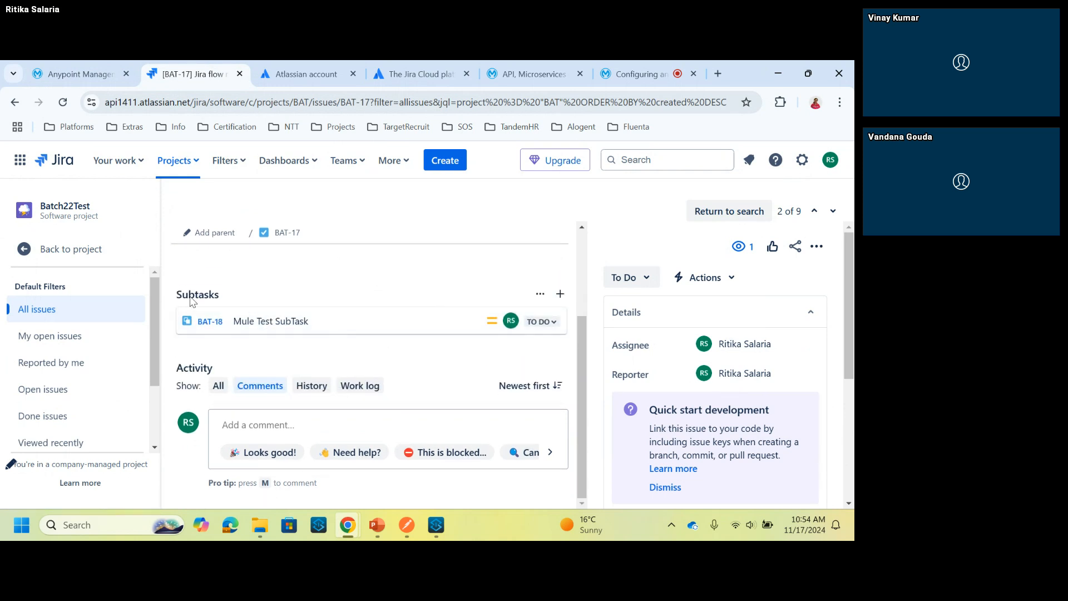
drag(233, 298, 178, 295)
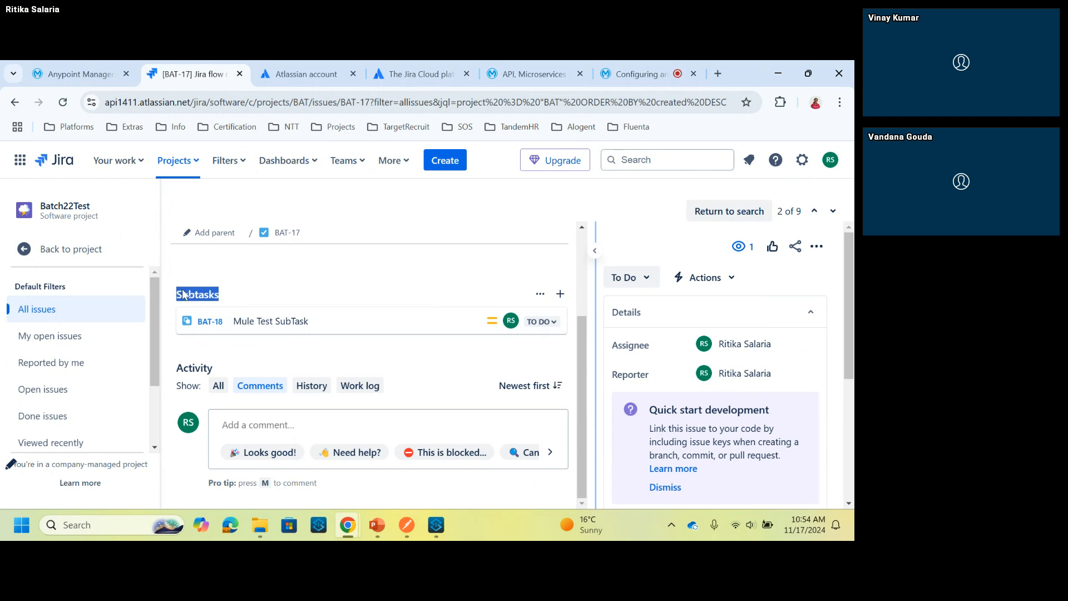
click(187, 295)
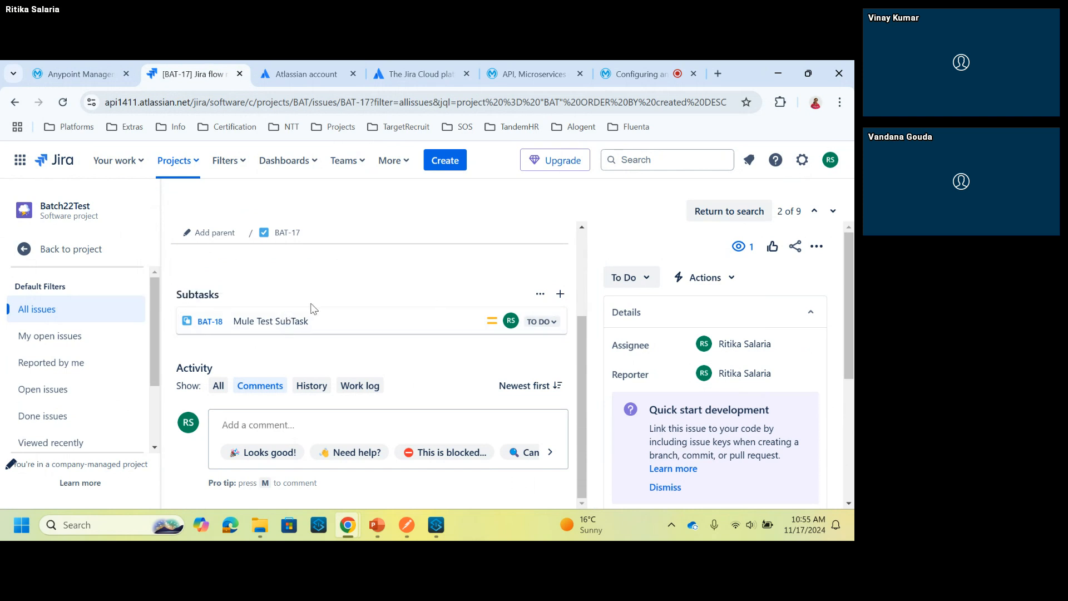
click(270, 322)
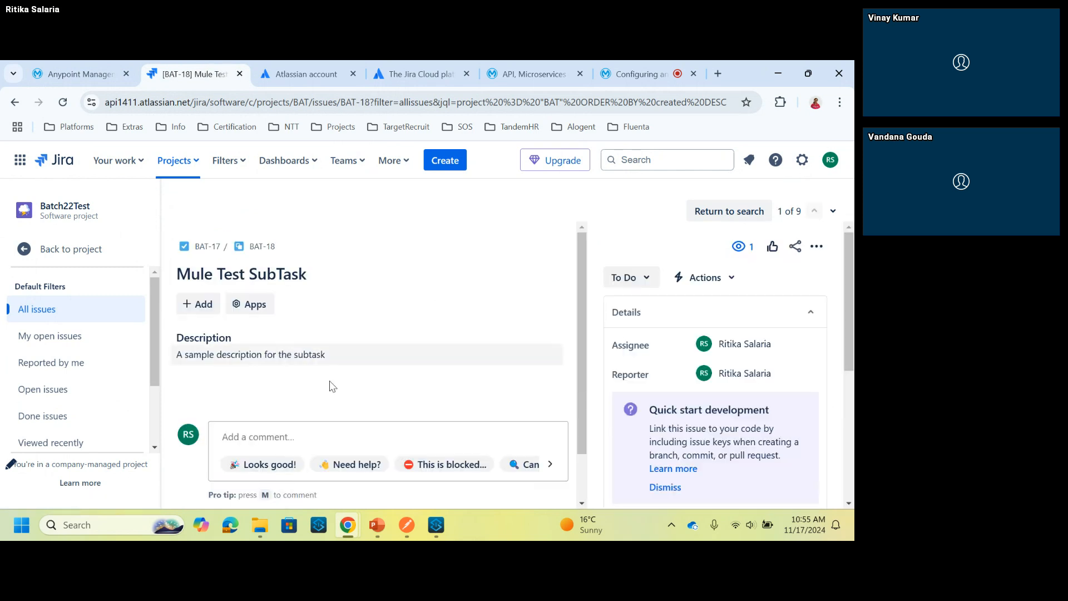
scroll(365, 370, down, 2)
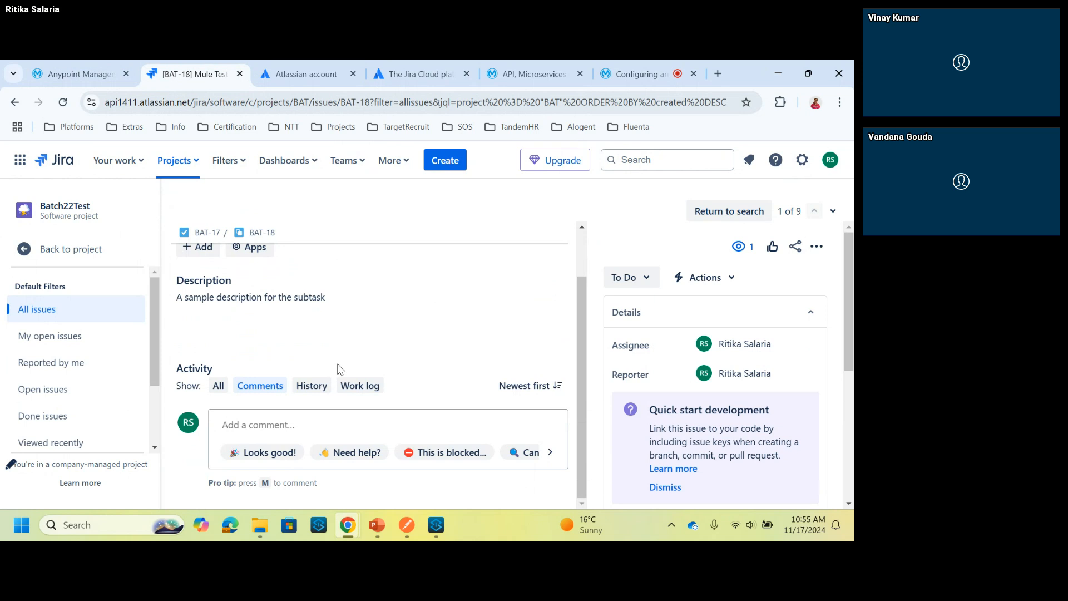
Step: Check the detail fields of the "Mule Test SubTask" issue, including its priority and parent issue
scroll(389, 335, up, 2)
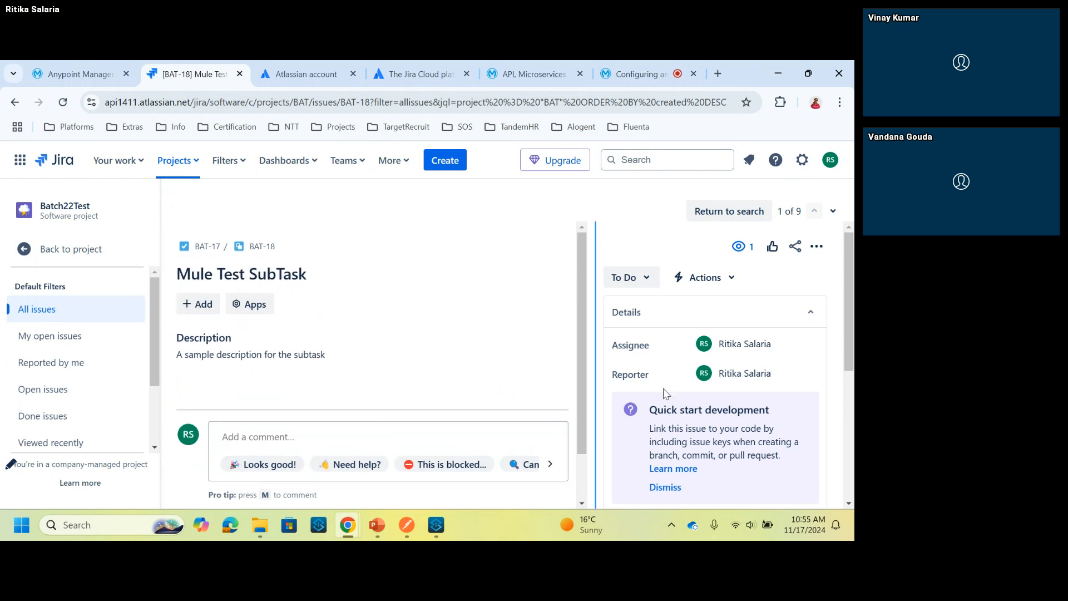
scroll(608, 367, down, 3)
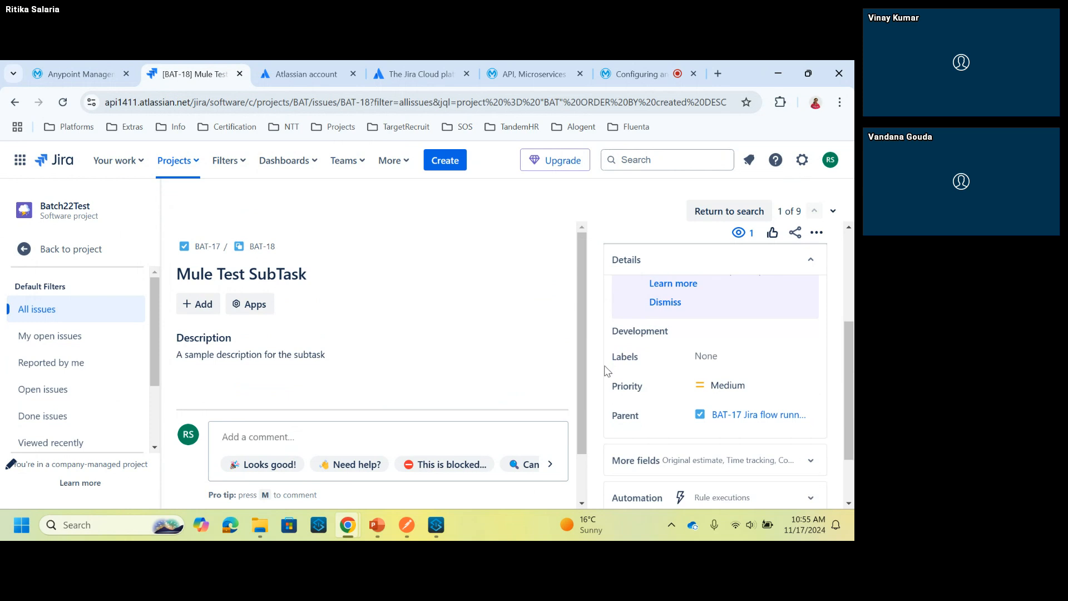
scroll(607, 368, down, 3)
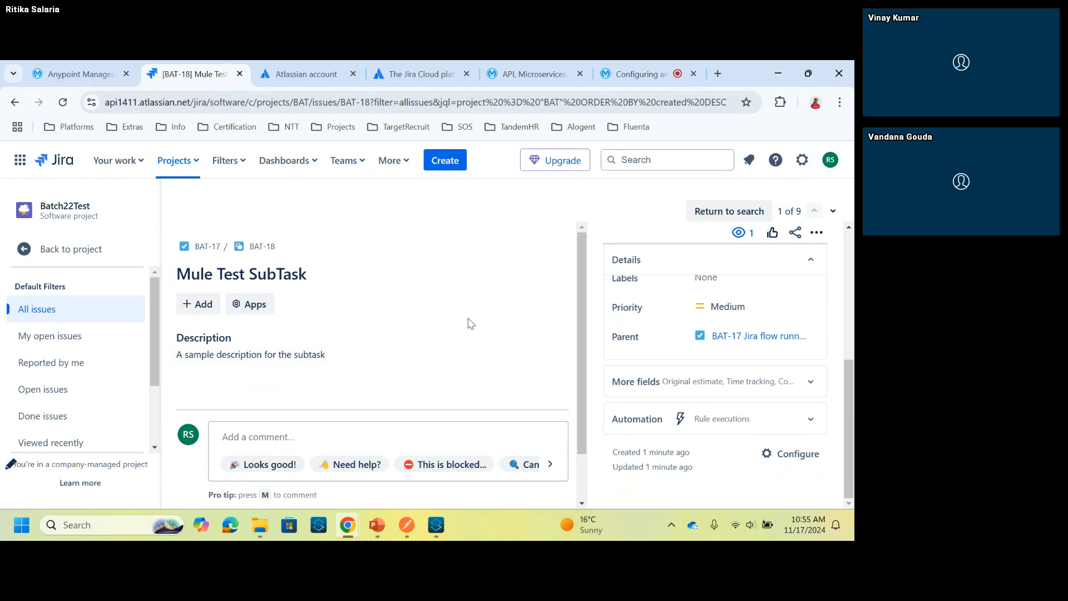
scroll(640, 331, up, 5)
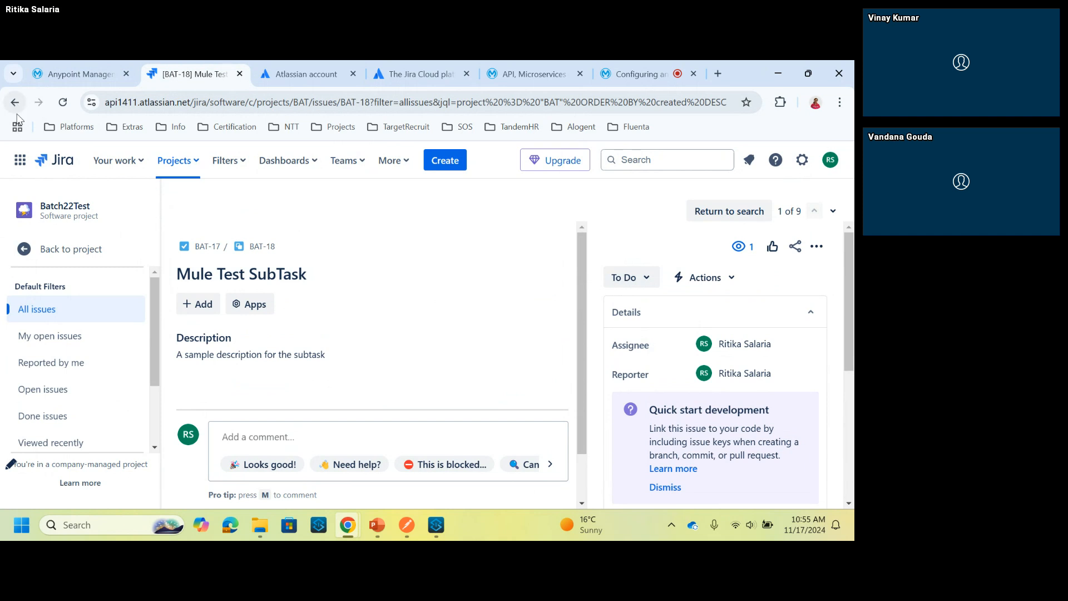
Step: Add the suggested "Looks good!" comment to the "Mule Test SubTask" issue and save it
click(314, 444)
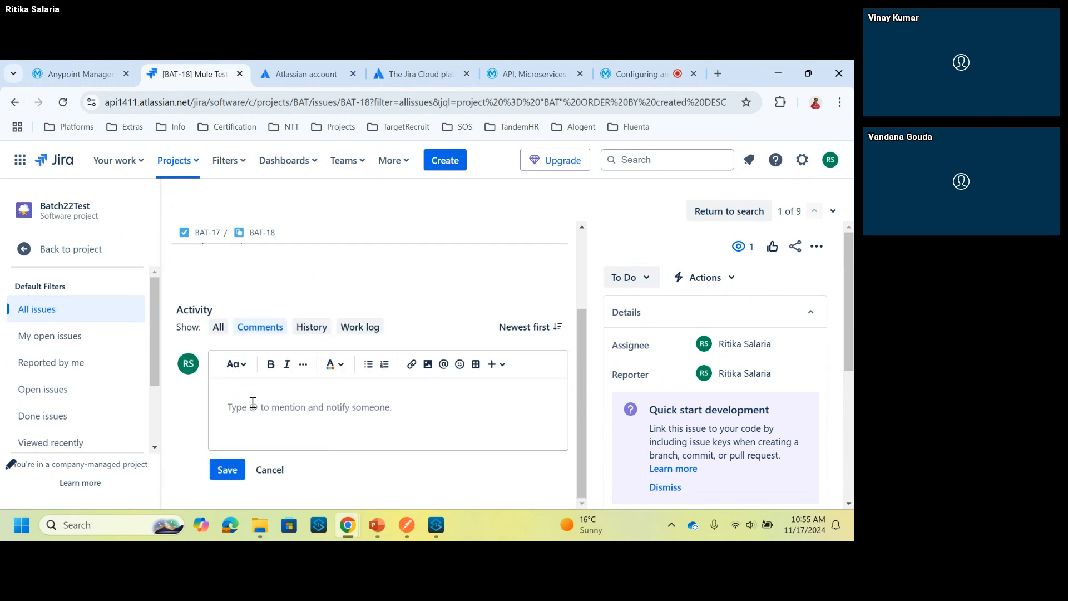
click(270, 469)
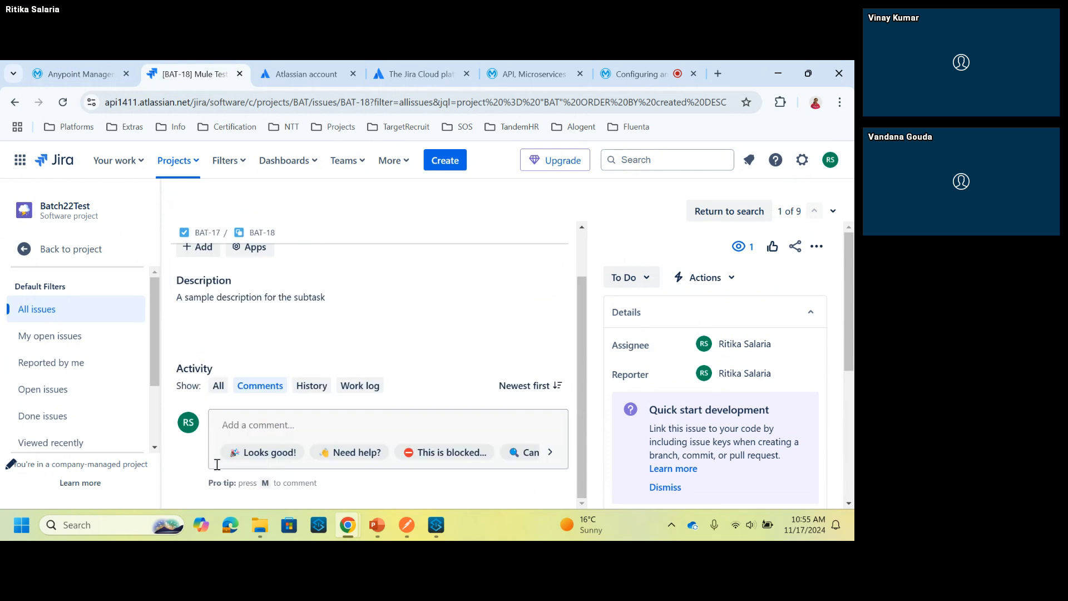
click(293, 454)
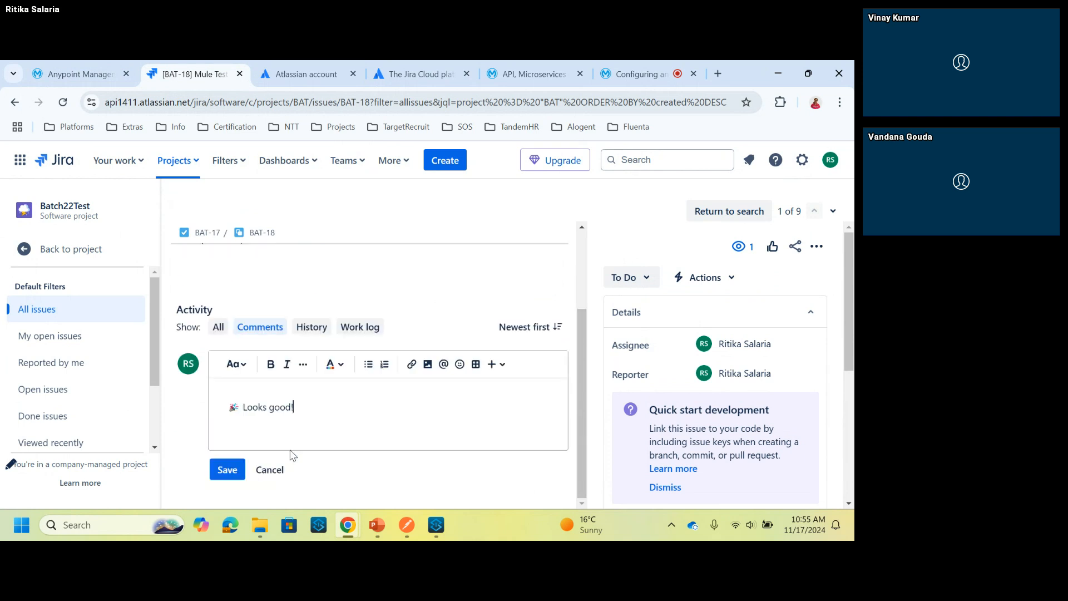
click(226, 470)
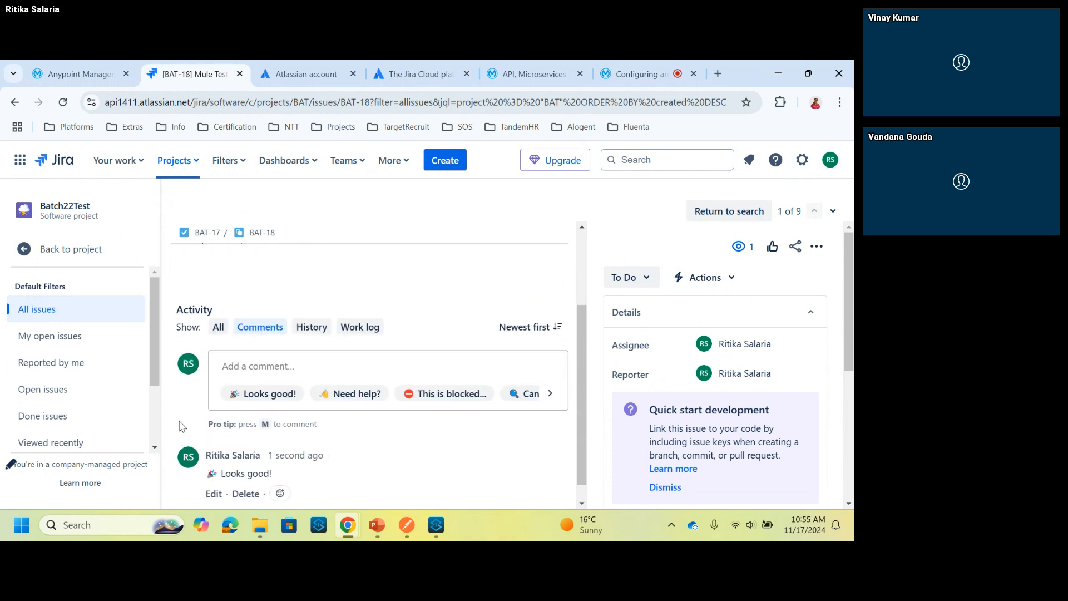
scroll(183, 426, down, 1)
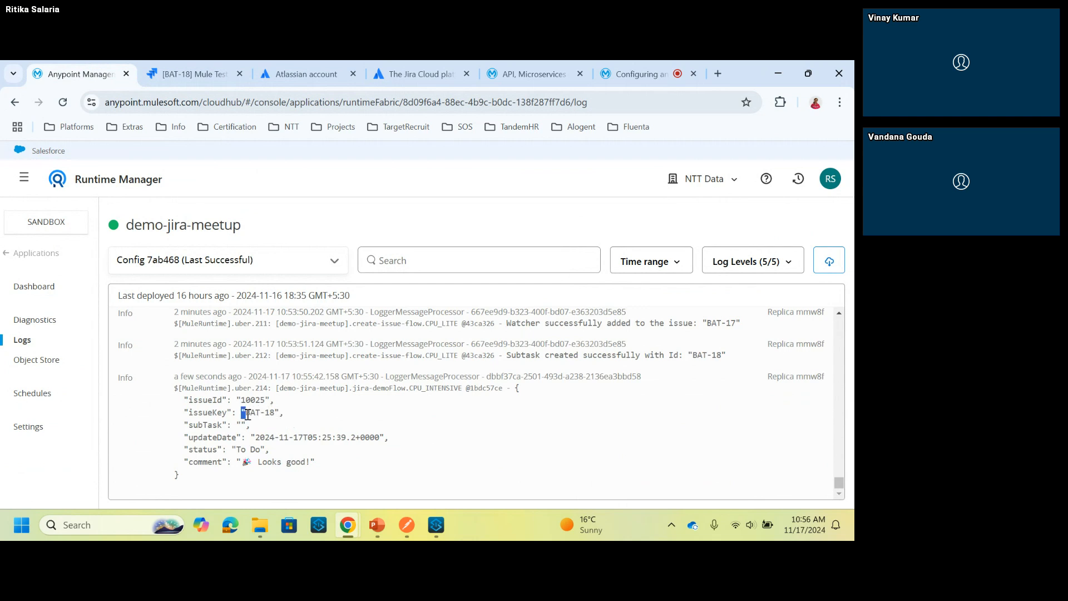
Step: Examine the issueKey, comment, updateDate and subTask fields in the newest jira-demoFlow entry of the demo-jira-meetup logs
drag(241, 412, 278, 413)
drag(316, 462, 387, 434)
click(387, 434)
drag(249, 425, 239, 428)
click(238, 428)
drag(238, 428, 247, 424)
click(247, 424)
Step: Switch to the meetup presentation in PowerPoint and start the slide show from slide 13, "Send web request"
click(378, 521)
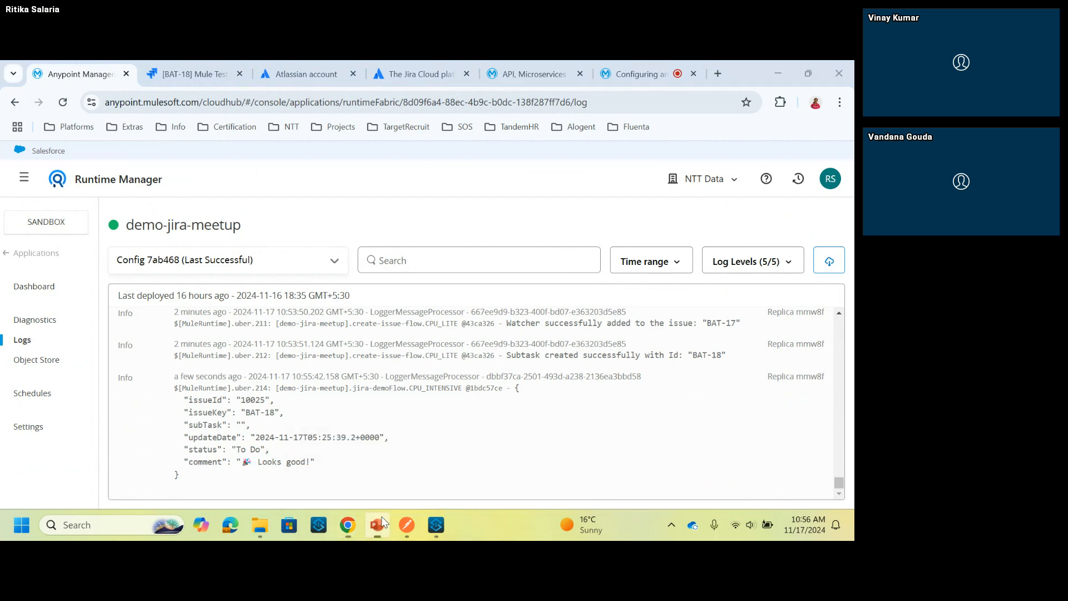
scroll(83, 425, down, 3)
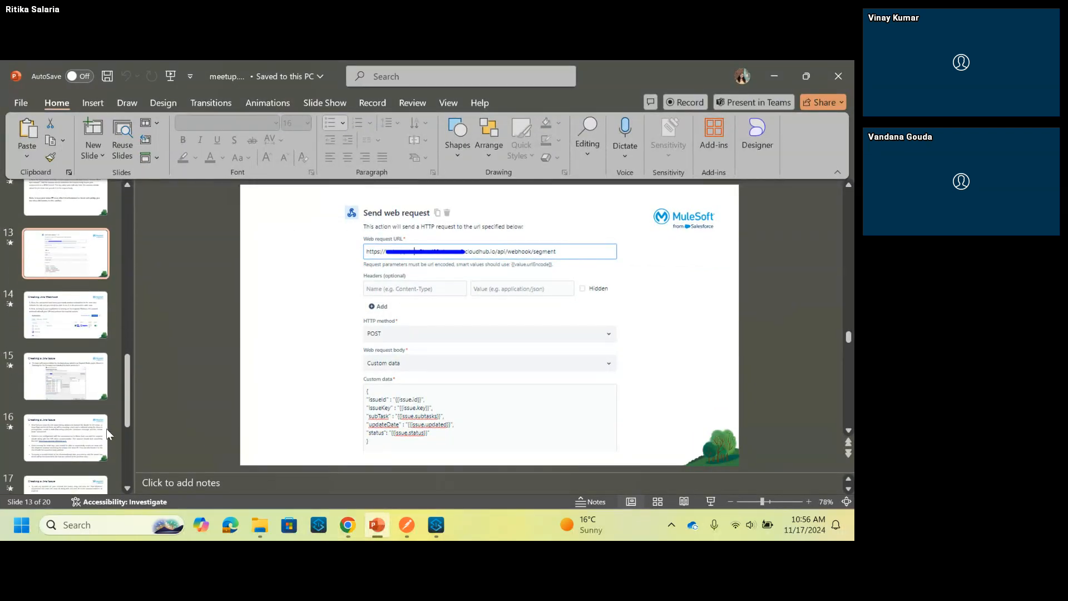
click(712, 502)
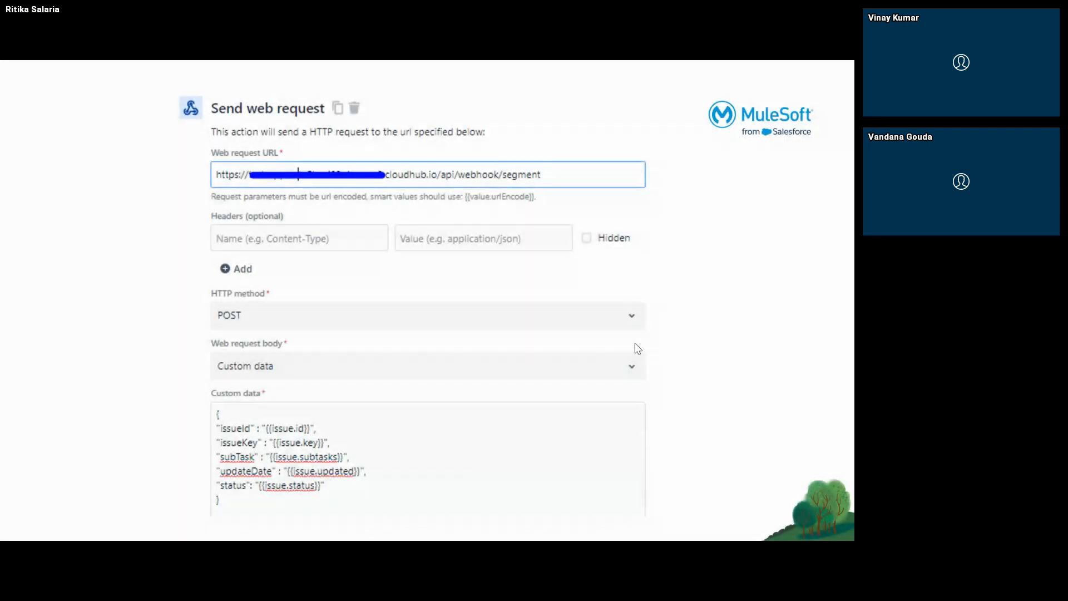